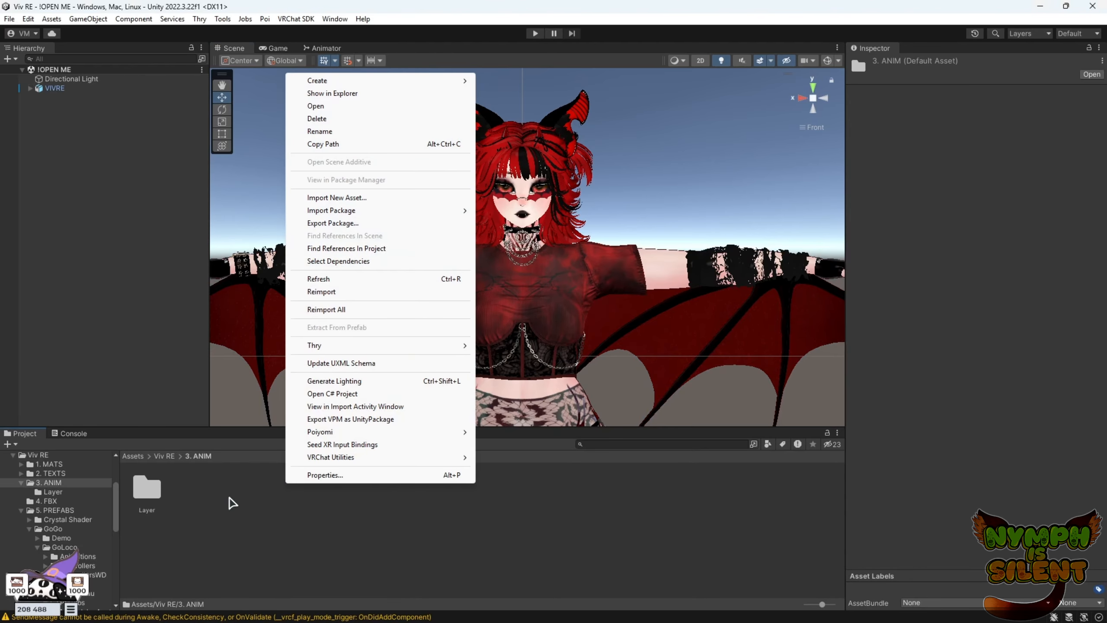
Create a VRChat Expression Parameters asset named VIV PARAM in the 3. ANIM folder.
{"action": "double_click", "coordinate": [160, 491]}
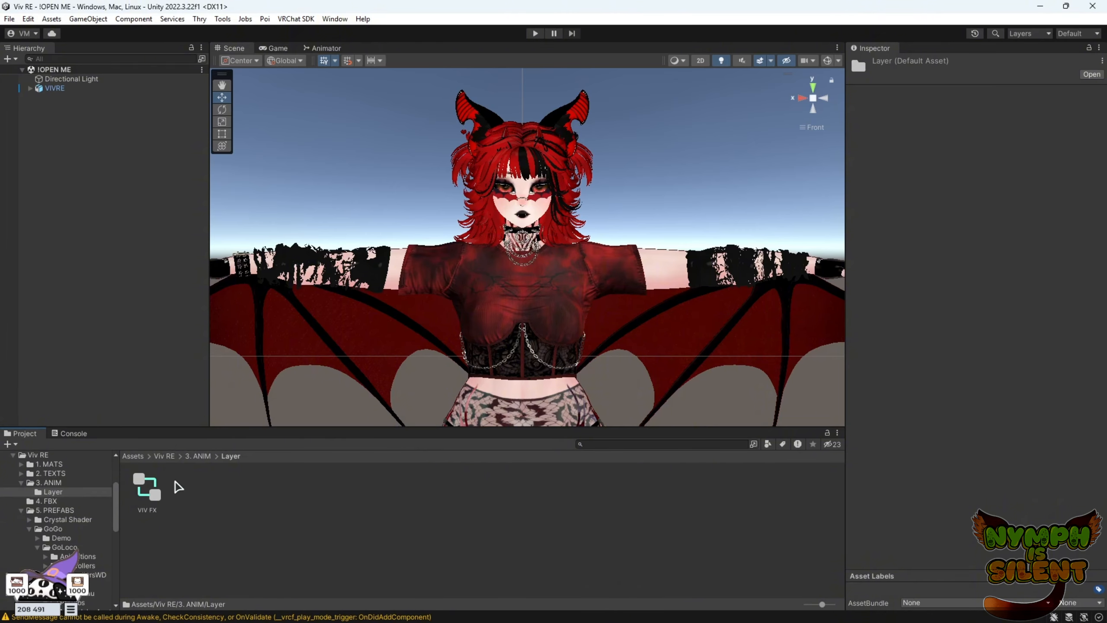
{"action": "left_click", "coordinate": [198, 456]}
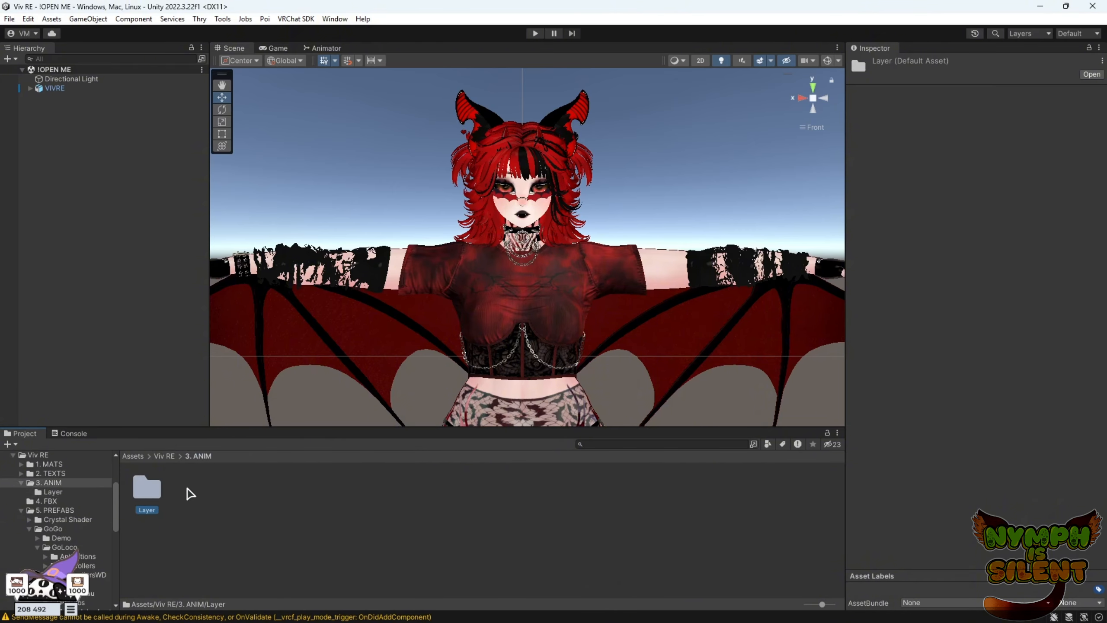
{"action": "right_click", "coordinate": [226, 486]}
{"action": "right_click", "coordinate": [219, 505]}
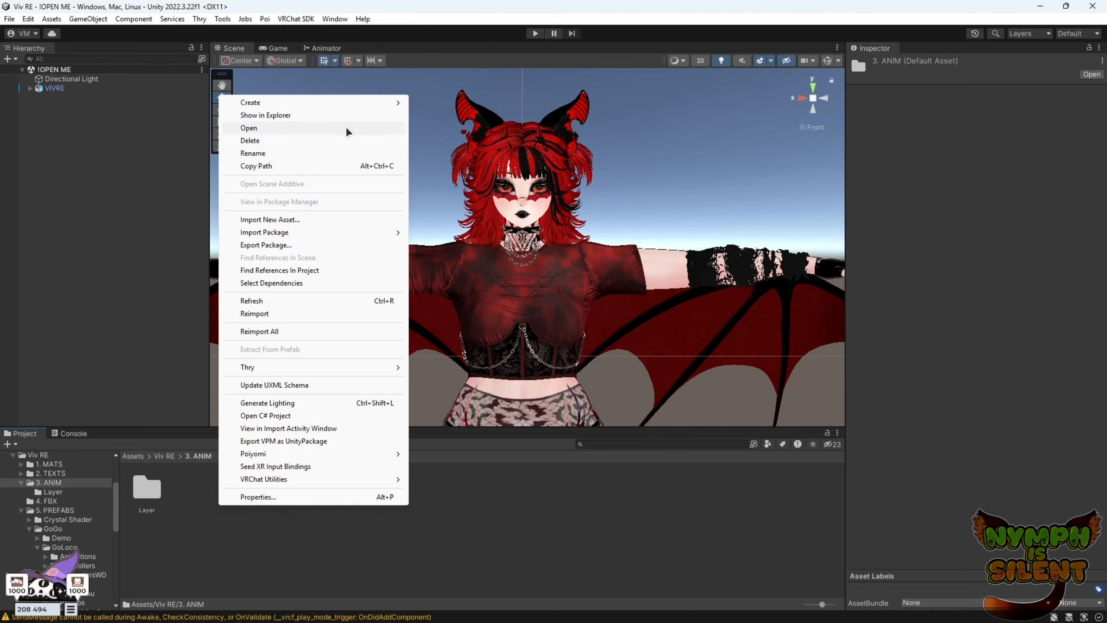
{"action": "mouse_move", "coordinate": [333, 102]}
{"action": "mouse_move", "coordinate": [485, 22]}
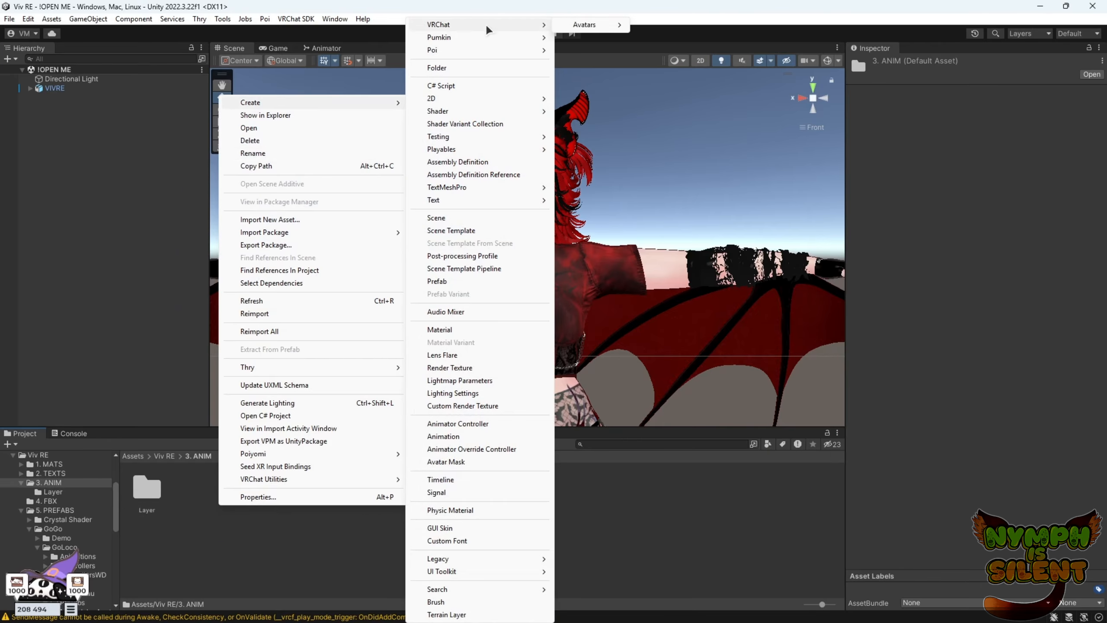
{"action": "mouse_move", "coordinate": [592, 25]}
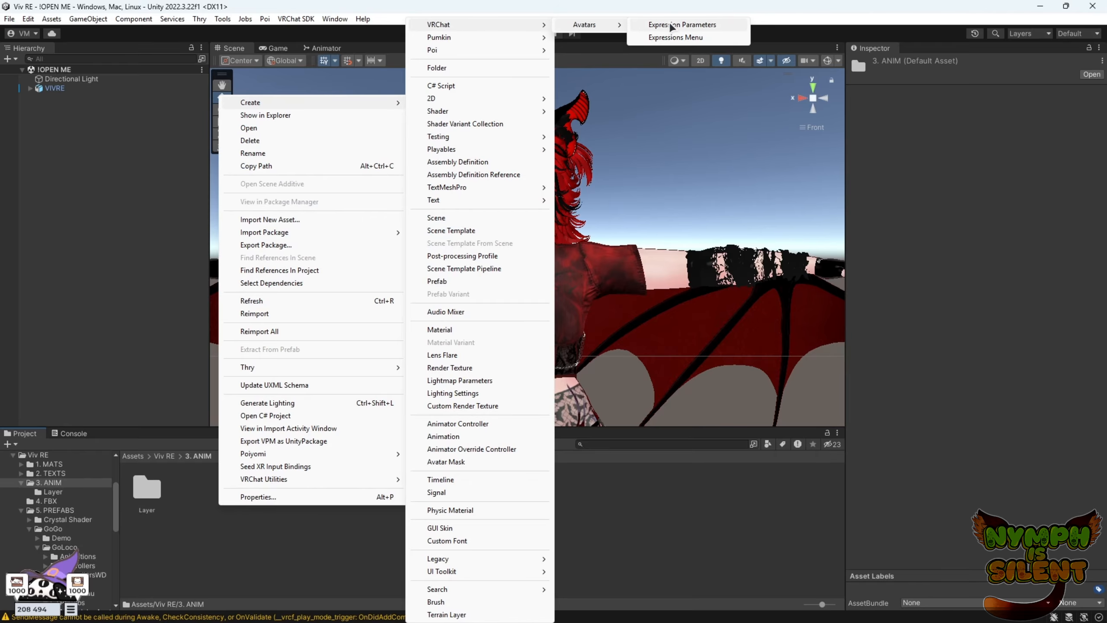
{"action": "left_click", "coordinate": [670, 25]}
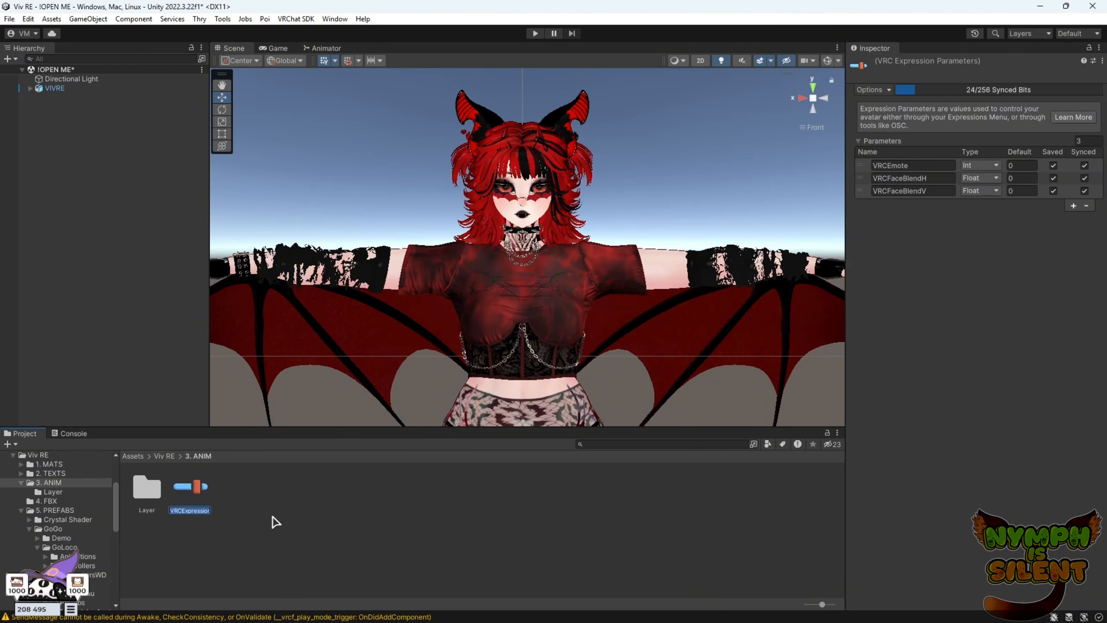
{"action": "type", "text": "viv PARAM"}
{"action": "key", "text": "Return"}
Create a VRChat Expressions Menu asset named VIV MAIN in the 3. ANIM folder.
{"action": "right_click", "coordinate": [304, 519]}
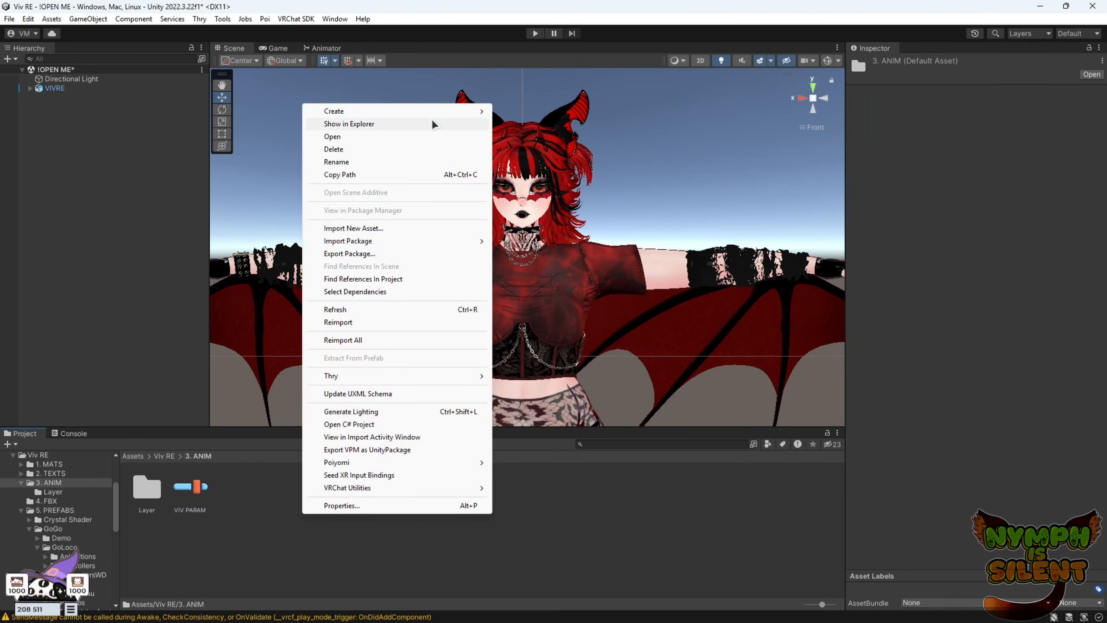
{"action": "mouse_move", "coordinate": [432, 111]}
{"action": "mouse_move", "coordinate": [540, 26]}
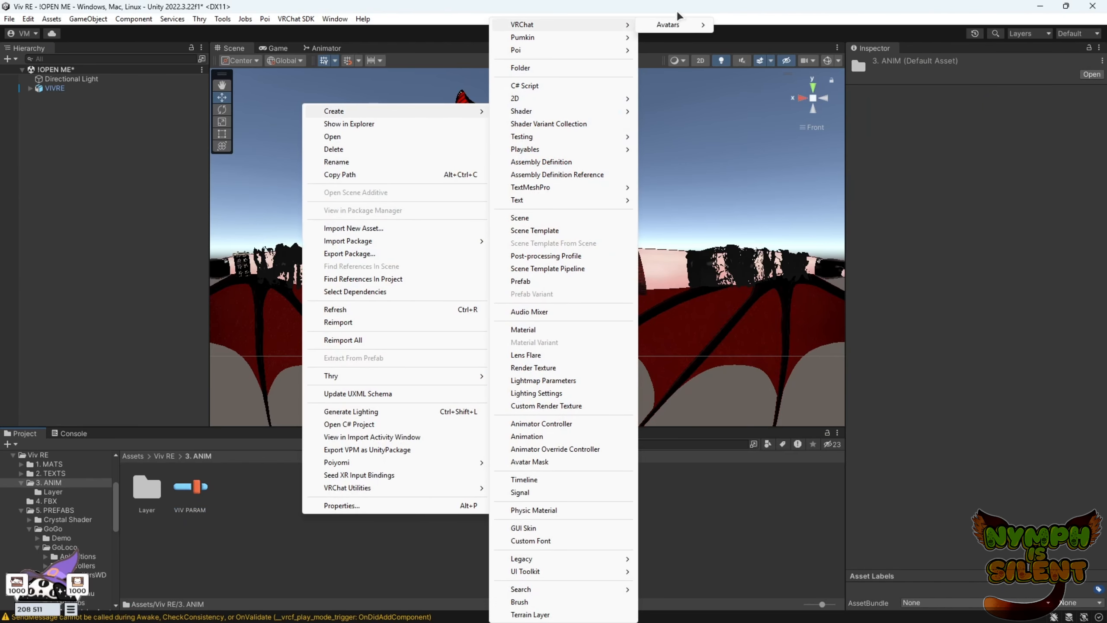
{"action": "mouse_move", "coordinate": [673, 25]}
{"action": "left_click", "coordinate": [767, 37]}
{"action": "type", "text": "VIV MAIN"}
{"action": "key", "text": "Return"}
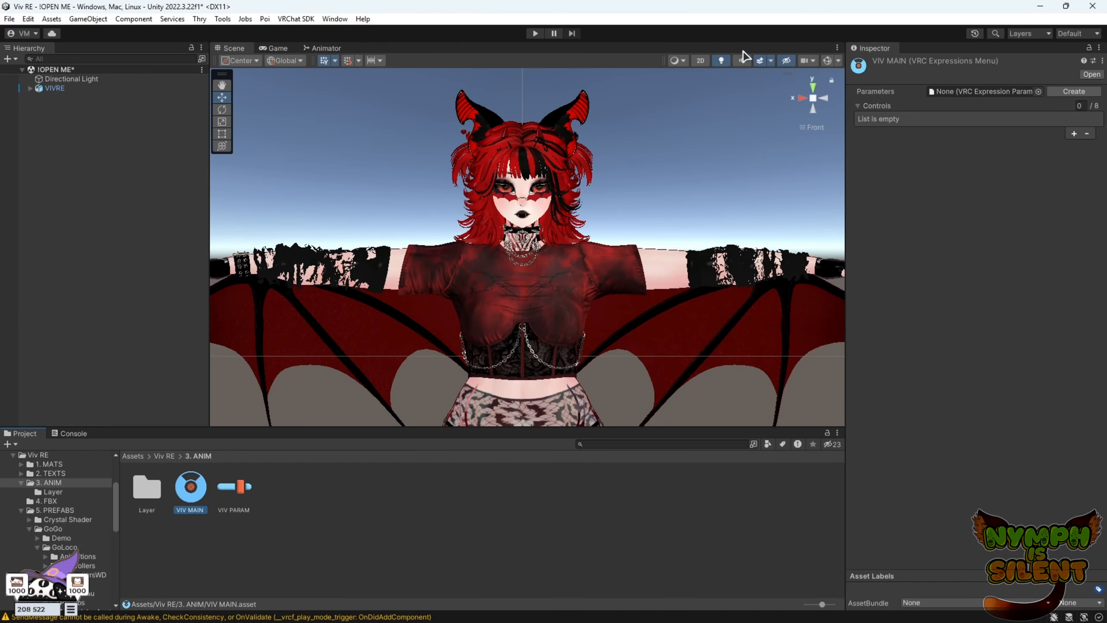
Assign VIV PARAM as the parameters asset of the VIV MAIN expressions menu.
{"action": "left_click", "coordinate": [350, 533]}
{"action": "left_click", "coordinate": [180, 502]}
{"action": "left_click_drag", "start_coordinate": [242, 485], "coordinate": [981, 91]}
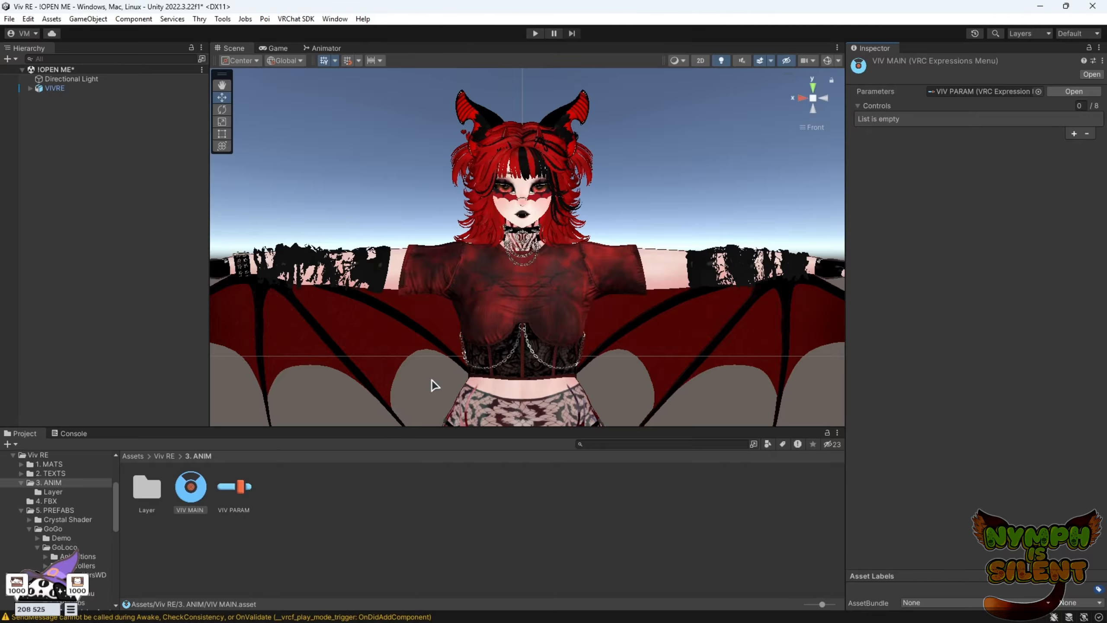
Duplicate the VIVRE avatar and hide the original VIVRE in the scene view.
{"action": "scroll", "coordinate": [598, 393], "scroll_direction": "down", "scroll_amount": 5}
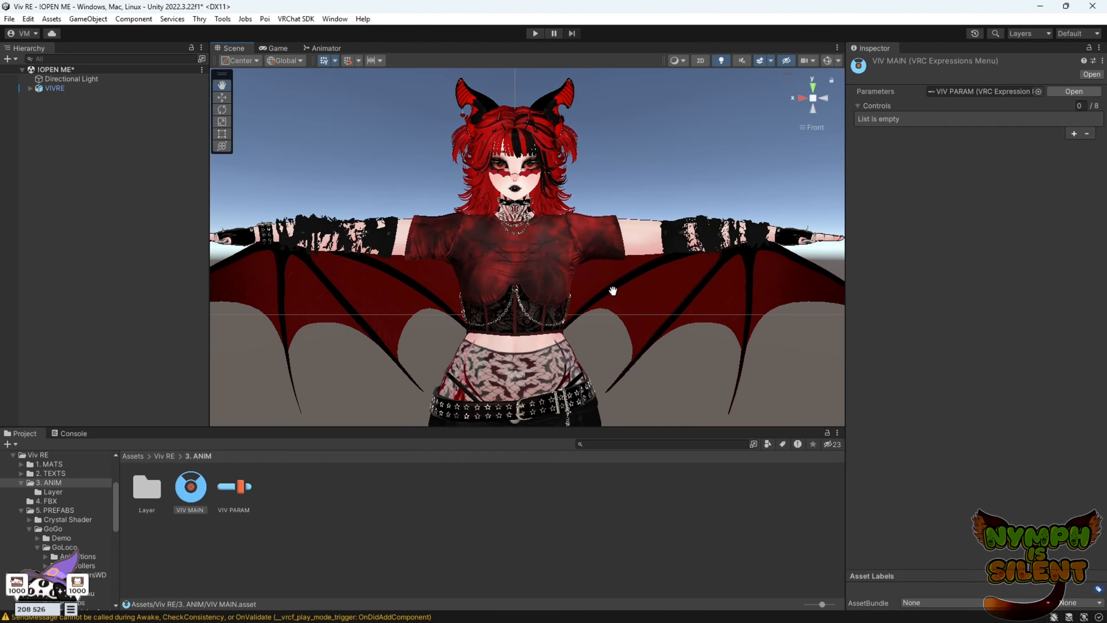
{"action": "scroll", "coordinate": [613, 290], "scroll_direction": "up", "scroll_amount": 3}
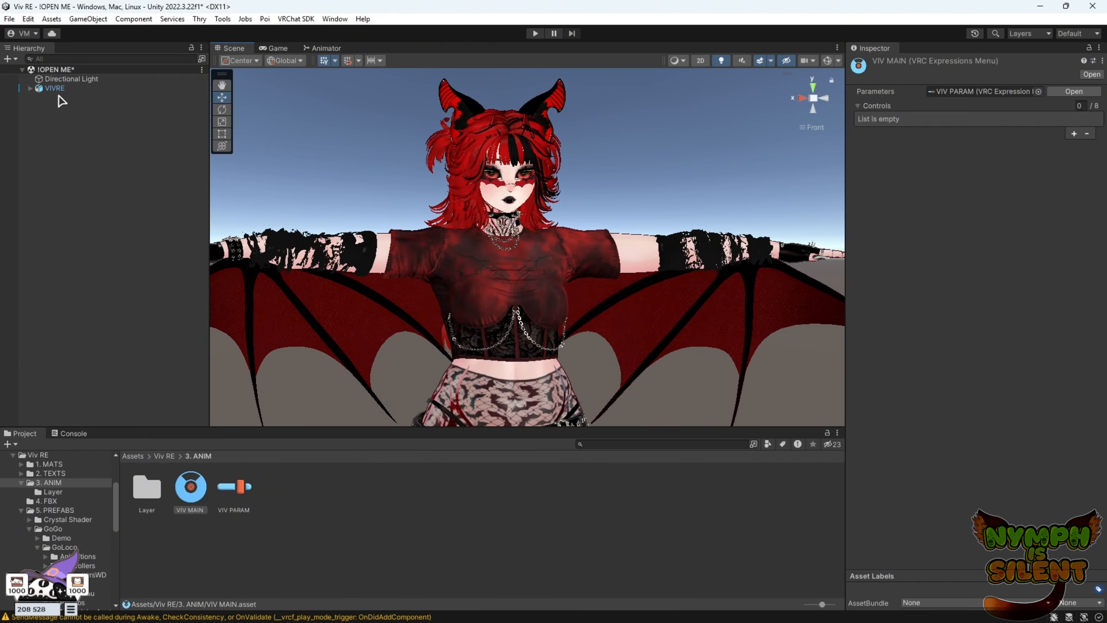
{"action": "left_click", "coordinate": [803, 98]}
{"action": "left_click", "coordinate": [824, 98]}
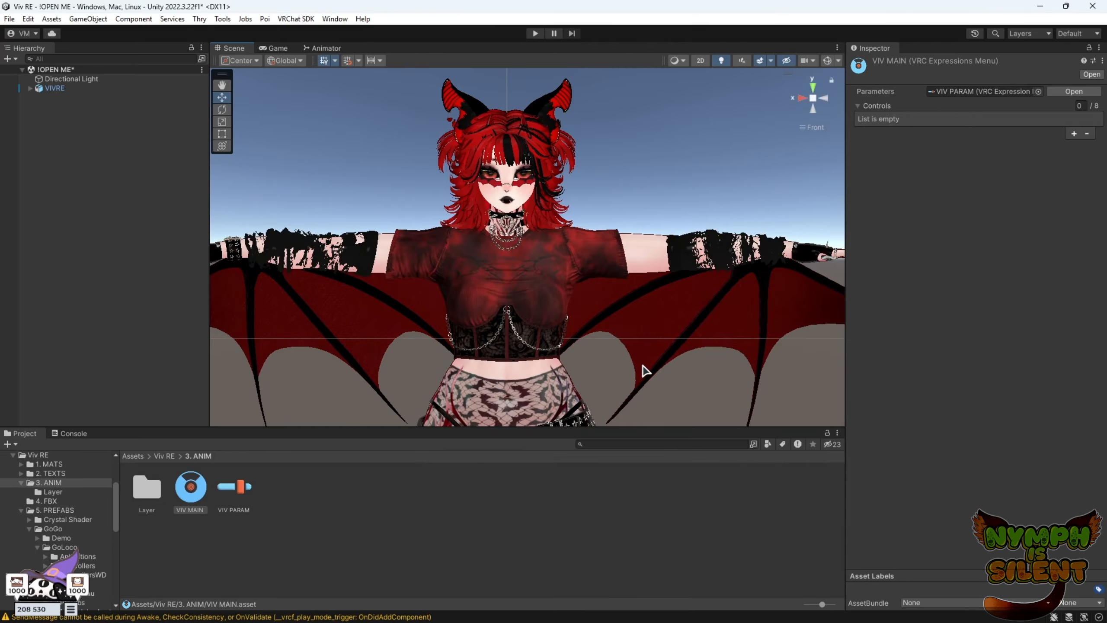
{"action": "scroll", "coordinate": [592, 223], "scroll_direction": "down", "scroll_amount": 2}
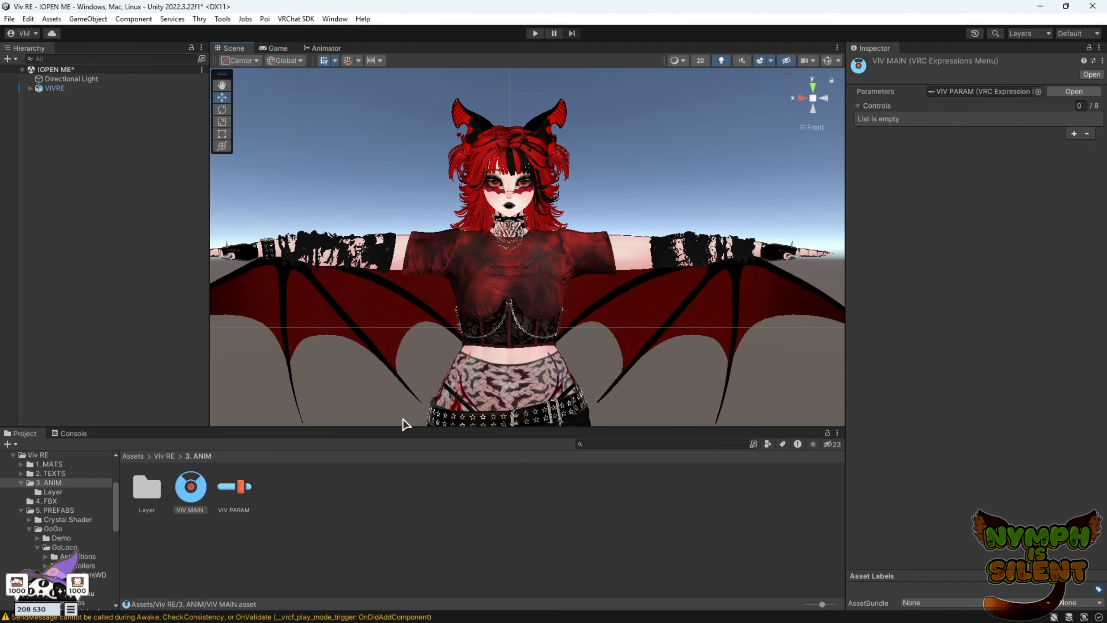
{"action": "left_click", "coordinate": [75, 91]}
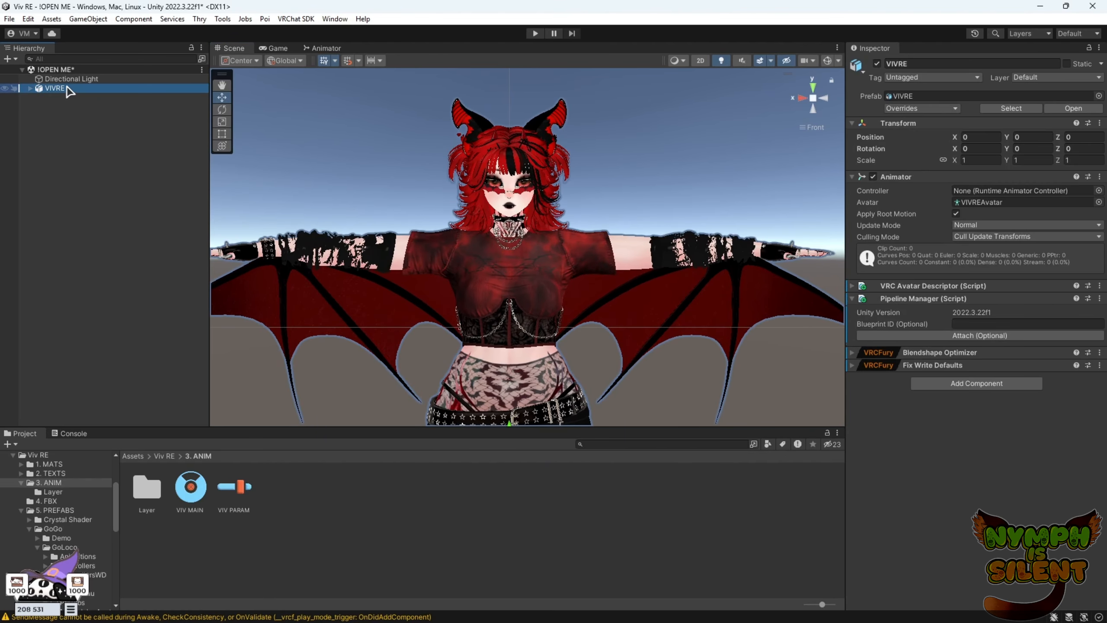
{"action": "right_click", "coordinate": [59, 89]}
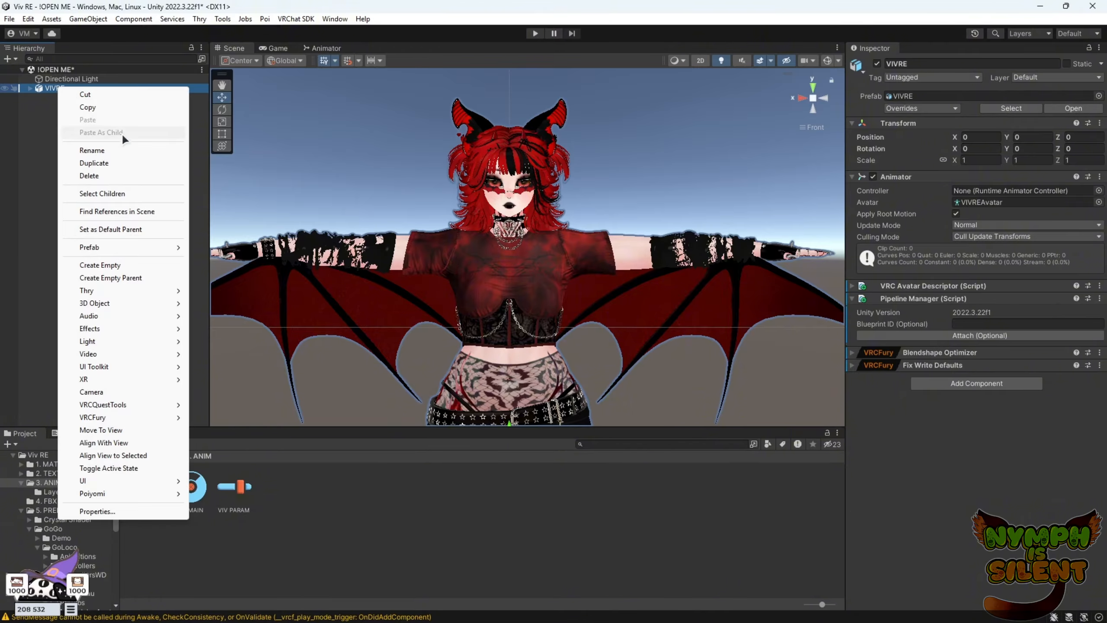
{"action": "left_click", "coordinate": [108, 165]}
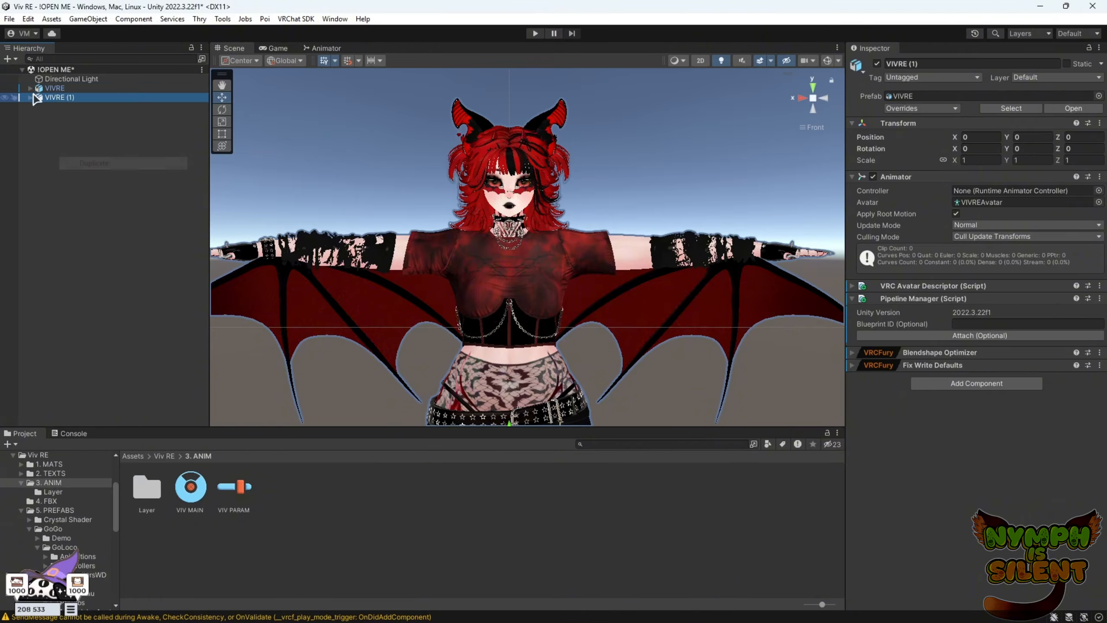
{"action": "left_click", "coordinate": [4, 88]}
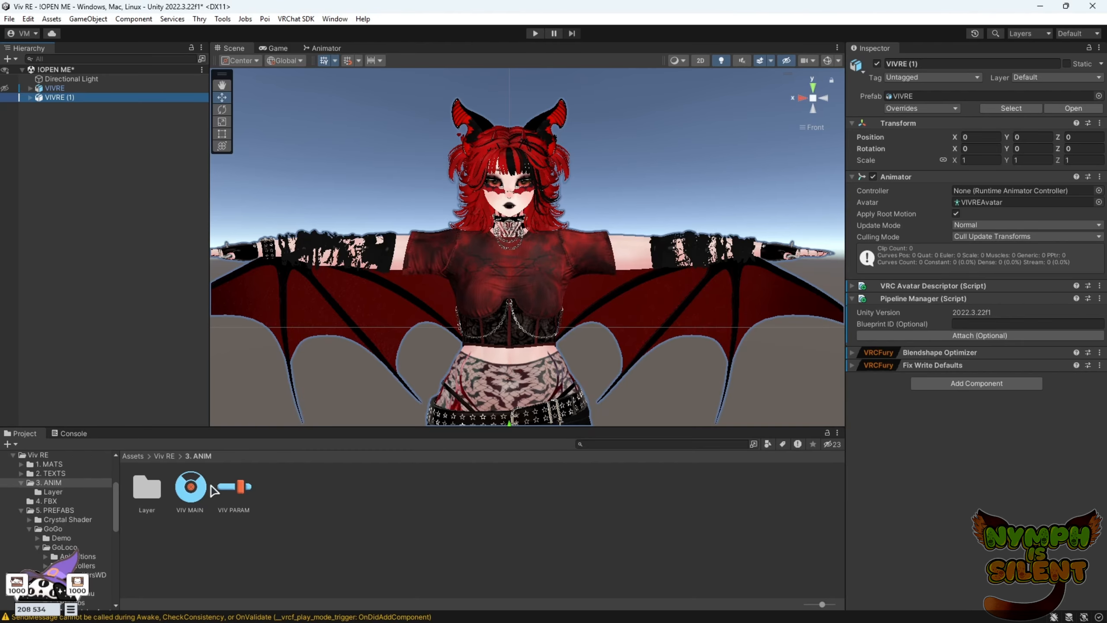
Assign the VIV FX controller from the Layer folder to the Animator of the duplicate avatar VIVRE (1).
{"action": "double_click", "coordinate": [148, 490]}
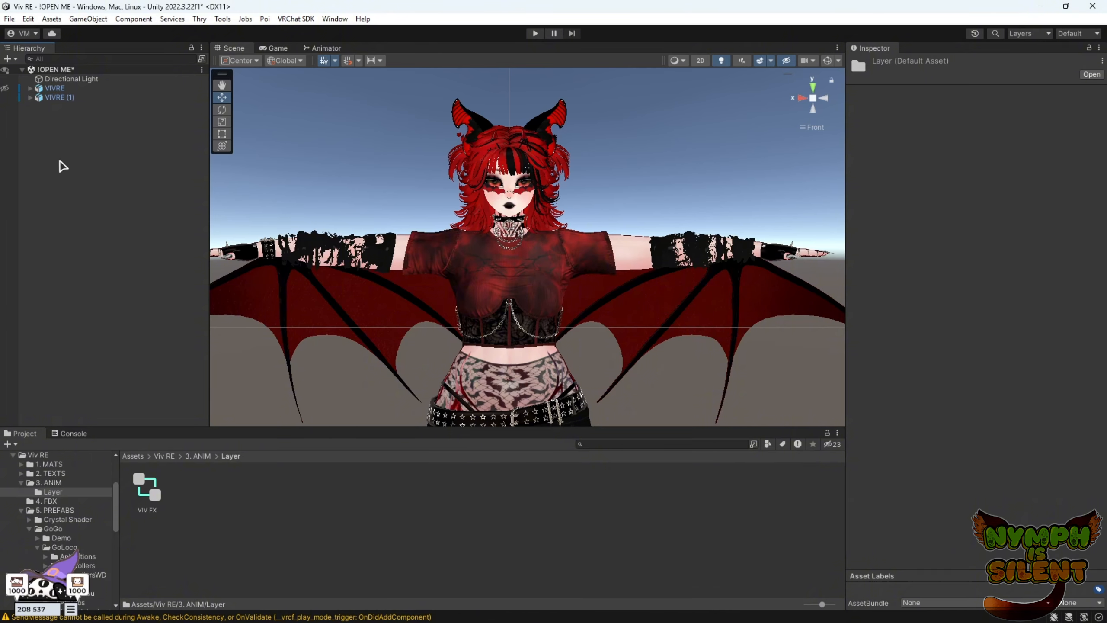
{"action": "left_click", "coordinate": [56, 97]}
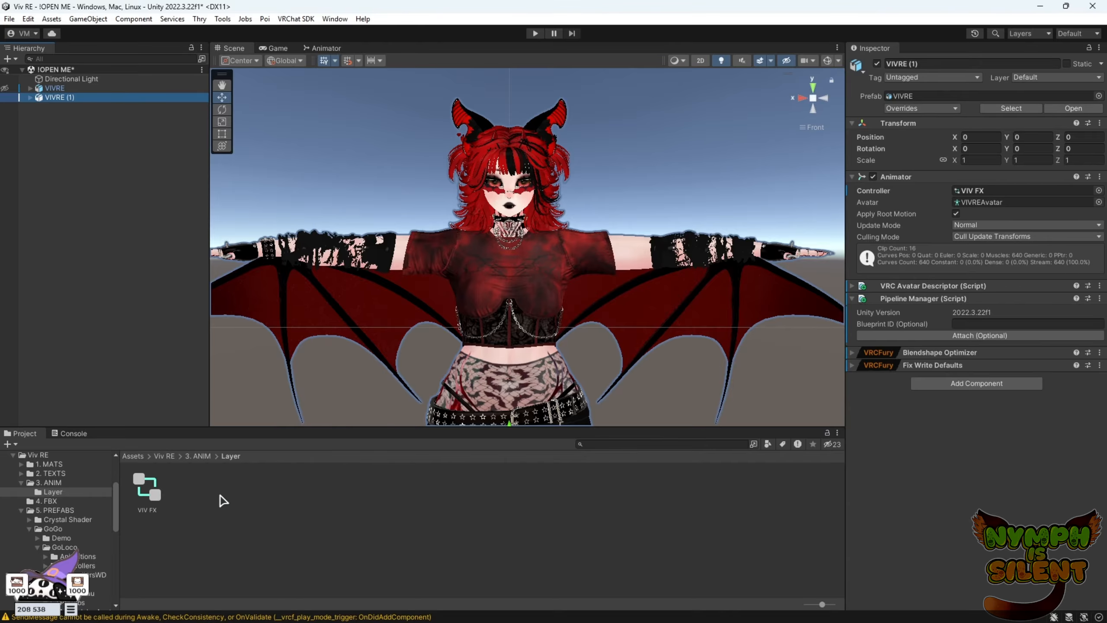
{"action": "scroll", "coordinate": [403, 370], "scroll_direction": "down", "scroll_amount": 5}
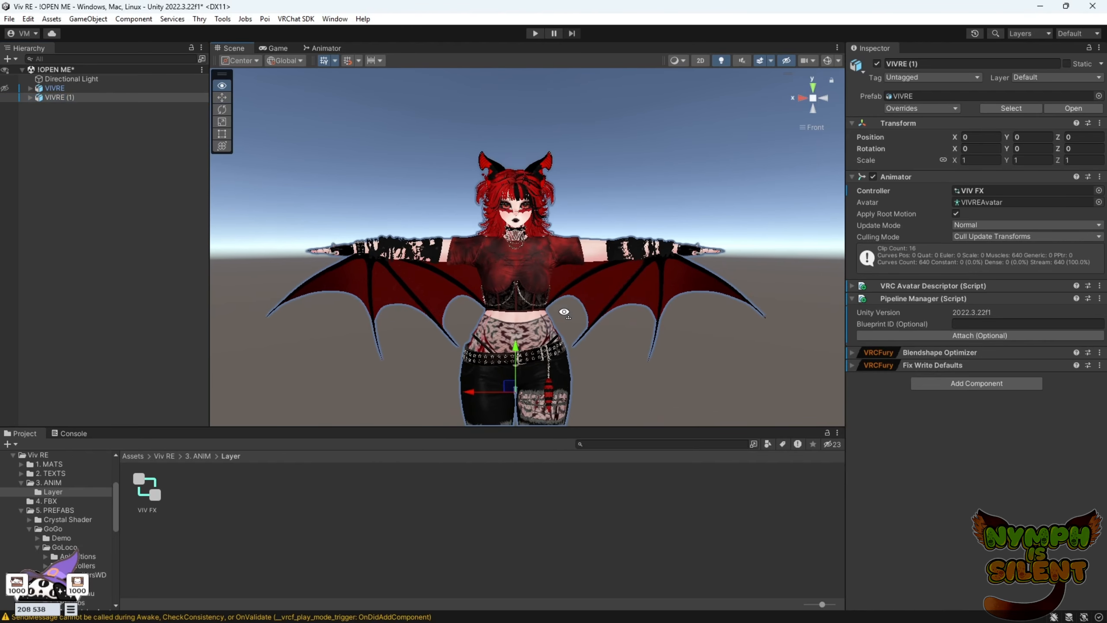
{"action": "middle_click_drag", "start_coordinate": [441, 237], "coordinate": [432, 196]}
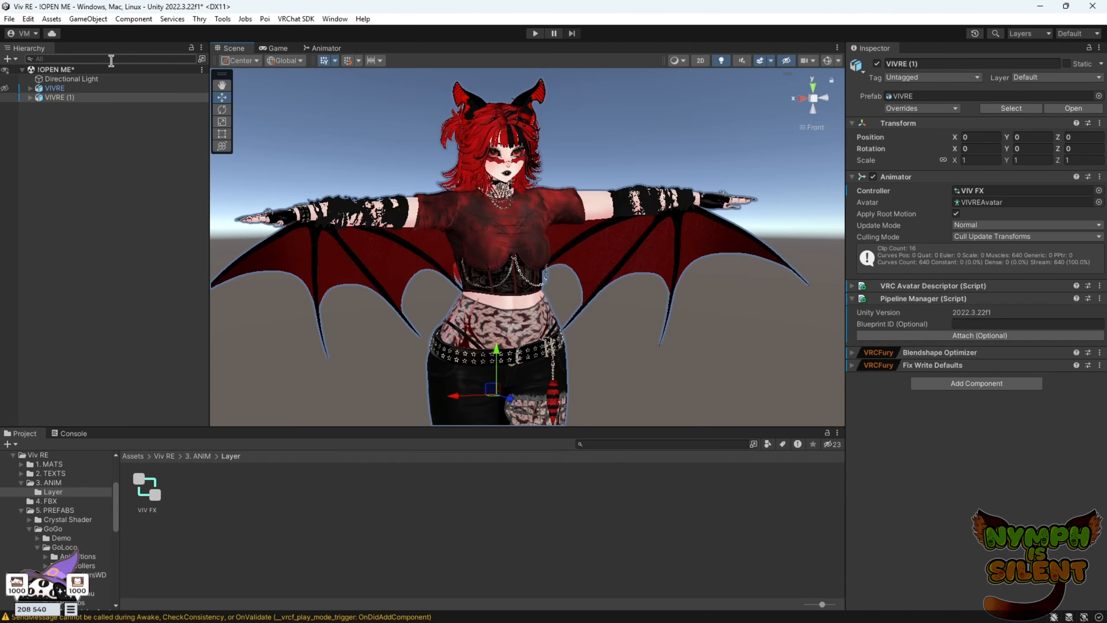
Go back to the 3. ANIM folder and add an Animation window docked beside the Project and Console windows.
{"action": "left_click", "coordinate": [207, 457]}
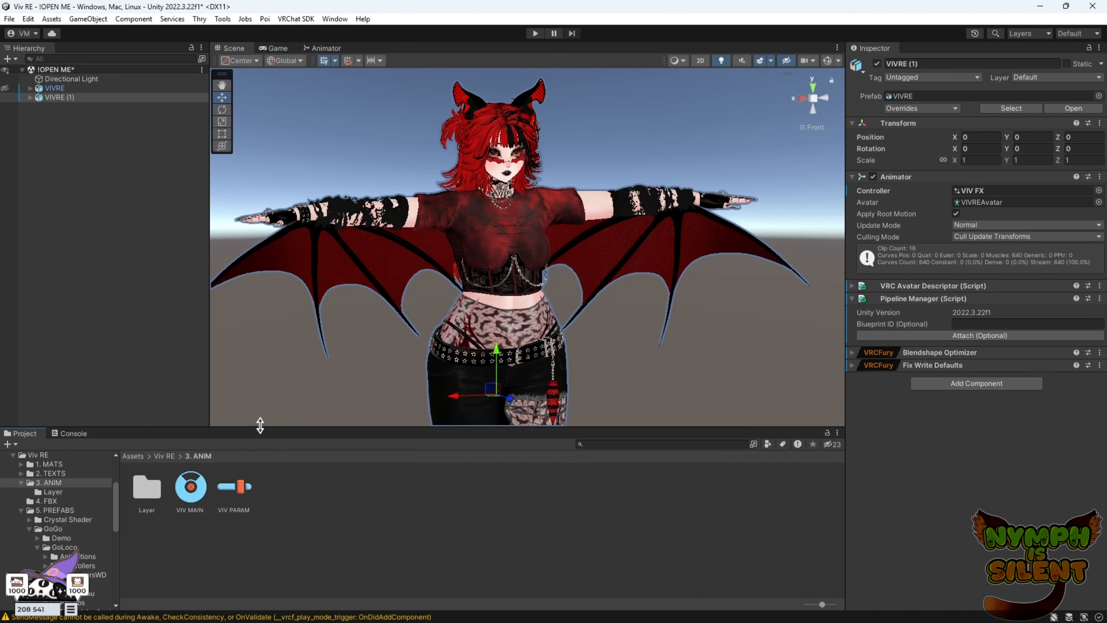
{"action": "left_click", "coordinate": [837, 433]}
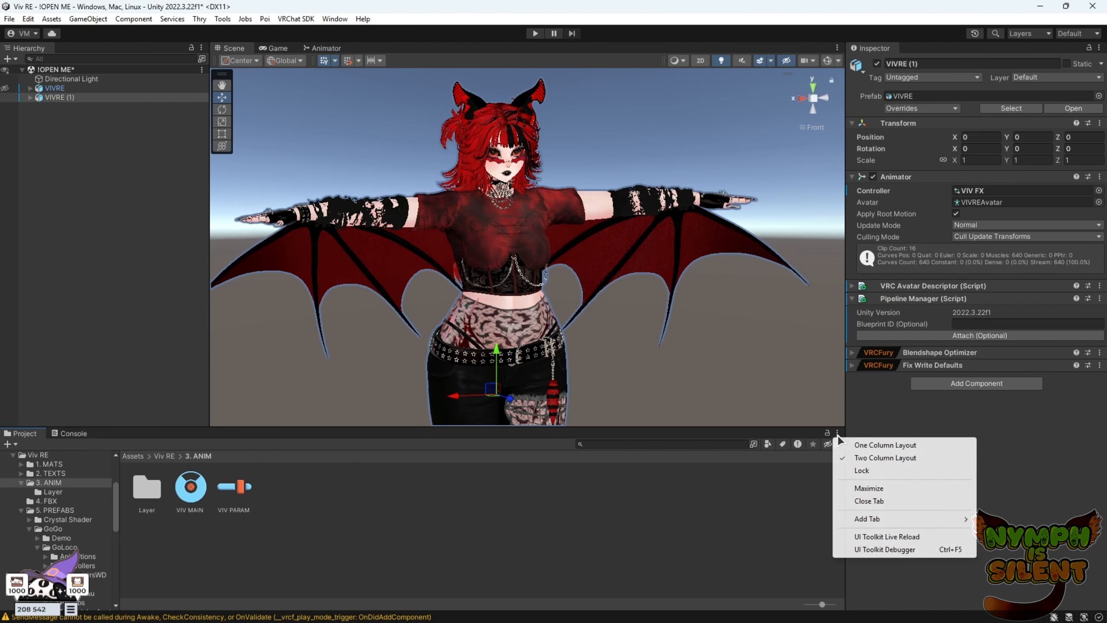
{"action": "left_click", "coordinate": [110, 451]}
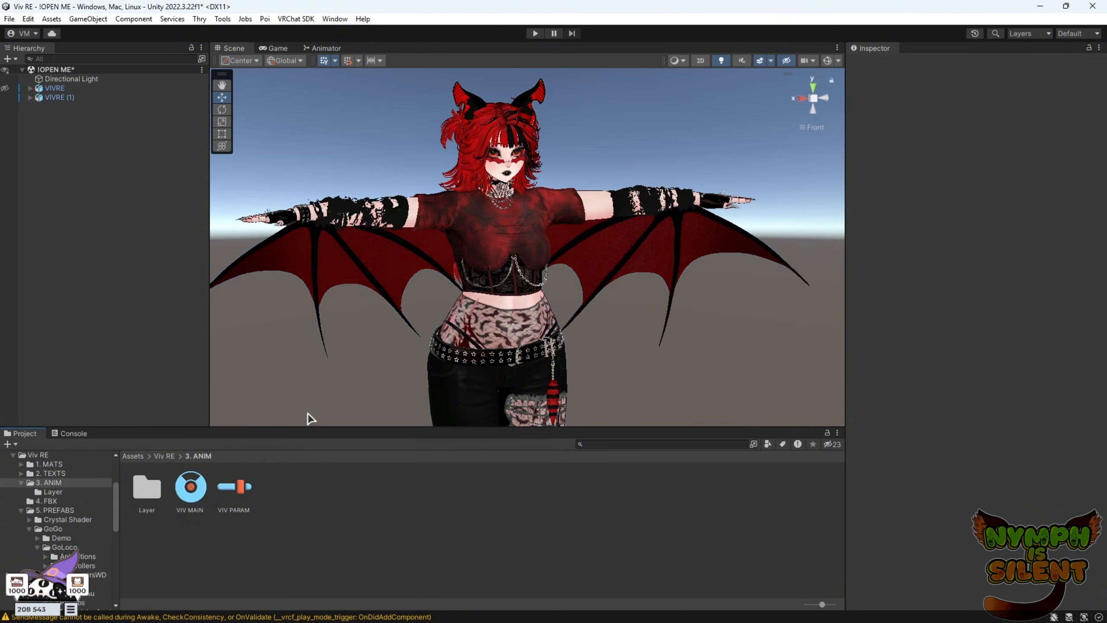
{"action": "left_click", "coordinate": [202, 47]}
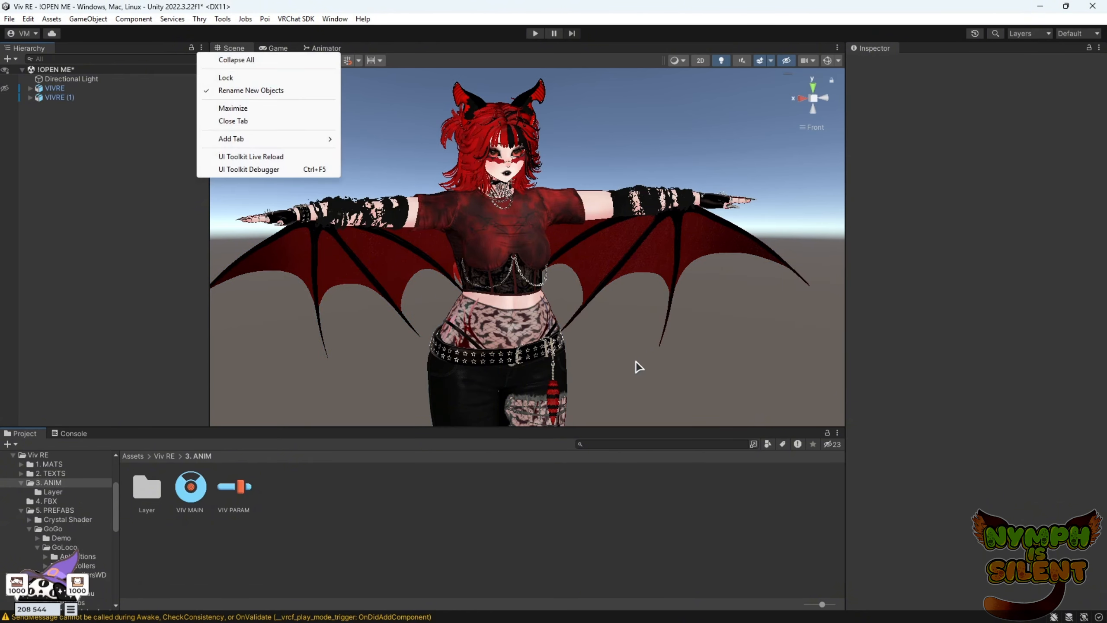
{"action": "left_click", "coordinate": [837, 432]}
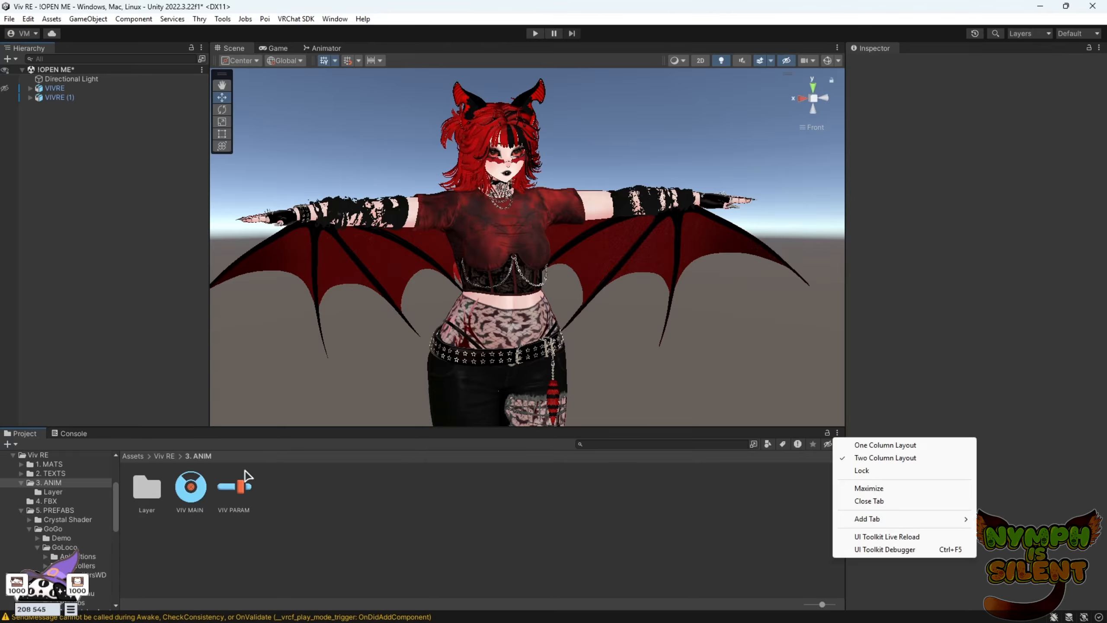
{"action": "mouse_move", "coordinate": [937, 519]}
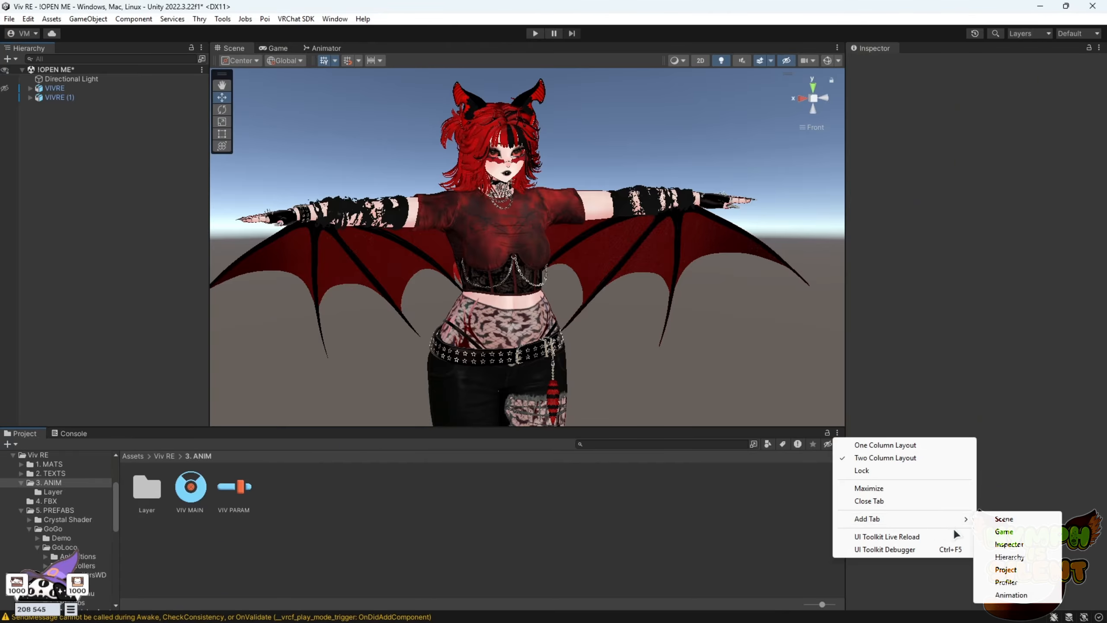
{"action": "left_click", "coordinate": [1008, 595]}
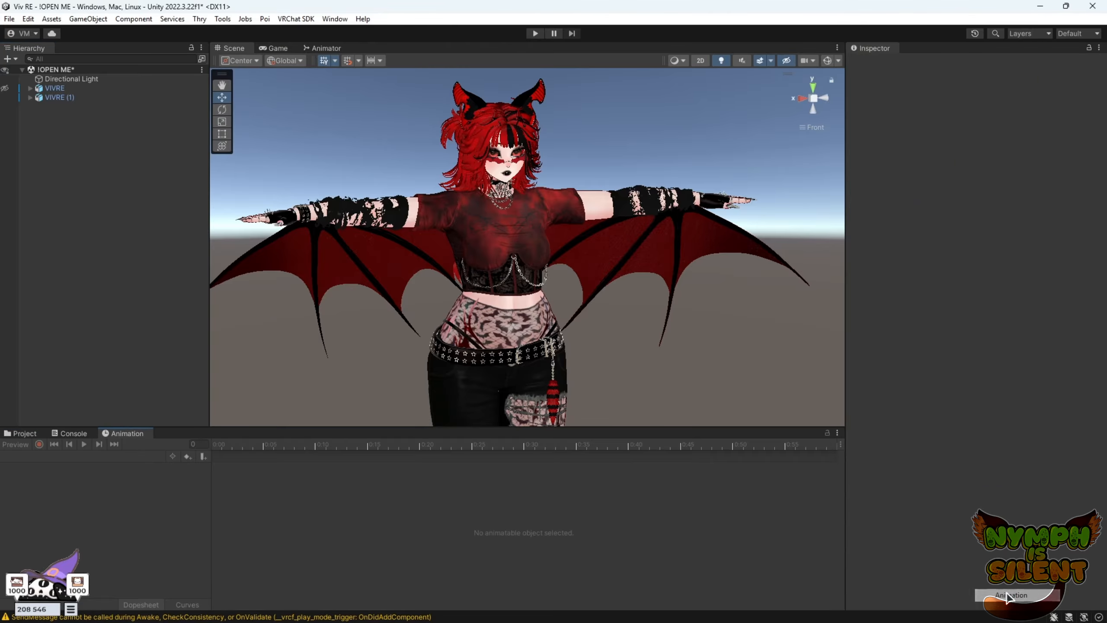
Review the animation clips available for VIVRE (1) in the Animation window, and return to the project files.
{"action": "left_click", "coordinate": [76, 97]}
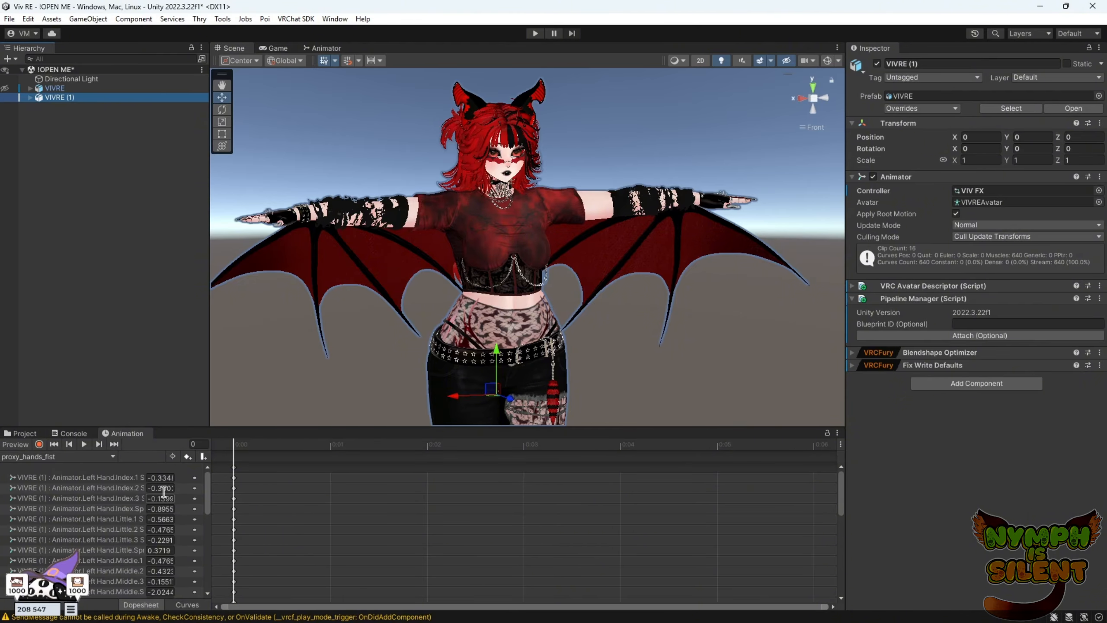
{"action": "left_click", "coordinate": [113, 457]}
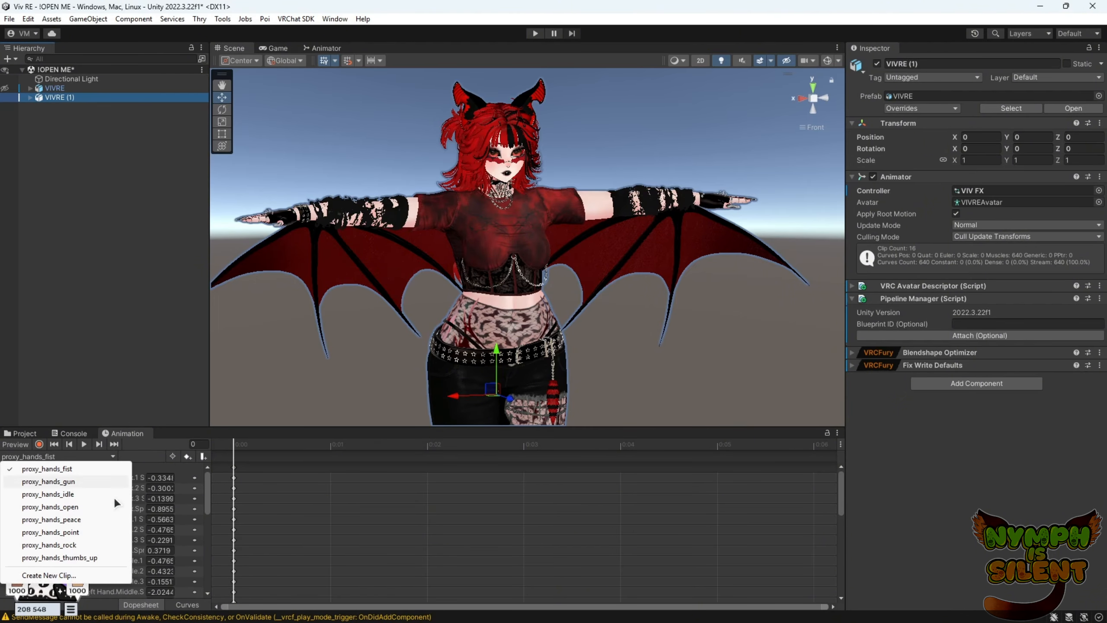
{"action": "left_click", "coordinate": [43, 433]}
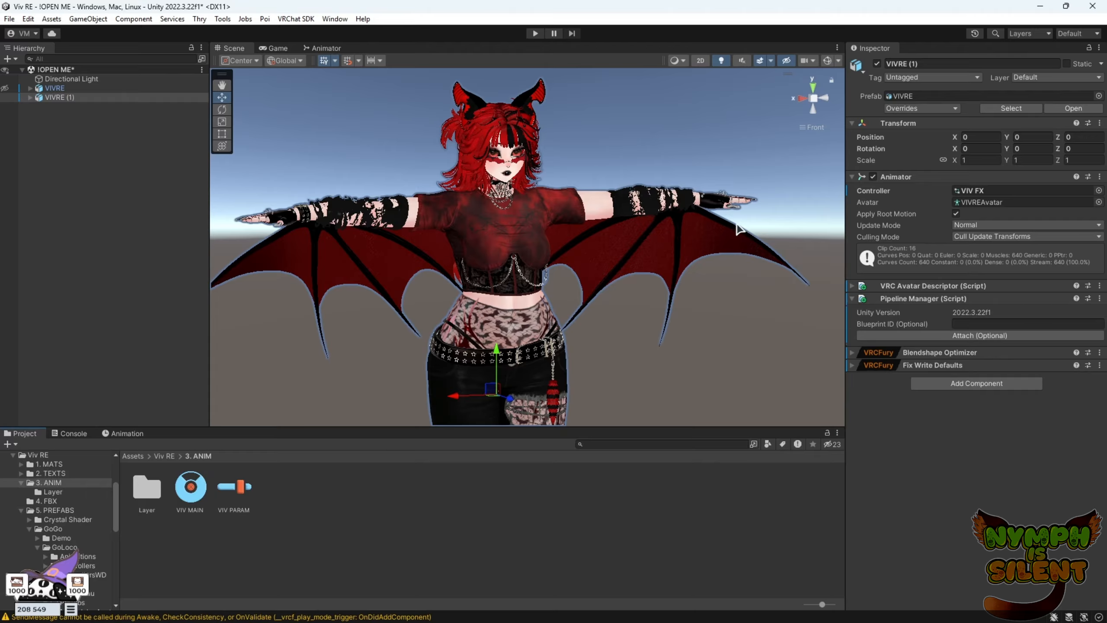
Select the arm warmers mesh D. Warmers on the duplicate avatar in a front view of the scene.
{"action": "left_click", "coordinate": [800, 98]}
{"action": "left_click", "coordinate": [823, 98]}
{"action": "scroll", "coordinate": [706, 199], "scroll_direction": "up", "scroll_amount": 3}
{"action": "middle_click_drag", "start_coordinate": [703, 196], "coordinate": [705, 244]}
{"action": "scroll", "coordinate": [692, 320], "scroll_direction": "down", "scroll_amount": 3}
{"action": "scroll", "coordinate": [692, 319], "scroll_direction": "up", "scroll_amount": 2}
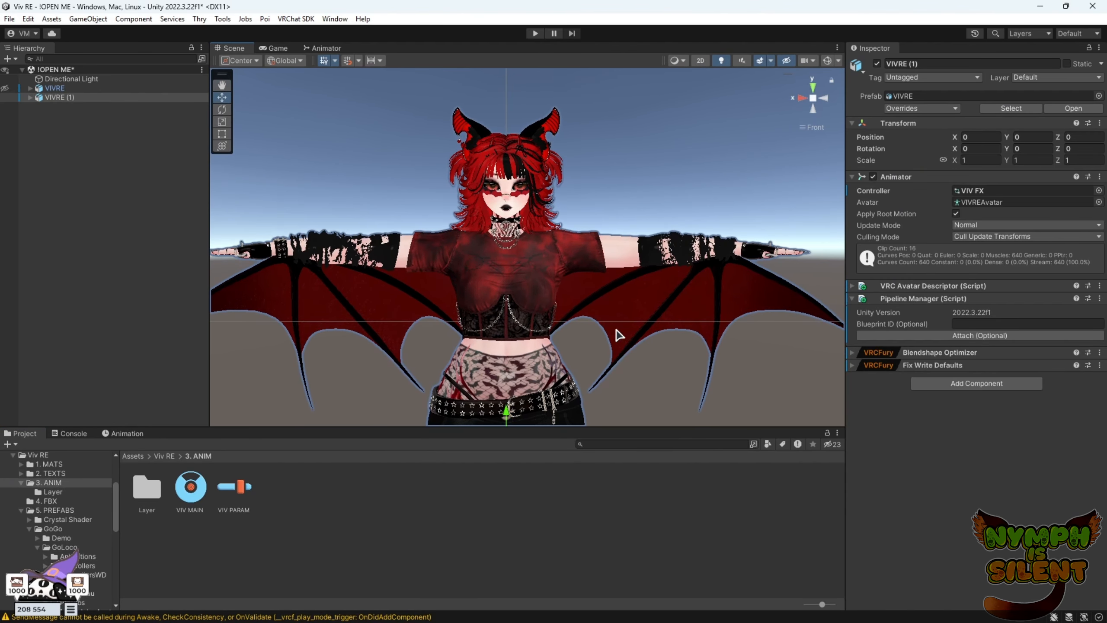
{"action": "left_click", "coordinate": [648, 243]}
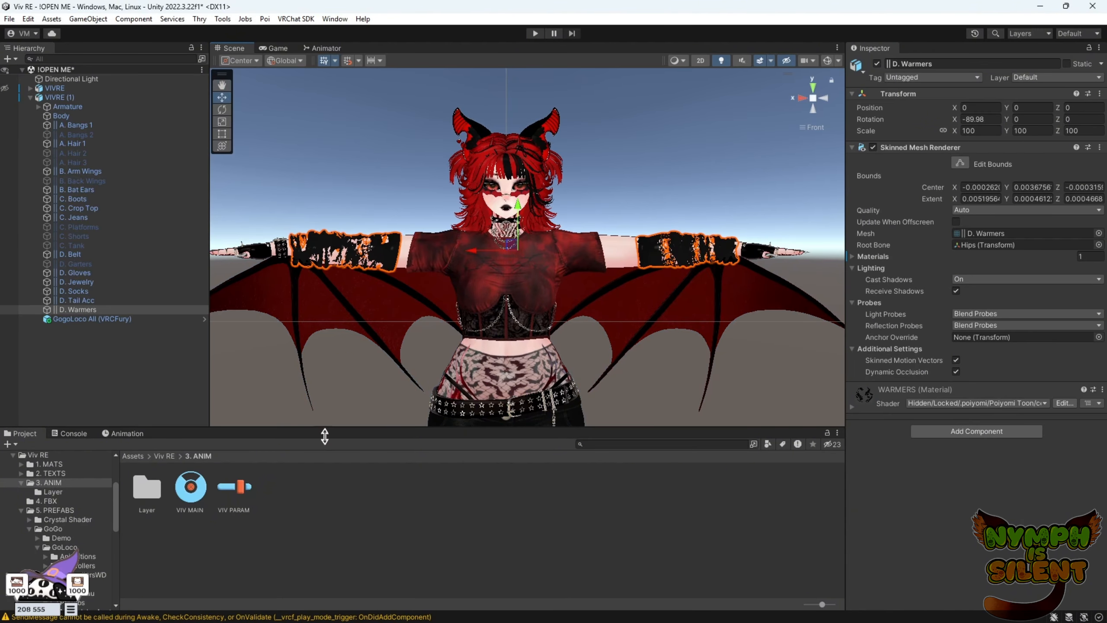
{"action": "scroll", "coordinate": [578, 308], "scroll_direction": "down", "scroll_amount": 1}
{"action": "scroll", "coordinate": [579, 309], "scroll_direction": "up", "scroll_amount": 2}
{"action": "middle_click_drag", "start_coordinate": [578, 309], "coordinate": [589, 335]}
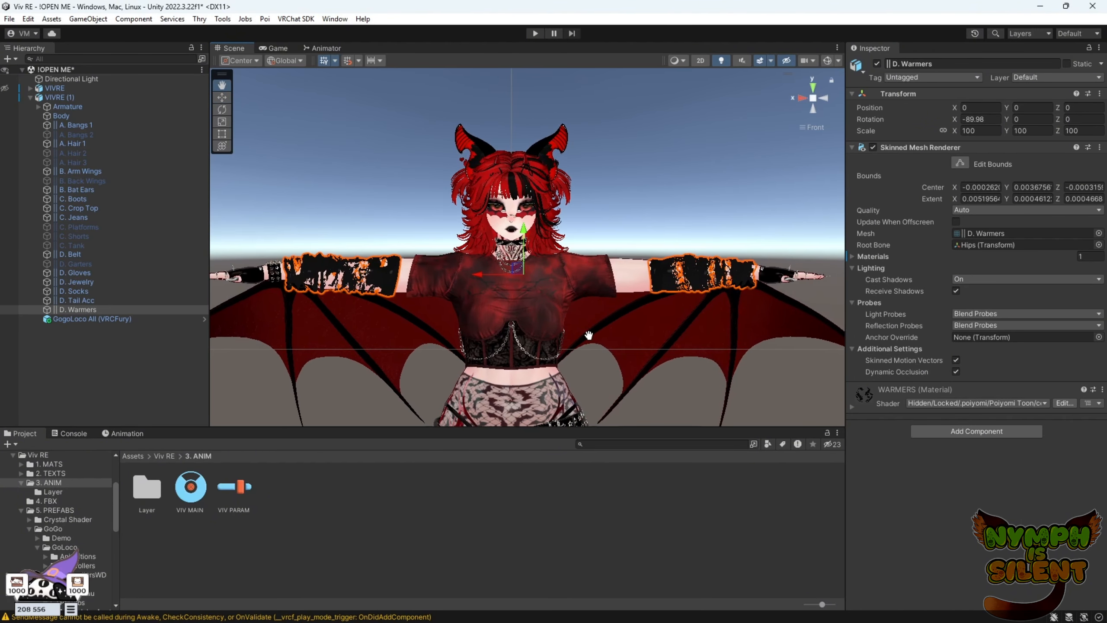
Pick the bat ears mesh on the avatar's head and view it up close.
{"action": "left_click", "coordinate": [557, 145]}
{"action": "left_click", "coordinate": [560, 140]}
{"action": "scroll", "coordinate": [560, 140], "scroll_direction": "up", "scroll_amount": 4}
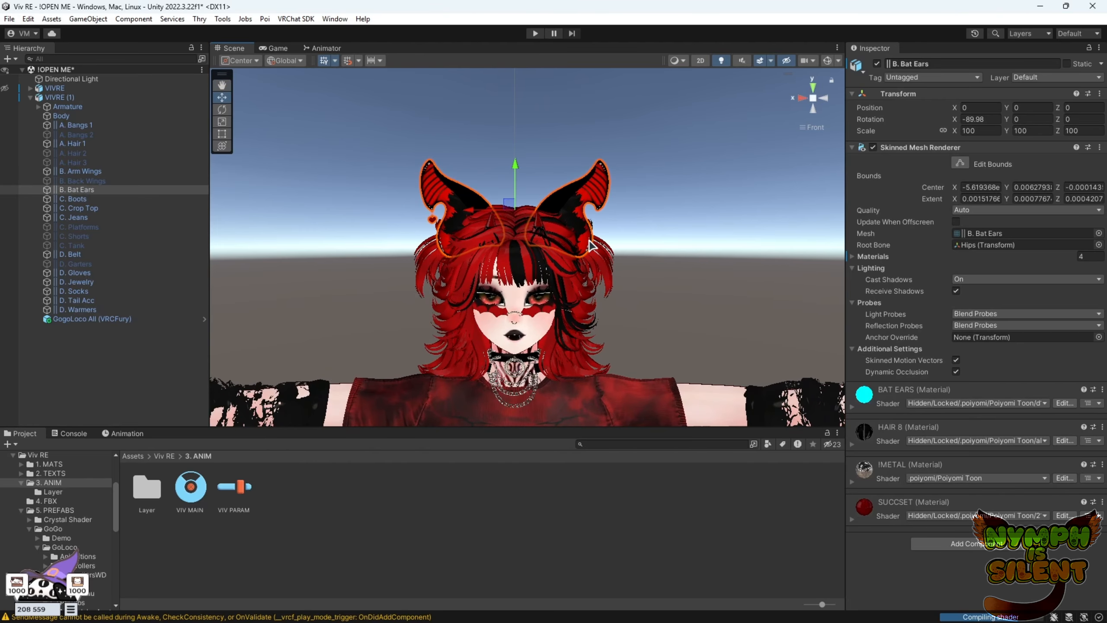
{"action": "scroll", "coordinate": [589, 240], "scroll_direction": "up", "scroll_amount": 1}
{"action": "middle_click_drag", "start_coordinate": [589, 240], "coordinate": [584, 228]}
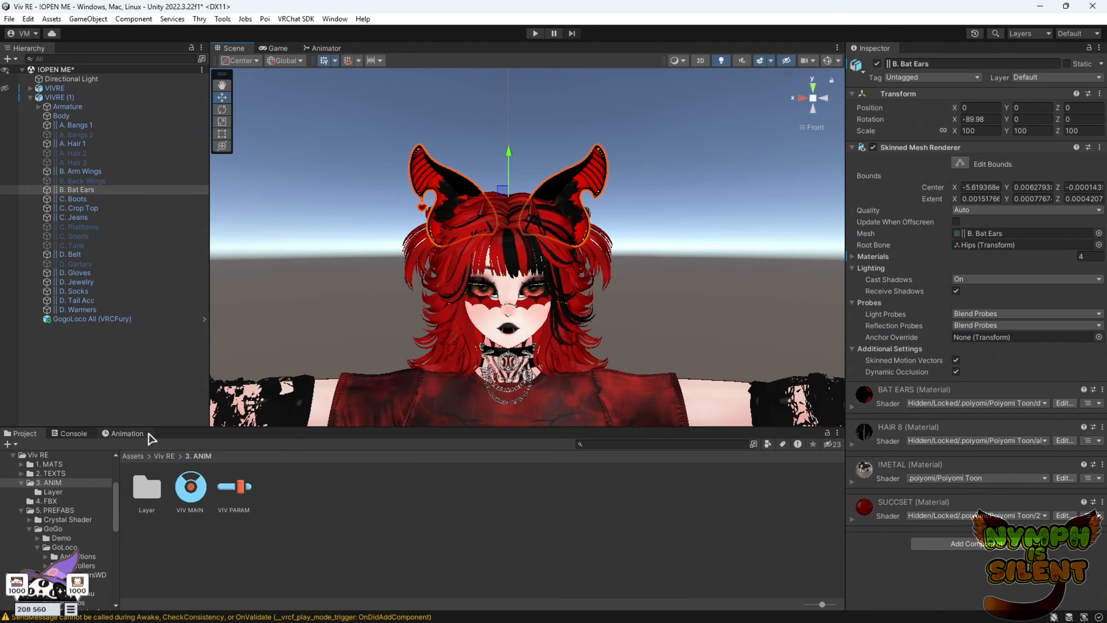
Create a VRChat Expressions Menu asset named BODY in the 3. ANIM folder.
{"action": "left_click", "coordinate": [323, 487]}
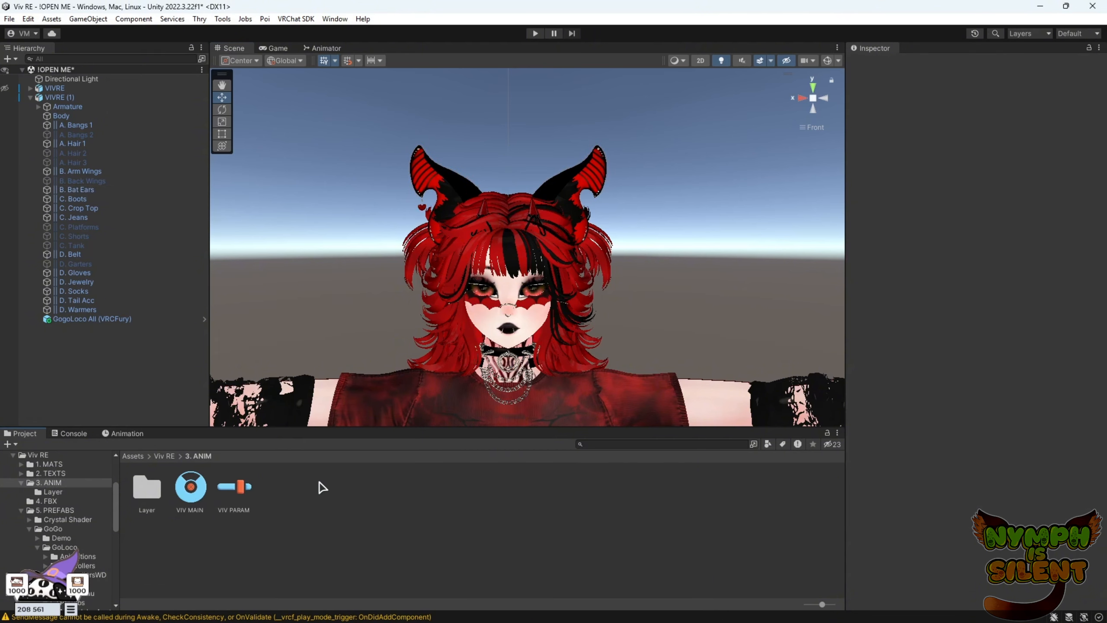
{"action": "right_click", "coordinate": [323, 487]}
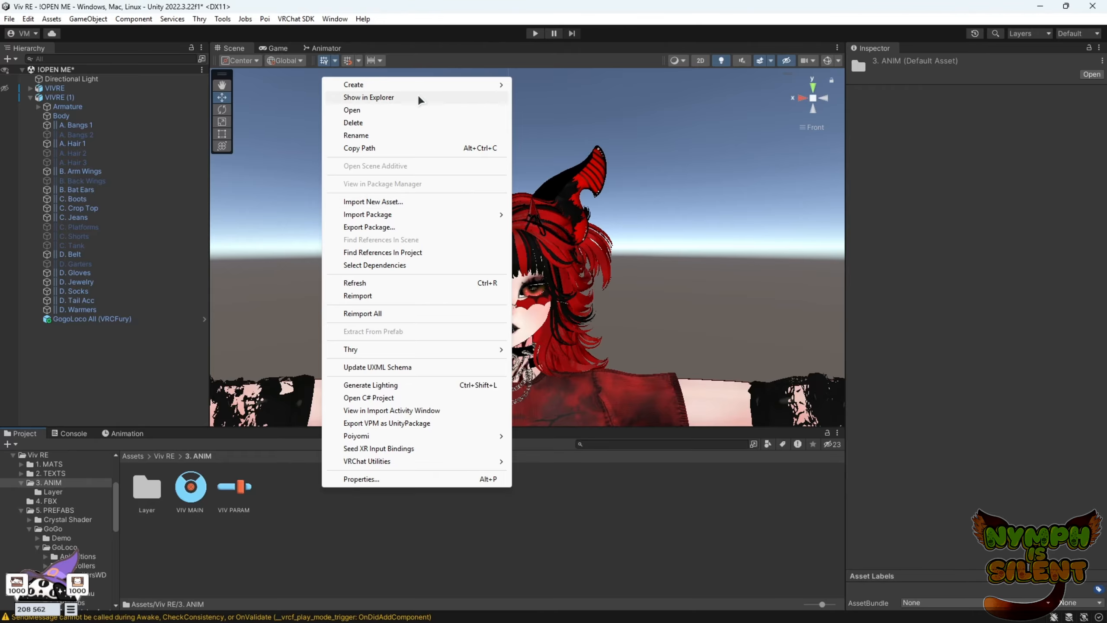
{"action": "mouse_move", "coordinate": [425, 85]}
{"action": "mouse_move", "coordinate": [600, 25]}
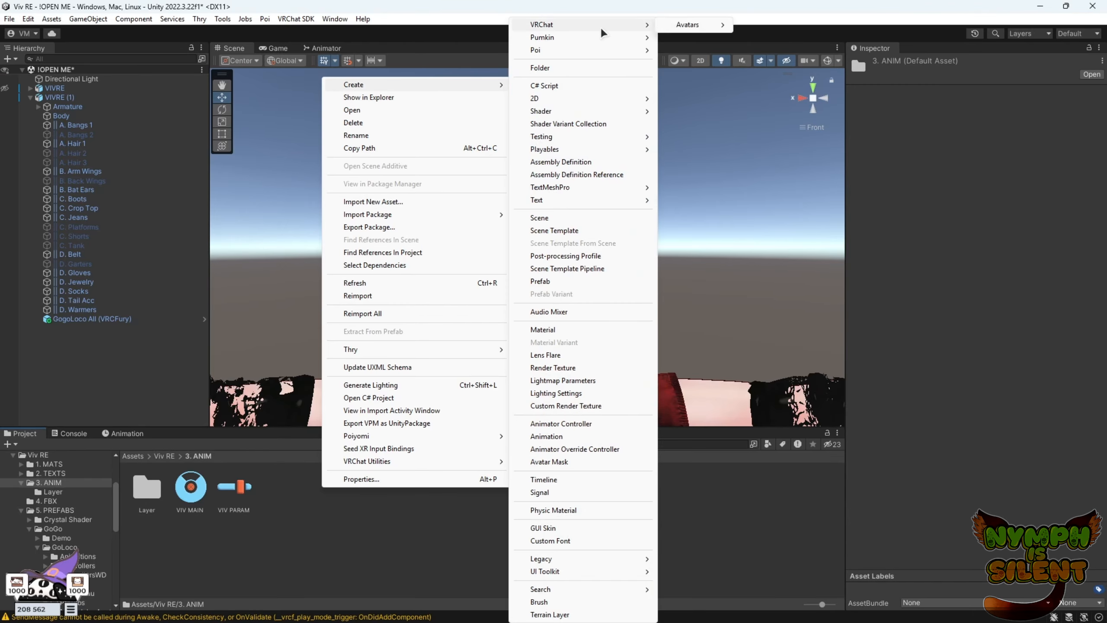
{"action": "mouse_move", "coordinate": [702, 25]}
{"action": "left_click", "coordinate": [780, 38]}
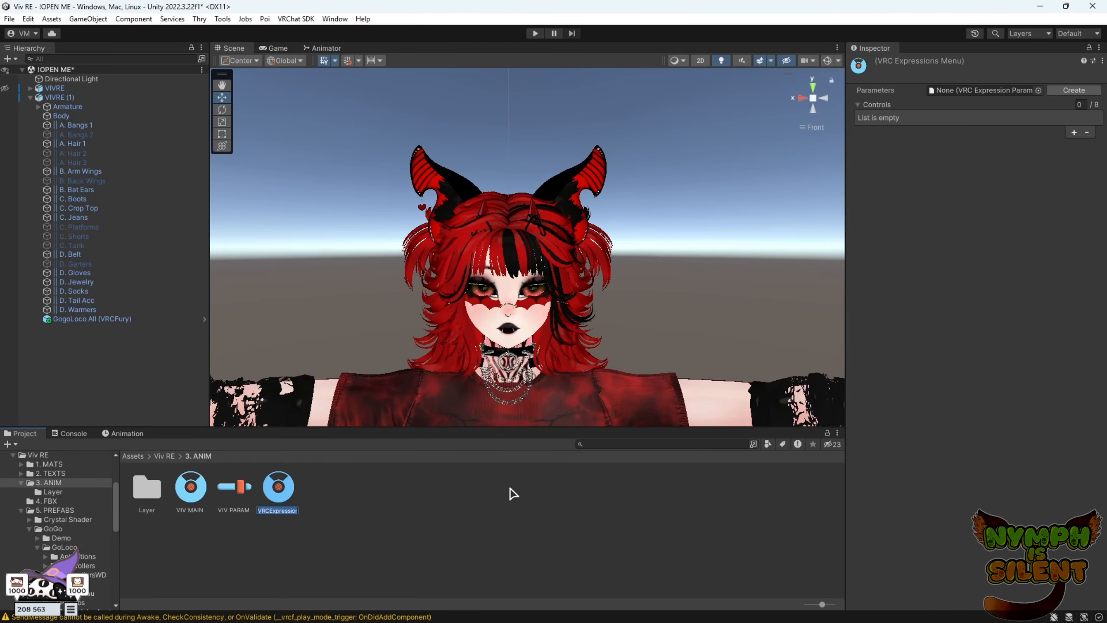
{"action": "type", "text": "BODY"}
{"action": "left_click", "coordinate": [531, 492]}
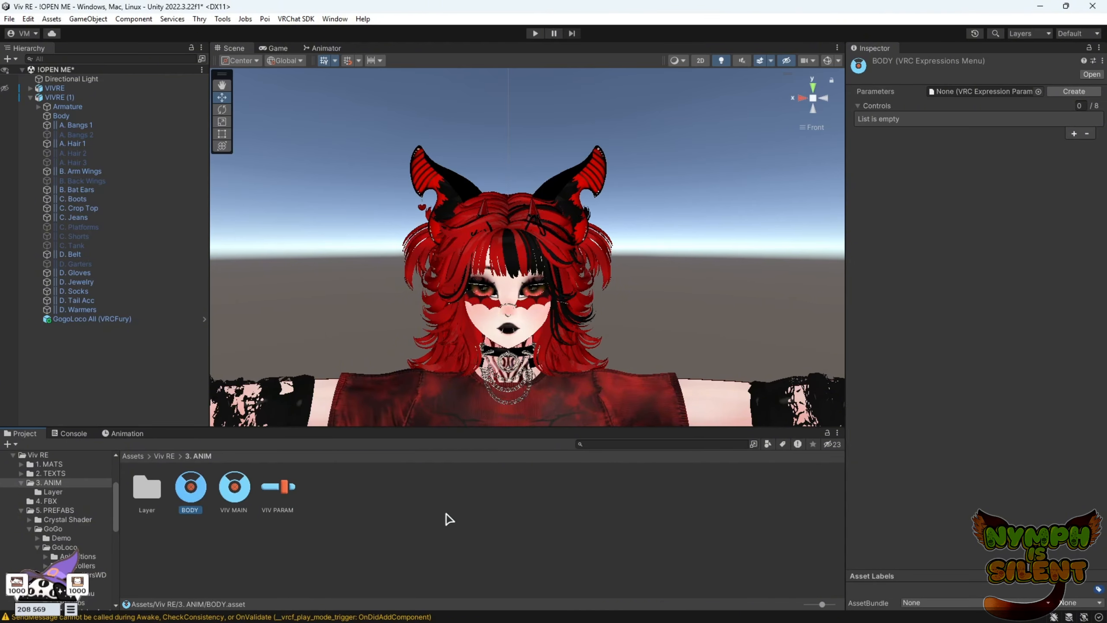
Add a SubMenu control named Body to the VIV MAIN menu and link it to the BODY menu.
{"action": "left_click", "coordinate": [241, 491]}
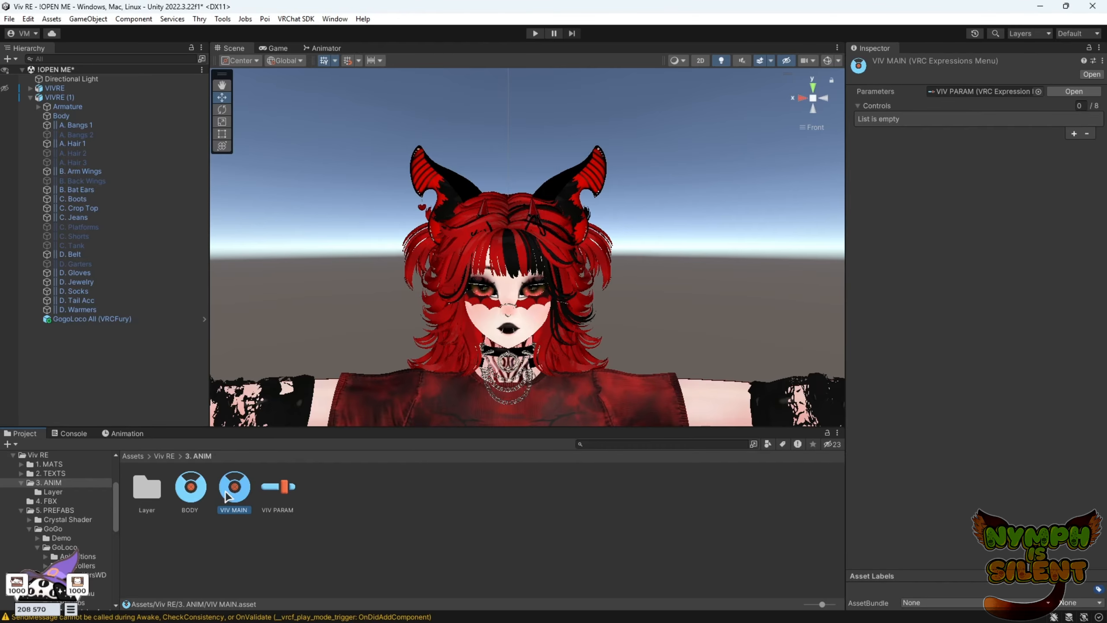
{"action": "left_click", "coordinate": [1073, 134]}
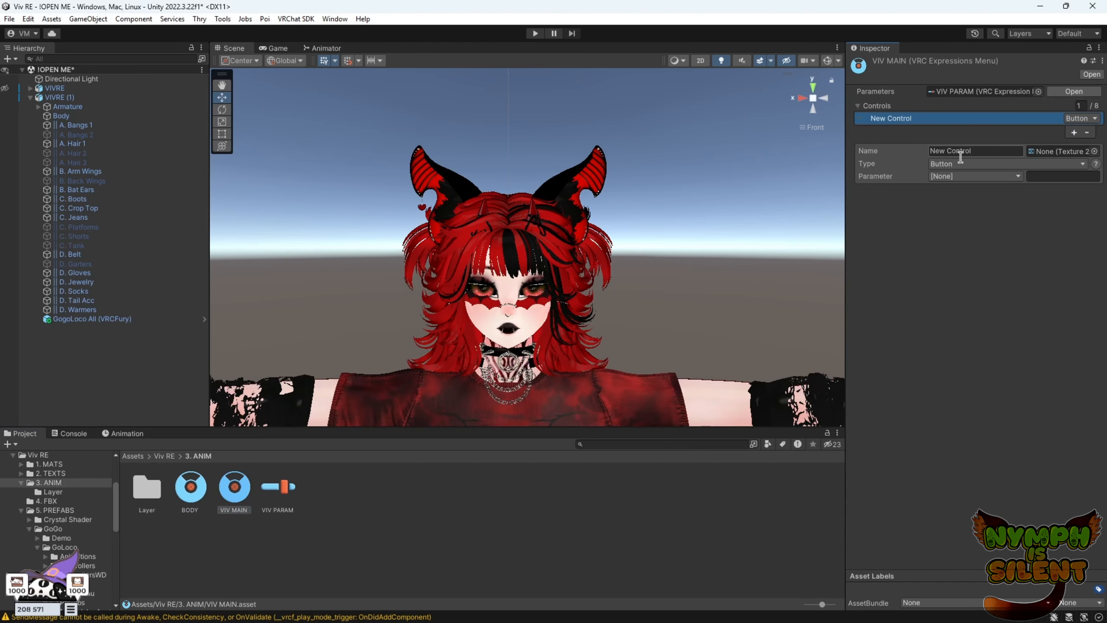
{"action": "left_click", "coordinate": [961, 165]}
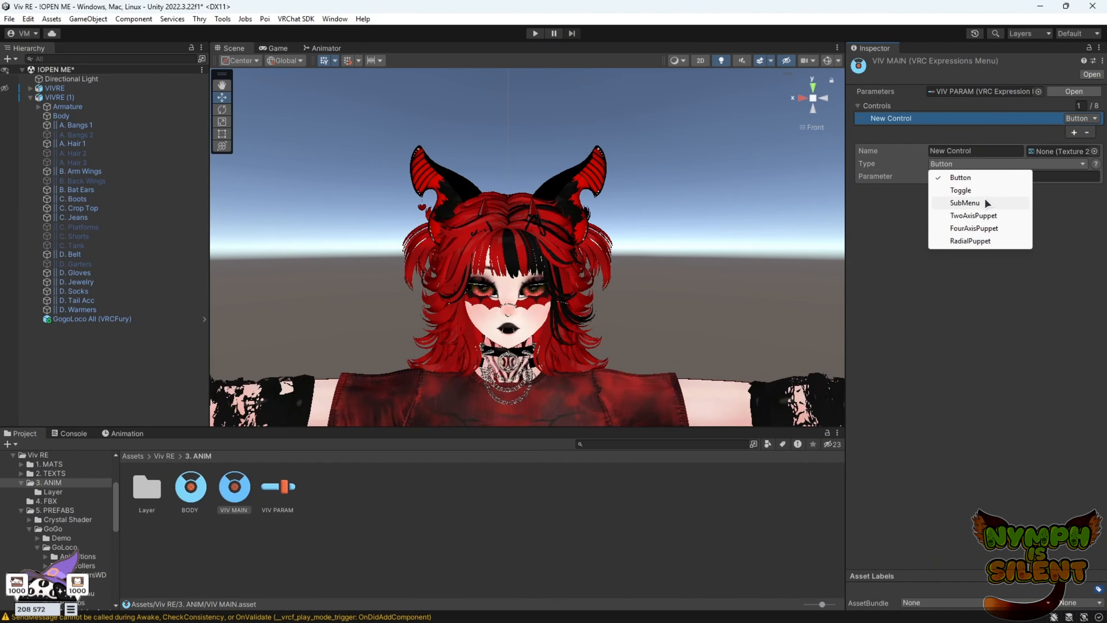
{"action": "left_click", "coordinate": [965, 203]}
{"action": "left_click_drag", "start_coordinate": [885, 288], "coordinate": [952, 203]}
{"action": "left_click", "coordinate": [988, 151]}
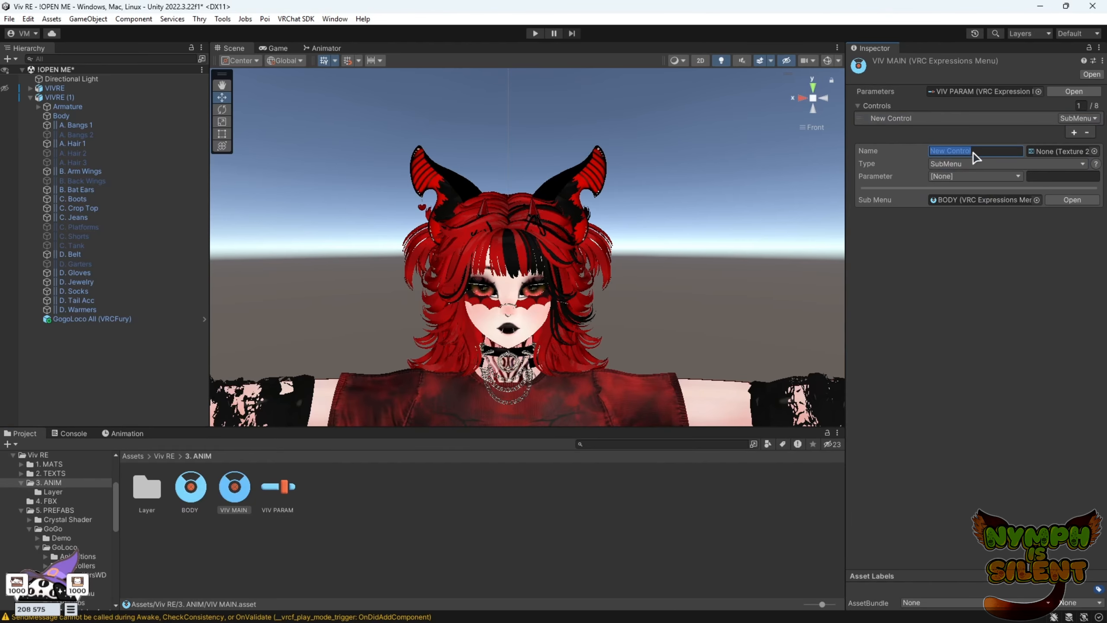
{"action": "type", "text": "Body"}
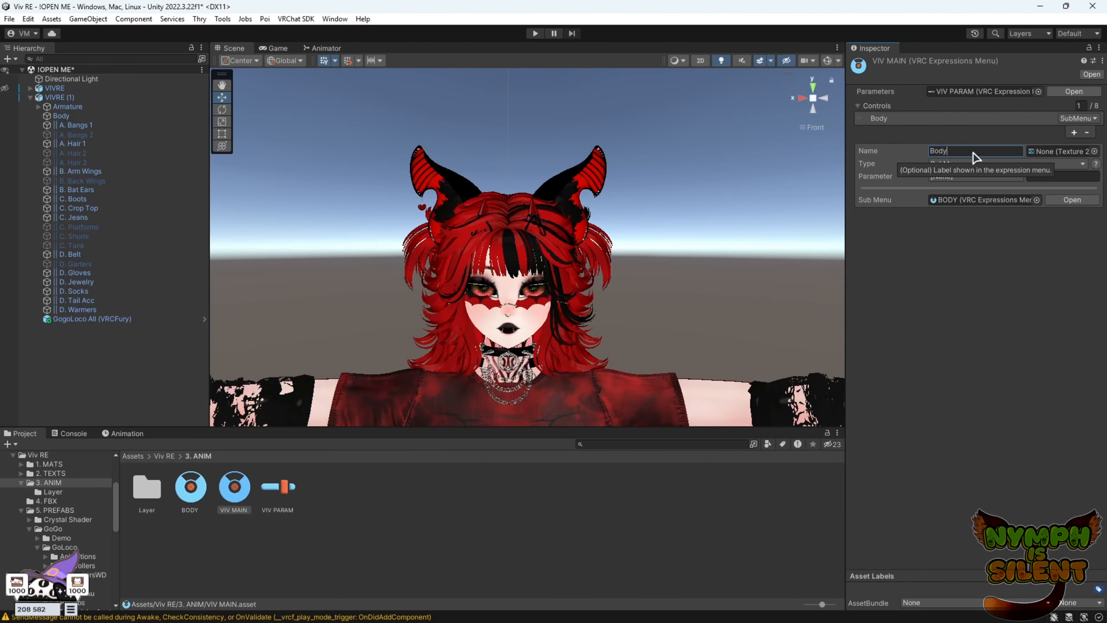
{"action": "left_click", "coordinate": [930, 381]}
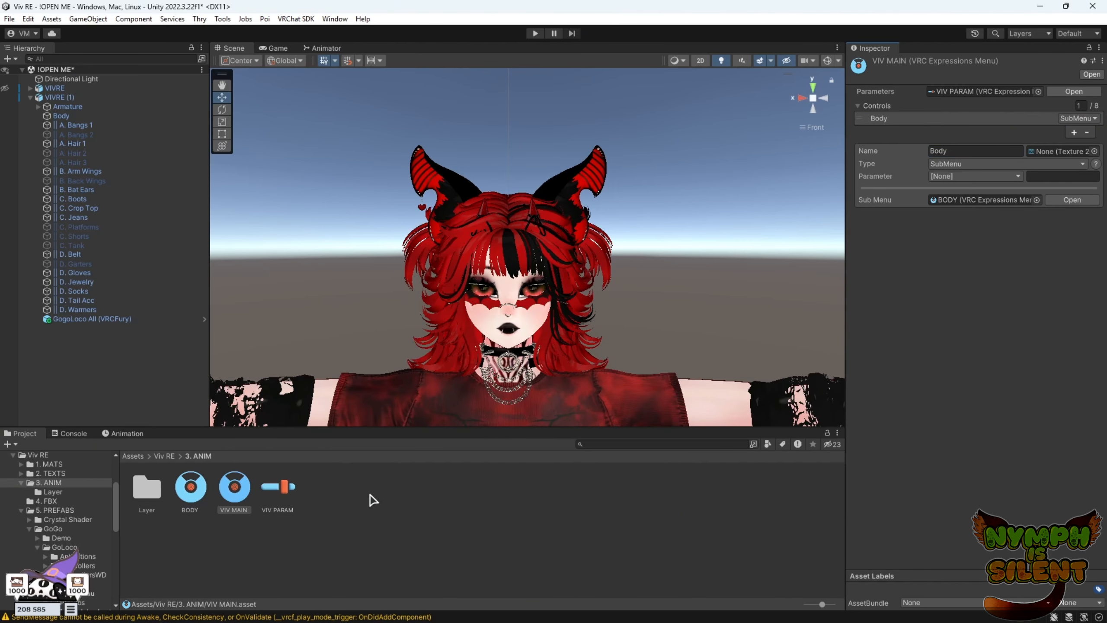
Create a folder named Menus in 3. ANIM and move the BODY menu into it.
{"action": "right_click", "coordinate": [348, 497]}
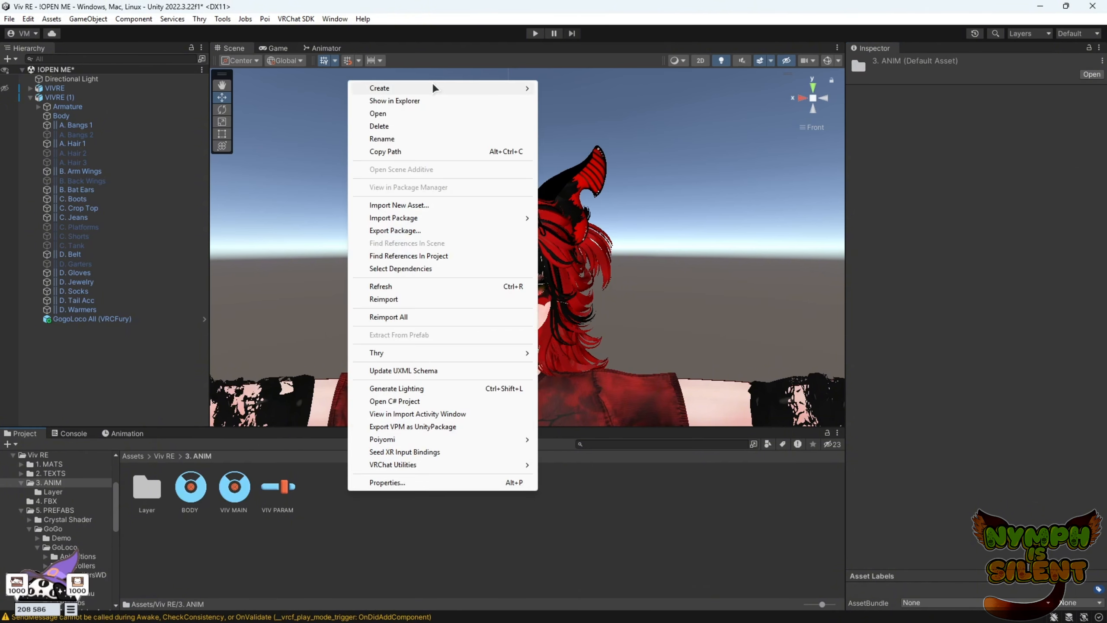
{"action": "mouse_move", "coordinate": [431, 87]}
{"action": "left_click", "coordinate": [602, 68]}
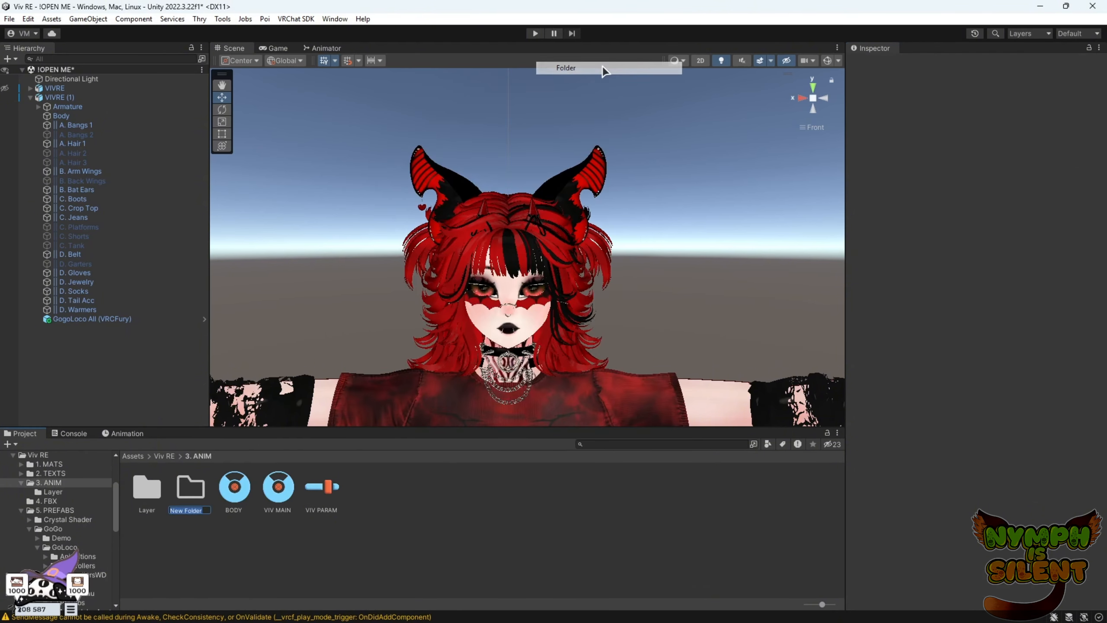
{"action": "type", "text": "Menu"}
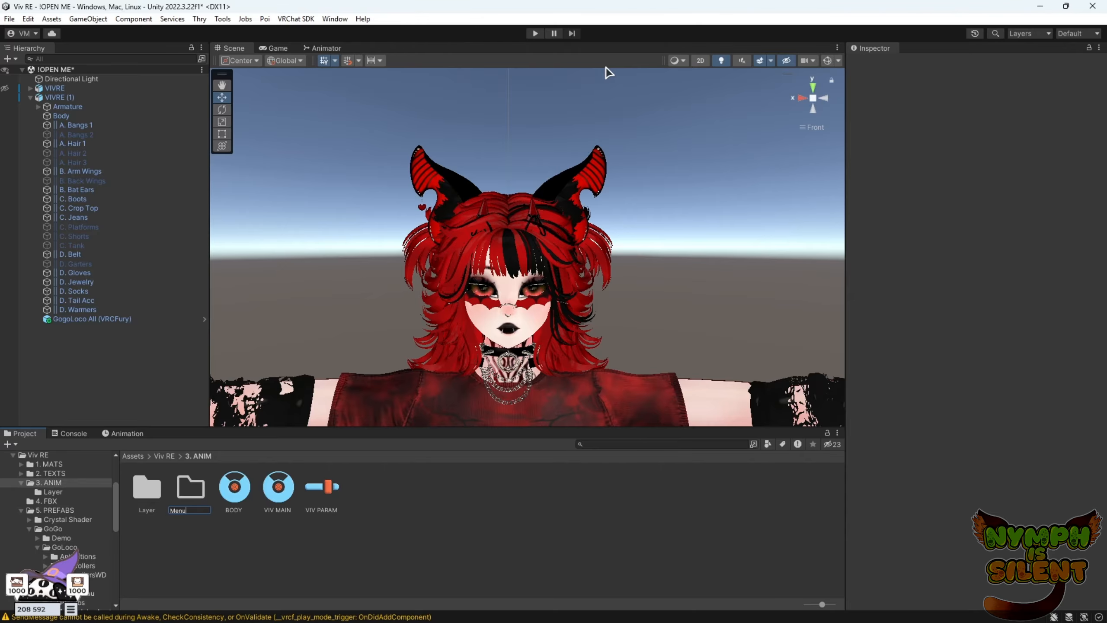
{"action": "key", "text": "Return"}
{"action": "left_click_drag", "start_coordinate": [239, 490], "coordinate": [190, 487]}
Assign VIV PARAM as the parameters of the BODY menu, and return to the Menus folder.
{"action": "double_click", "coordinate": [190, 486]}
{"action": "left_click", "coordinate": [162, 494]}
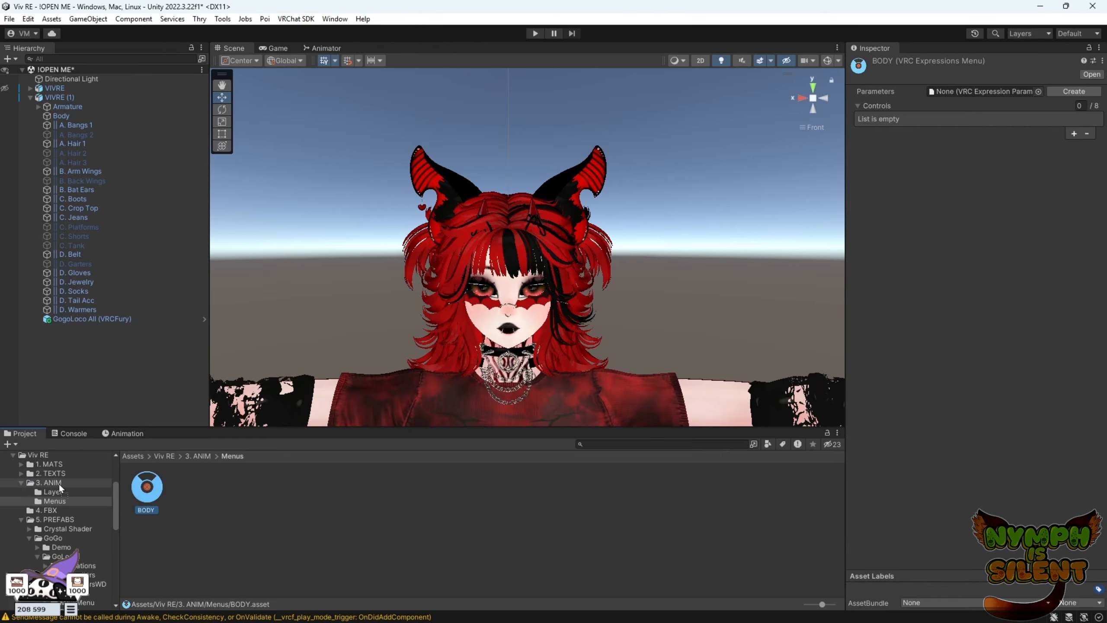
{"action": "left_click", "coordinate": [49, 482]}
{"action": "left_click_drag", "start_coordinate": [311, 497], "coordinate": [965, 88]}
{"action": "left_click_drag", "start_coordinate": [235, 486], "coordinate": [190, 487]}
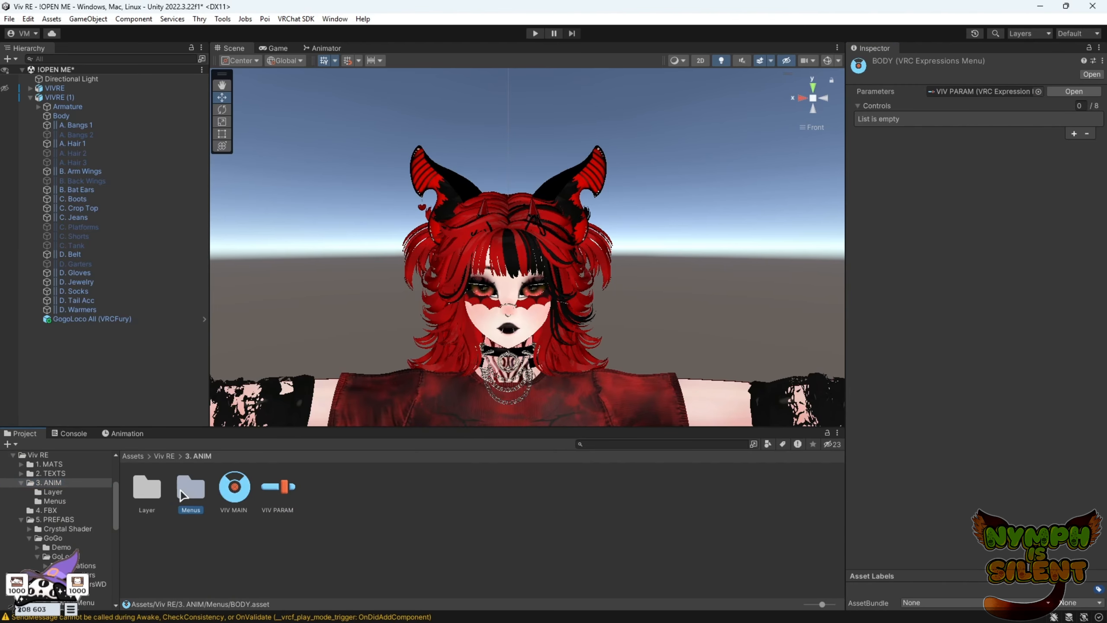
{"action": "double_click", "coordinate": [190, 488]}
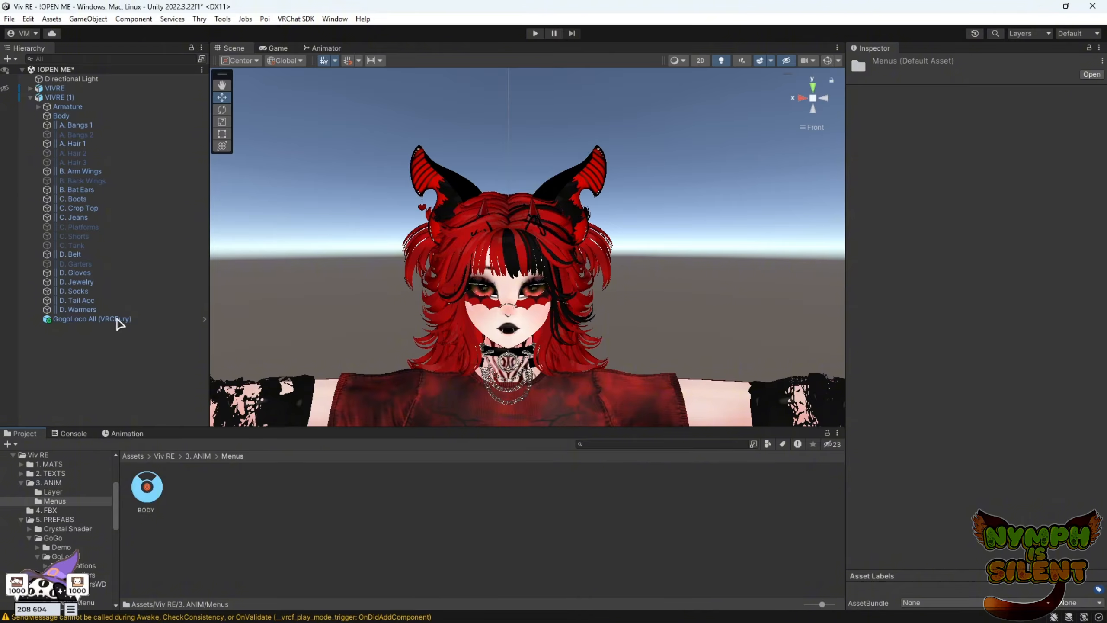
Start a new animation clip for VIVRE (1) and make an Animations folder inside 3. ANIM for it.
{"action": "left_click", "coordinate": [126, 433]}
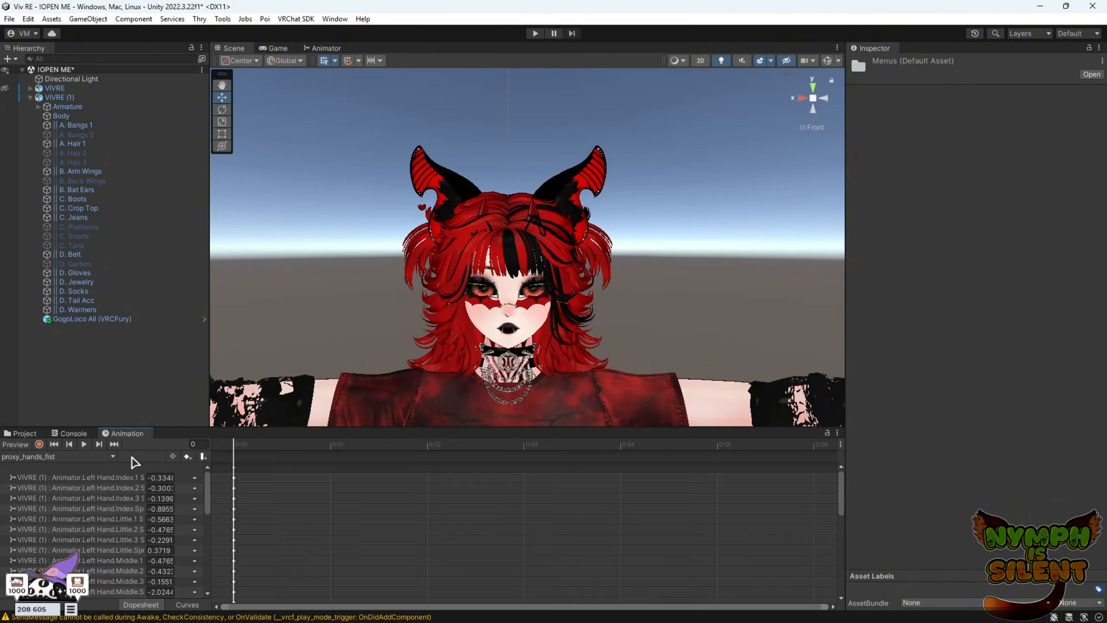
{"action": "left_click", "coordinate": [112, 456]}
{"action": "left_click", "coordinate": [26, 574]}
{"action": "left_click", "coordinate": [307, 58]}
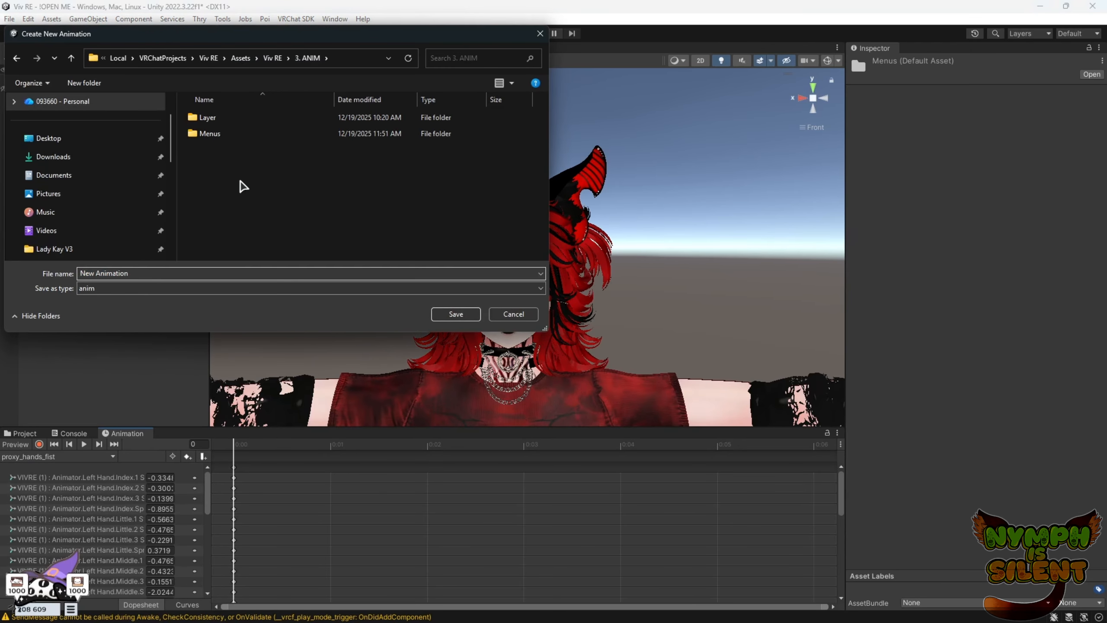
{"action": "right_click", "coordinate": [242, 182]}
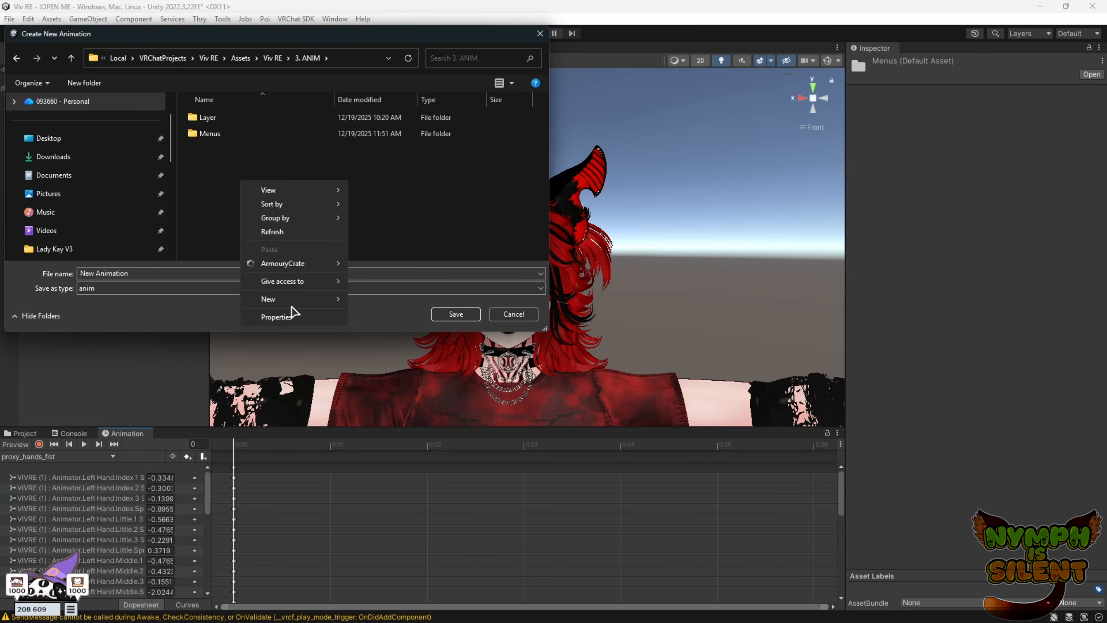
{"action": "left_click", "coordinate": [375, 305]}
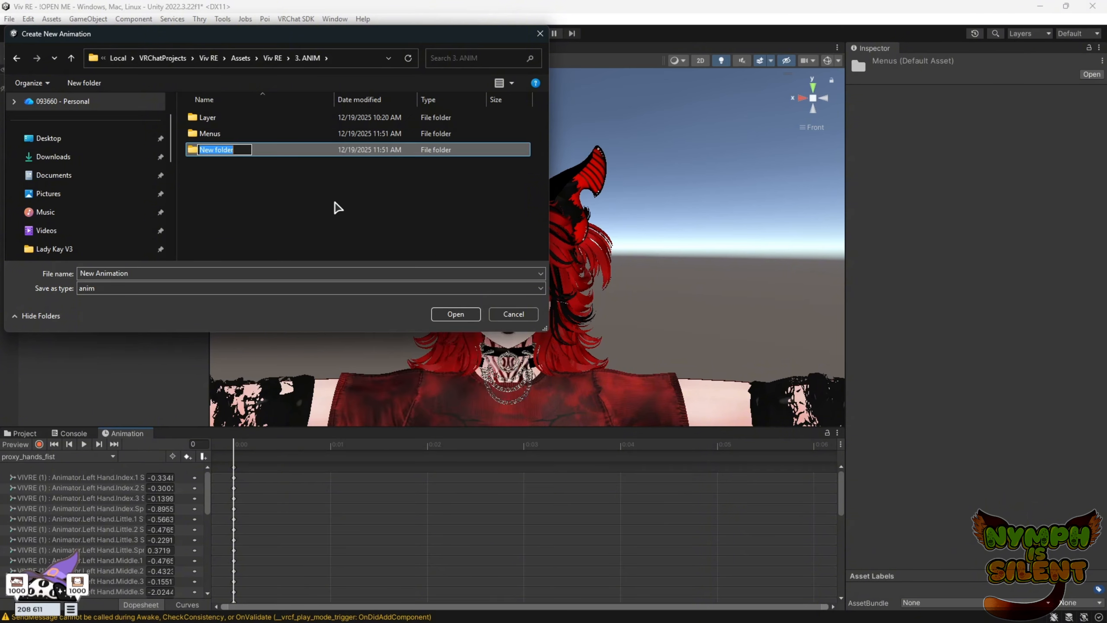
{"action": "type", "text": "Animations"}
{"action": "key", "text": "Return"}
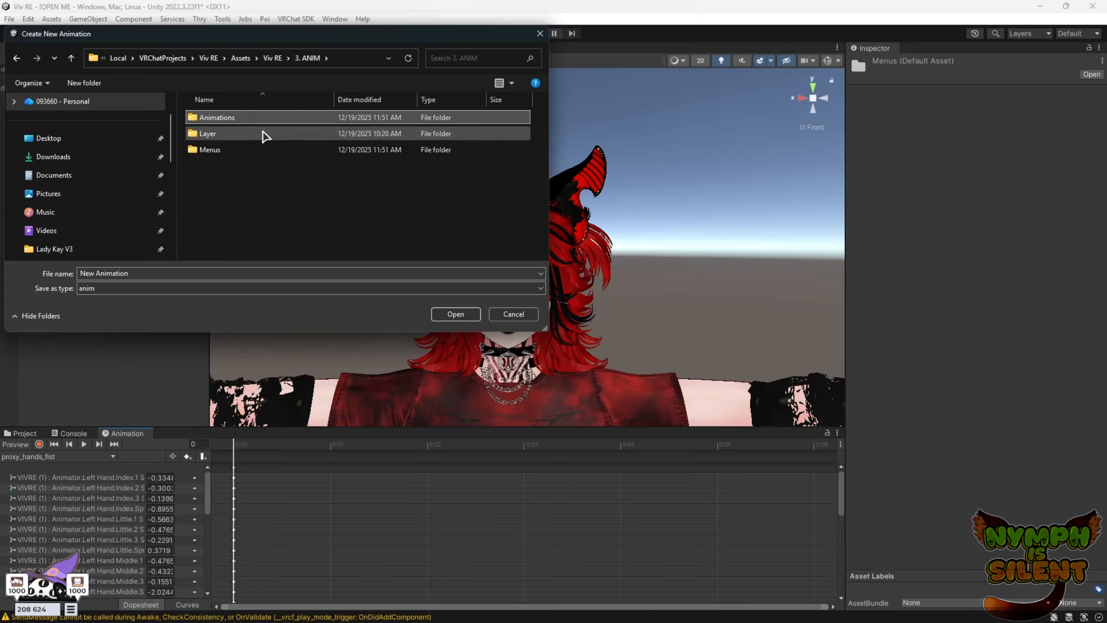
Save the new clip as Bat Ears in the Animations folder.
{"action": "double_click", "coordinate": [257, 117]}
{"action": "left_click", "coordinate": [152, 275]}
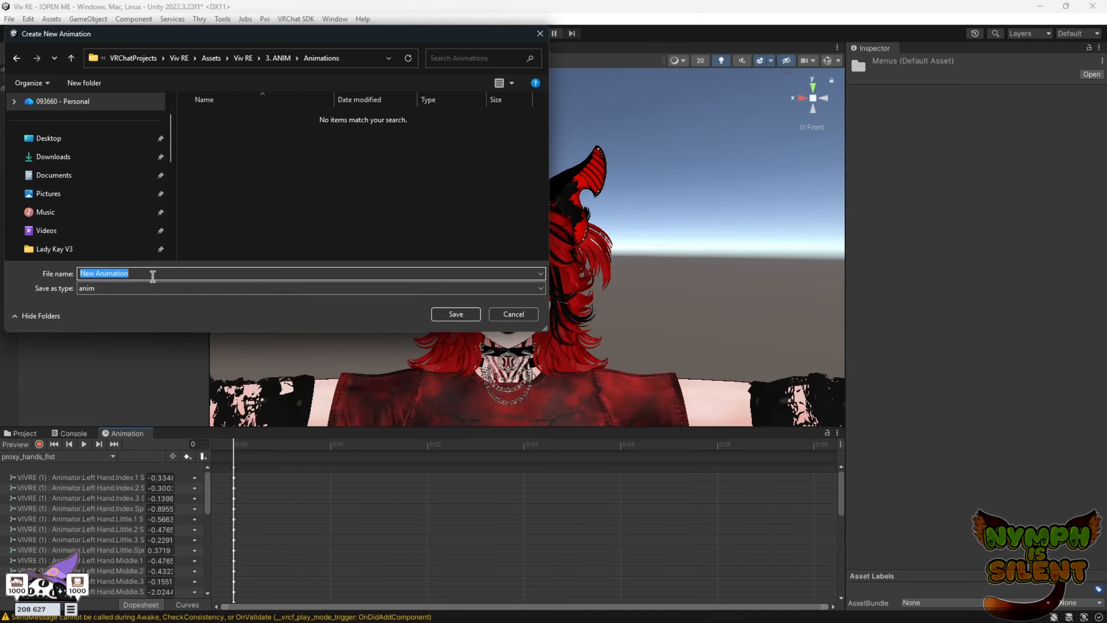
{"action": "type", "text": "Bat Ears"}
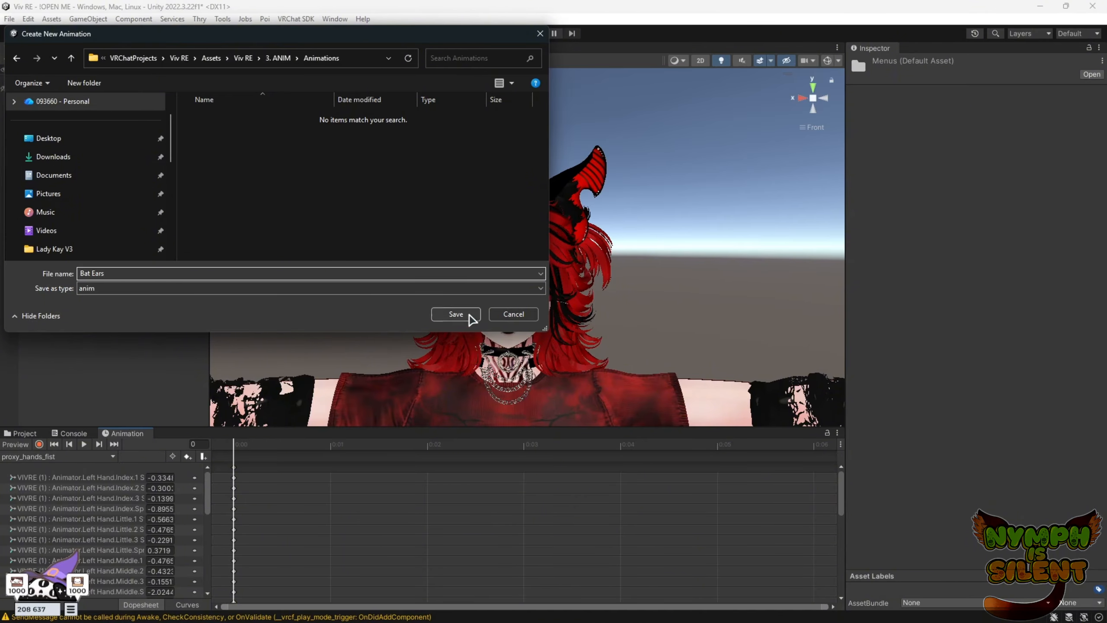
{"action": "left_click", "coordinate": [456, 314]}
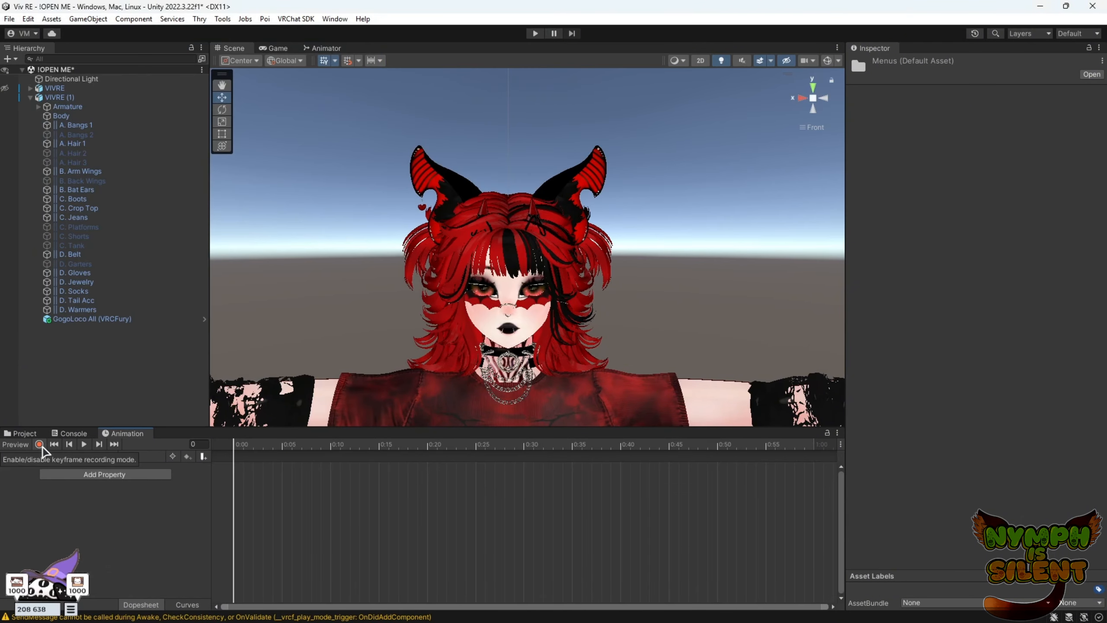
Start keyframe recording on the Bat Ears clip and key B. Bat Ears as inactive at frame 0.
{"action": "scroll", "coordinate": [683, 259], "scroll_direction": "down", "scroll_amount": 3}
{"action": "middle_click_drag", "start_coordinate": [674, 325], "coordinate": [667, 206]}
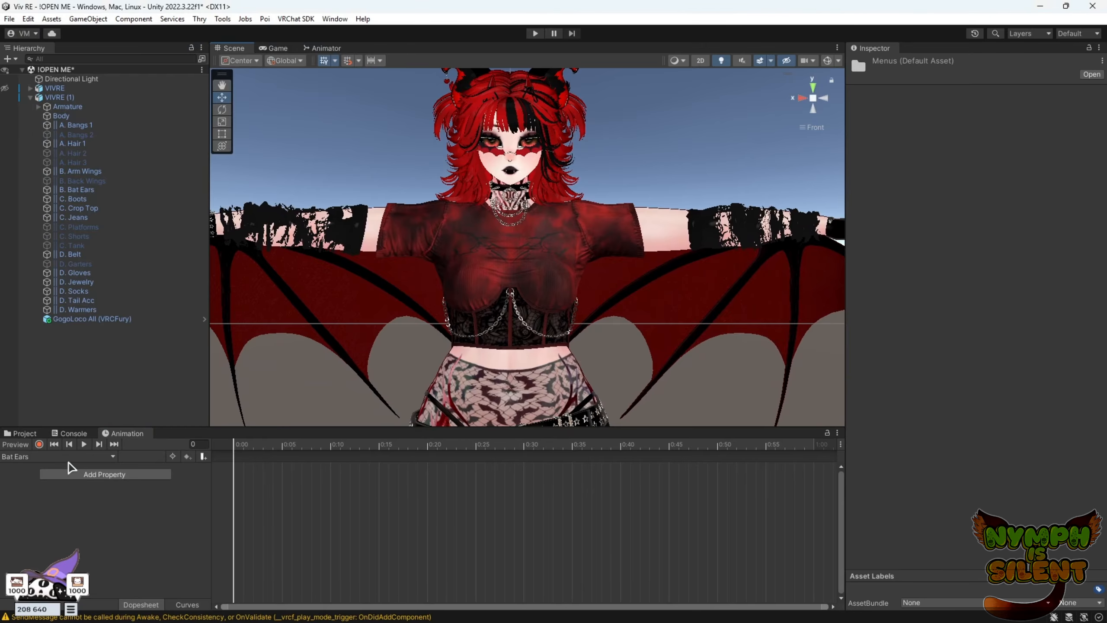
{"action": "left_click", "coordinate": [39, 444]}
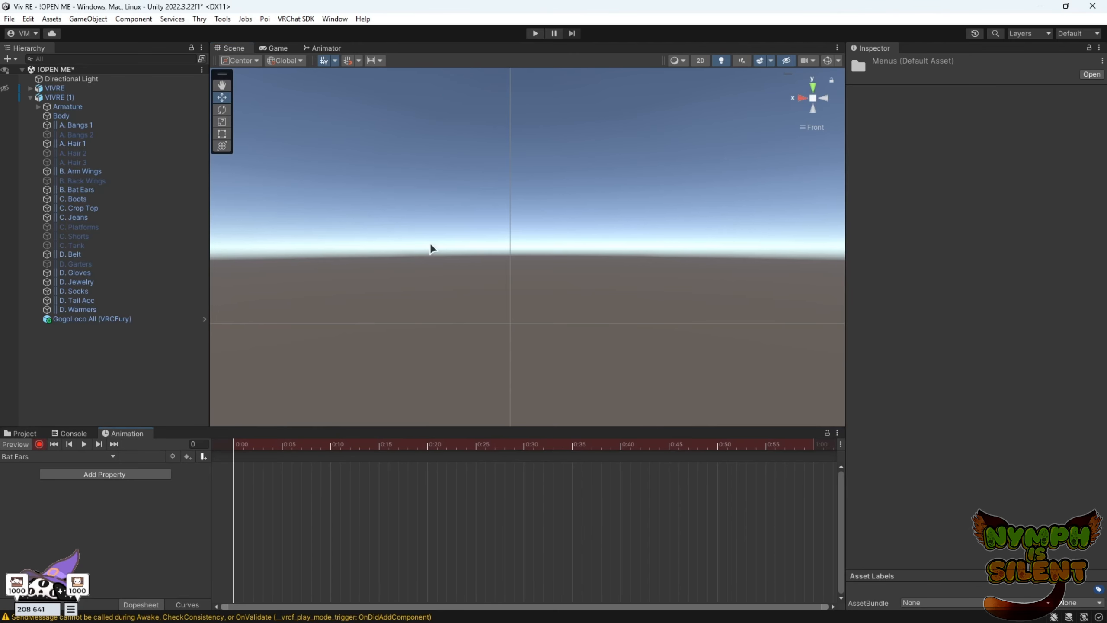
{"action": "scroll", "coordinate": [633, 289], "scroll_direction": "up", "scroll_amount": 5}
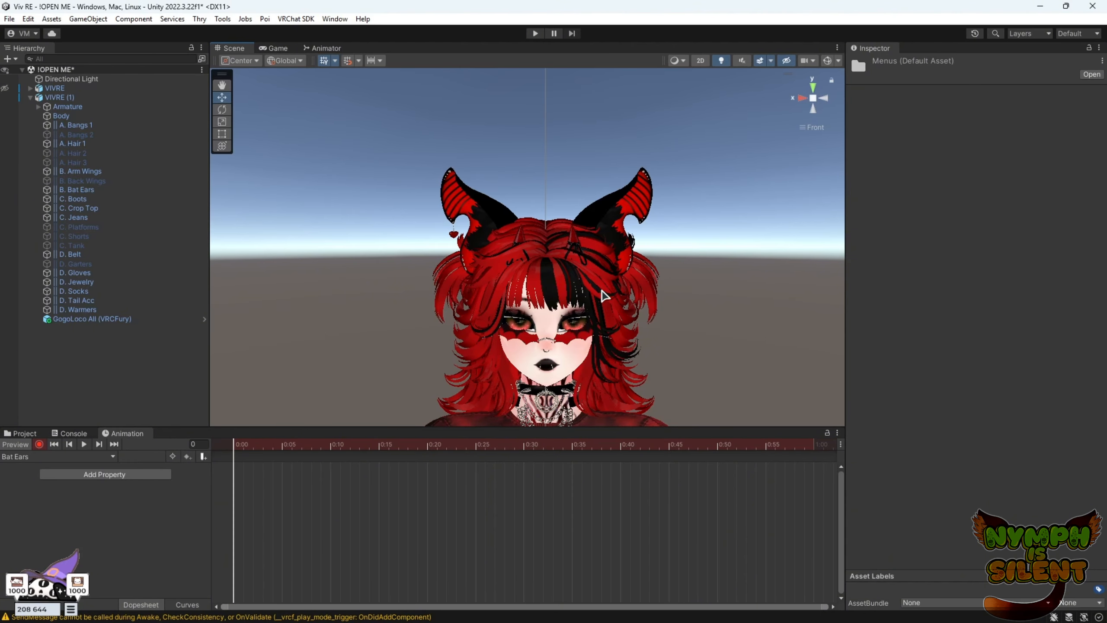
{"action": "left_click", "coordinate": [83, 190]}
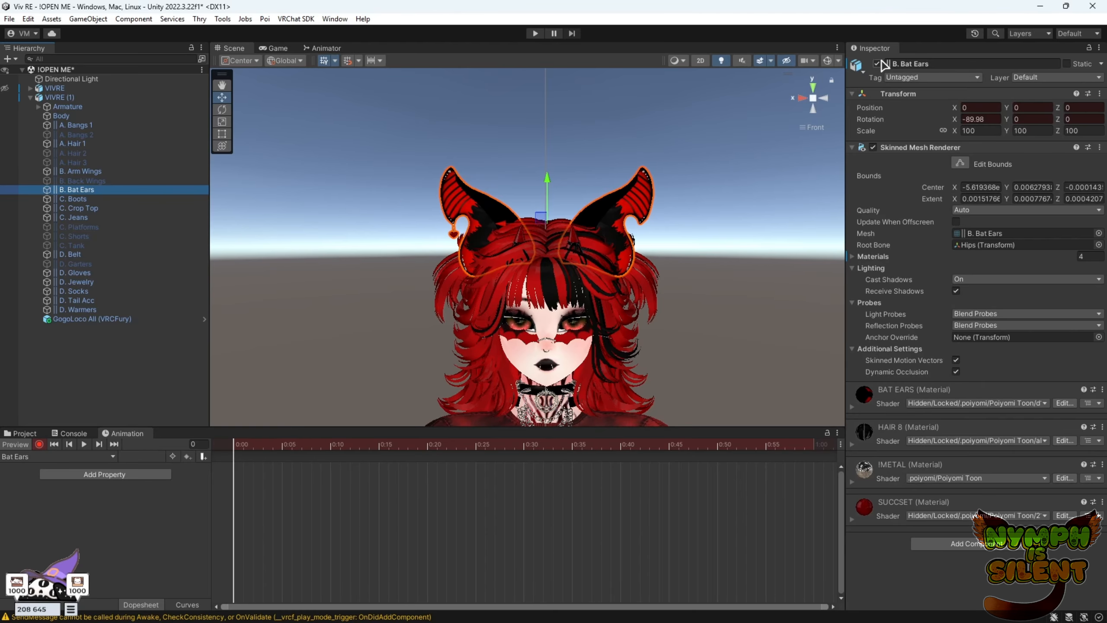
{"action": "left_click", "coordinate": [878, 63]}
Key B. Bat Ears as active at frame 1 of the clip.
{"action": "scroll", "coordinate": [401, 523], "scroll_direction": "up", "scroll_amount": 2}
{"action": "scroll", "coordinate": [544, 393], "scroll_direction": "up", "scroll_amount": 1}
{"action": "scroll", "coordinate": [267, 489], "scroll_direction": "up", "scroll_amount": 7}
{"action": "left_click_drag", "start_coordinate": [322, 607], "coordinate": [291, 605]}
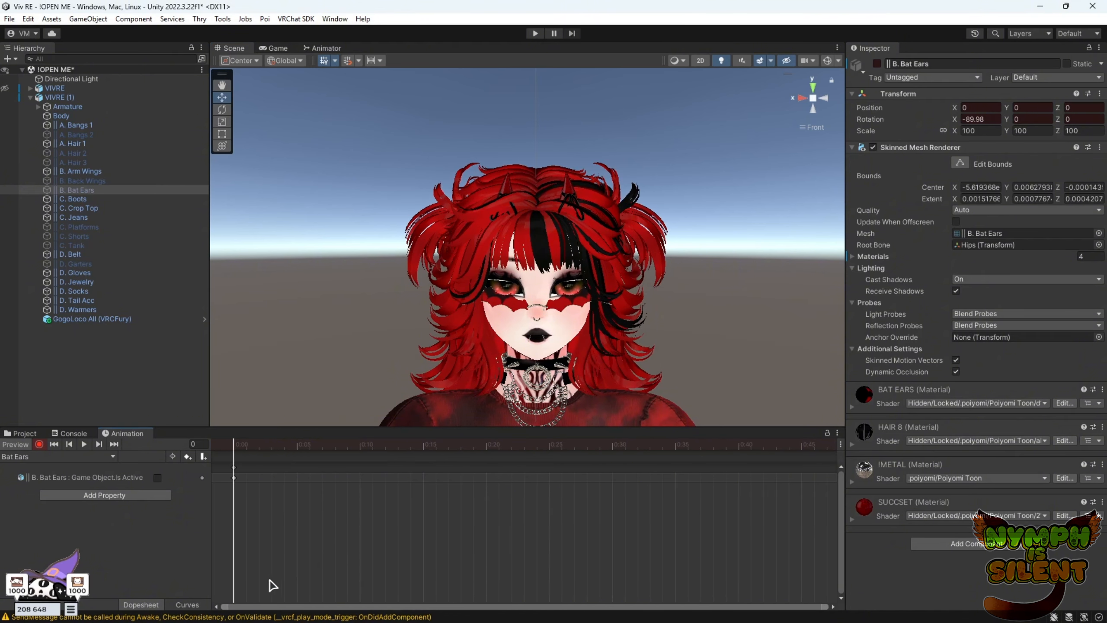
{"action": "left_click", "coordinate": [246, 453]}
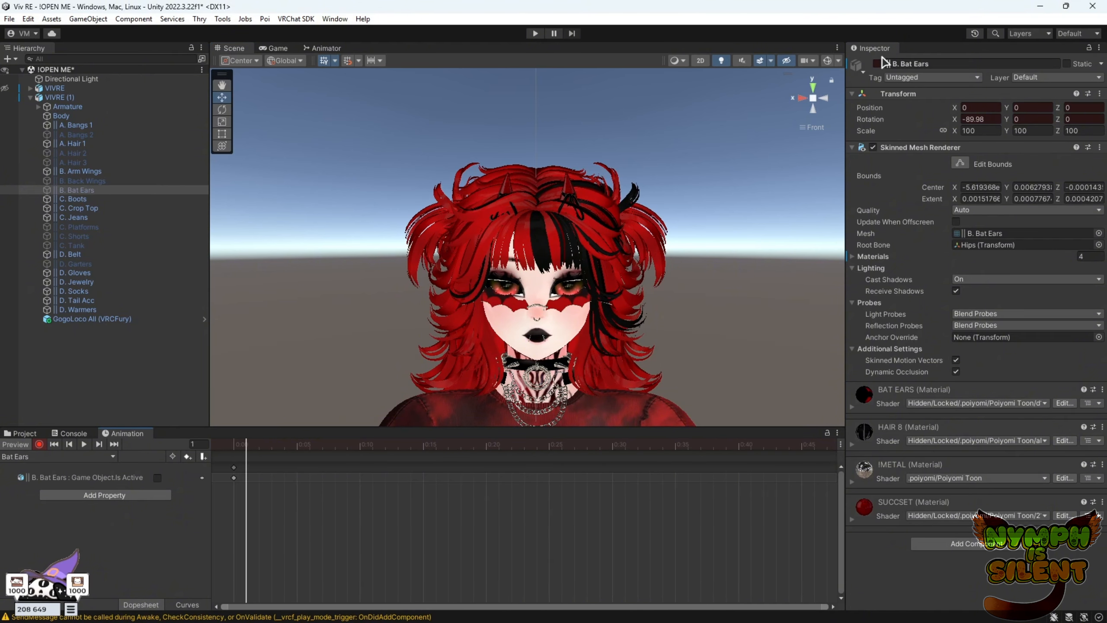
{"action": "left_click", "coordinate": [877, 63]}
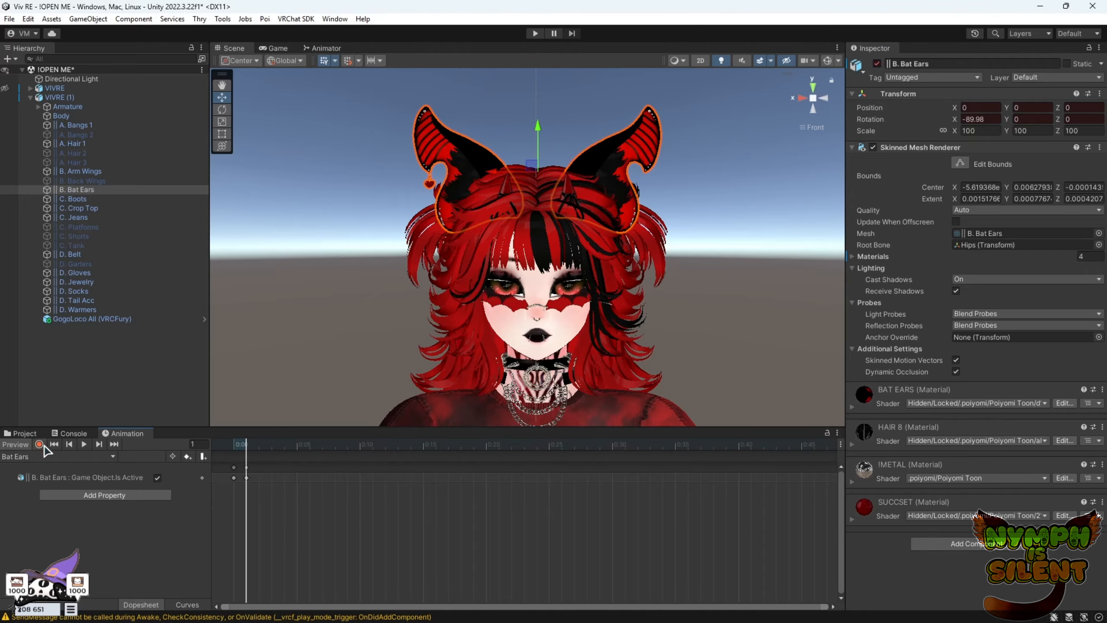
Stop recording and check the bat ears toggle by switching between frames 0 and 1.
{"action": "left_click", "coordinate": [235, 449]}
{"action": "left_click", "coordinate": [251, 452]}
{"action": "left_click", "coordinate": [235, 452]}
{"action": "left_click", "coordinate": [243, 453]}
{"action": "left_click", "coordinate": [235, 452]}
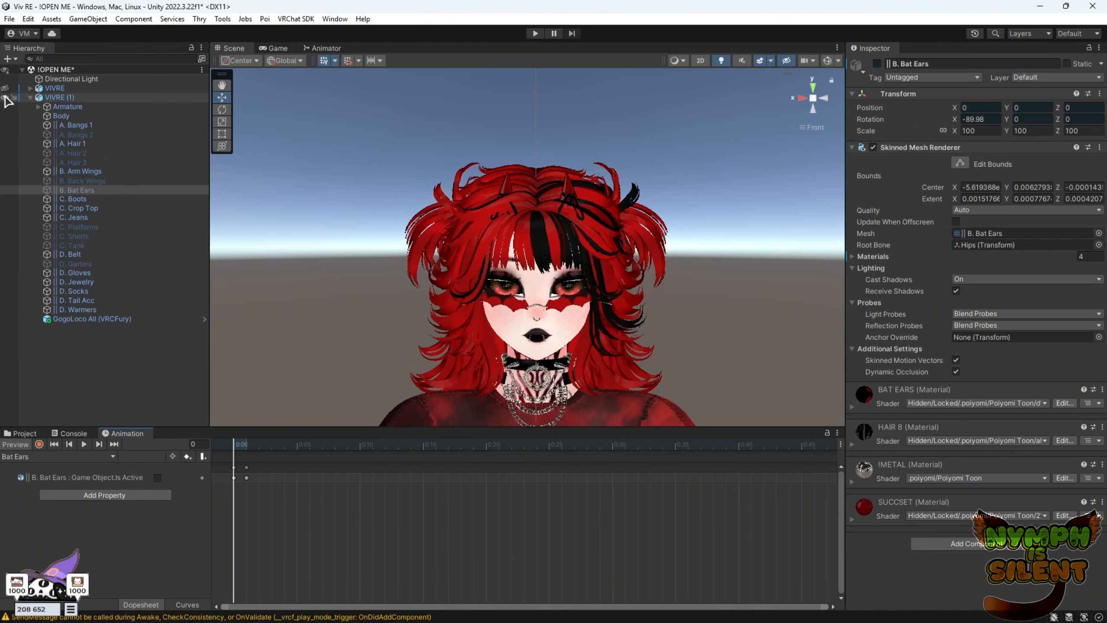
Hide the VIVRE (1) avatar copy in the scene and show the original VIVRE avatar instead.
{"action": "left_click", "coordinate": [29, 96]}
{"action": "left_click", "coordinate": [4, 97]}
{"action": "left_click", "coordinate": [4, 88]}
{"action": "scroll", "coordinate": [436, 175], "scroll_direction": "down", "scroll_amount": 5}
{"action": "middle_click_drag", "start_coordinate": [436, 140], "coordinate": [436, 369]}
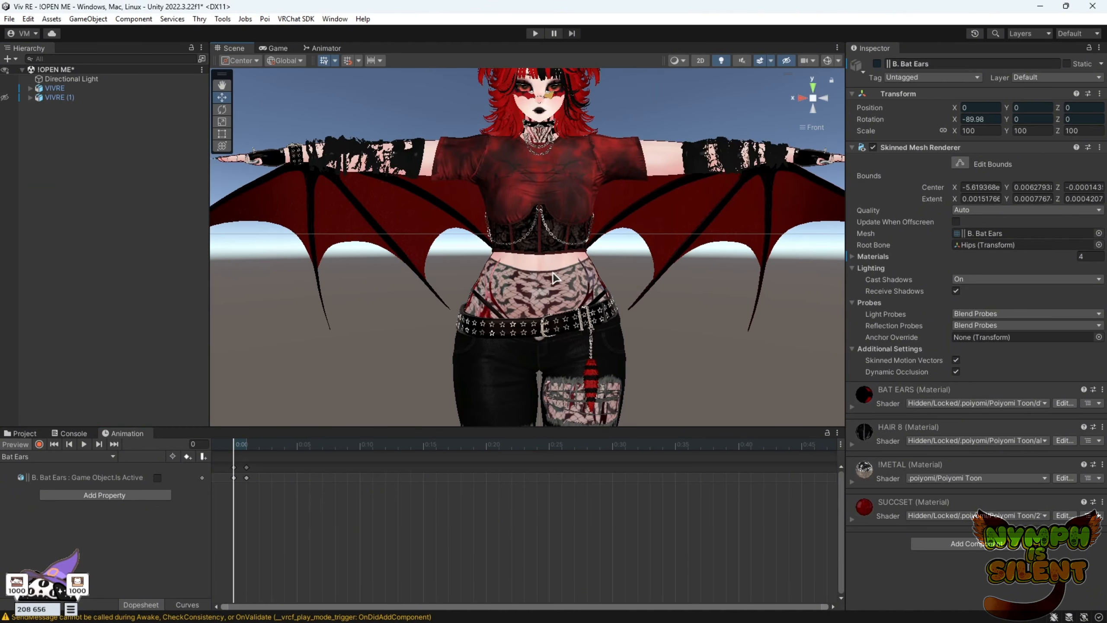
Add a control named Bat Ears to the BODY expressions menu and set its type to Toggle.
{"action": "left_click", "coordinate": [40, 435]}
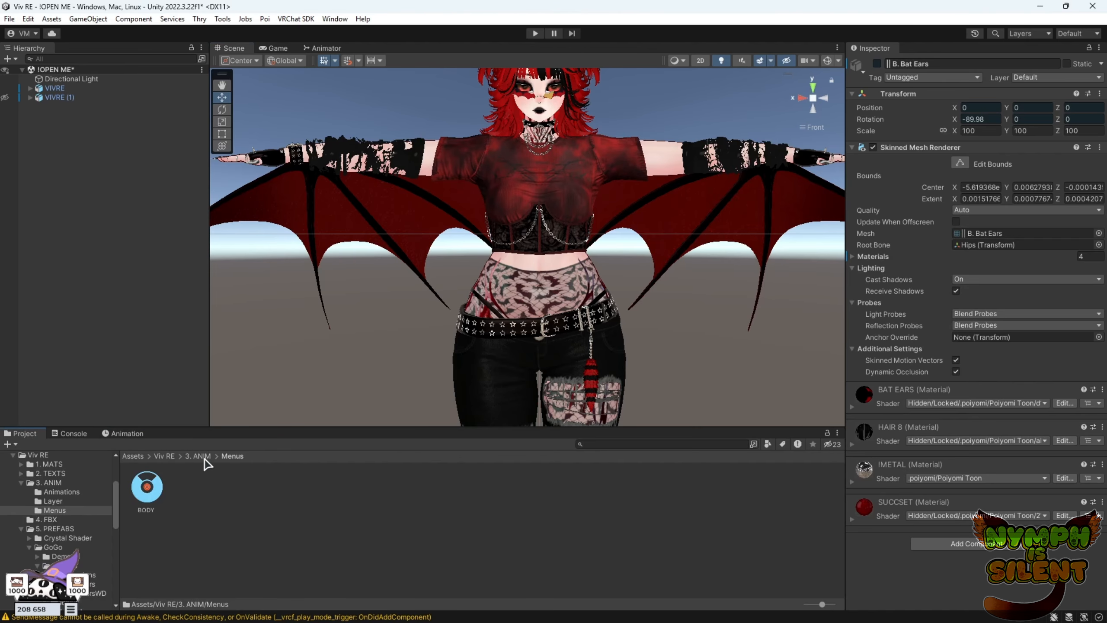
{"action": "left_click", "coordinate": [147, 490]}
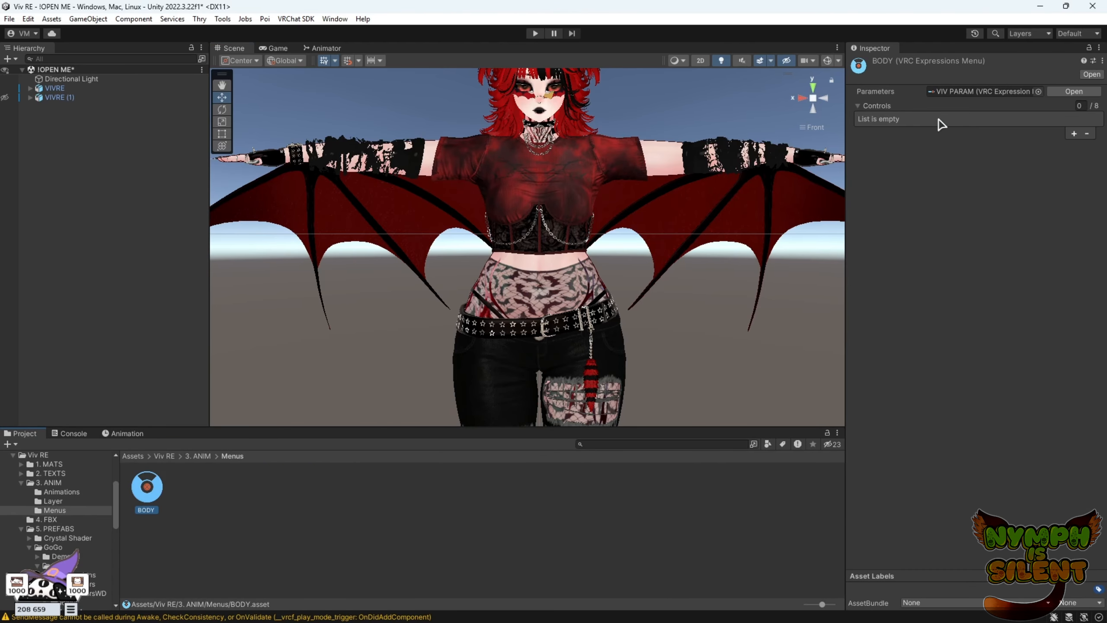
{"action": "left_click", "coordinate": [1074, 134]}
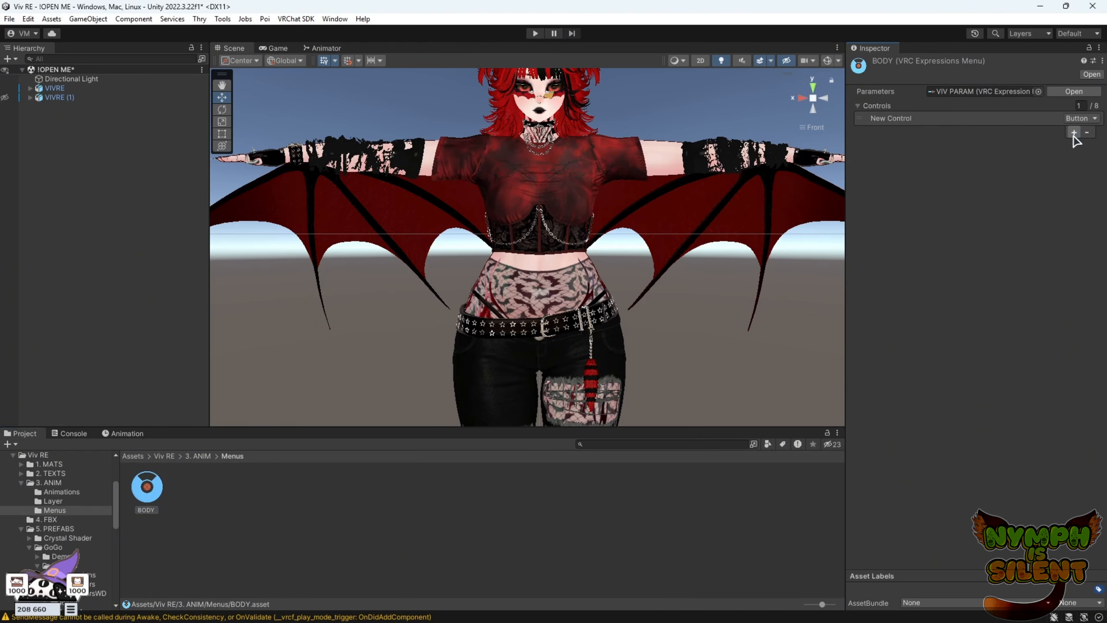
{"action": "left_click", "coordinate": [974, 151]}
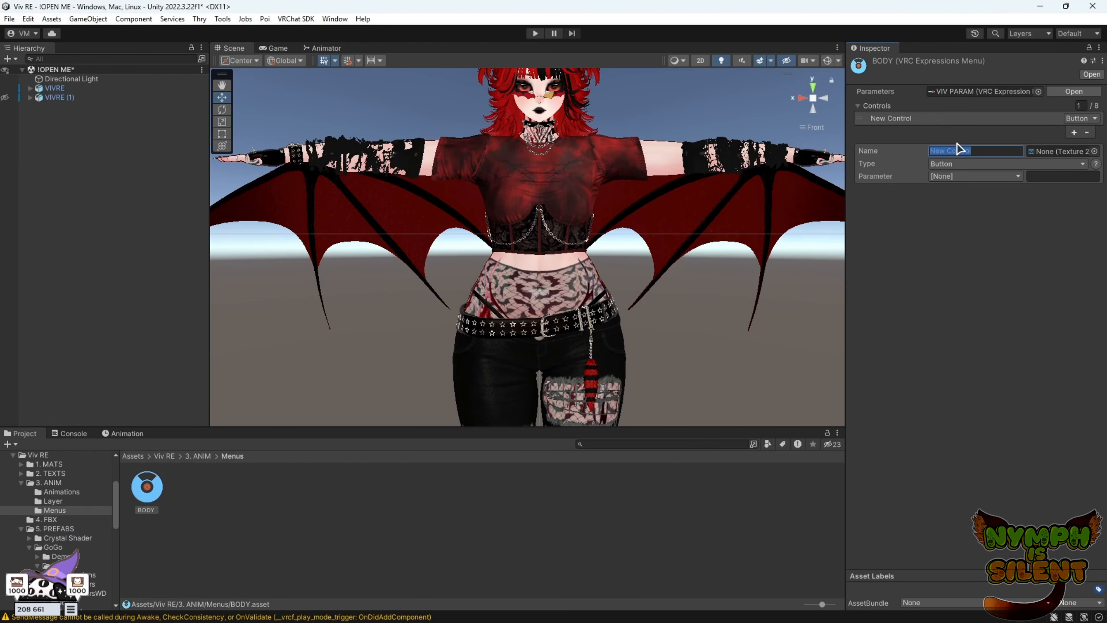
{"action": "type", "text": "Bat Ears"}
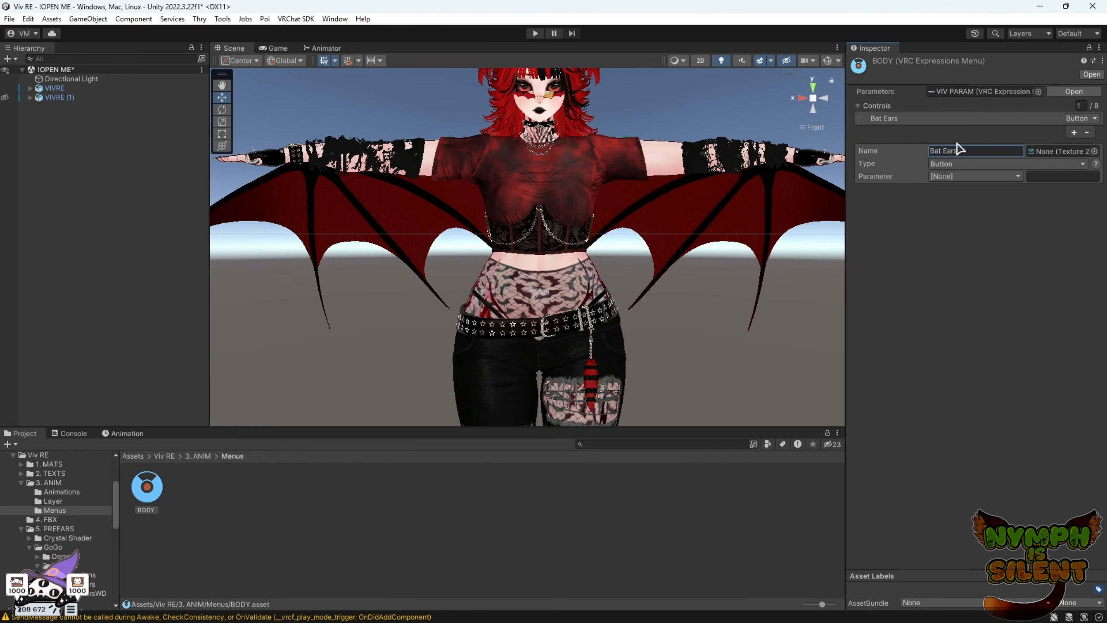
{"action": "left_click", "coordinate": [973, 166]}
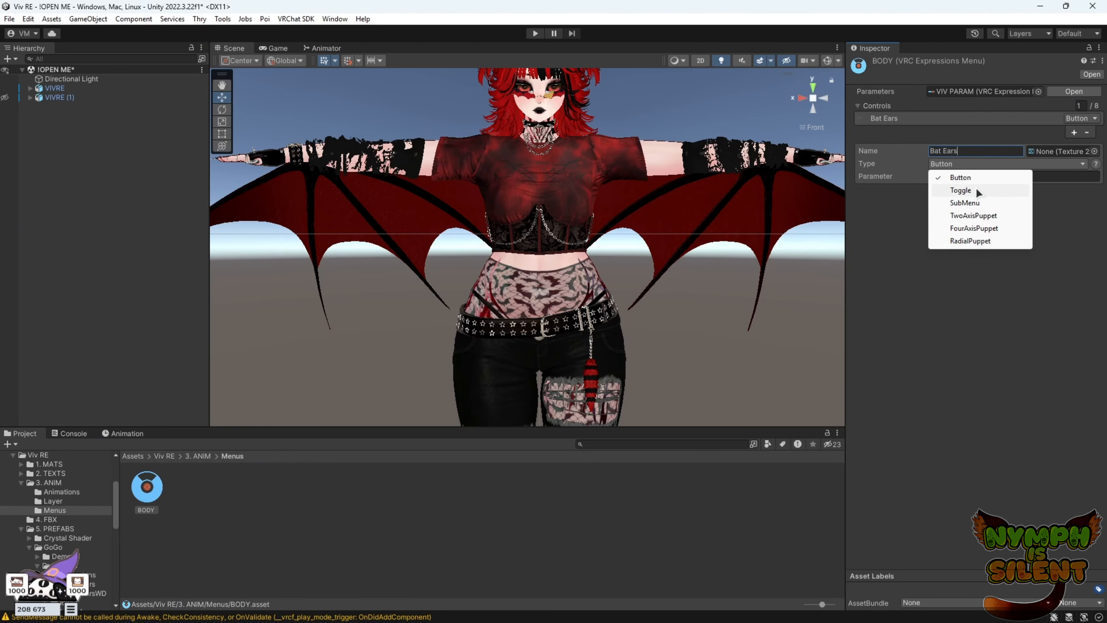
{"action": "left_click", "coordinate": [975, 189]}
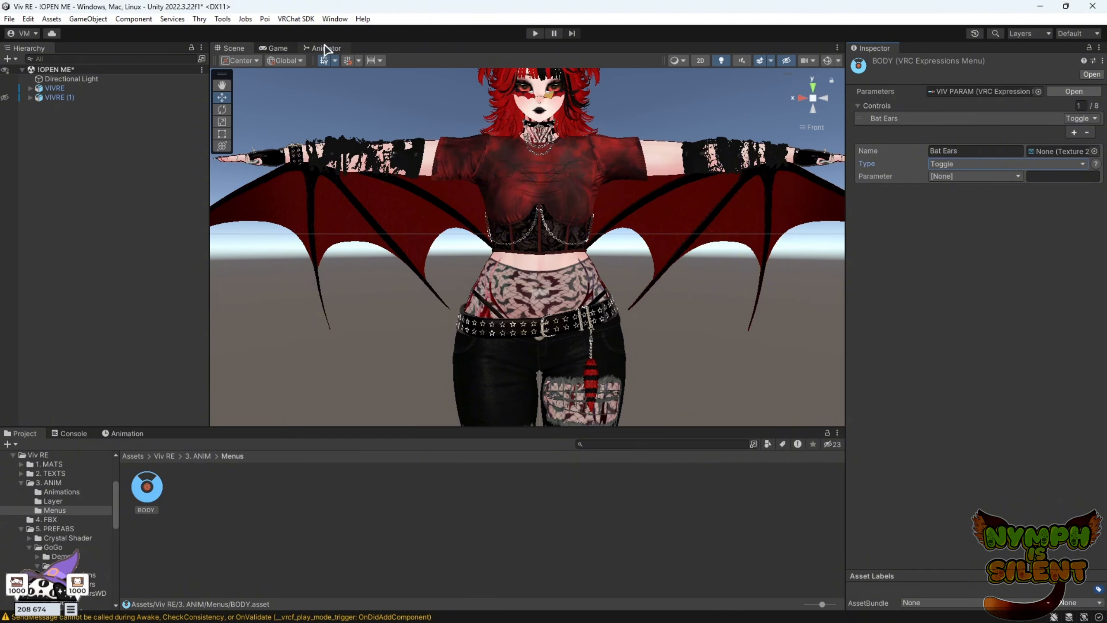
Add a Bool parameter named Bat Ears to the VIV FX animator controller, with the VIV PARAM asset open for editing.
{"action": "left_click", "coordinate": [201, 457]}
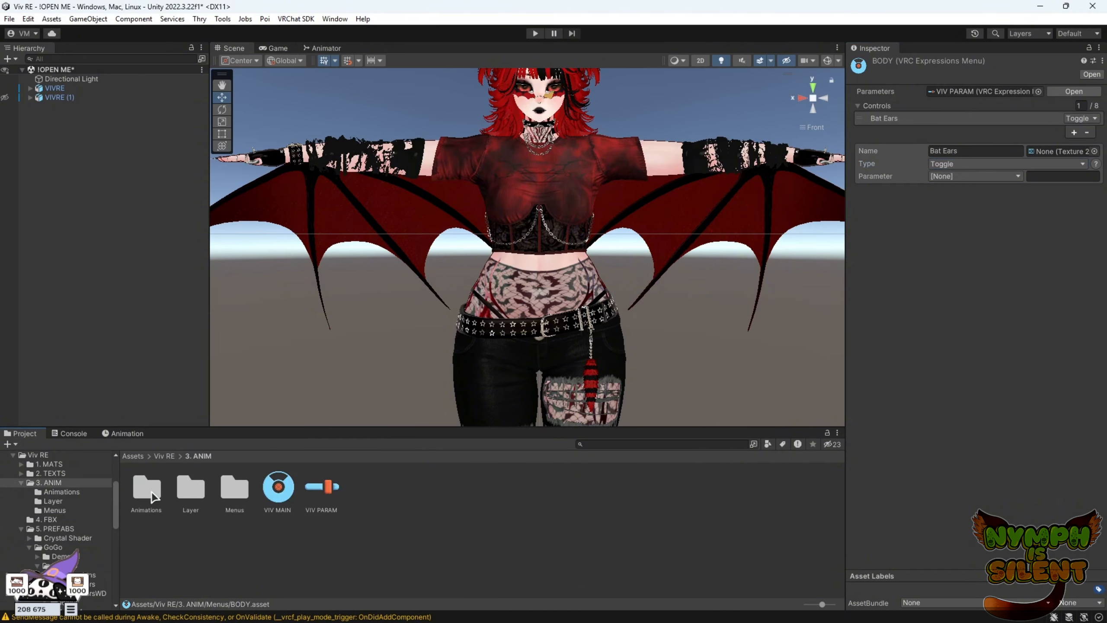
{"action": "double_click", "coordinate": [192, 490]}
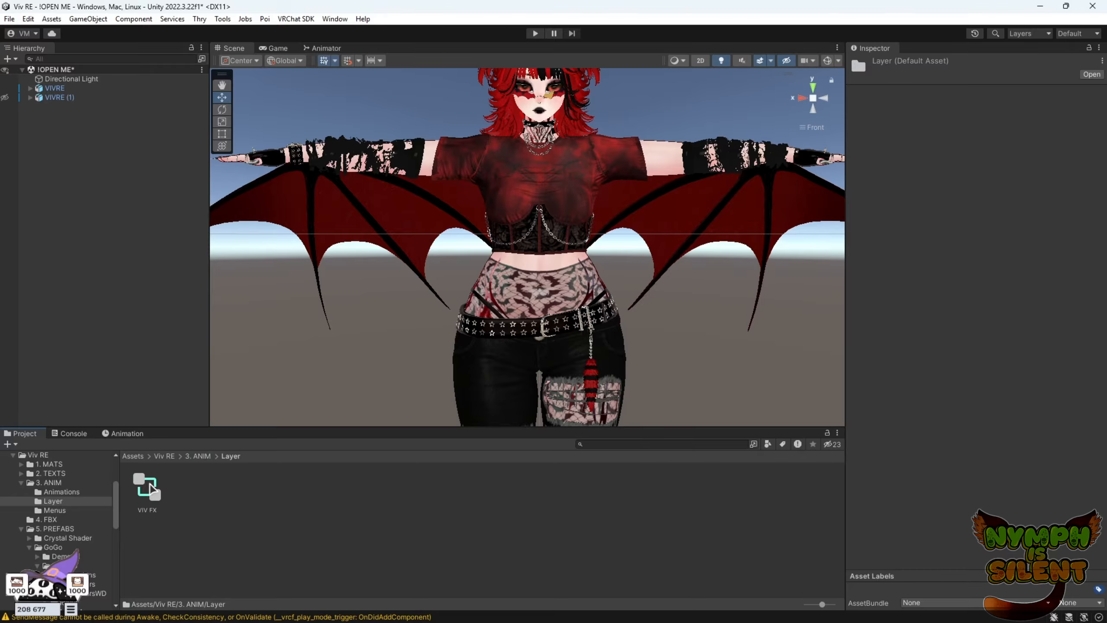
{"action": "double_click", "coordinate": [150, 485]}
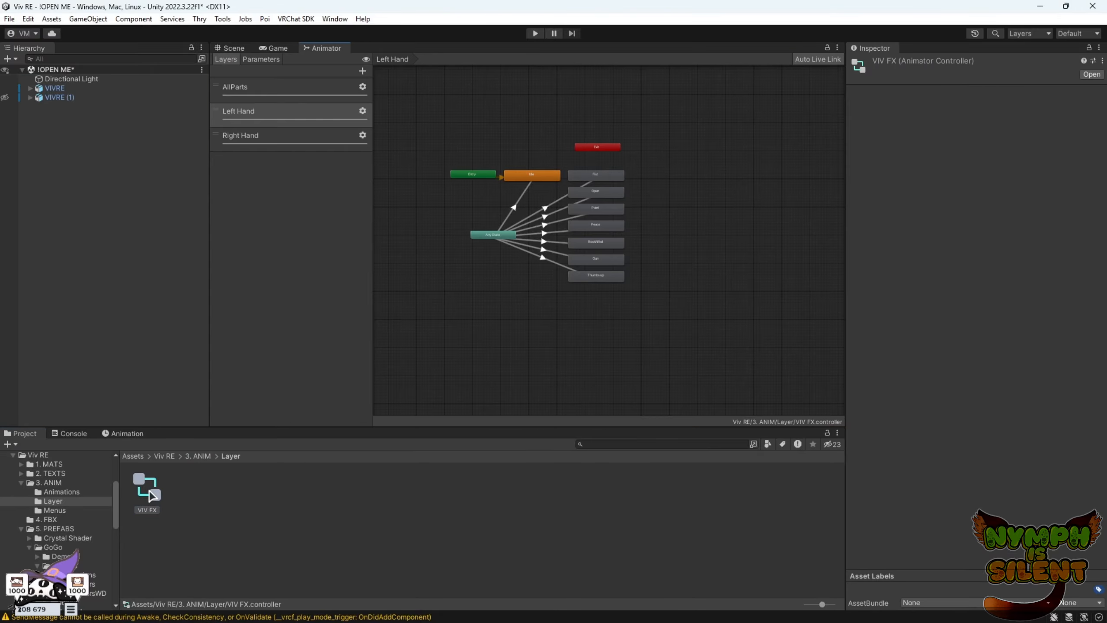
{"action": "left_click", "coordinate": [269, 59]}
{"action": "left_click", "coordinate": [197, 456]}
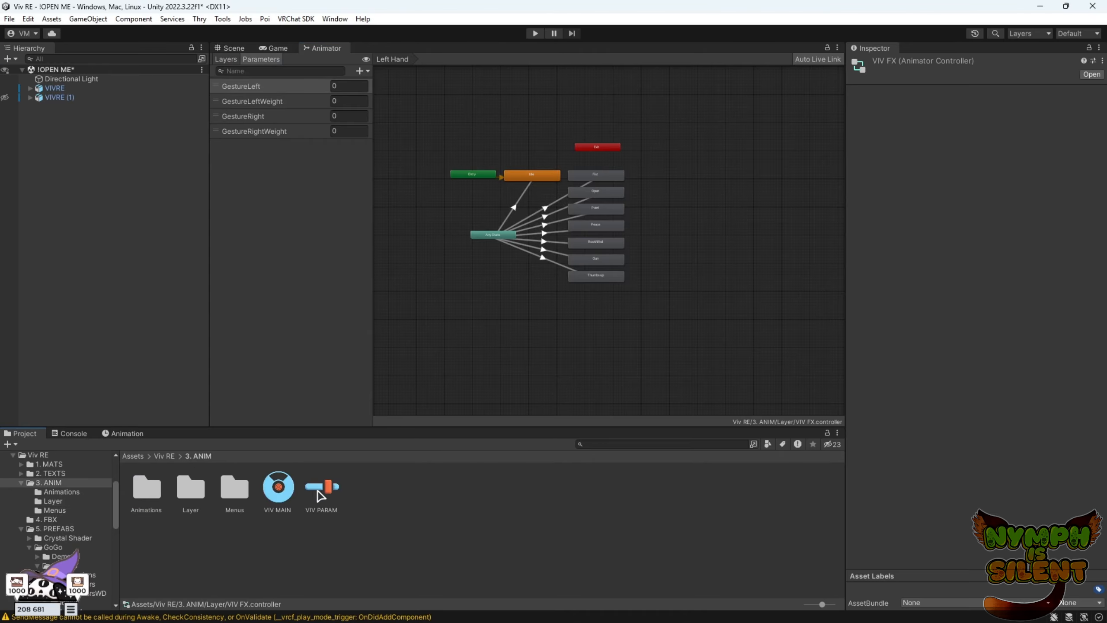
{"action": "left_click", "coordinate": [322, 488]}
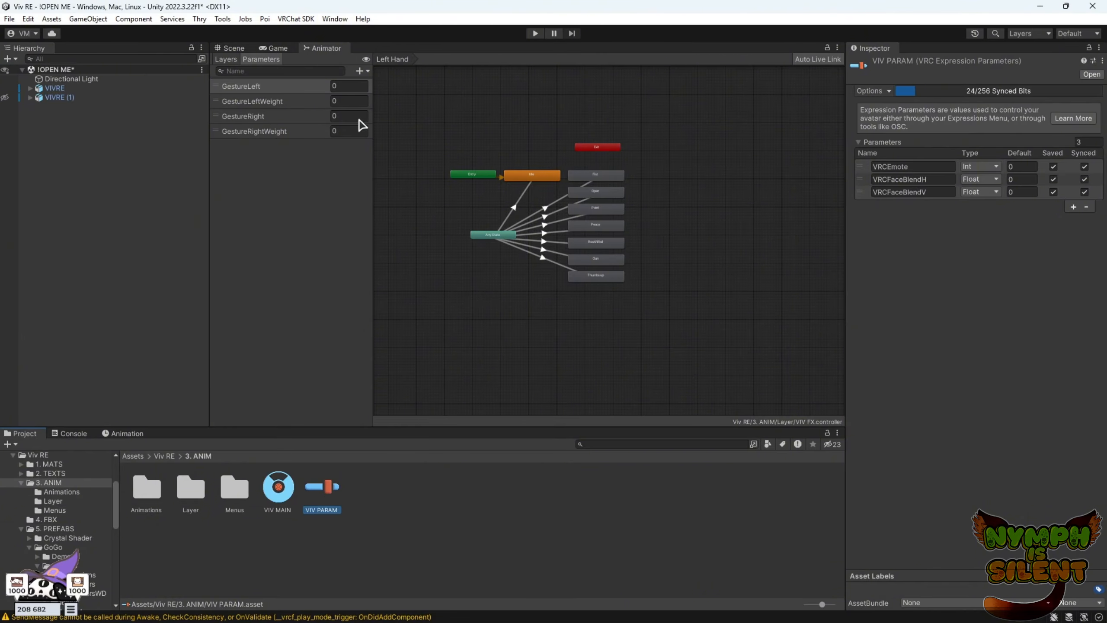
{"action": "left_click", "coordinate": [365, 69]}
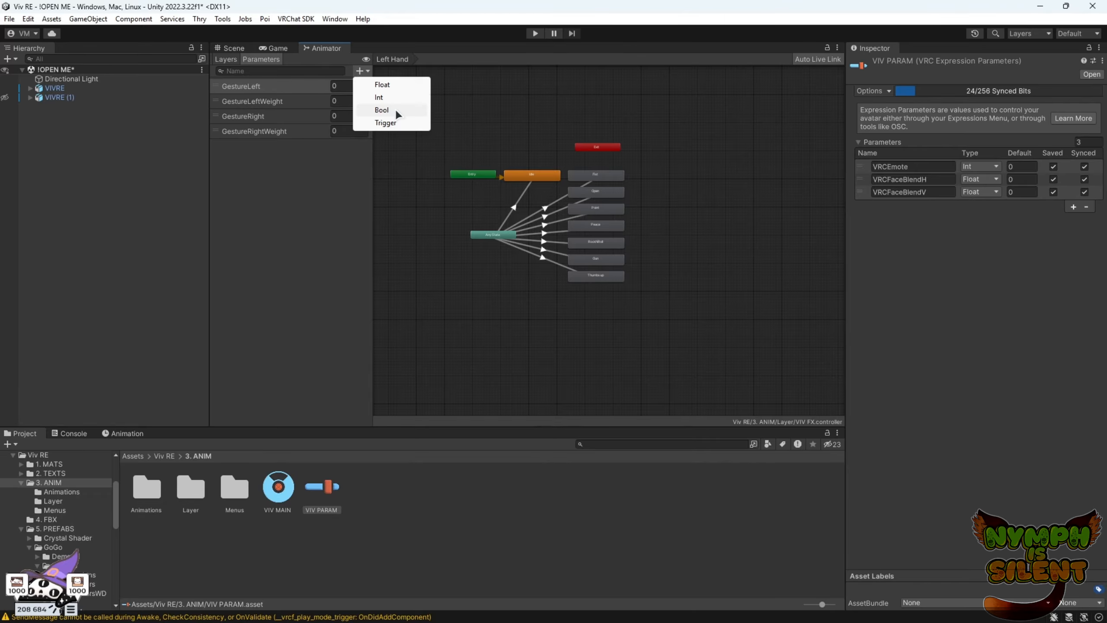
{"action": "left_click", "coordinate": [395, 109]}
{"action": "type", "text": "Bat Ears"}
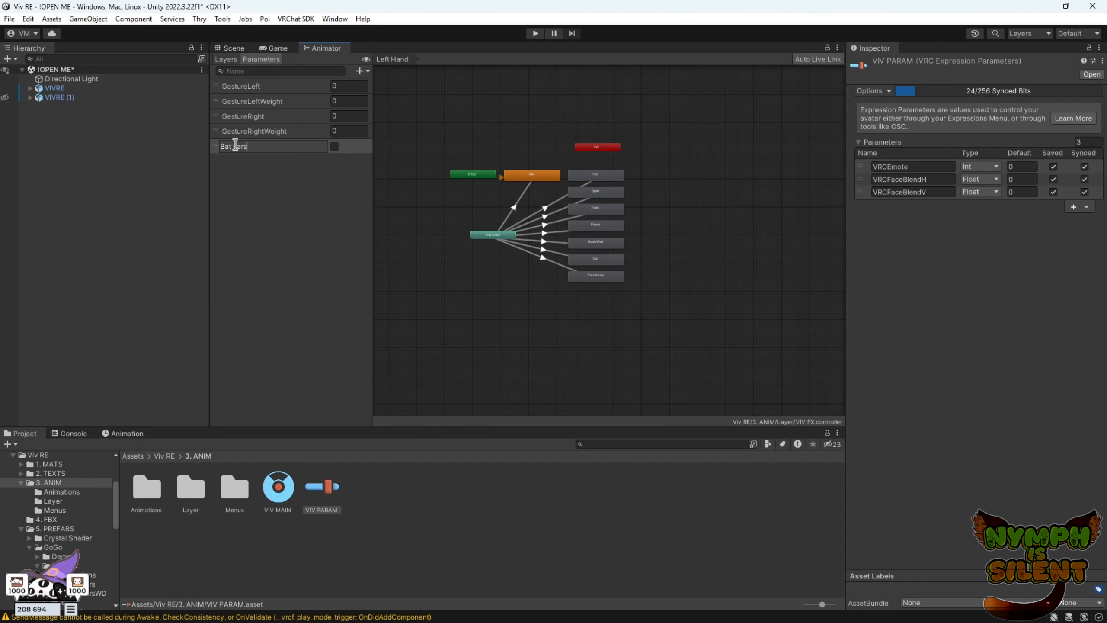
Add a Bat Ears Bool parameter to VIV PARAM, and enable the default value there and in the VIV FX controller.
{"action": "left_click_drag", "start_coordinate": [258, 143], "coordinate": [209, 149]}
{"action": "key", "text": "ctrl+c"}
{"action": "left_click", "coordinate": [1073, 207]}
{"action": "left_click", "coordinate": [909, 205]}
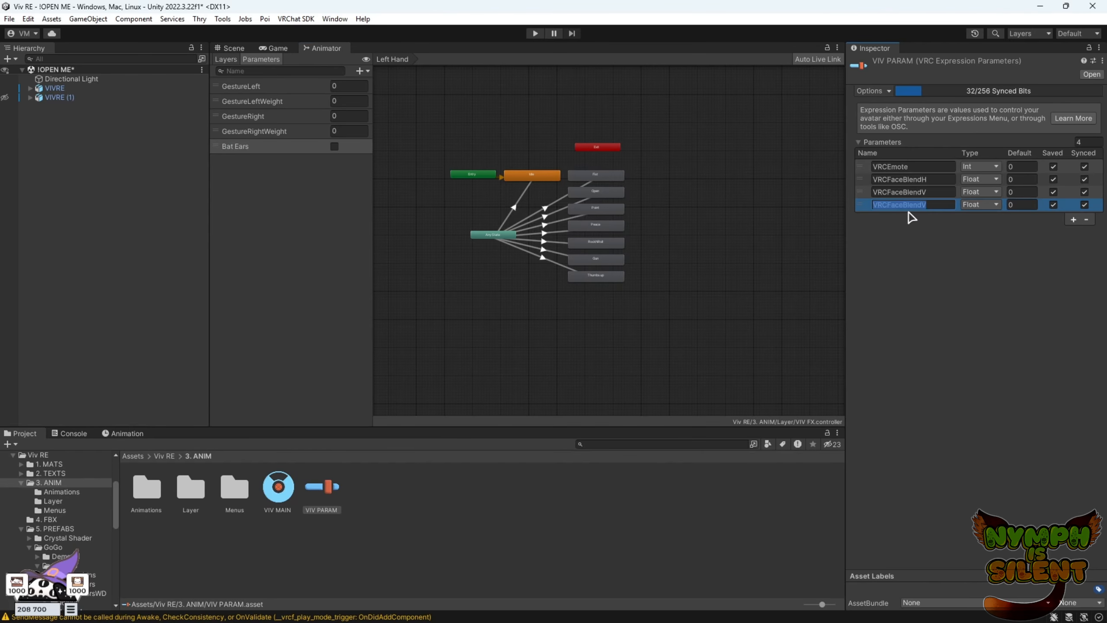
{"action": "key", "text": "ctrl+v"}
{"action": "left_click", "coordinate": [983, 205]}
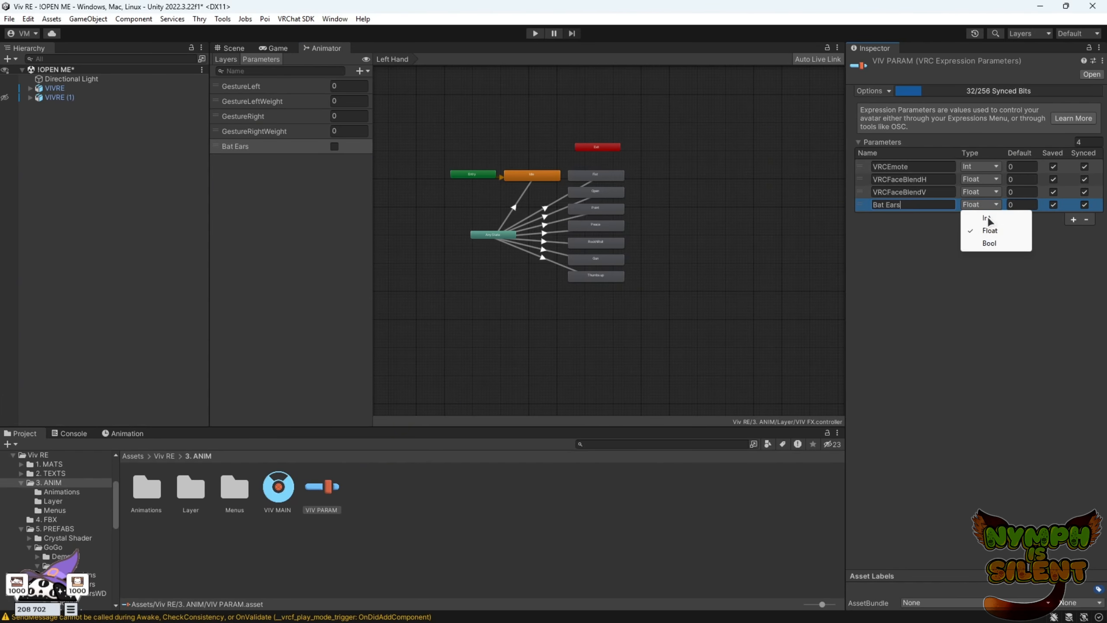
{"action": "left_click", "coordinate": [989, 244]}
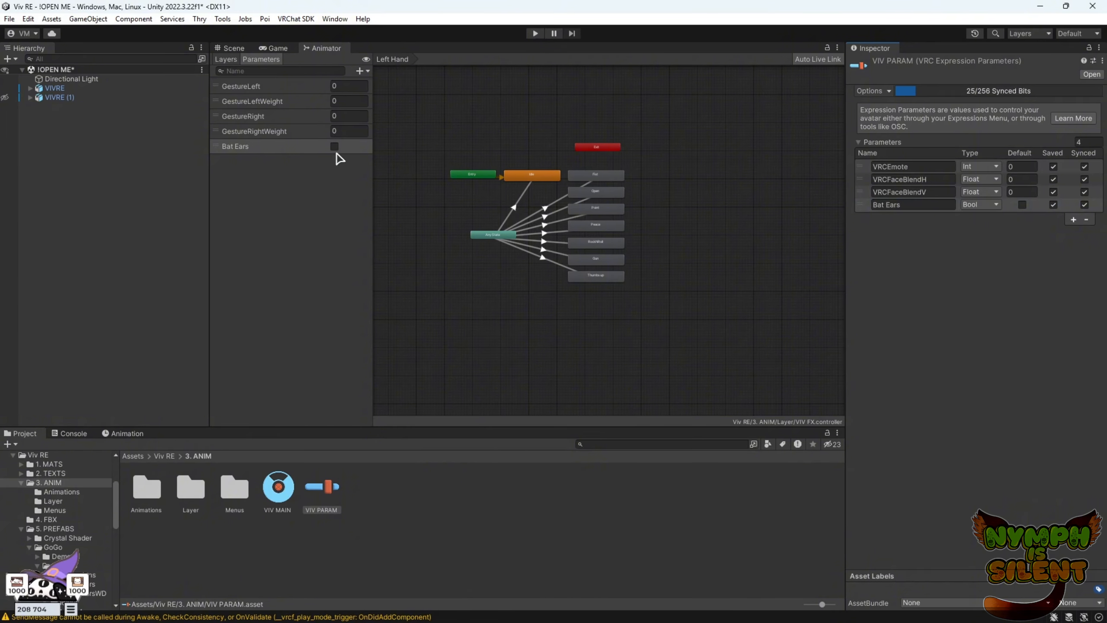
{"action": "left_click", "coordinate": [1022, 205]}
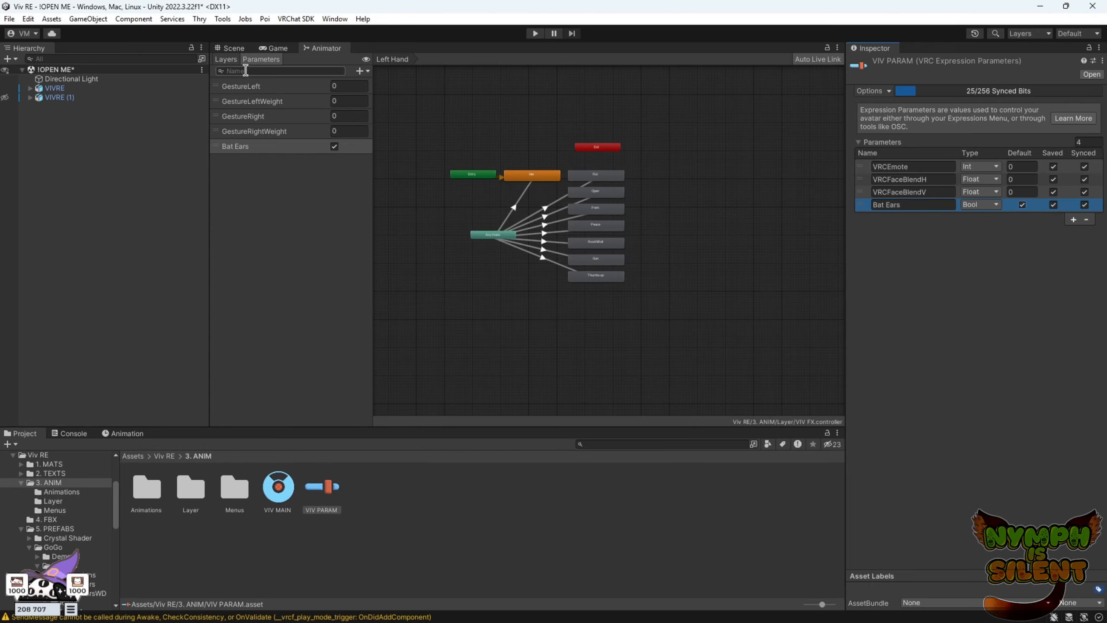
Add a layer named Bat Ears to the VIV FX controller and set its weight to 1.
{"action": "left_click", "coordinate": [225, 59]}
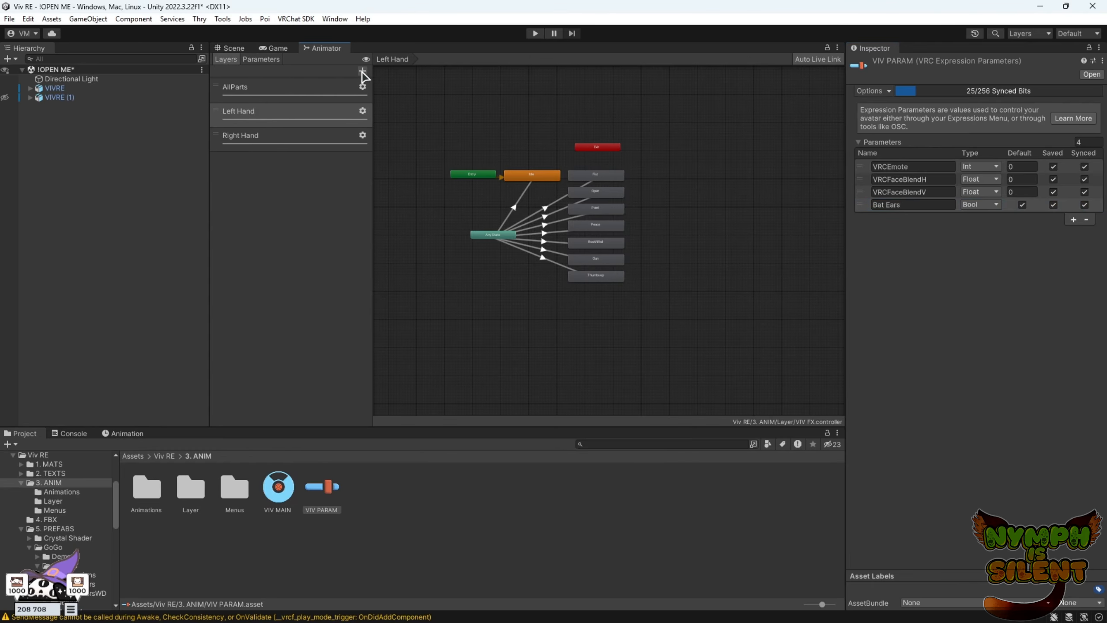
{"action": "left_click", "coordinate": [363, 71]}
{"action": "key", "text": "BackSpace"}
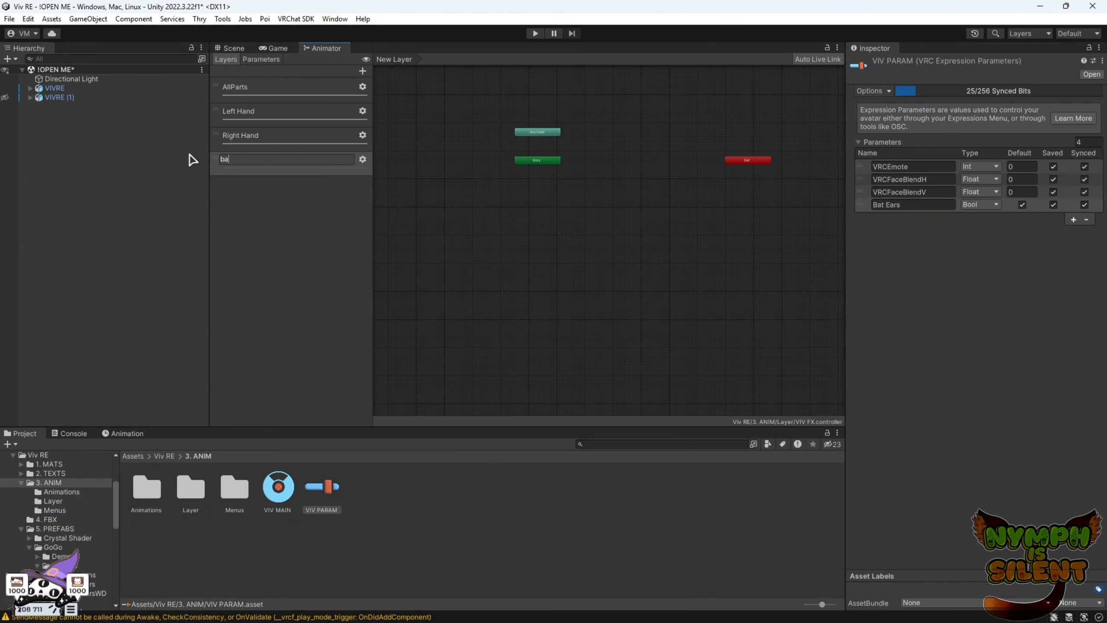
{"action": "type", "text": "Bat Ears"}
{"action": "left_click", "coordinate": [290, 245]}
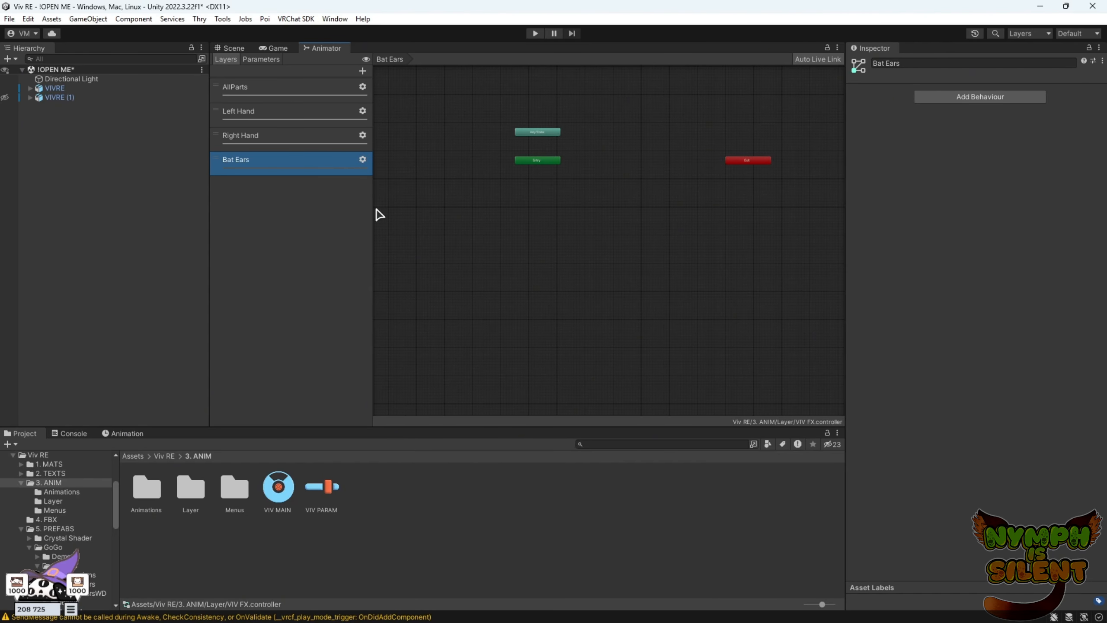
{"action": "left_click", "coordinate": [362, 159]}
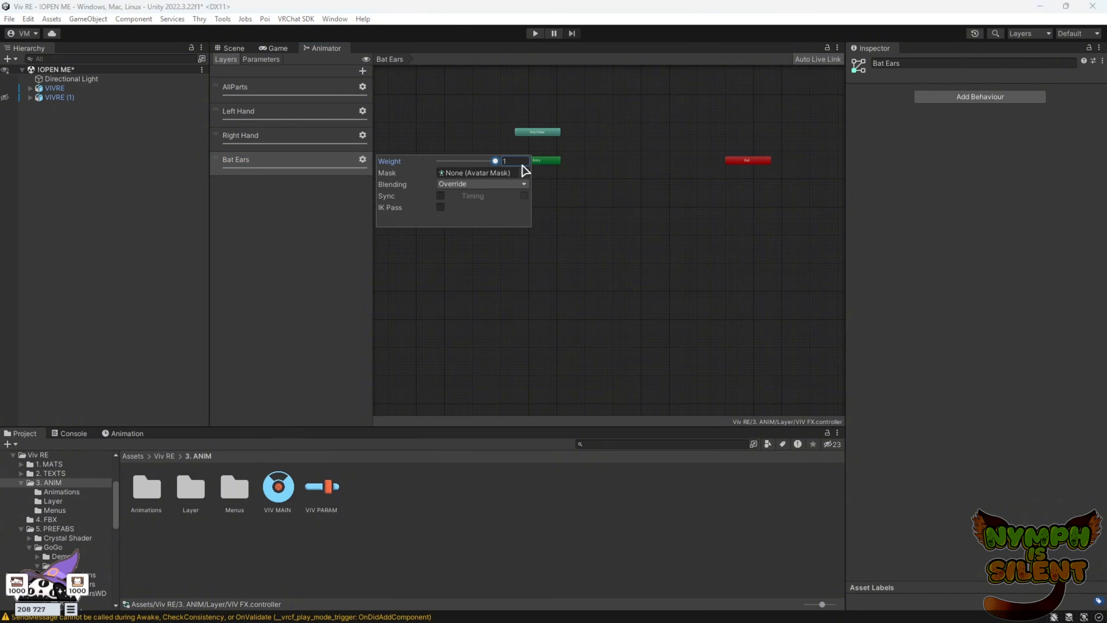
{"action": "left_click", "coordinate": [448, 571]}
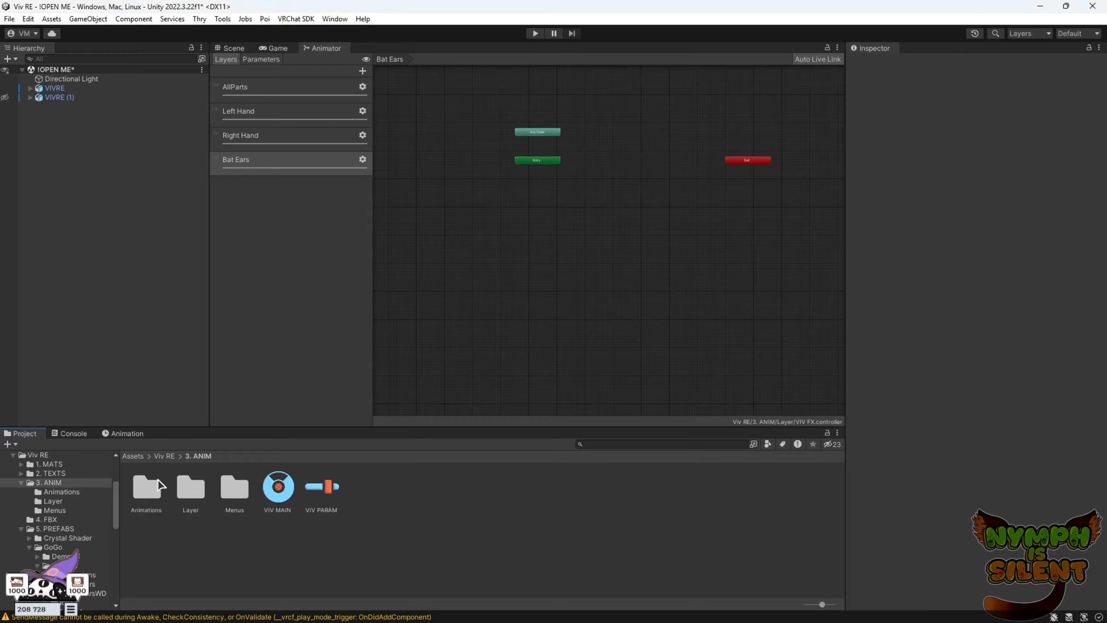
Turn off Loop Time on the Bat Ears animation clip in the Animations folder.
{"action": "double_click", "coordinate": [147, 487]}
{"action": "left_click", "coordinate": [146, 491]}
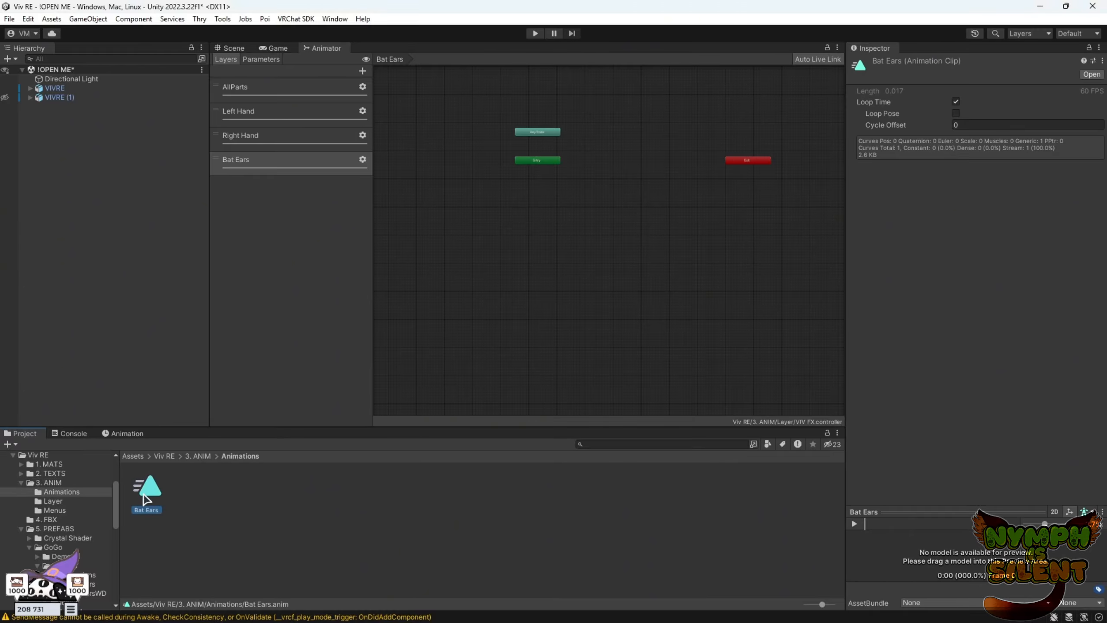
{"action": "left_click", "coordinate": [957, 103]}
Place the Bat Ears clip twice as states in the Bat Ears layer, one below the other.
{"action": "scroll", "coordinate": [736, 207], "scroll_direction": "up", "scroll_amount": 5}
{"action": "middle_click_drag", "start_coordinate": [737, 207], "coordinate": [830, 331]}
{"action": "scroll", "coordinate": [830, 331], "scroll_direction": "down", "scroll_amount": 1}
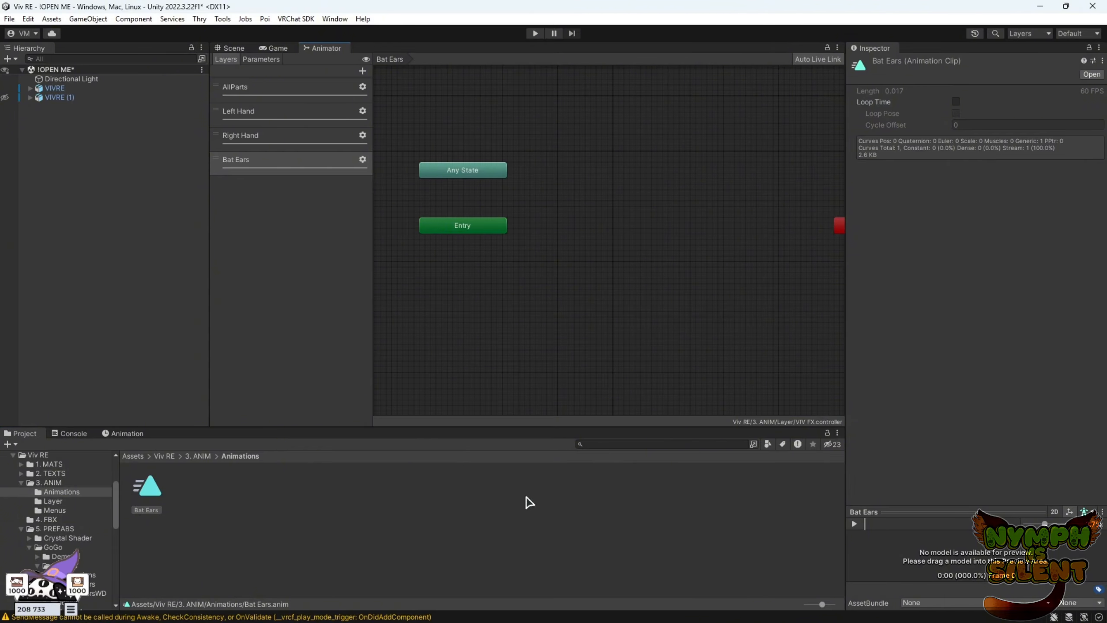
{"action": "scroll", "coordinate": [506, 199], "scroll_direction": "up", "scroll_amount": 3}
{"action": "middle_click_drag", "start_coordinate": [568, 259], "coordinate": [540, 272]}
{"action": "scroll", "coordinate": [545, 262], "scroll_direction": "down", "scroll_amount": 3}
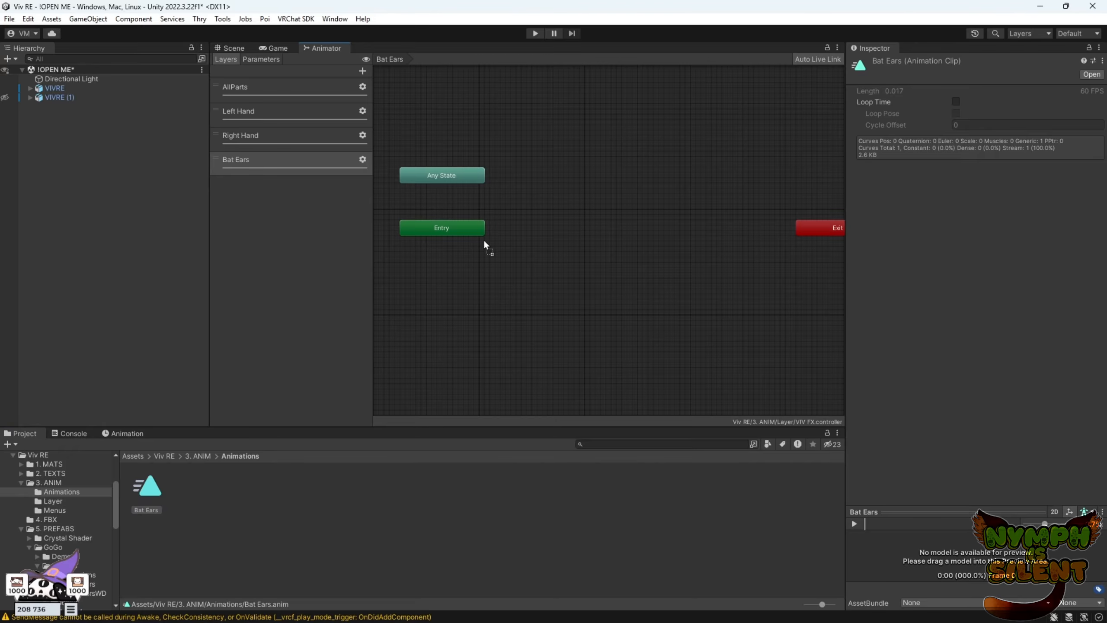
{"action": "left_click_drag", "start_coordinate": [475, 253], "coordinate": [548, 208]}
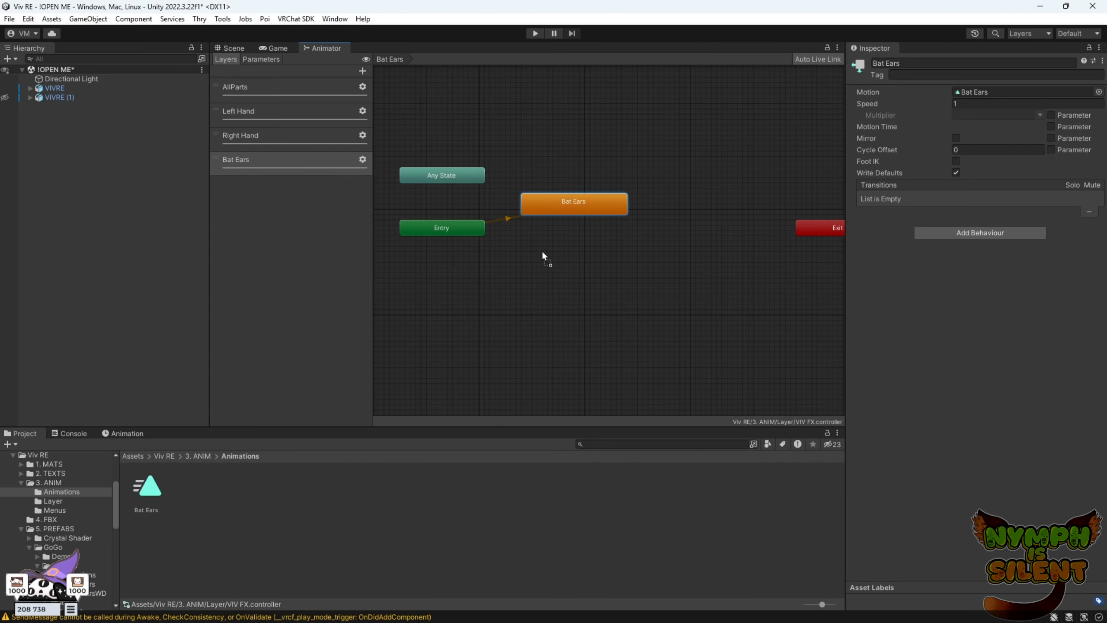
{"action": "left_click_drag", "start_coordinate": [543, 256], "coordinate": [566, 266]}
{"action": "scroll", "coordinate": [583, 274], "scroll_direction": "up", "scroll_amount": 3}
{"action": "middle_click_drag", "start_coordinate": [583, 275], "coordinate": [622, 292]}
{"action": "left_click", "coordinate": [596, 262]}
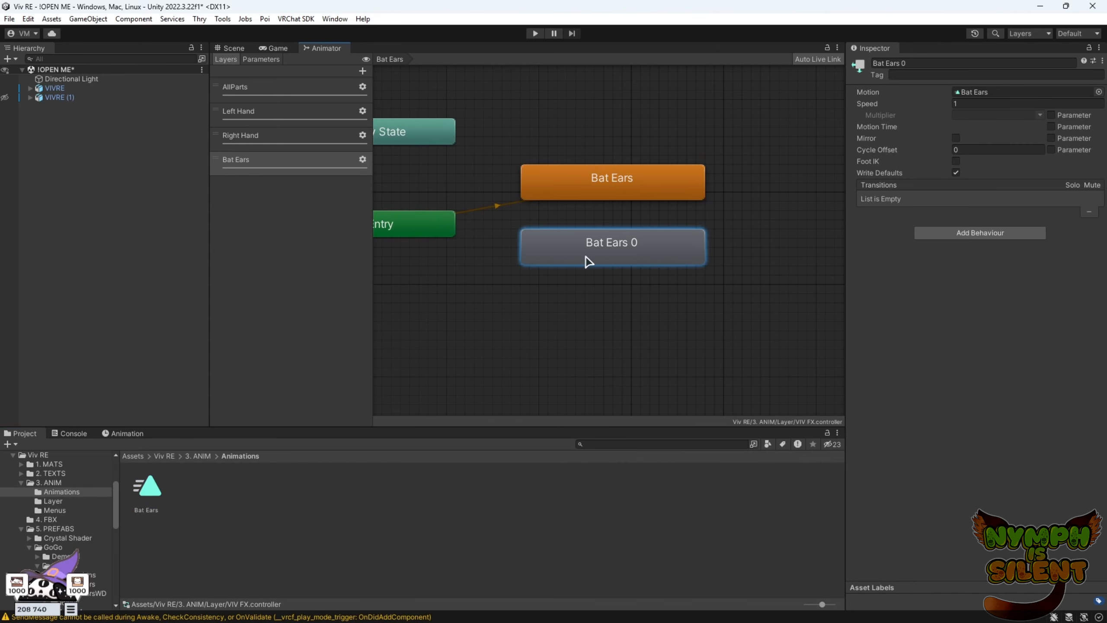
Rename the default state to Bat Ears Off and the second state to Bat Ears On.
{"action": "left_click", "coordinate": [632, 192]}
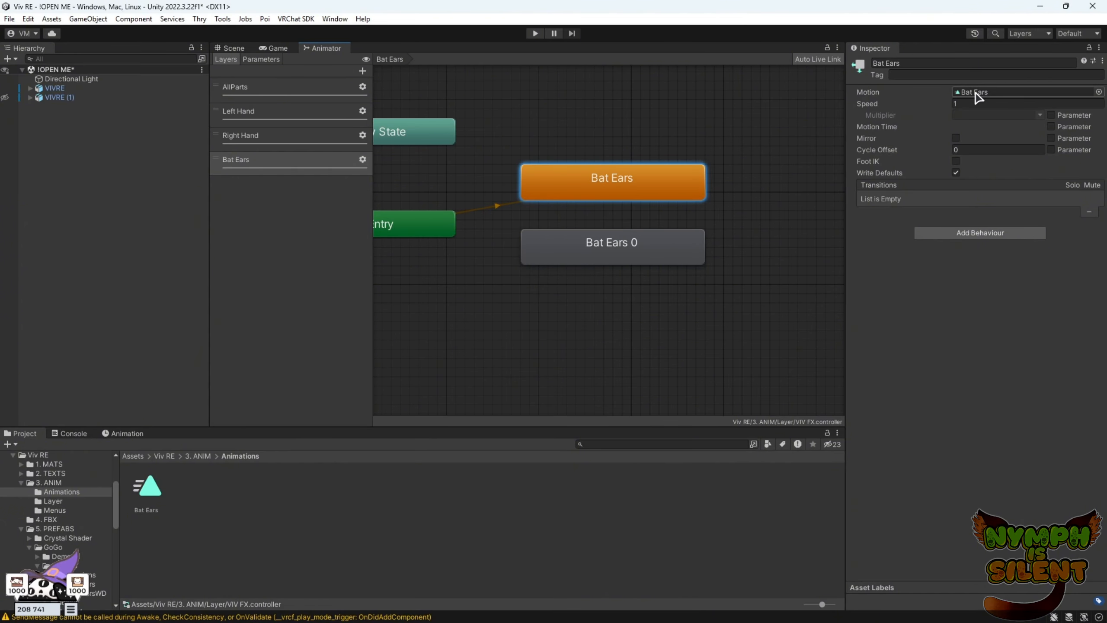
{"action": "double_click", "coordinate": [919, 64]}
{"action": "type", "text": "Off"}
{"action": "left_click", "coordinate": [642, 245]}
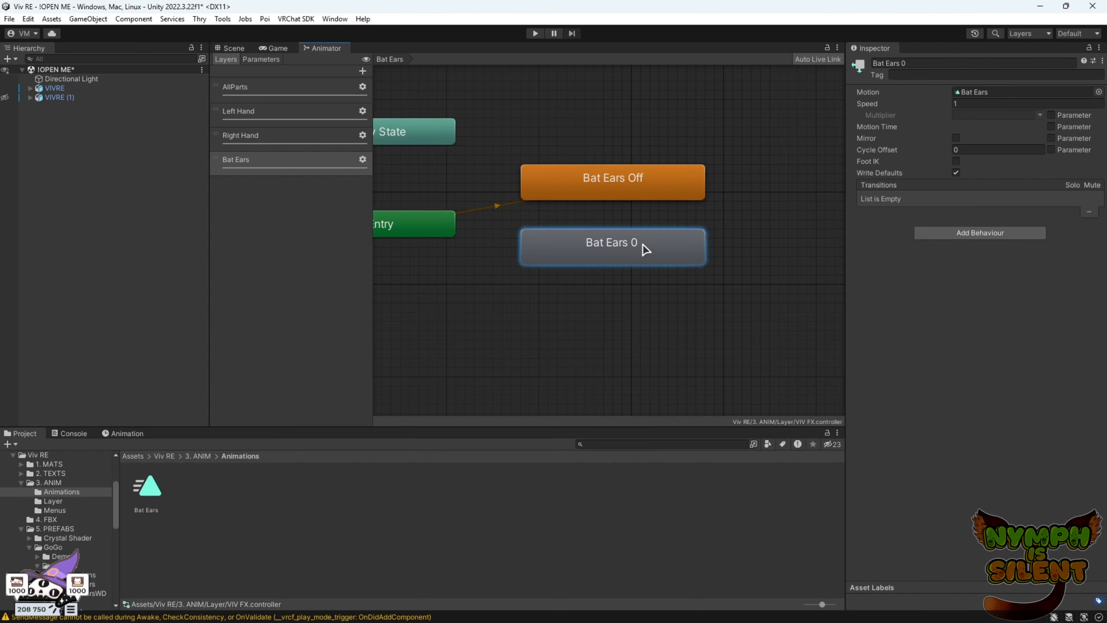
{"action": "left_click", "coordinate": [698, 196]}
{"action": "left_click", "coordinate": [650, 247]}
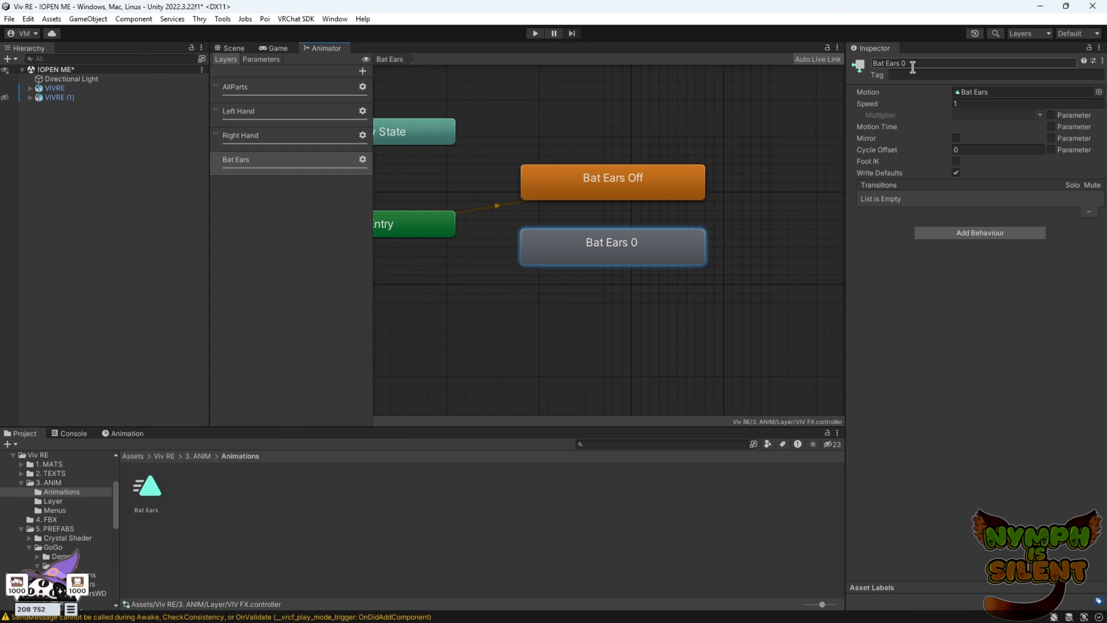
{"action": "left_click", "coordinate": [904, 65]}
{"action": "key", "text": "BackSpace"}
{"action": "type", "text": "On"}
{"action": "key", "text": "Return"}
Set the speed of the Bat Ears Off state to -1.
{"action": "left_click", "coordinate": [655, 182]}
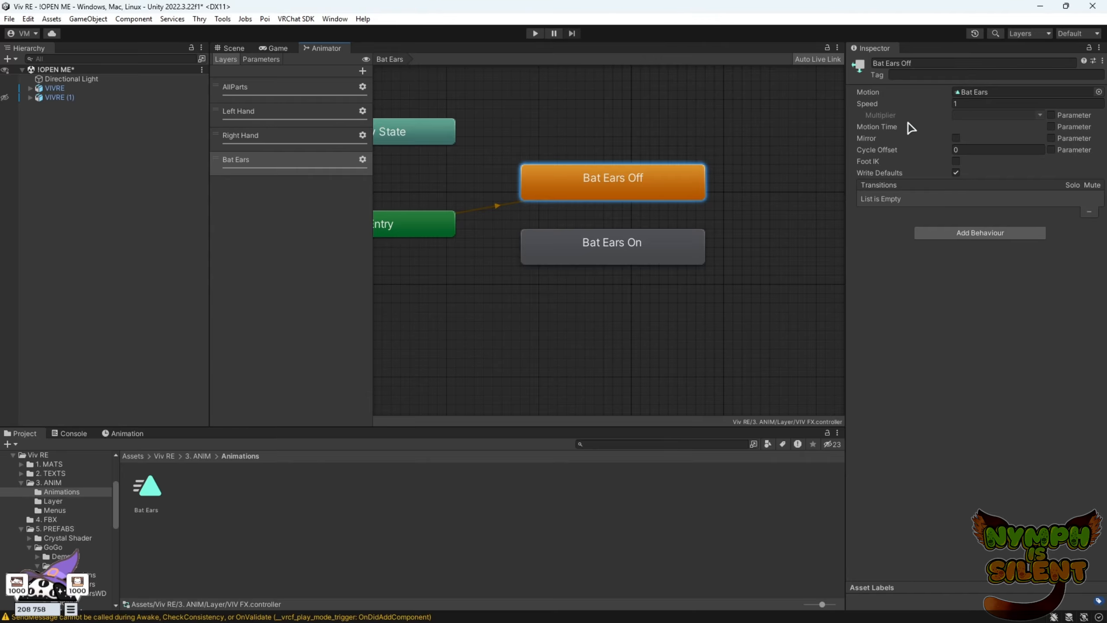
{"action": "left_click", "coordinate": [965, 103]}
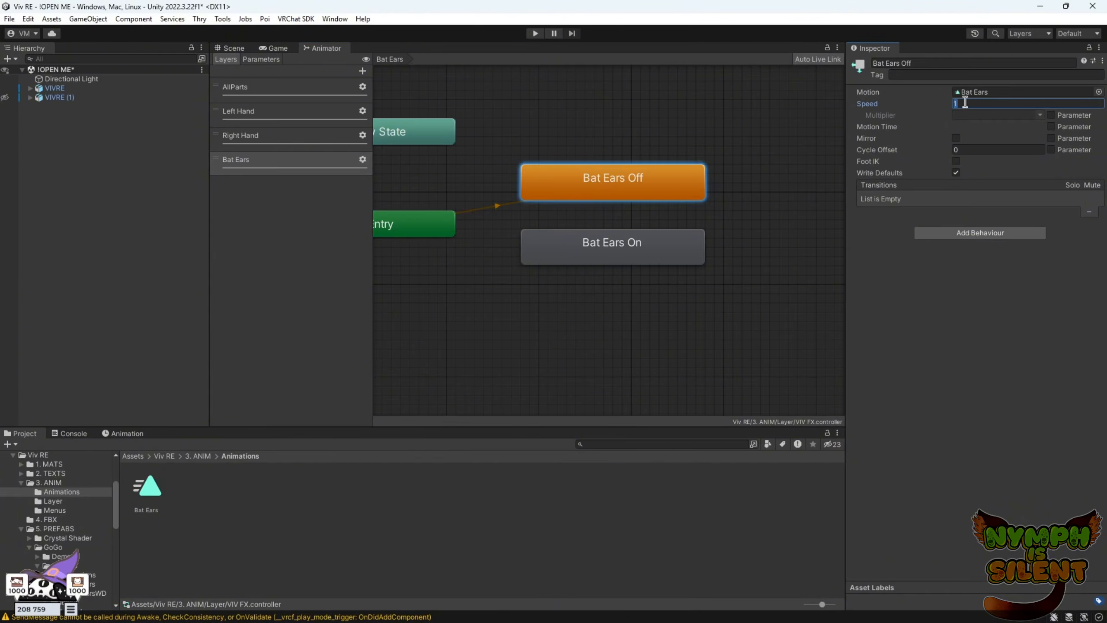
{"action": "type", "text": "-1"}
{"action": "left_click", "coordinate": [604, 245]}
Make transitions between the Bat Ears Off and Bat Ears On states in both directions.
{"action": "left_click", "coordinate": [612, 191]}
{"action": "right_click", "coordinate": [609, 188]}
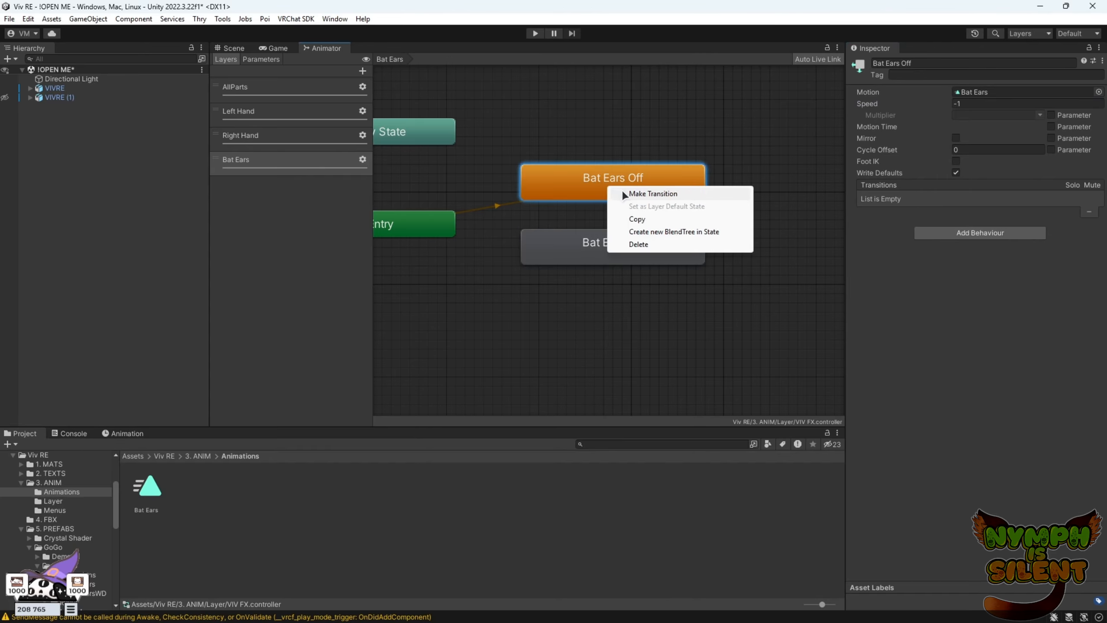
{"action": "left_click", "coordinate": [640, 194]}
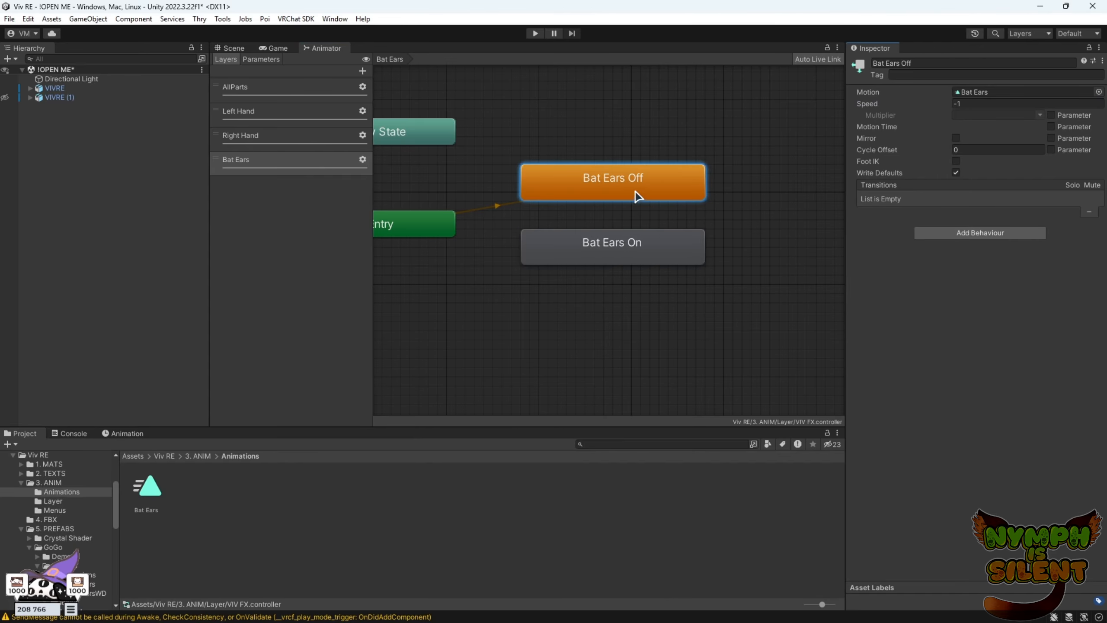
{"action": "right_click", "coordinate": [598, 184]}
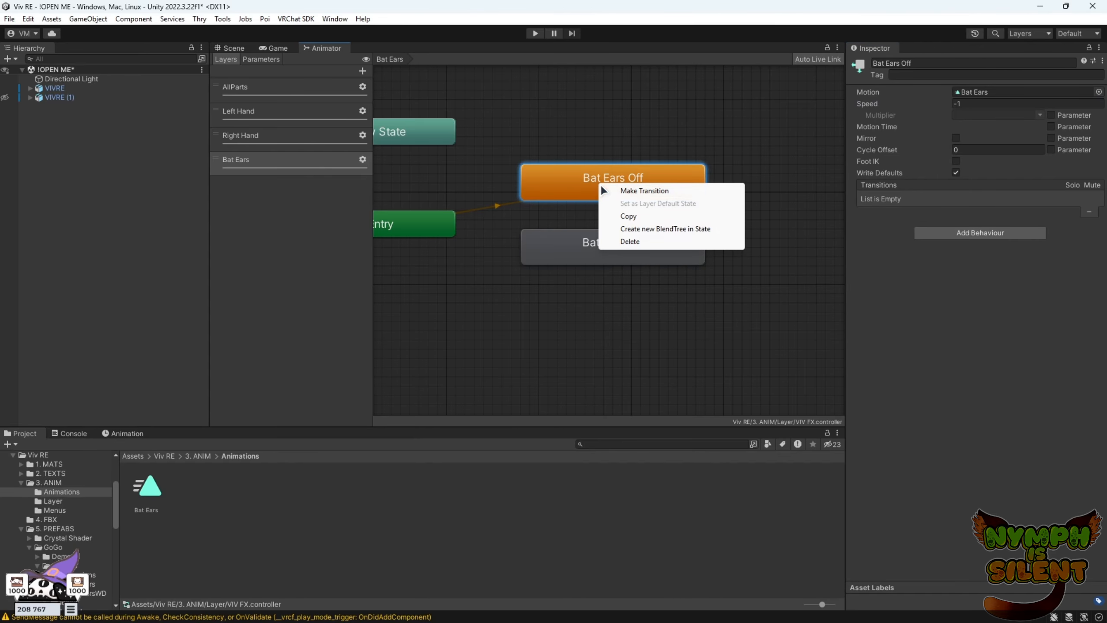
{"action": "left_click", "coordinate": [629, 195]}
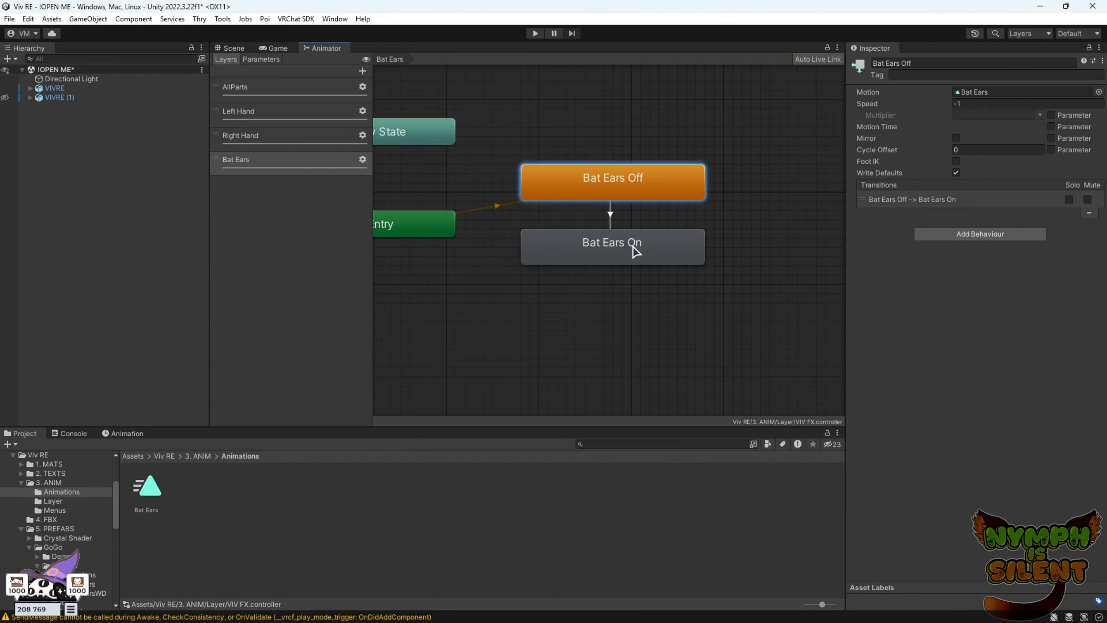
{"action": "right_click", "coordinate": [632, 247]}
{"action": "left_click", "coordinate": [660, 253]}
{"action": "left_click", "coordinate": [654, 194]}
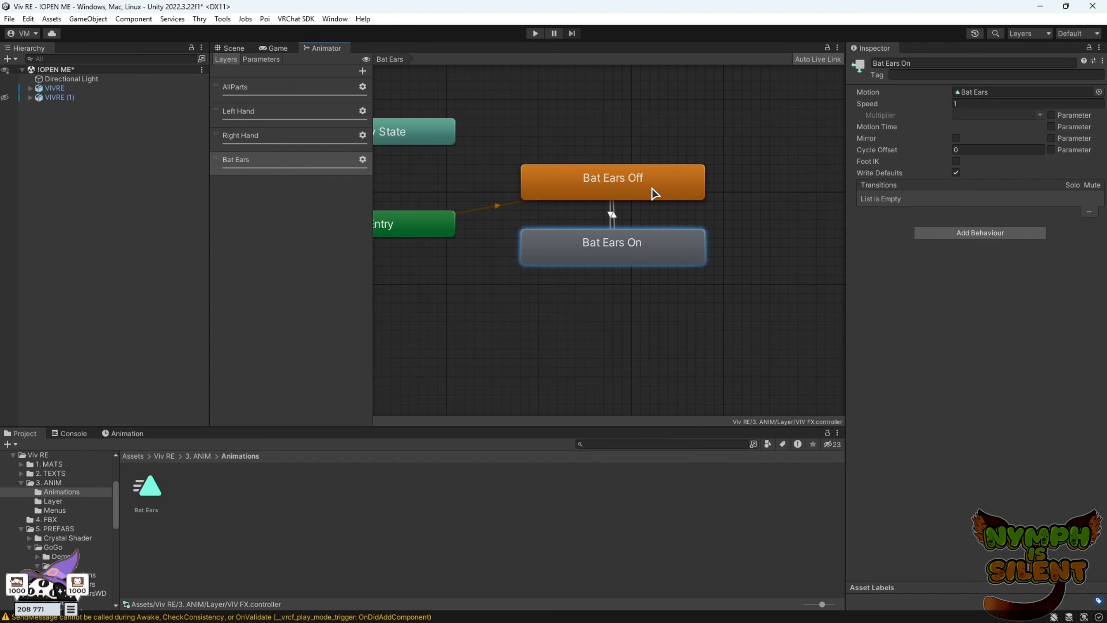
Set the Bat Ears Off to On transition's duration to 0 and disable its Fixed Duration and Has Exit Time options.
{"action": "left_click", "coordinate": [610, 216]}
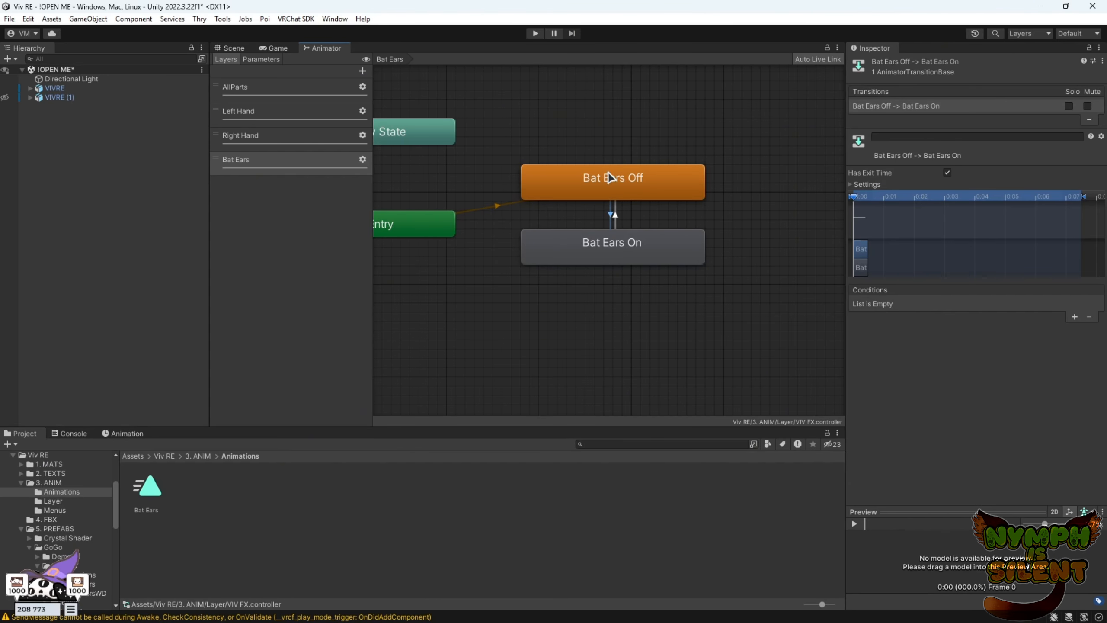
{"action": "left_click", "coordinate": [870, 186]}
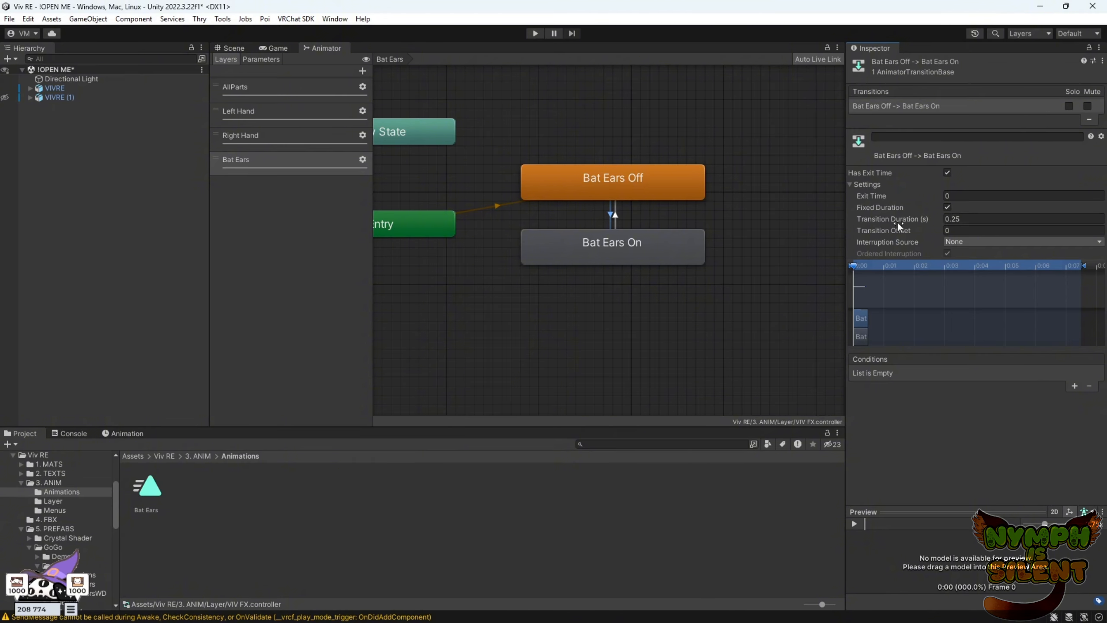
{"action": "left_click", "coordinate": [976, 220]}
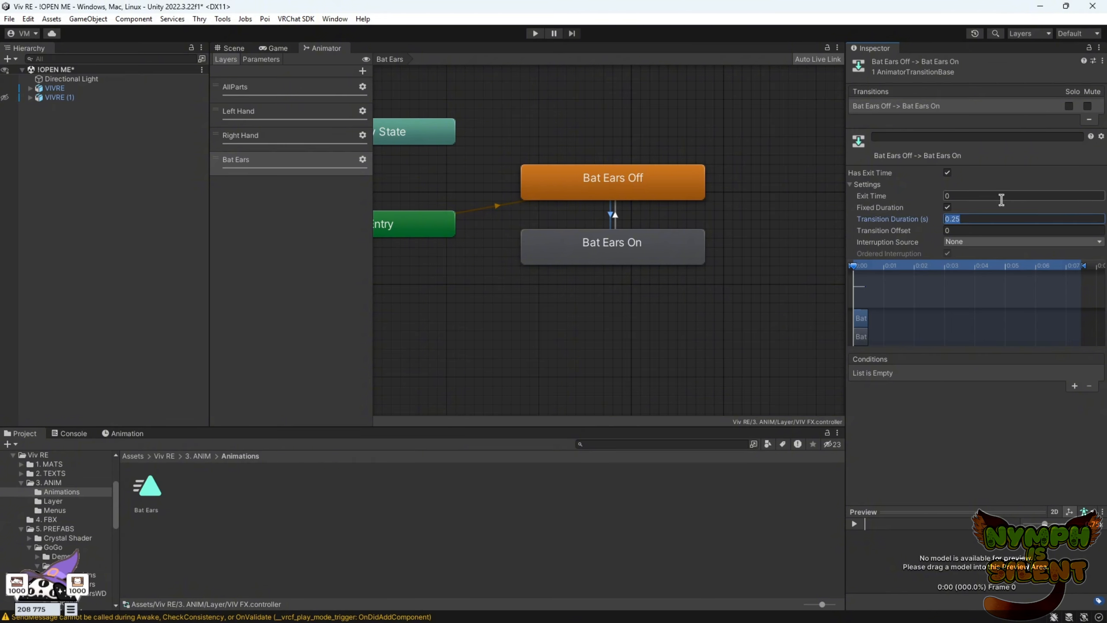
{"action": "type", "text": "0"}
{"action": "left_click", "coordinate": [947, 208]}
{"action": "left_click", "coordinate": [948, 208]}
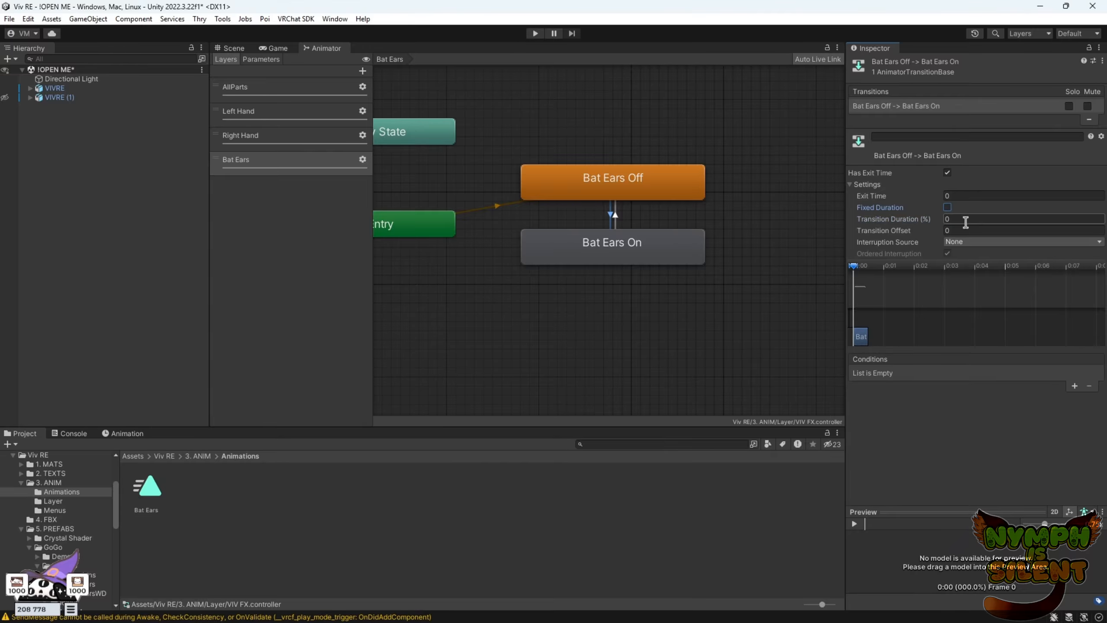
{"action": "left_click", "coordinate": [947, 173]}
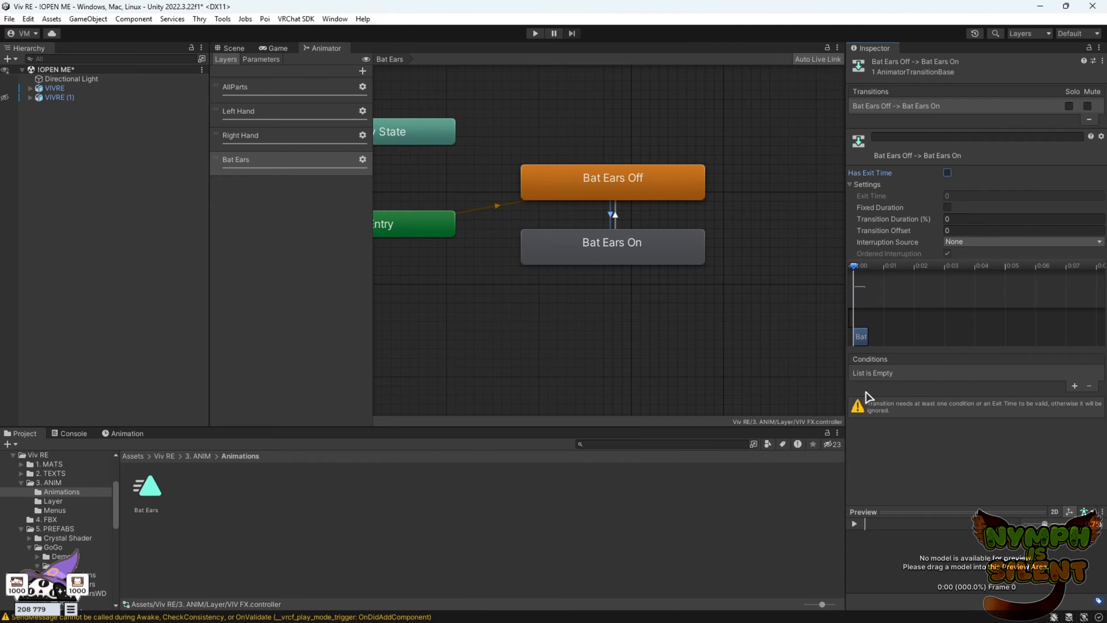
Add a condition to the Bat Ears Off to On transition requiring Bat Ears to be true.
{"action": "left_click", "coordinate": [1075, 386]}
{"action": "left_click", "coordinate": [948, 376]}
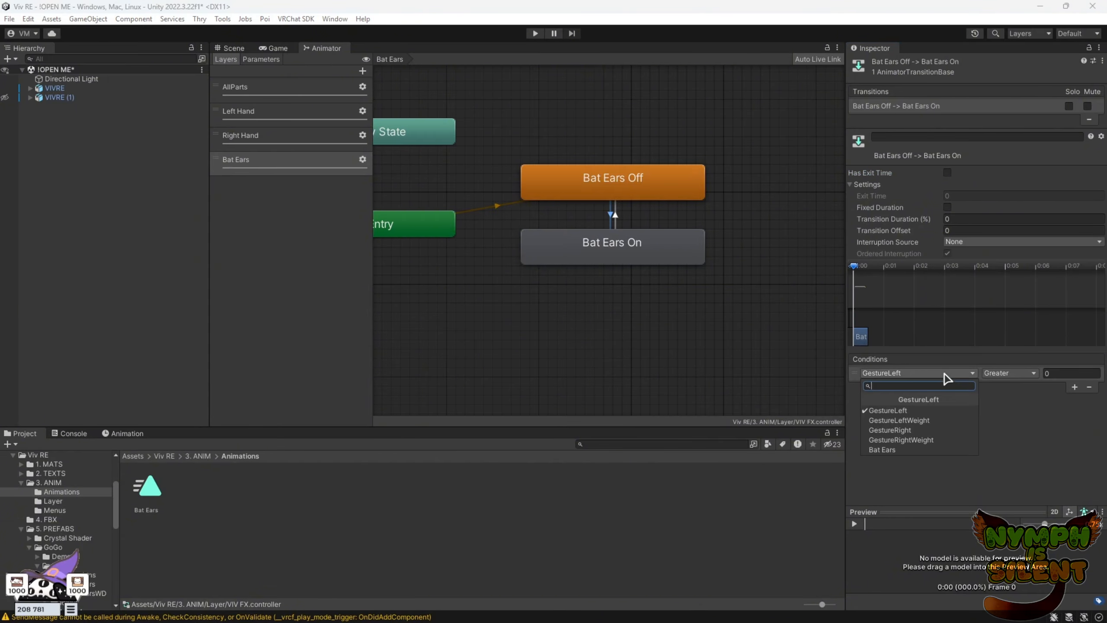
{"action": "left_click", "coordinate": [885, 453]}
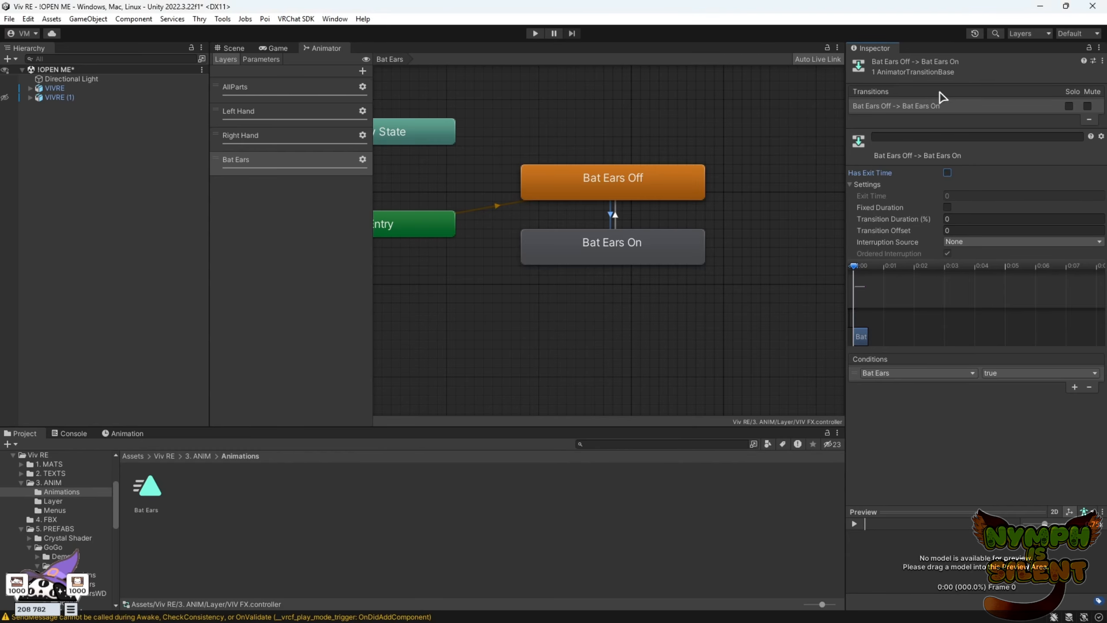
Copy the Off to On transition's settings and conditions onto the On to Off transition, and set its Bat Ears condition to false.
{"action": "right_click", "coordinate": [878, 104]}
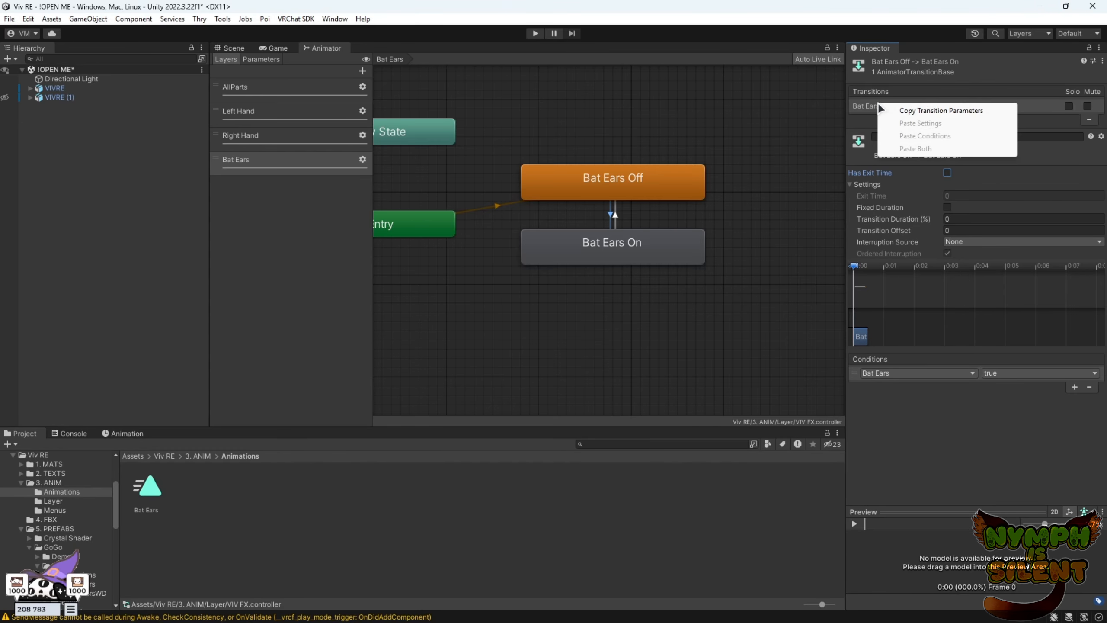
{"action": "left_click", "coordinate": [930, 111]}
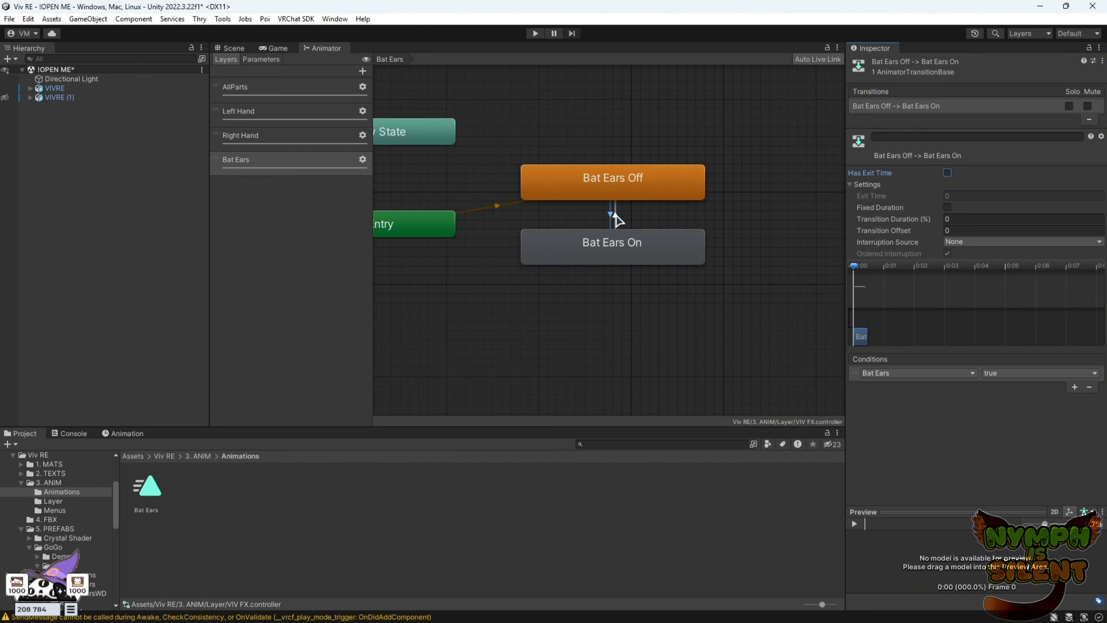
{"action": "left_click", "coordinate": [616, 216]}
{"action": "right_click", "coordinate": [902, 110]}
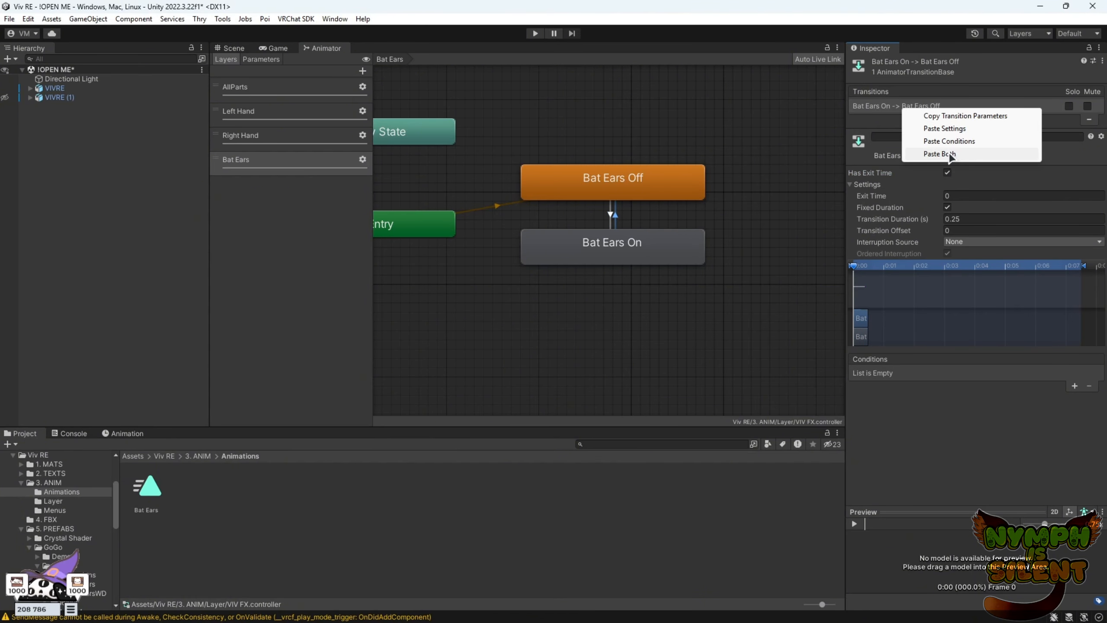
{"action": "left_click", "coordinate": [934, 155]}
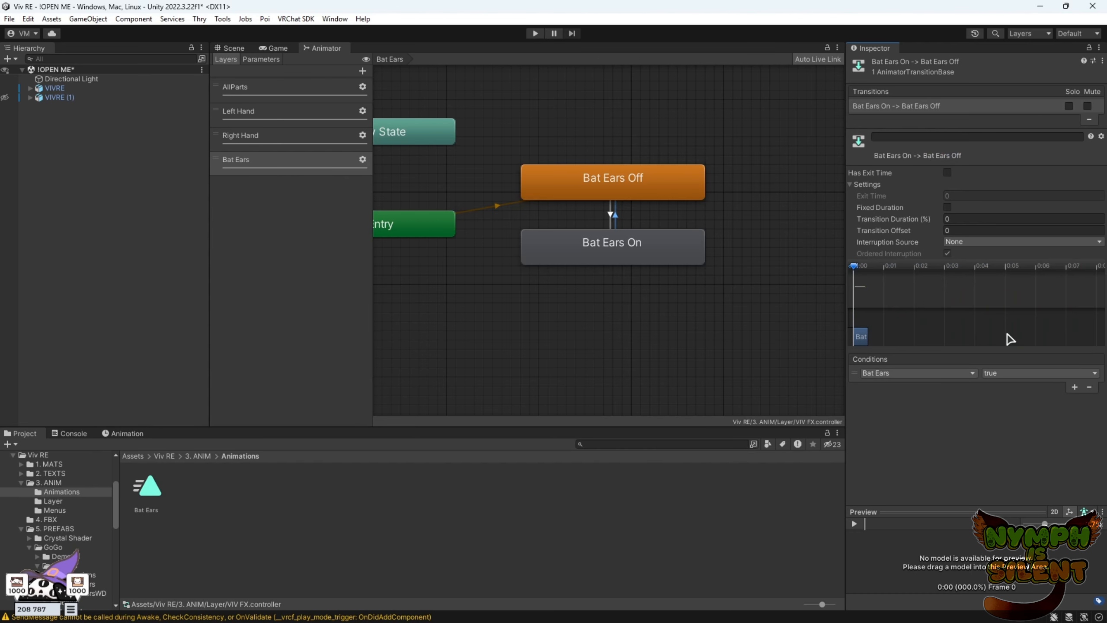
{"action": "left_click", "coordinate": [1000, 376]}
{"action": "left_click", "coordinate": [1012, 399]}
Assign the Bat Ears bool parameter to the Bat Ears toggle in the BODY menu from the Menus folder.
{"action": "left_click", "coordinate": [232, 48]}
{"action": "left_click", "coordinate": [199, 457]}
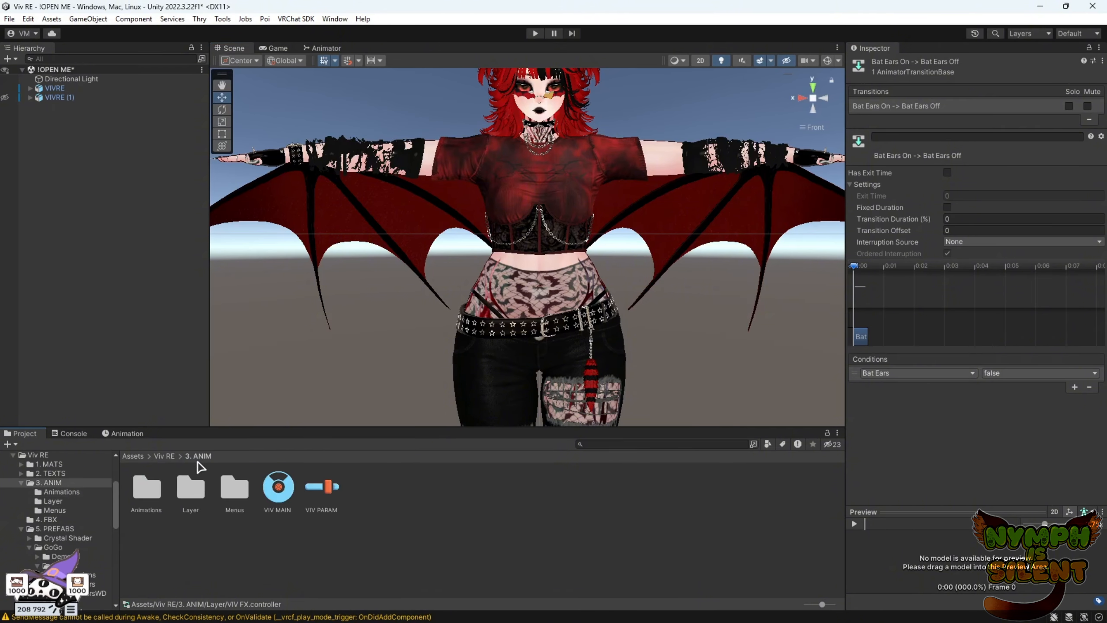
{"action": "left_click", "coordinate": [236, 488]}
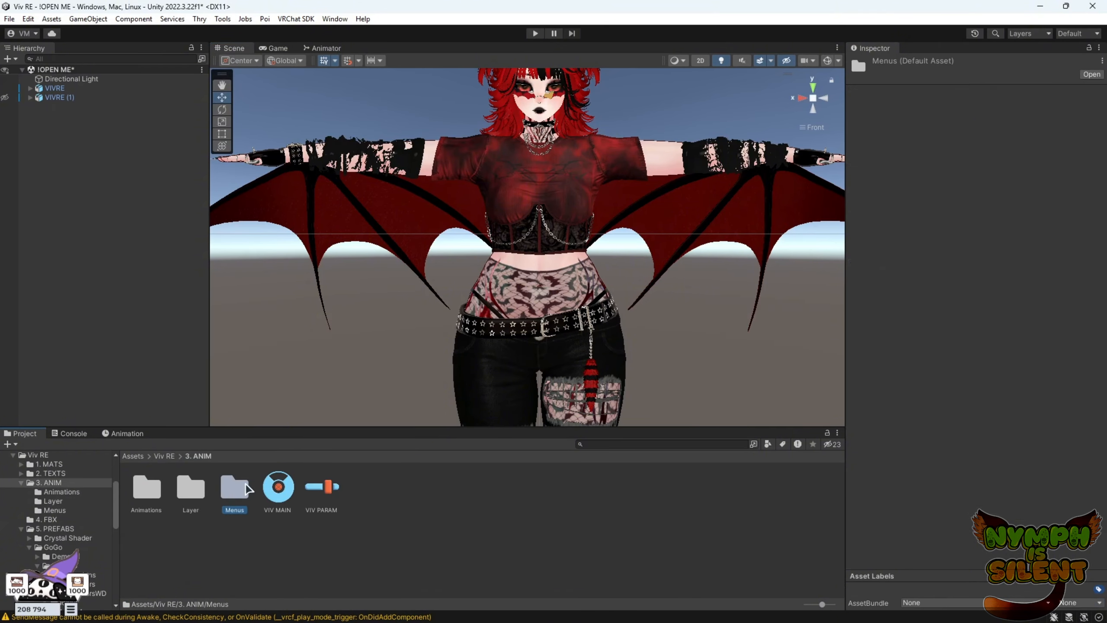
{"action": "double_click", "coordinate": [251, 498]}
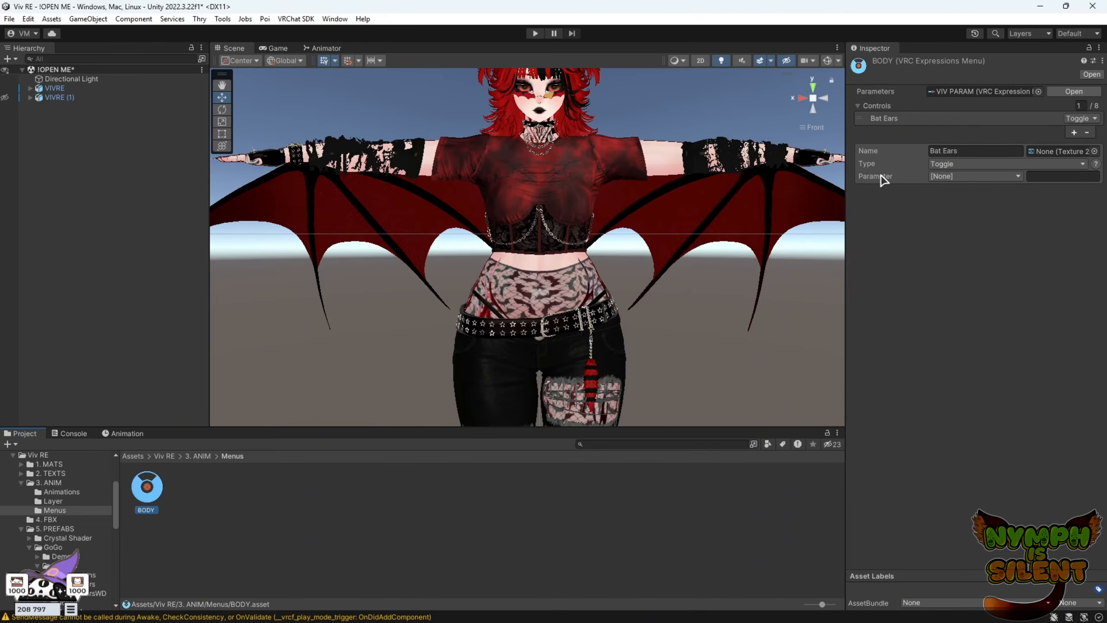
{"action": "left_click", "coordinate": [932, 177]}
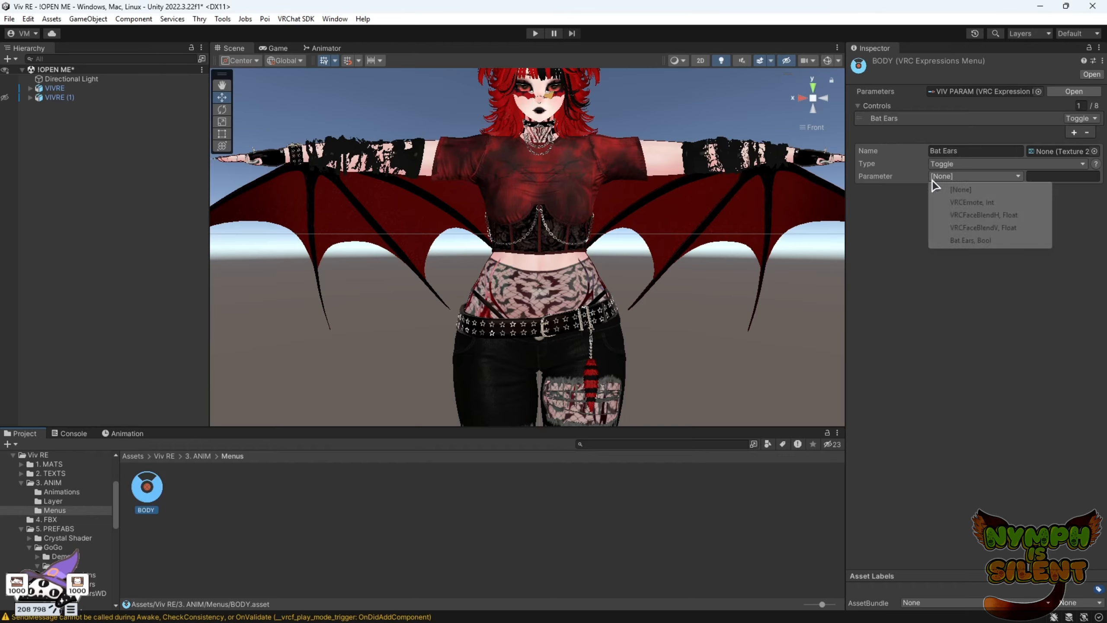
{"action": "left_click", "coordinate": [978, 241]}
Deactivate the VIVRE (1) avatar copy in the scene and save the scene.
{"action": "scroll", "coordinate": [579, 192], "scroll_direction": "down", "scroll_amount": 3}
{"action": "middle_click_drag", "start_coordinate": [566, 148], "coordinate": [562, 236]}
{"action": "scroll", "coordinate": [563, 236], "scroll_direction": "up", "scroll_amount": 2}
{"action": "left_click_drag", "start_coordinate": [632, 222], "coordinate": [678, 240], "text": "alt"}
{"action": "left_click", "coordinate": [60, 97]}
{"action": "left_click", "coordinate": [877, 64]}
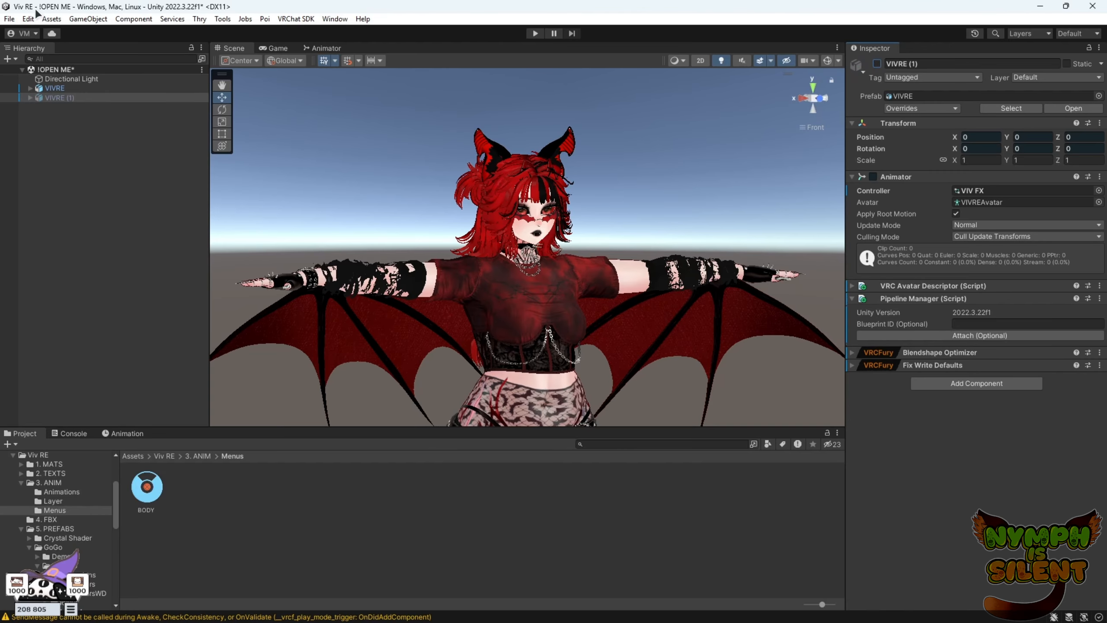
{"action": "left_click", "coordinate": [9, 18]}
{"action": "left_click", "coordinate": [34, 72]}
Enter Play mode and enable the Avatars 3.0 Emulator to test the VIVRE avatar's toggle.
{"action": "left_click", "coordinate": [536, 33]}
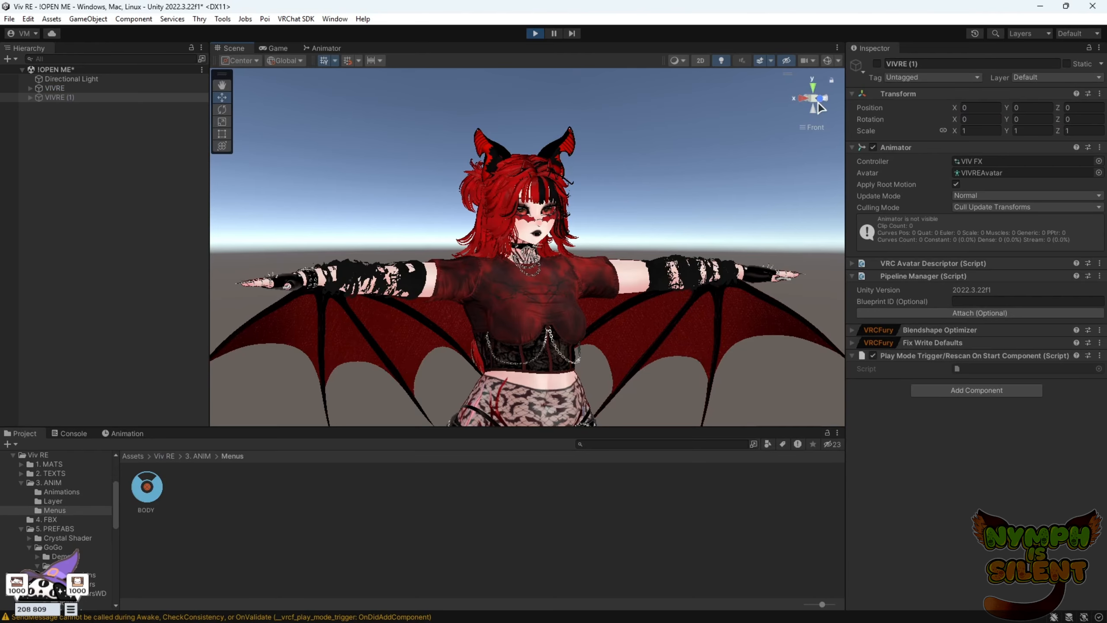
{"action": "left_click", "coordinate": [819, 99]}
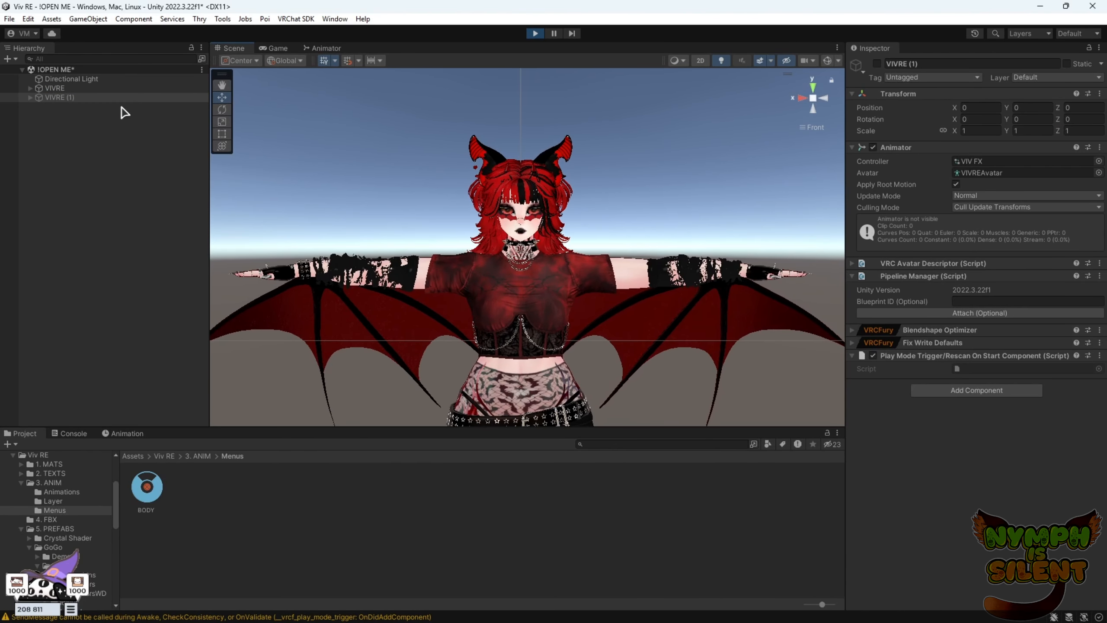
{"action": "left_click", "coordinate": [57, 88]}
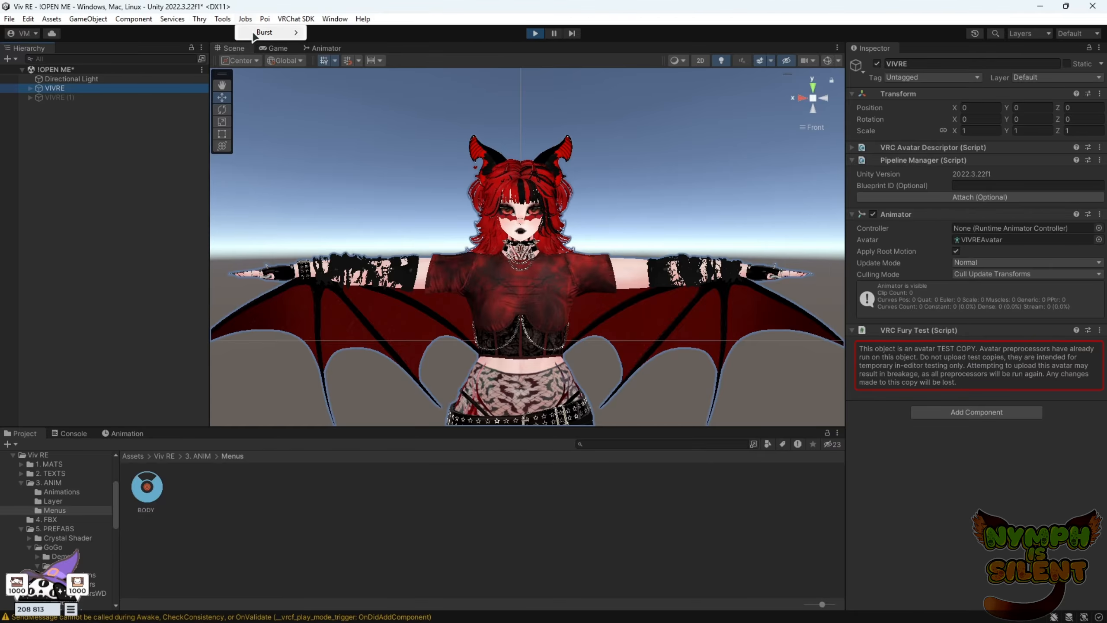
{"action": "left_click", "coordinate": [222, 19]}
{"action": "mouse_move", "coordinate": [241, 67]}
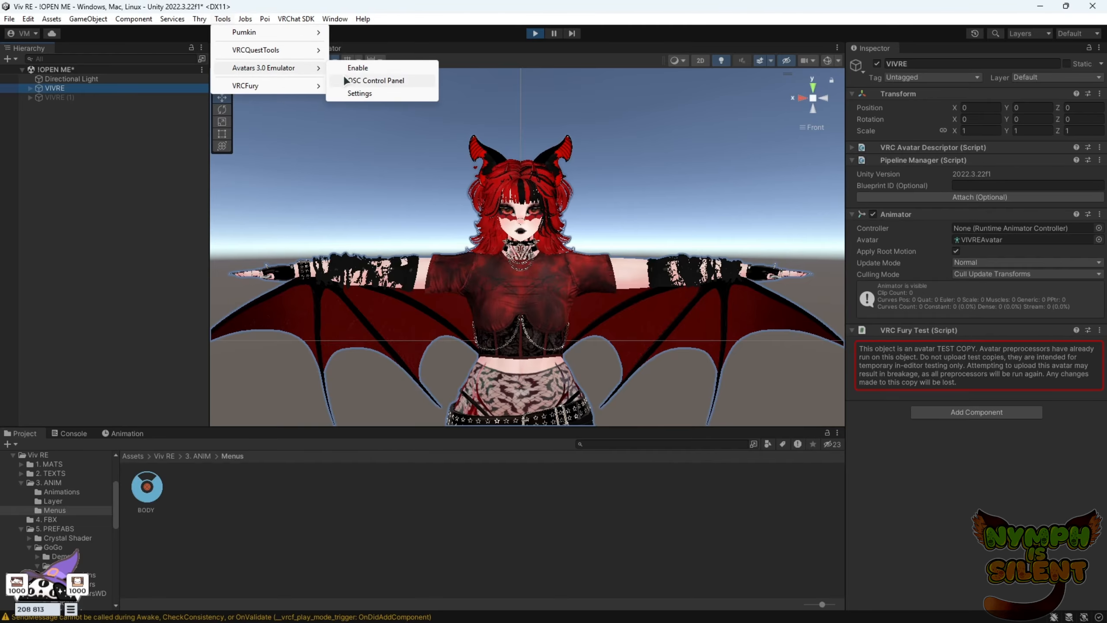
{"action": "left_click", "coordinate": [360, 68]}
{"action": "left_click_drag", "start_coordinate": [654, 243], "coordinate": [537, 241], "text": "alt"}
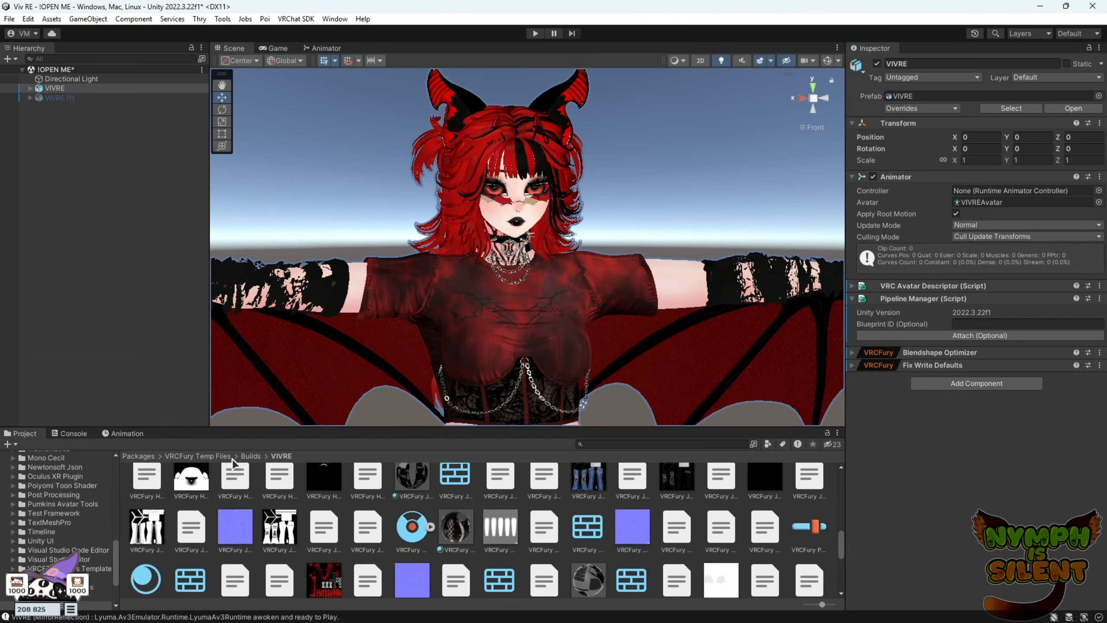
Expand VIVRE's VRC Avatar Descriptor and switch its FX playable layer from the default to a custom controller slot.
{"action": "left_click", "coordinate": [62, 461]}
{"action": "left_click", "coordinate": [75, 88]}
{"action": "left_click", "coordinate": [856, 284]}
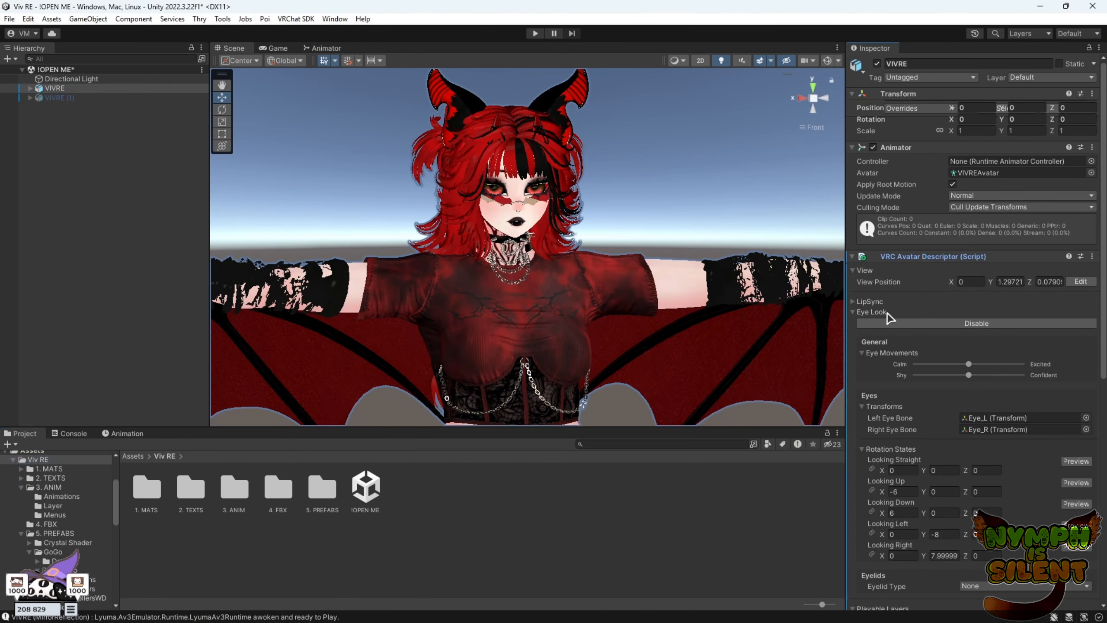
{"action": "scroll", "coordinate": [959, 392], "scroll_direction": "down", "scroll_amount": 10}
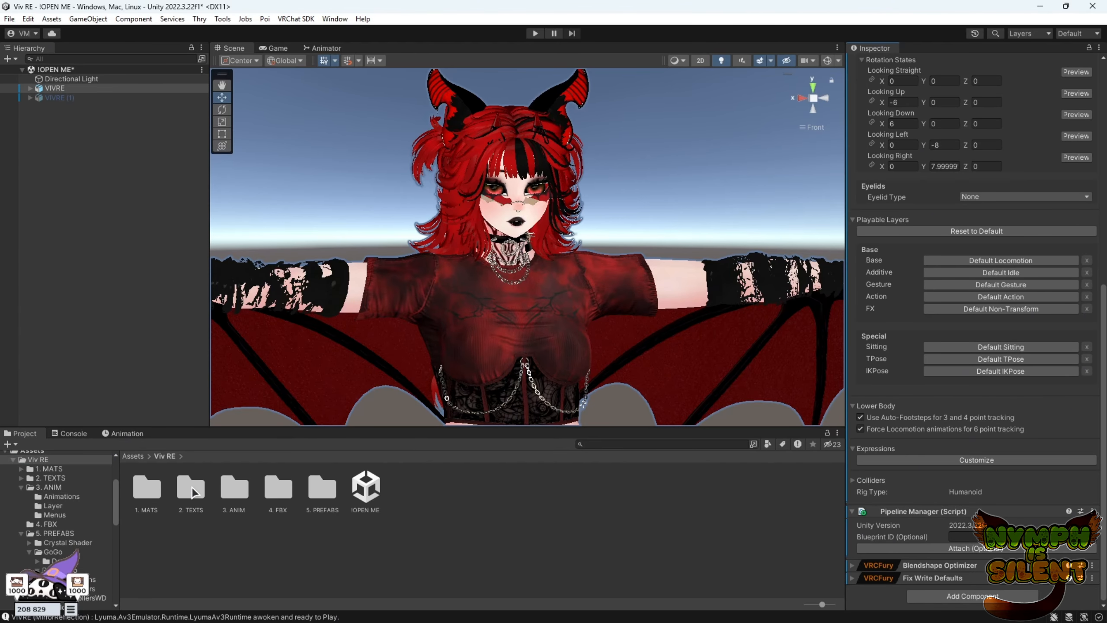
{"action": "double_click", "coordinate": [235, 488]}
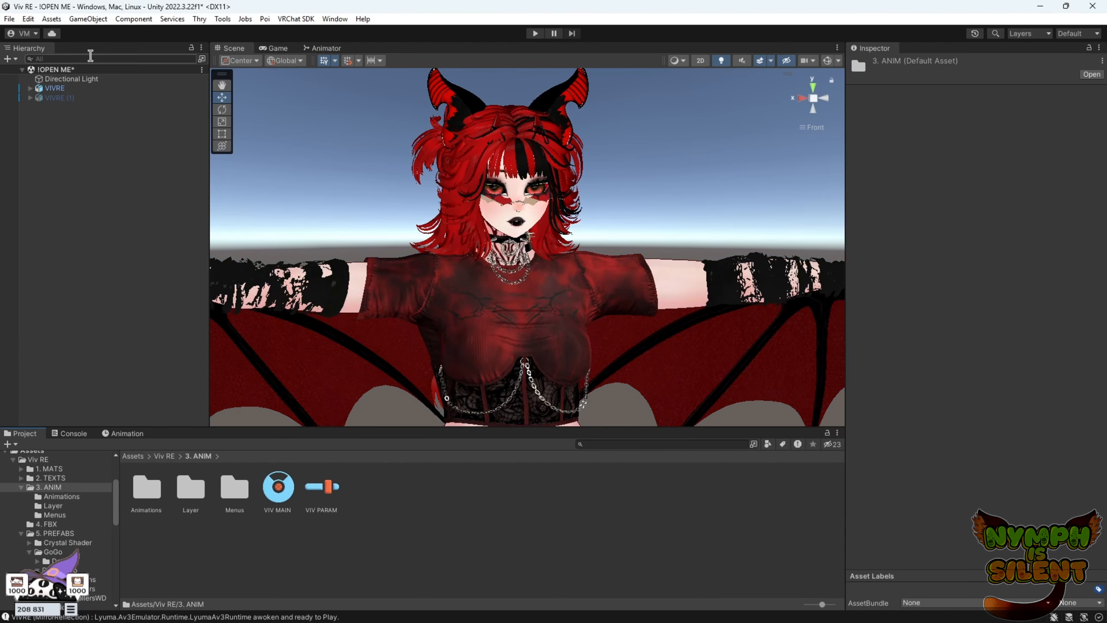
{"action": "left_click", "coordinate": [73, 88]}
{"action": "scroll", "coordinate": [967, 390], "scroll_direction": "down", "scroll_amount": 10}
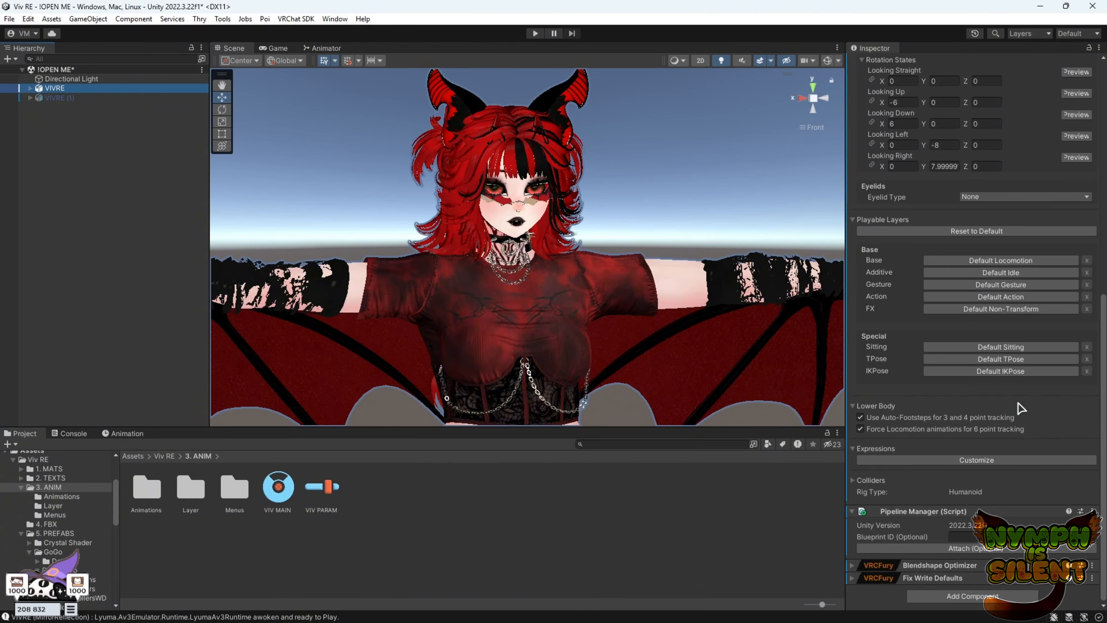
{"action": "left_click", "coordinate": [965, 309]}
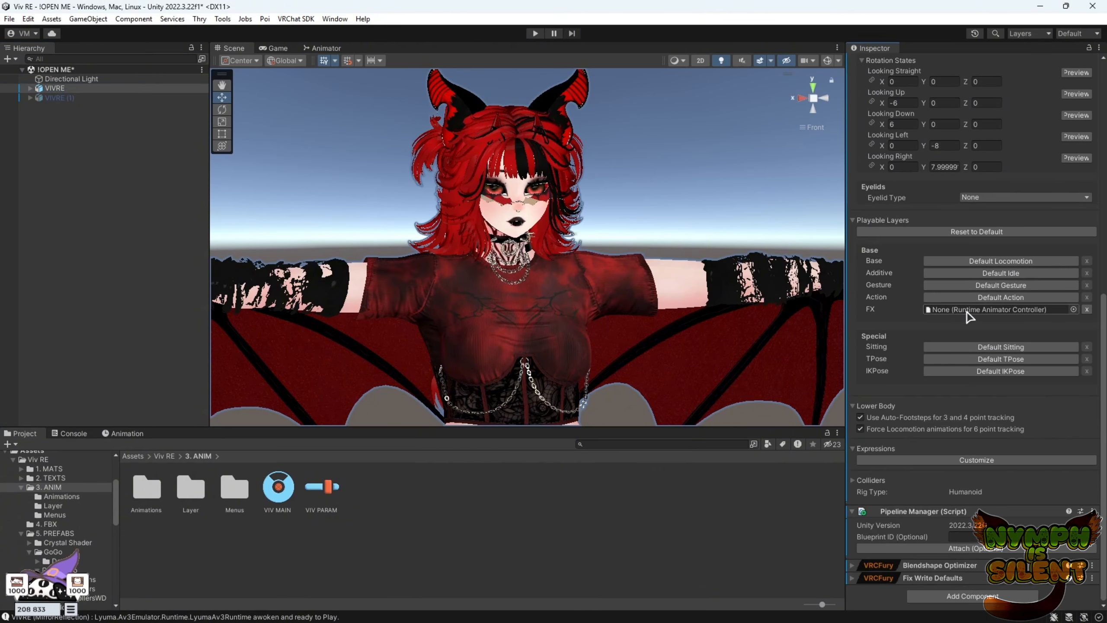
Assign the VIV FX controller from the Layer folder to the FX playable layer of VIVRE's avatar descriptor.
{"action": "double_click", "coordinate": [190, 489]}
{"action": "left_click", "coordinate": [92, 89]}
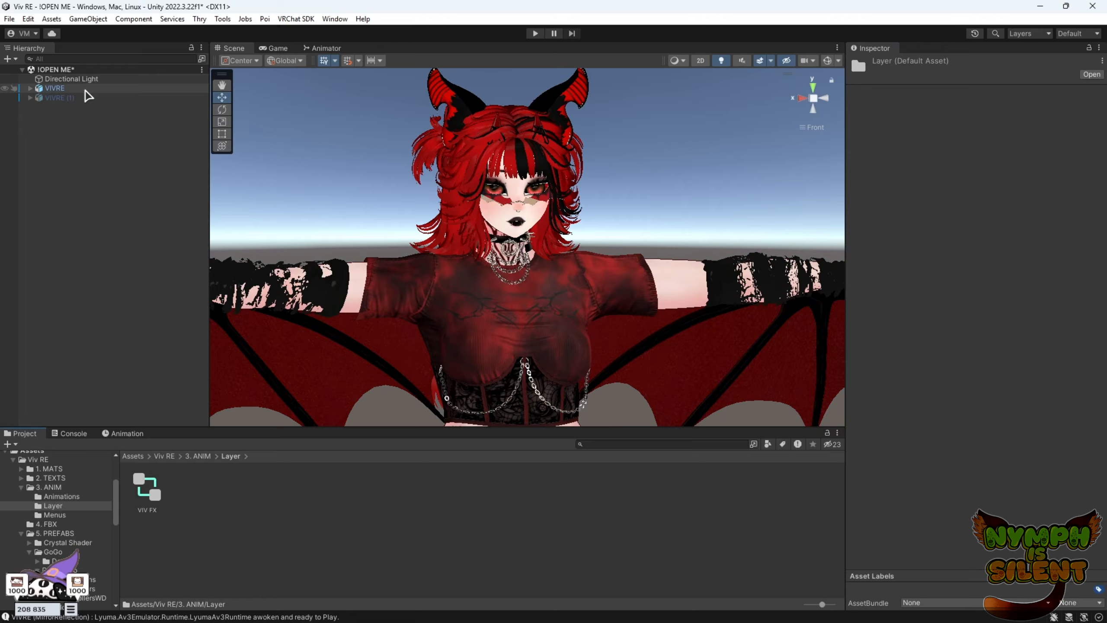
{"action": "scroll", "coordinate": [970, 421], "scroll_direction": "down", "scroll_amount": 8}
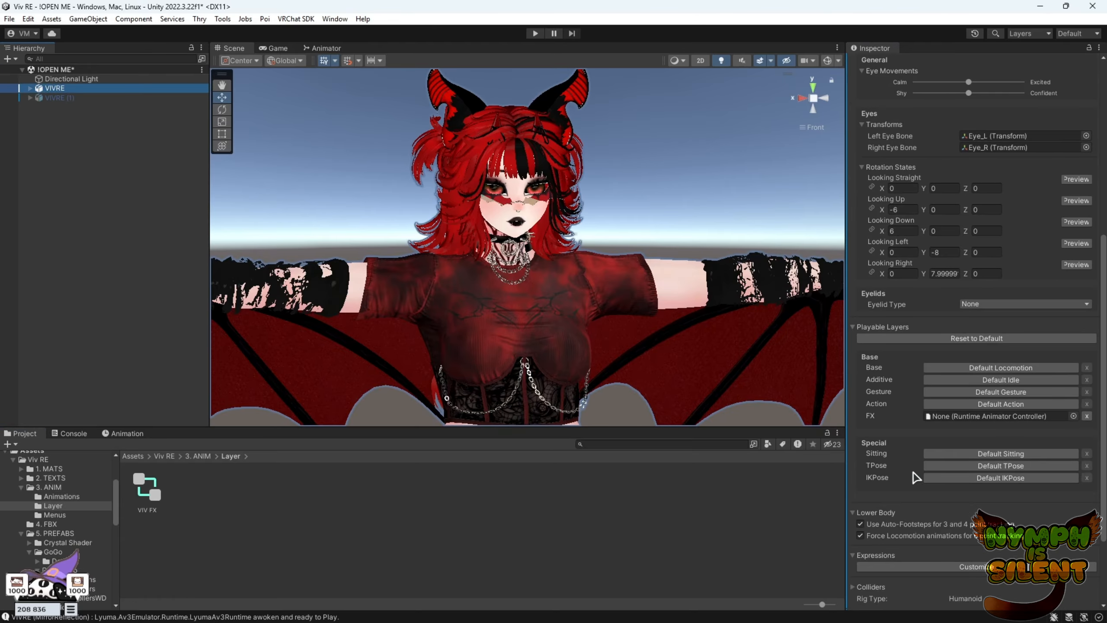
{"action": "left_click_drag", "start_coordinate": [147, 487], "coordinate": [1002, 416]}
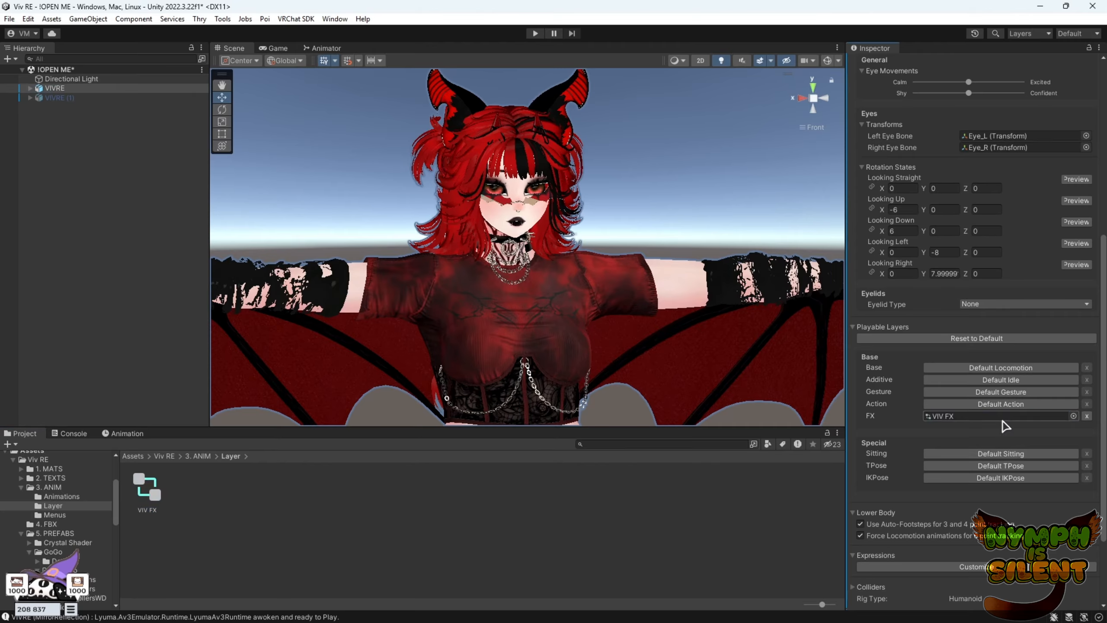
{"action": "scroll", "coordinate": [989, 434], "scroll_direction": "down", "scroll_amount": 3}
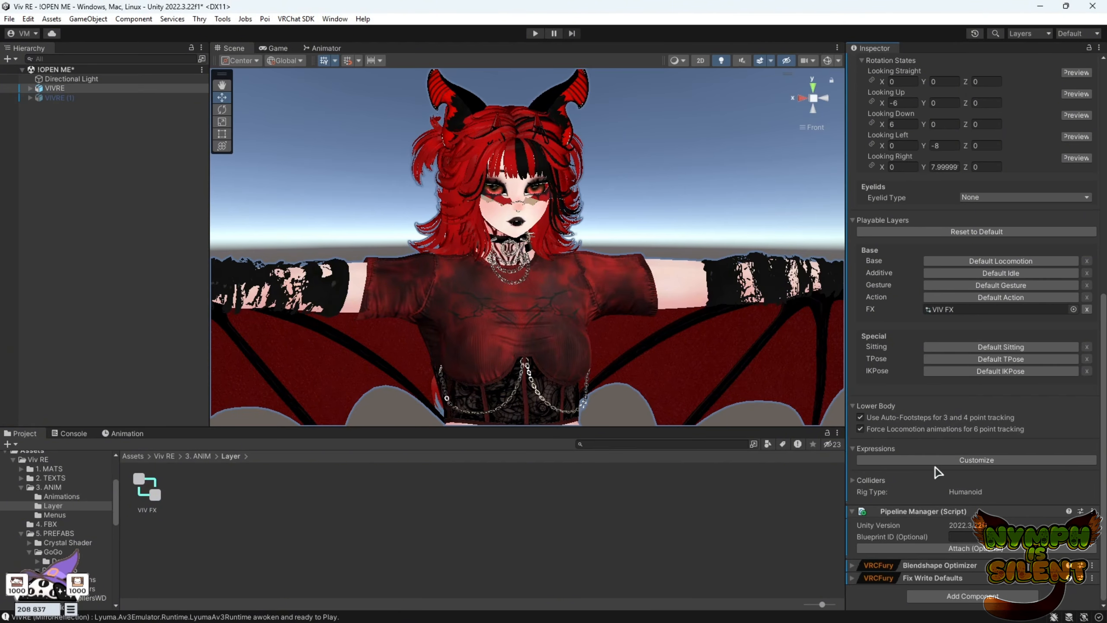
Enable custom expressions on VIVRE's avatar descriptor, assigning VIV PARAM as its parameters and VIV MAIN as its menu.
{"action": "left_click", "coordinate": [879, 457]}
{"action": "scroll", "coordinate": [968, 476], "scroll_direction": "down", "scroll_amount": 1}
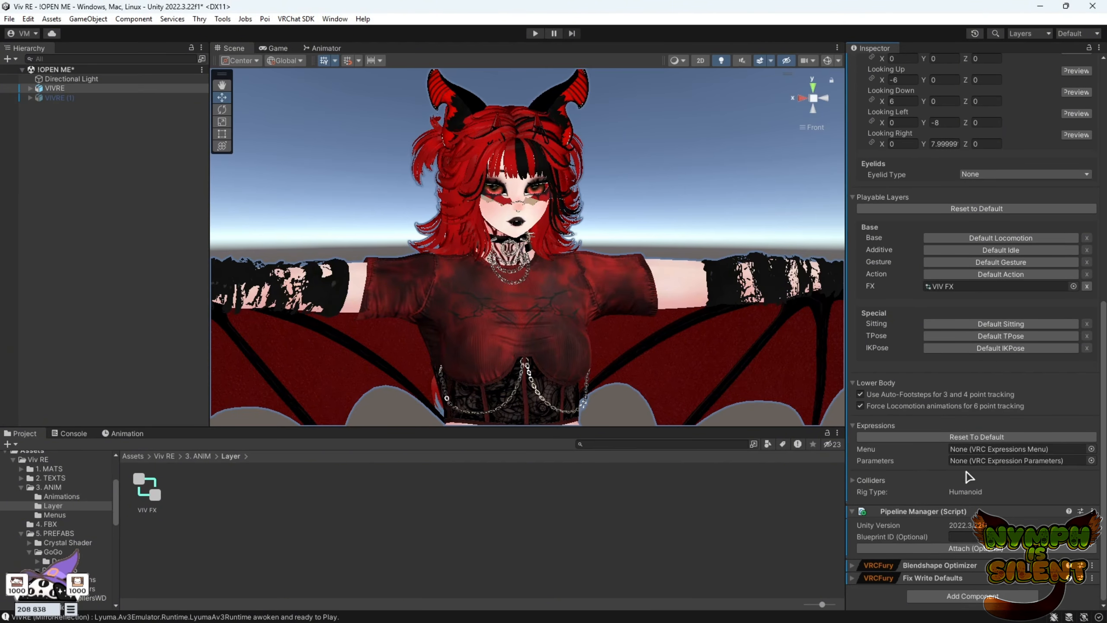
{"action": "left_click", "coordinate": [188, 456]}
{"action": "left_click_drag", "start_coordinate": [321, 486], "coordinate": [972, 463]}
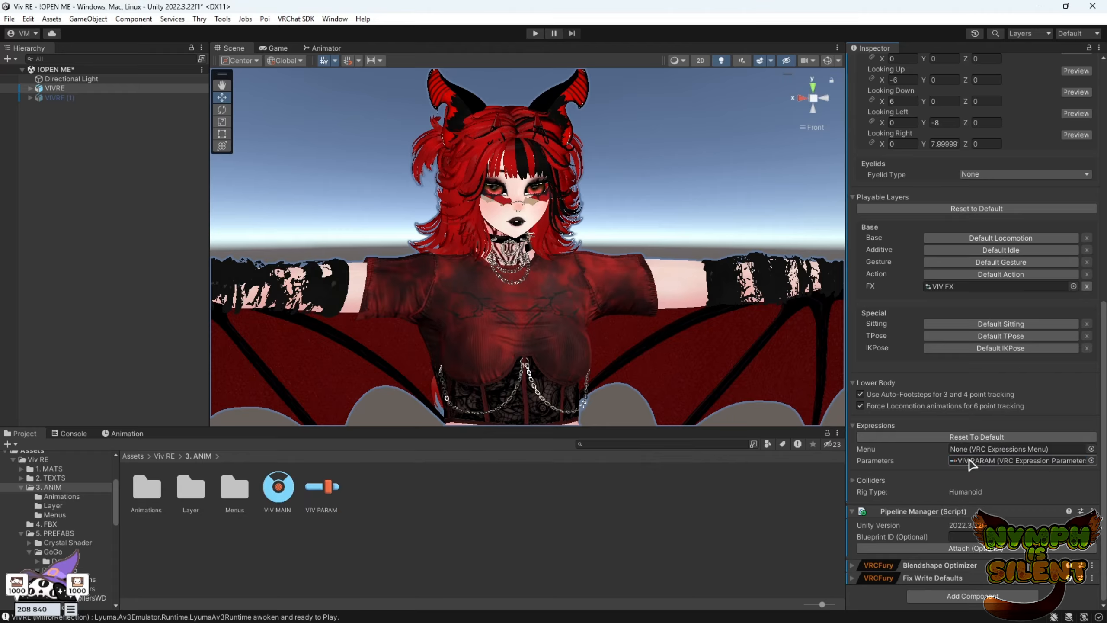
{"action": "left_click_drag", "start_coordinate": [278, 486], "coordinate": [967, 448]}
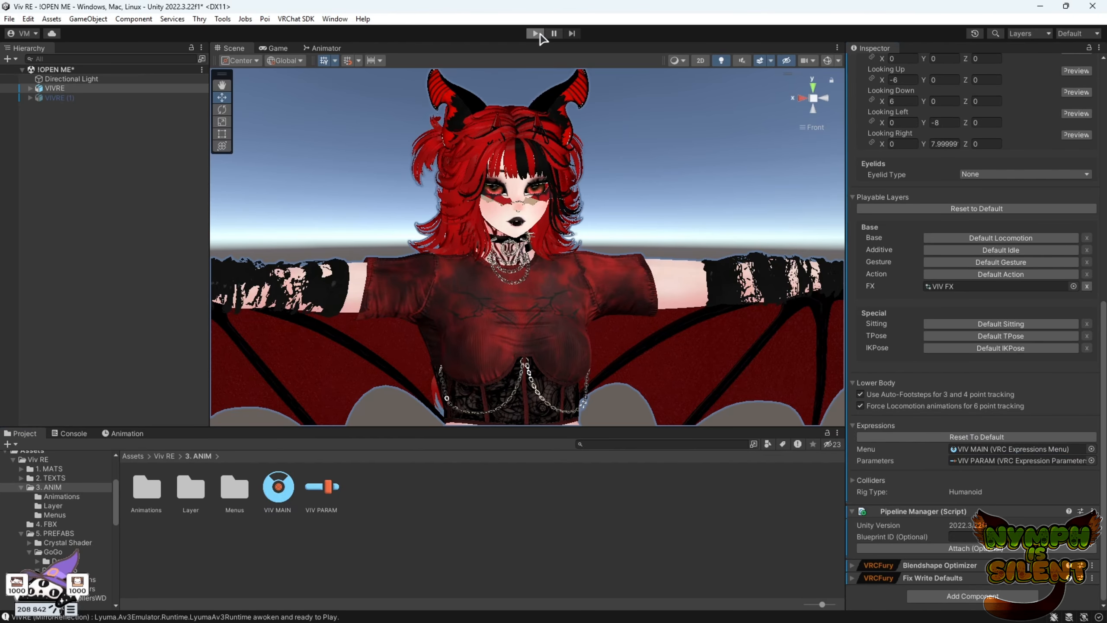
Enter Play mode with the Avatars 3.0 Emulator enabled and select the VIVRE avatar.
{"action": "left_click", "coordinate": [535, 34]}
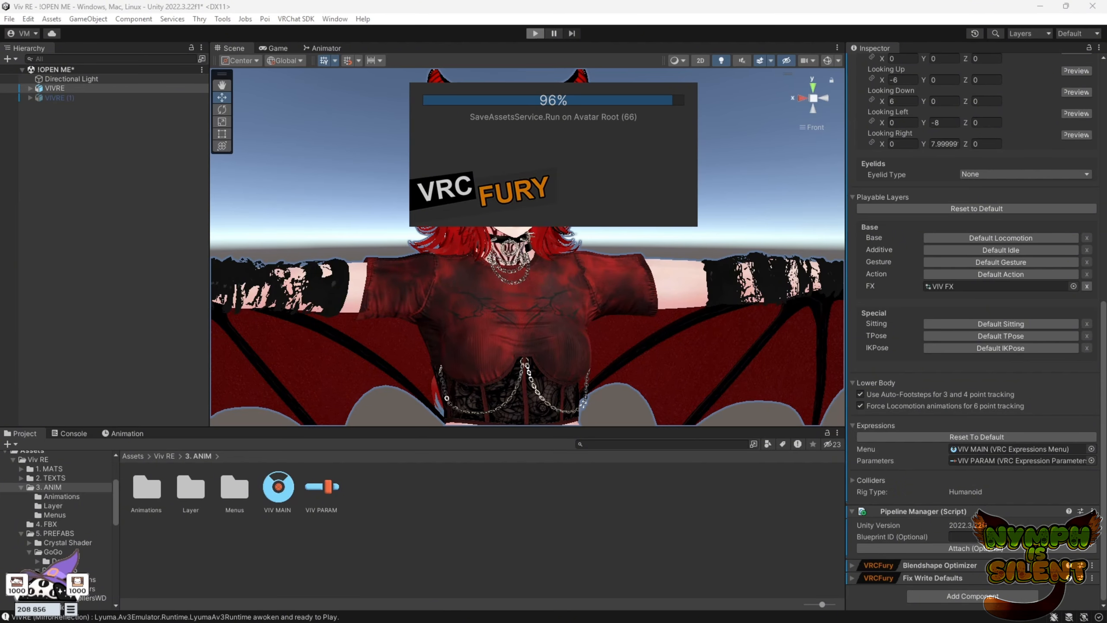
{"action": "left_click", "coordinate": [234, 49]}
{"action": "scroll", "coordinate": [527, 248], "scroll_direction": "down", "scroll_amount": 3}
{"action": "left_click", "coordinate": [223, 19]}
{"action": "mouse_move", "coordinate": [248, 30]}
{"action": "left_click", "coordinate": [349, 30]}
{"action": "left_click", "coordinate": [54, 88]}
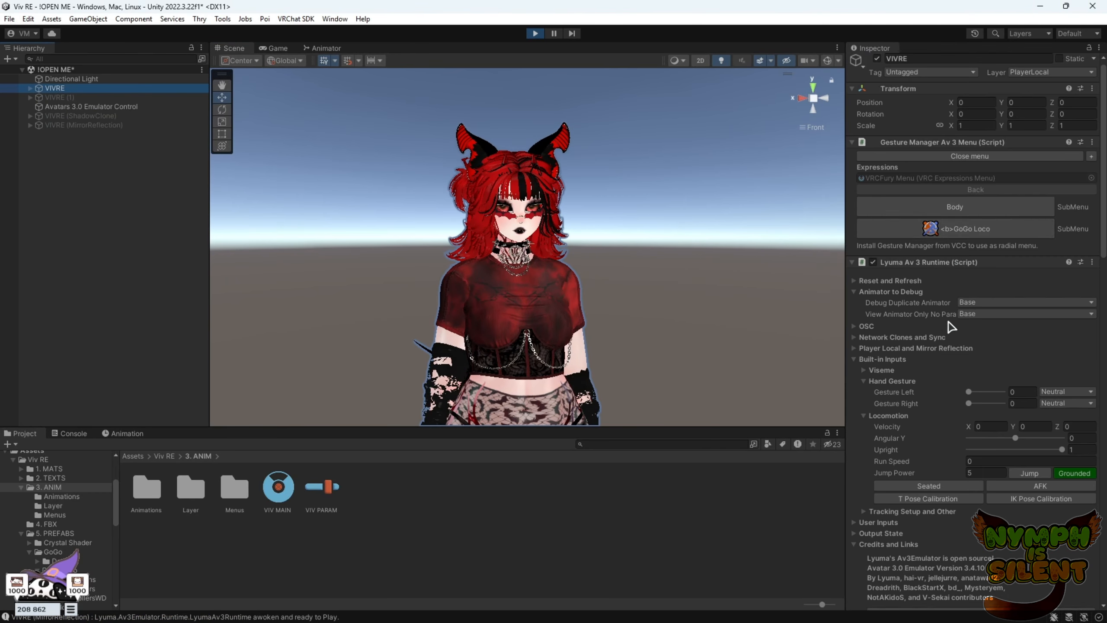
Test the Bat Ears toggle in the Body submenu by switching it on and off repeatedly, and exit Play mode.
{"action": "left_click", "coordinate": [970, 205]}
{"action": "left_click", "coordinate": [975, 216]}
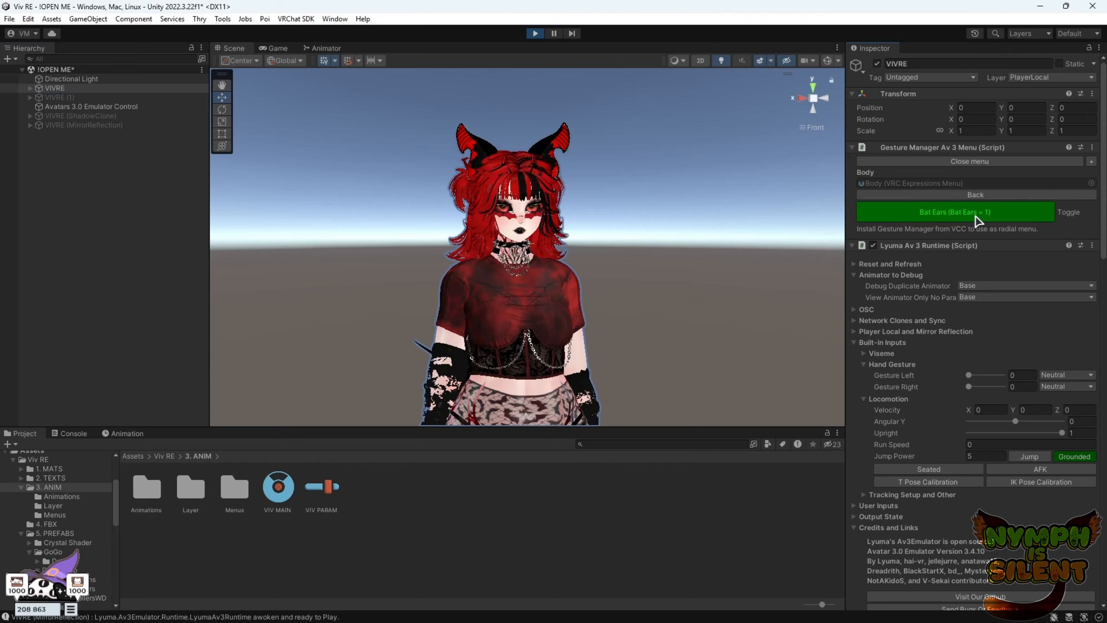
{"action": "left_click", "coordinate": [802, 99]}
{"action": "left_click", "coordinate": [824, 99]}
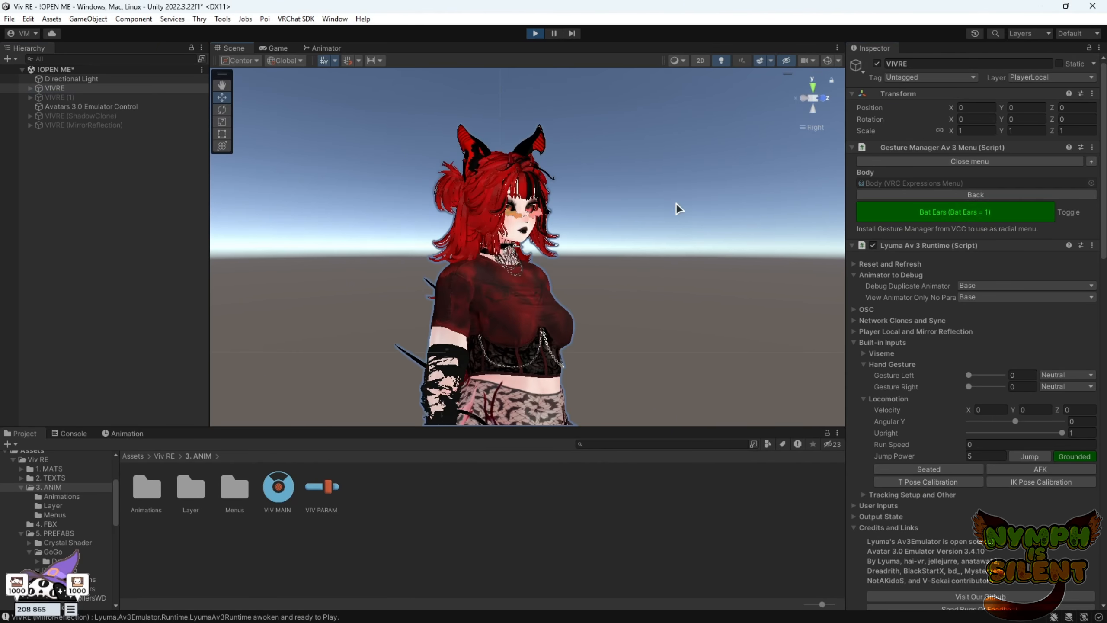
{"action": "scroll", "coordinate": [676, 208], "scroll_direction": "up", "scroll_amount": 5}
{"action": "left_click", "coordinate": [907, 213]}
{"action": "left_click", "coordinate": [987, 214]}
{"action": "left_click", "coordinate": [987, 211]}
{"action": "left_click", "coordinate": [987, 211]}
{"action": "left_click", "coordinate": [988, 214]}
{"action": "left_click", "coordinate": [988, 214]}
{"action": "left_click", "coordinate": [534, 34]}
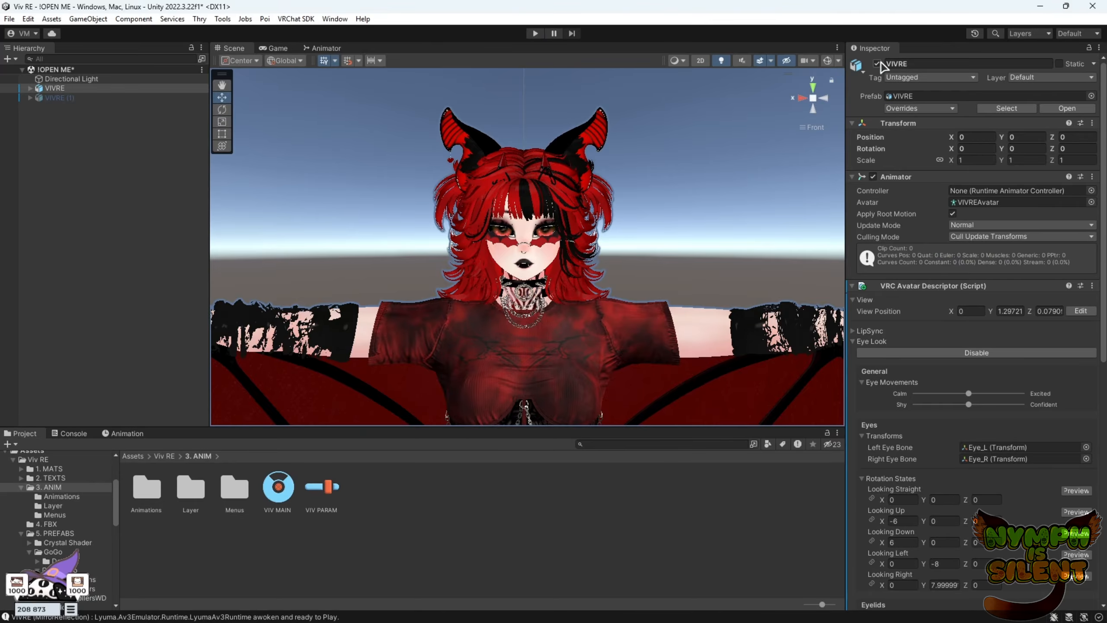
Hide the VIVRE avatar in the scene view and activate the VIVRE (1) copy.
{"action": "left_click", "coordinate": [4, 88]}
{"action": "left_click", "coordinate": [56, 98]}
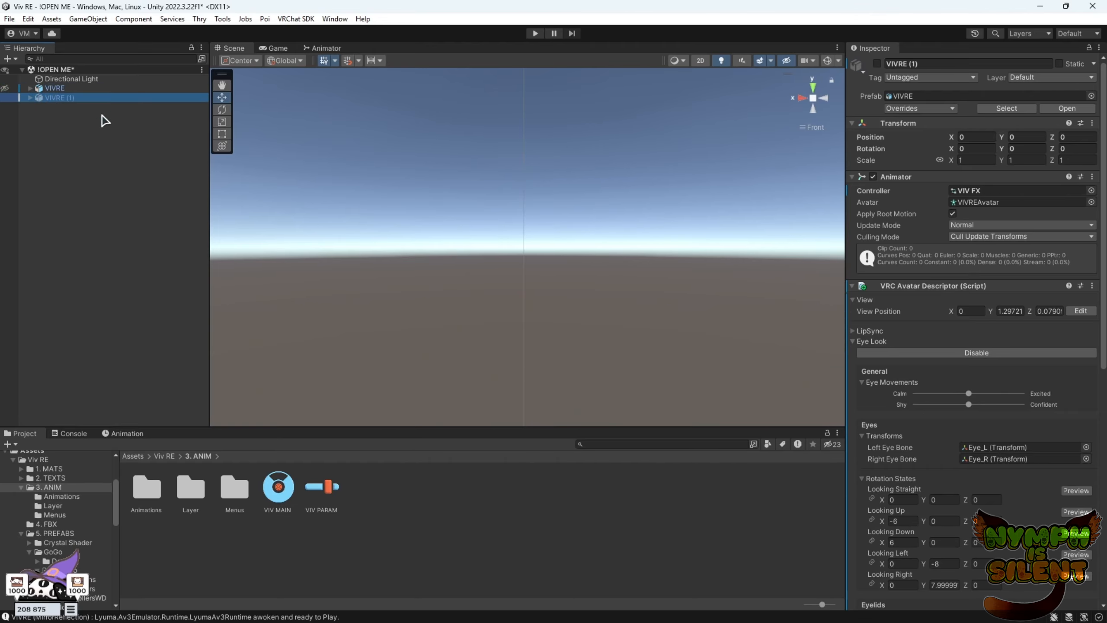
{"action": "left_click", "coordinate": [877, 63]}
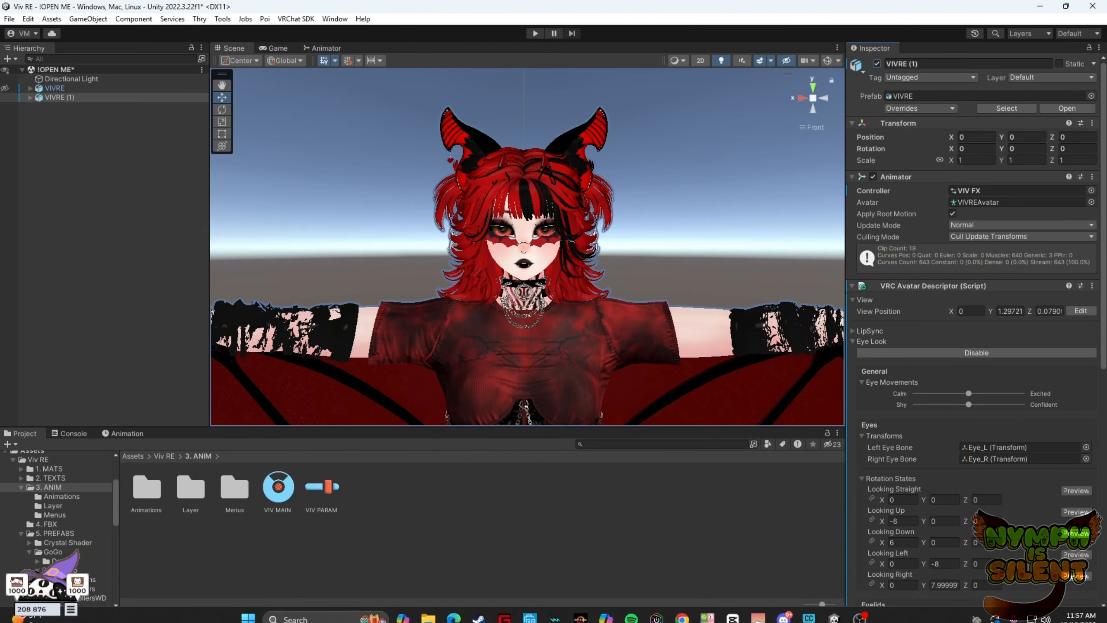
Create a new animation clip for VIVRE (1) named Ear Color in the Animations folder.
{"action": "scroll", "coordinate": [628, 159], "scroll_direction": "up", "scroll_amount": 3}
{"action": "left_click_drag", "start_coordinate": [628, 159], "coordinate": [627, 187], "text": "alt"}
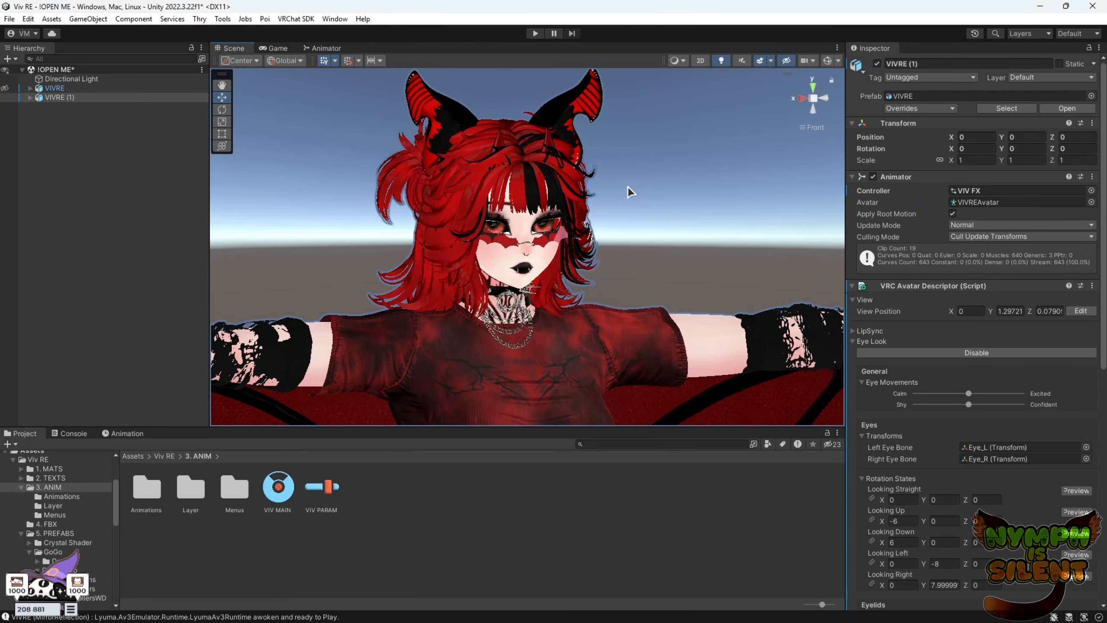
{"action": "scroll", "coordinate": [480, 302], "scroll_direction": "down", "scroll_amount": 2}
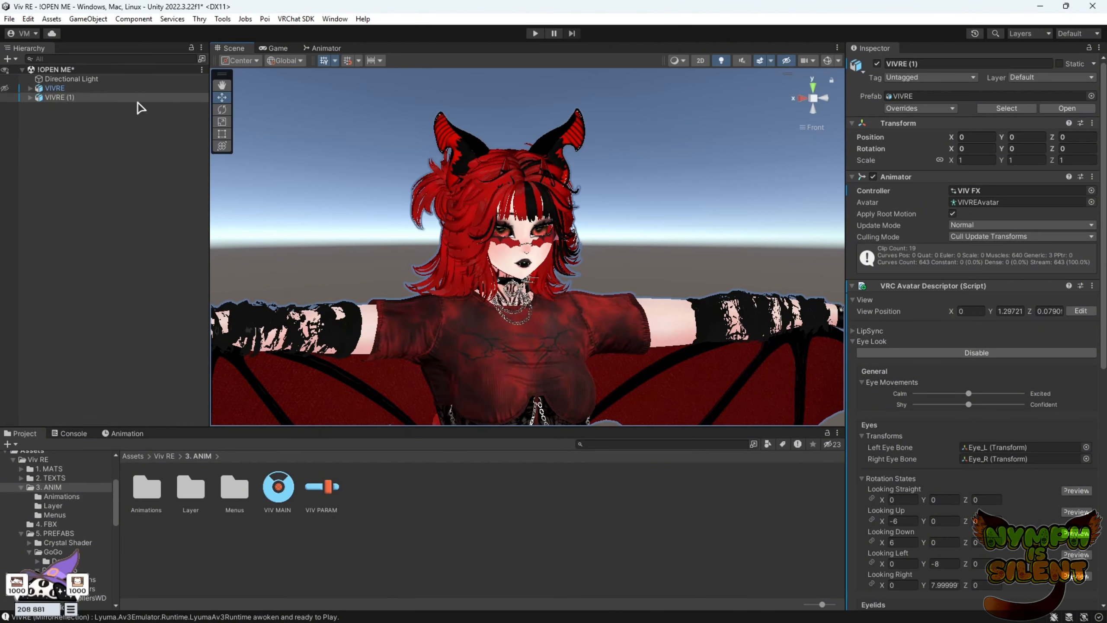
{"action": "left_click", "coordinate": [822, 99]}
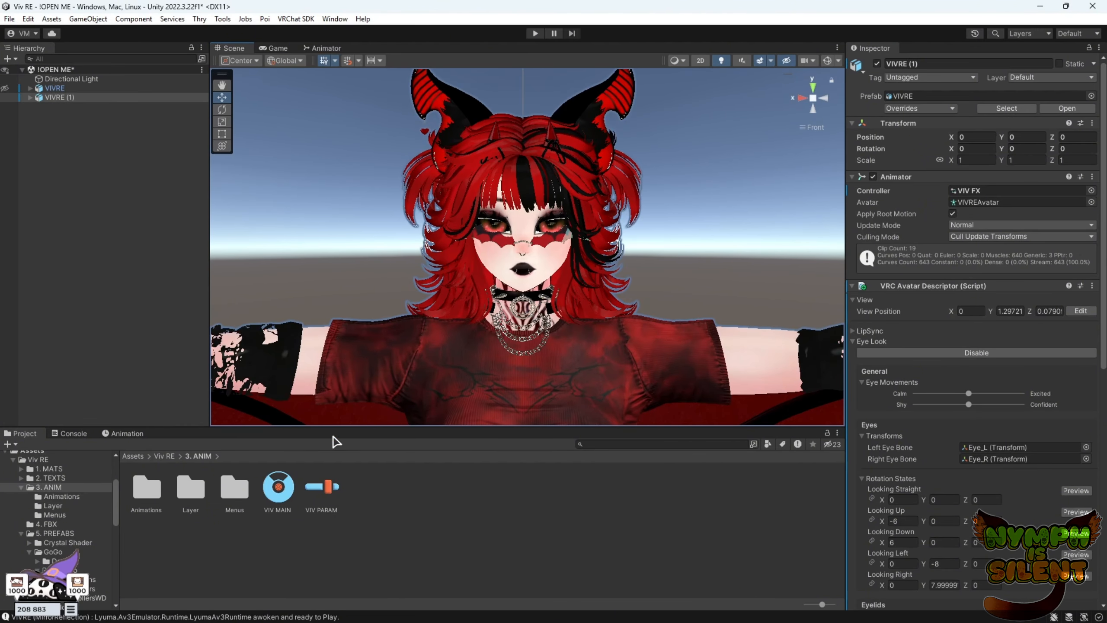
{"action": "left_click", "coordinate": [147, 435]}
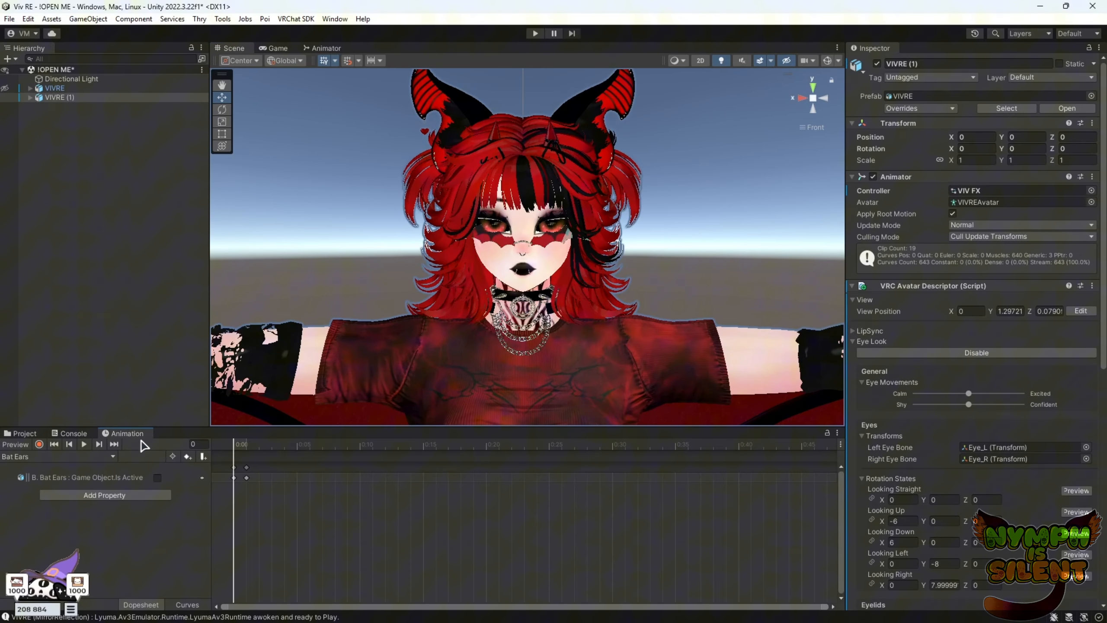
{"action": "left_click", "coordinate": [114, 458]}
{"action": "left_click", "coordinate": [73, 594]}
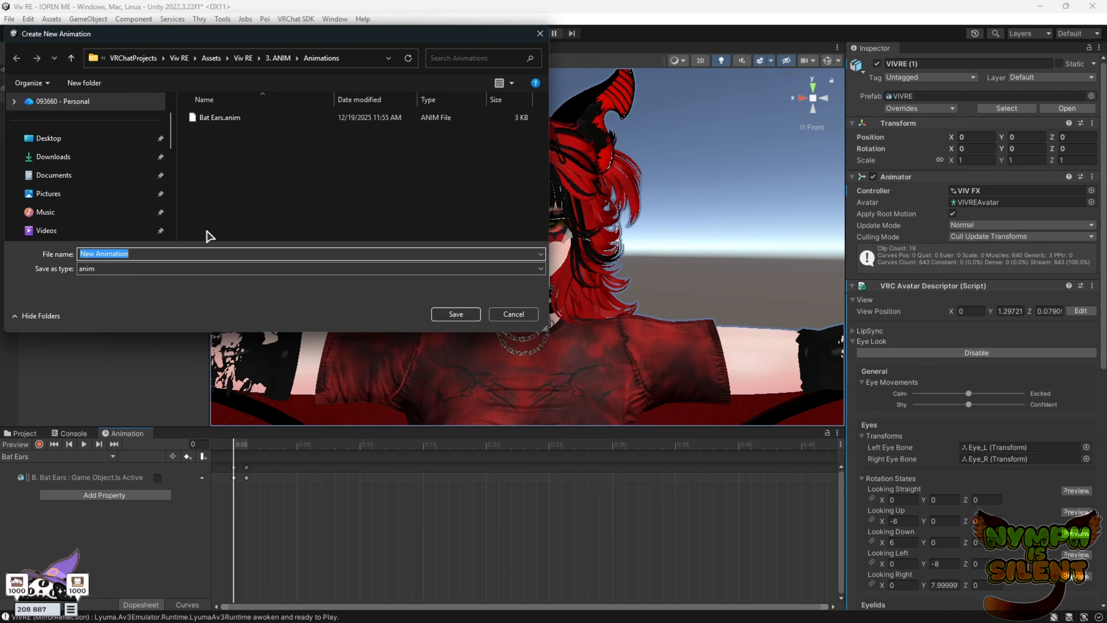
{"action": "type", "text": "Ear Colo"}
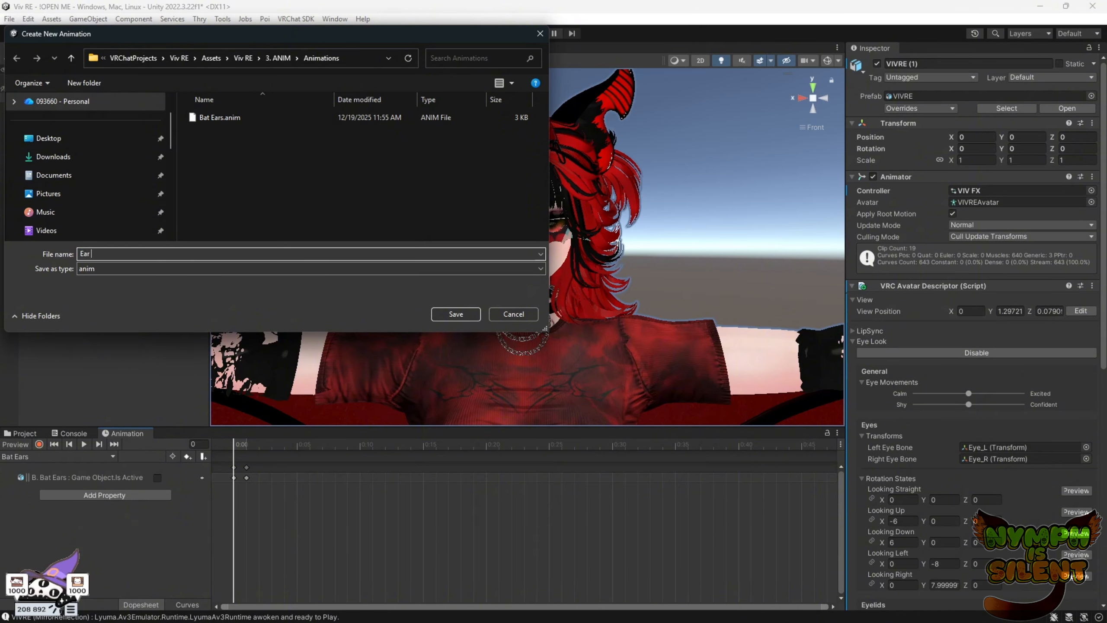
{"action": "left_click", "coordinate": [471, 313]}
Select the B. Bat Ears mesh, expand its BAT EARS material, and unlock the shader with animation recording off.
{"action": "middle_click_drag", "start_coordinate": [585, 335], "coordinate": [612, 72]}
{"action": "middle_click_drag", "start_coordinate": [641, 392], "coordinate": [638, 300]}
{"action": "scroll", "coordinate": [647, 190], "scroll_direction": "up", "scroll_amount": 4}
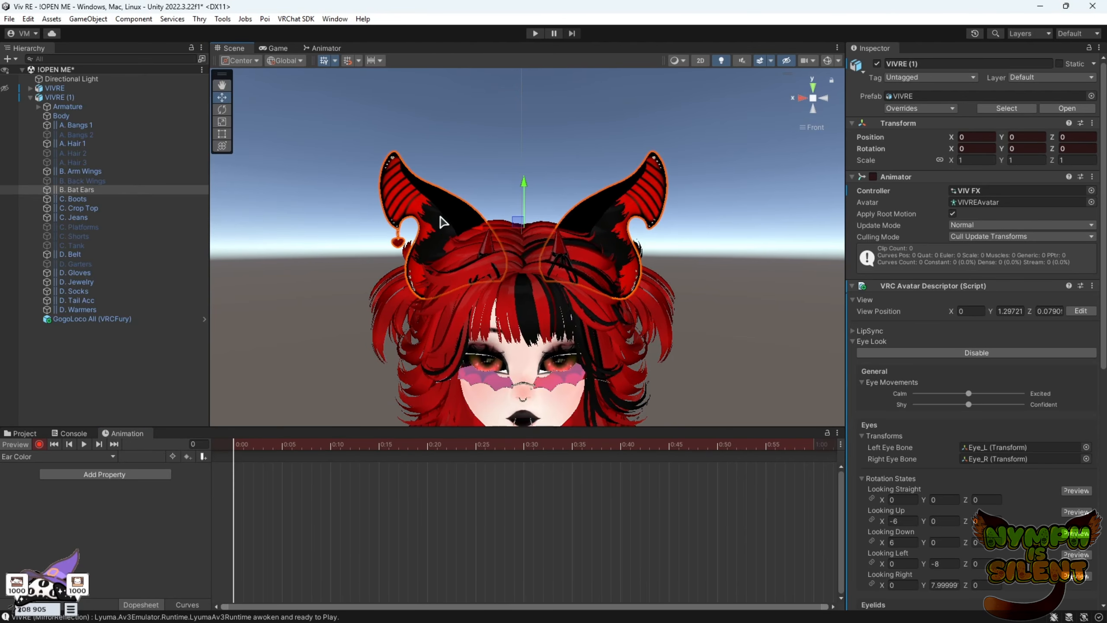
{"action": "left_click", "coordinate": [441, 222]}
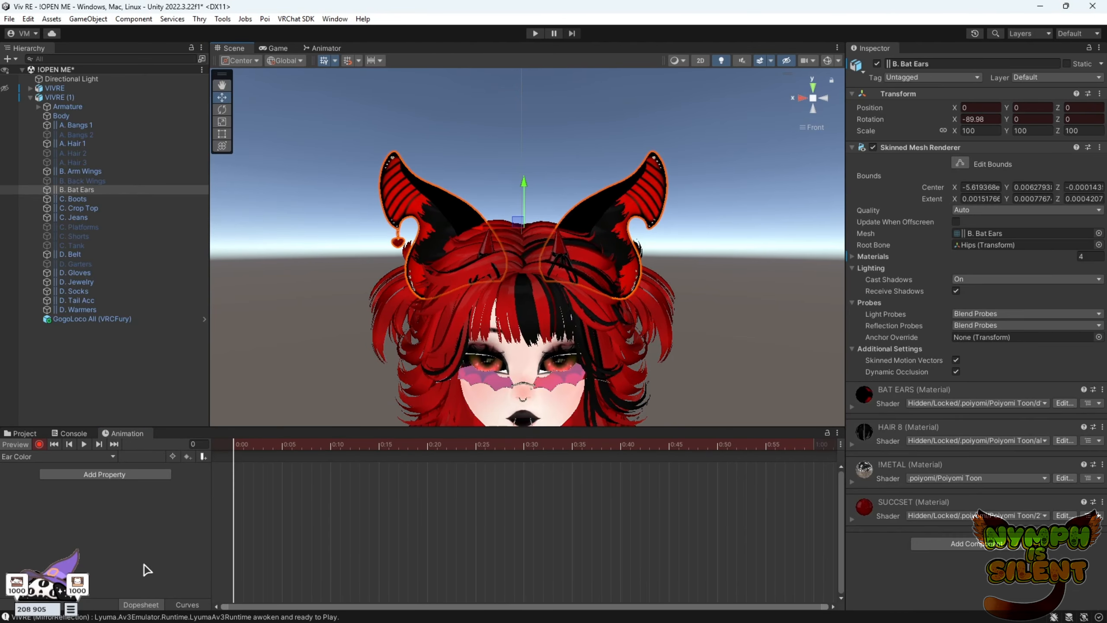
{"action": "left_click", "coordinate": [855, 410]}
{"action": "scroll", "coordinate": [952, 440], "scroll_direction": "down", "scroll_amount": 5}
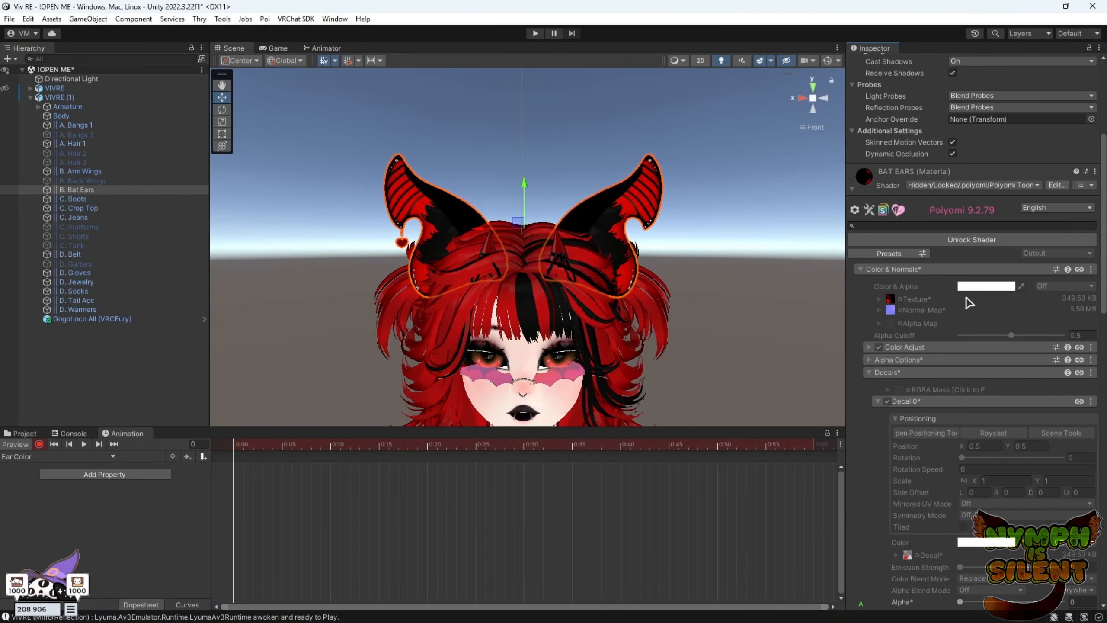
{"action": "left_click", "coordinate": [39, 445]}
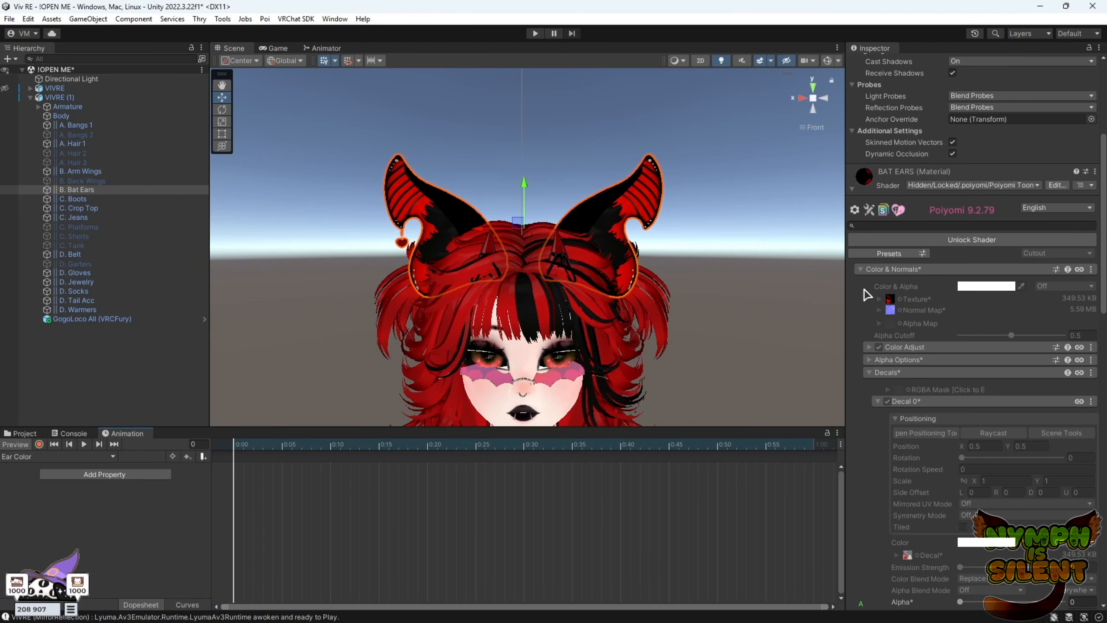
{"action": "left_click", "coordinate": [989, 240]}
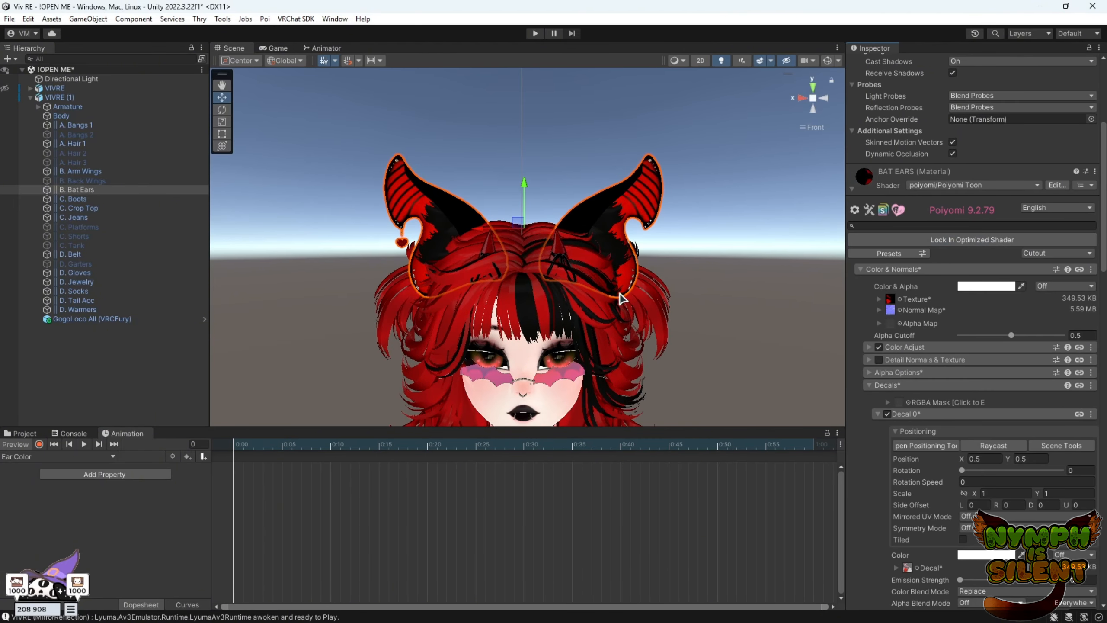
Record a keyframe at frame 0 of Ear Color with the bat ears' Decal 0 Alpha at 0.
{"action": "scroll", "coordinate": [622, 300], "scroll_direction": "down", "scroll_amount": 4}
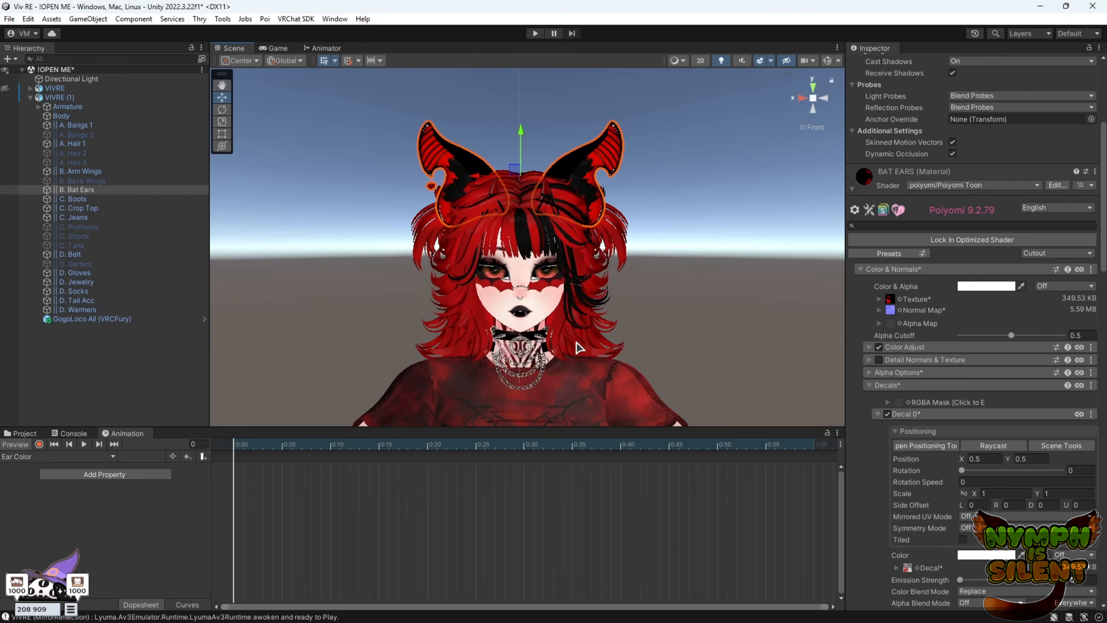
{"action": "middle_click_drag", "start_coordinate": [576, 342], "coordinate": [575, 323]}
{"action": "left_click", "coordinate": [40, 444]}
{"action": "scroll", "coordinate": [597, 190], "scroll_direction": "up", "scroll_amount": 2}
{"action": "middle_click_drag", "start_coordinate": [596, 189], "coordinate": [617, 228]}
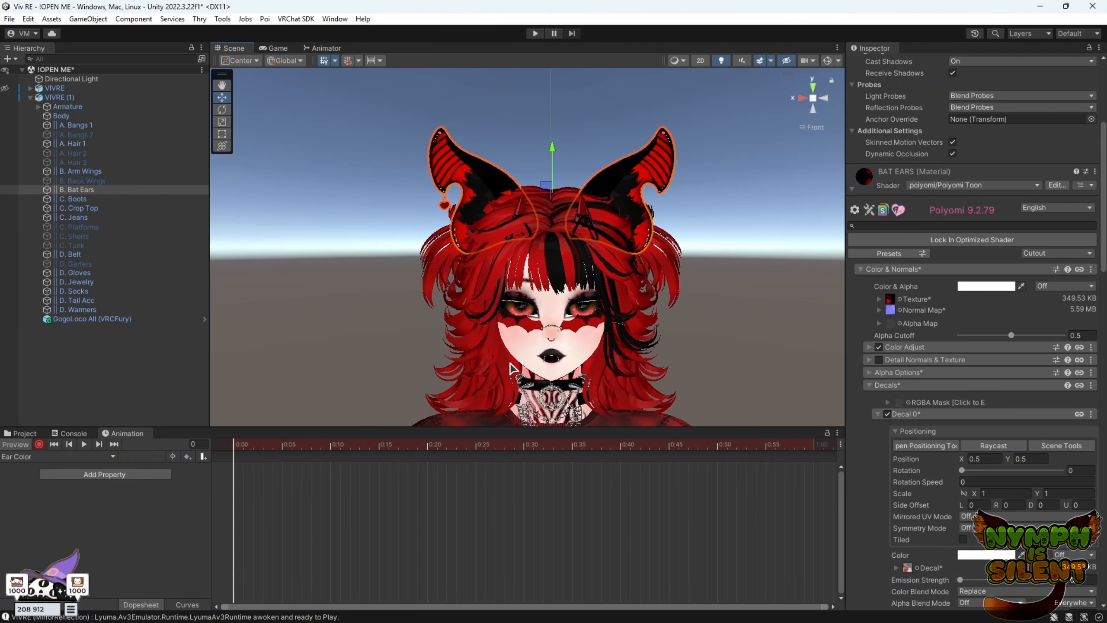
{"action": "scroll", "coordinate": [962, 414], "scroll_direction": "down", "scroll_amount": 5}
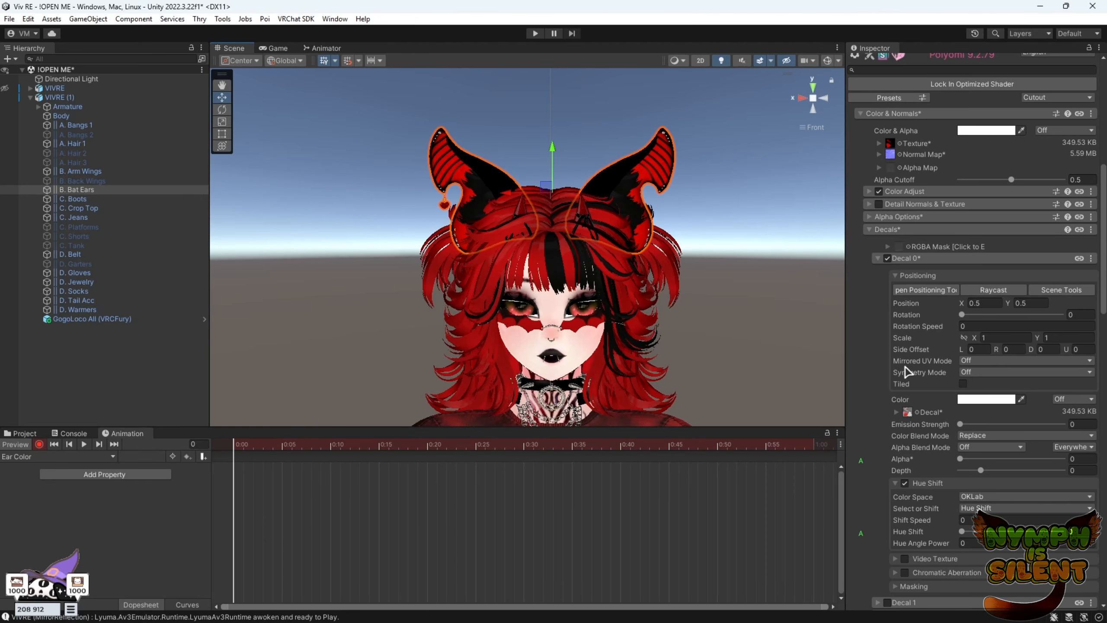
{"action": "right_click", "coordinate": [904, 458]}
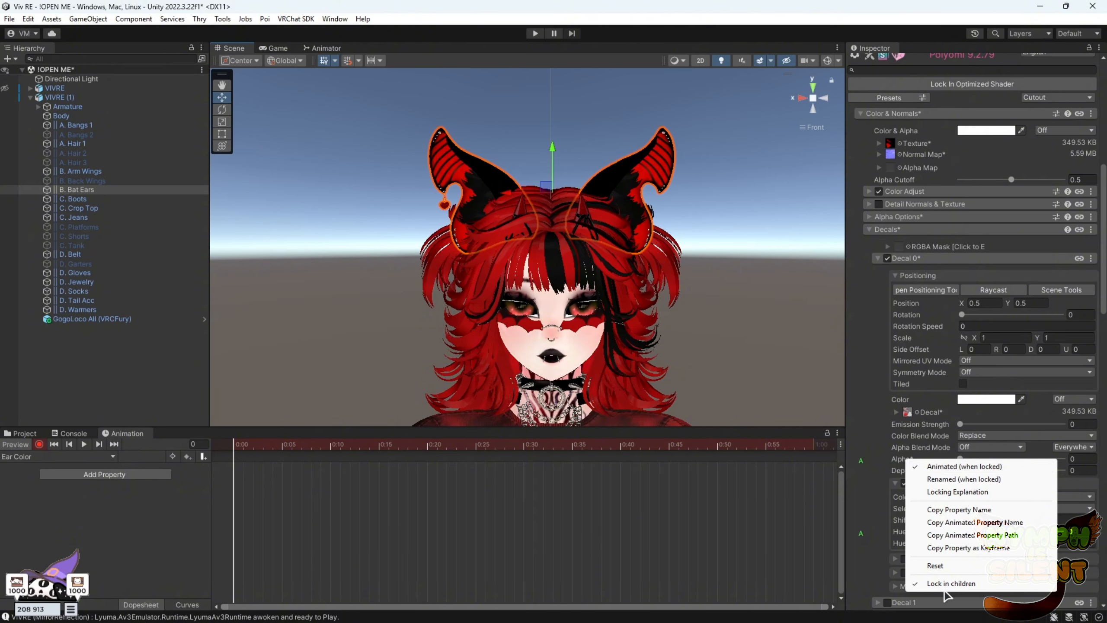
{"action": "left_click", "coordinate": [973, 447]}
{"action": "left_click", "coordinate": [947, 455]}
{"action": "left_click_drag", "start_coordinate": [960, 460], "coordinate": [874, 464]}
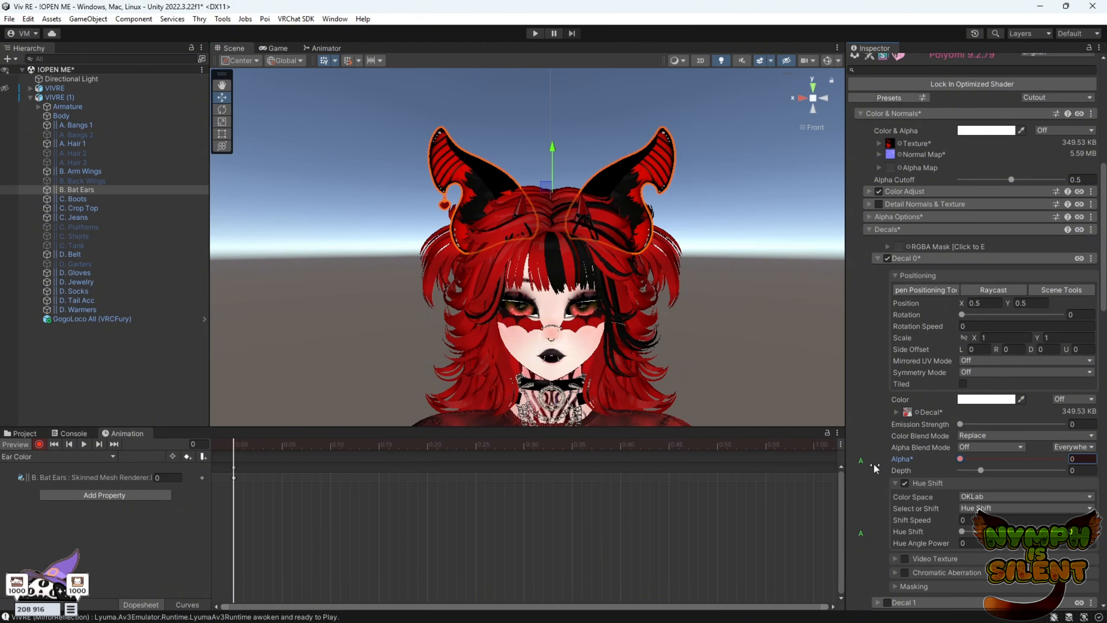
Record the Decal 0 Alpha at 1 on frame 1, stop recording, and return the playhead to frame 0.
{"action": "left_click", "coordinate": [246, 455]}
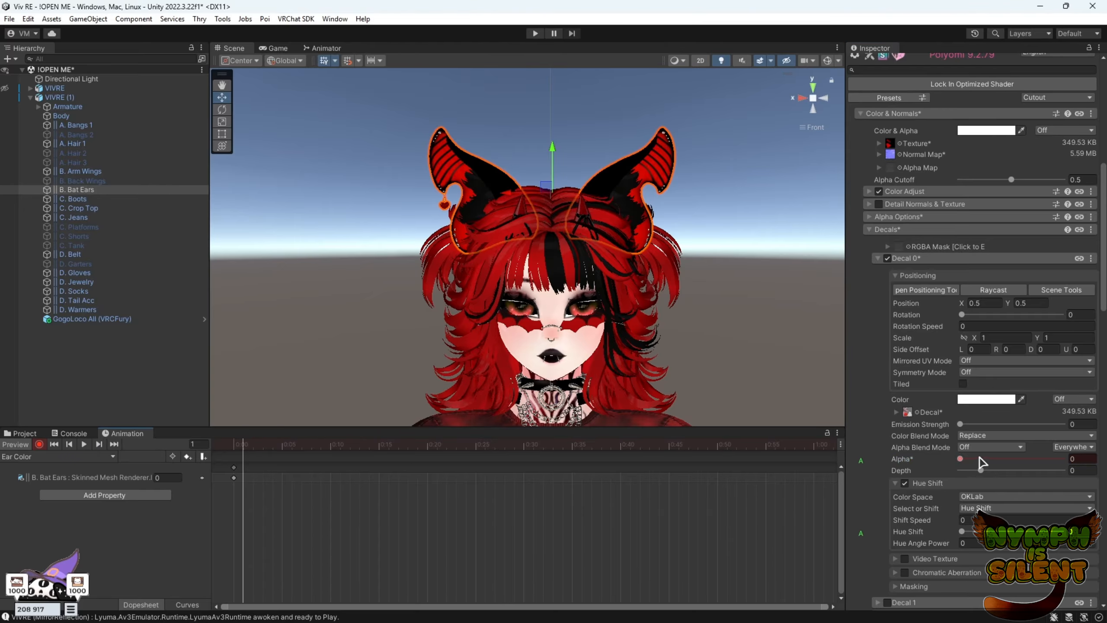
{"action": "left_click_drag", "start_coordinate": [981, 461], "coordinate": [1062, 459]}
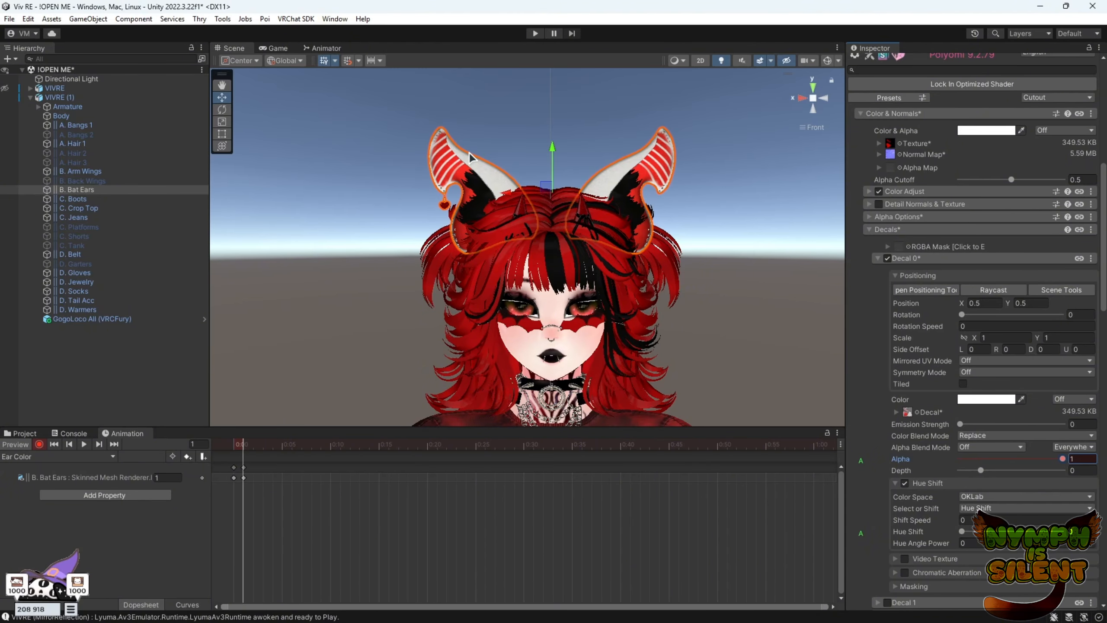
{"action": "left_click", "coordinate": [39, 444]}
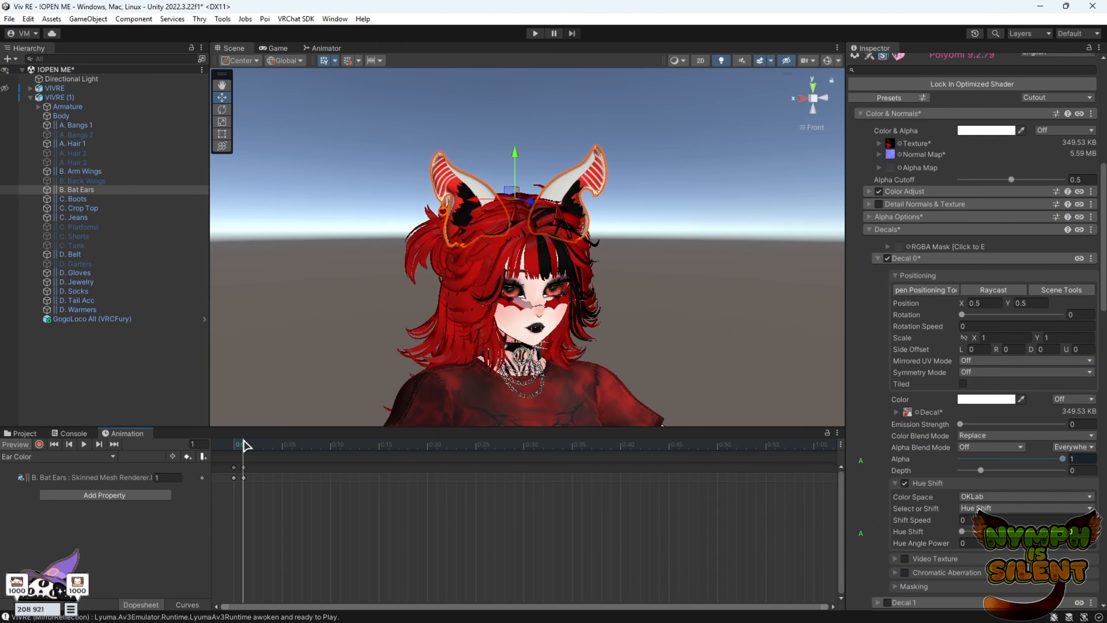
{"action": "left_click_drag", "start_coordinate": [243, 439], "coordinate": [162, 439]}
Add a second control to the VIV MAIN expressions menu in the 3. ANIM folder.
{"action": "left_click", "coordinate": [24, 433]}
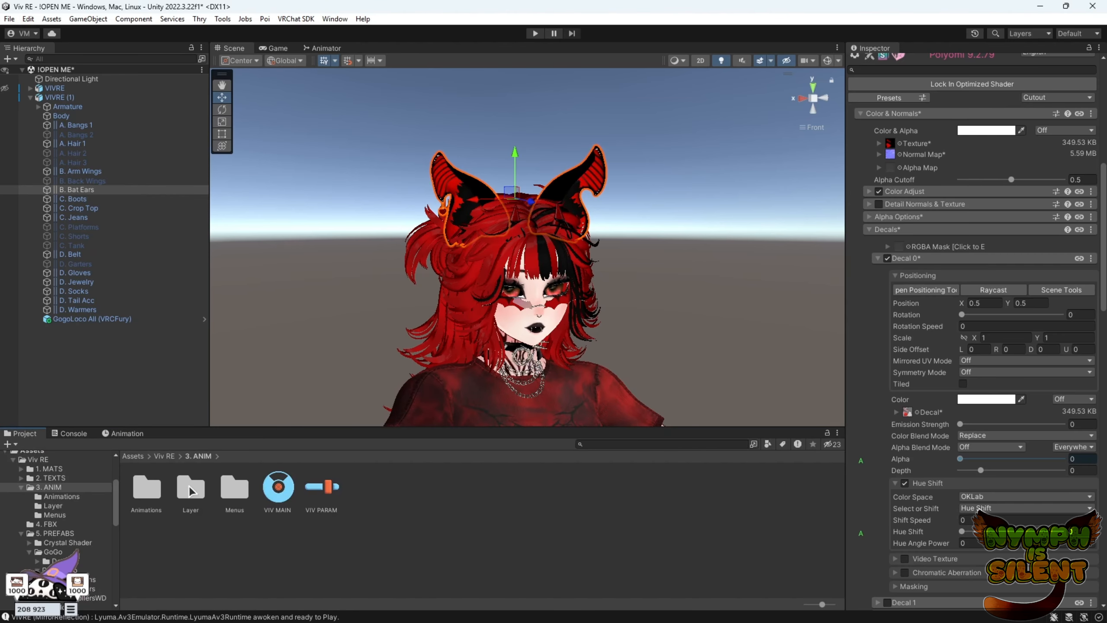
{"action": "left_click", "coordinate": [501, 492]}
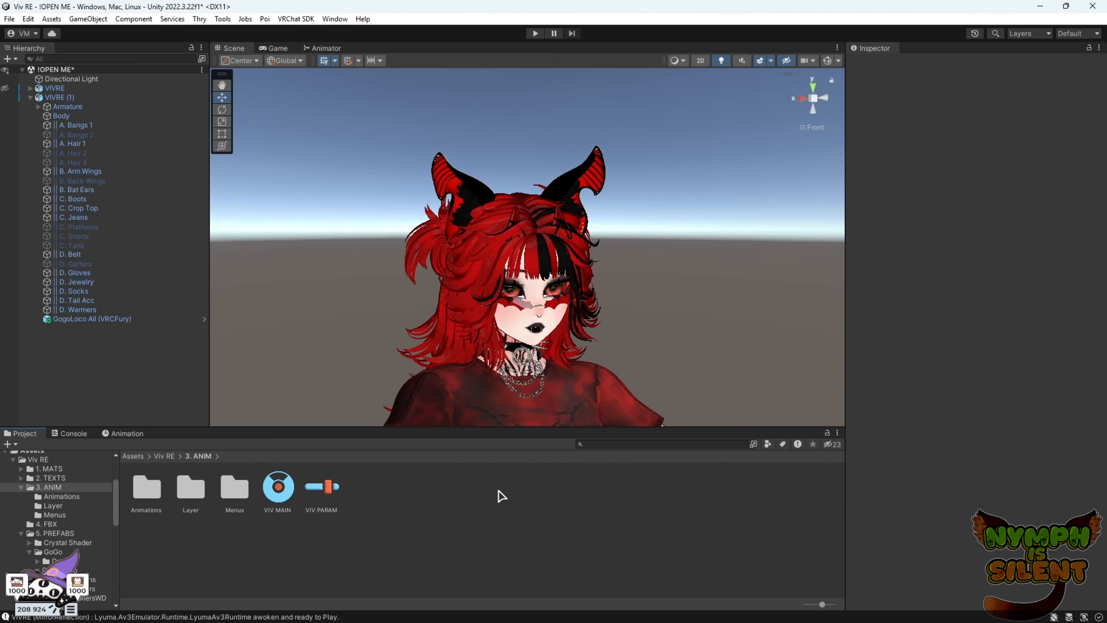
{"action": "left_click", "coordinate": [279, 489]}
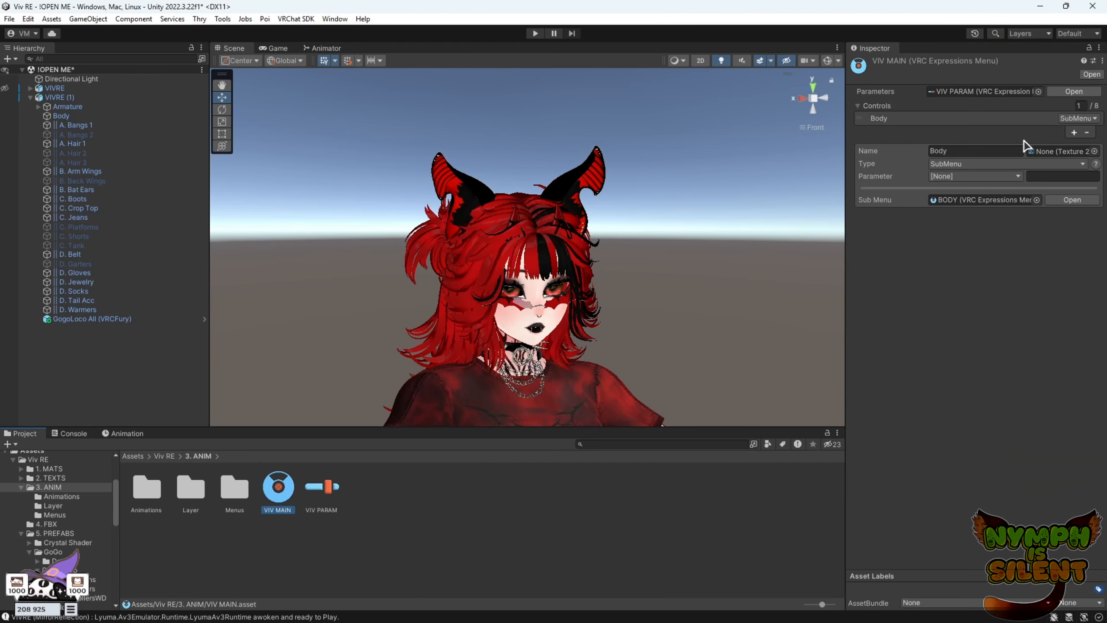
{"action": "left_click", "coordinate": [1072, 133]}
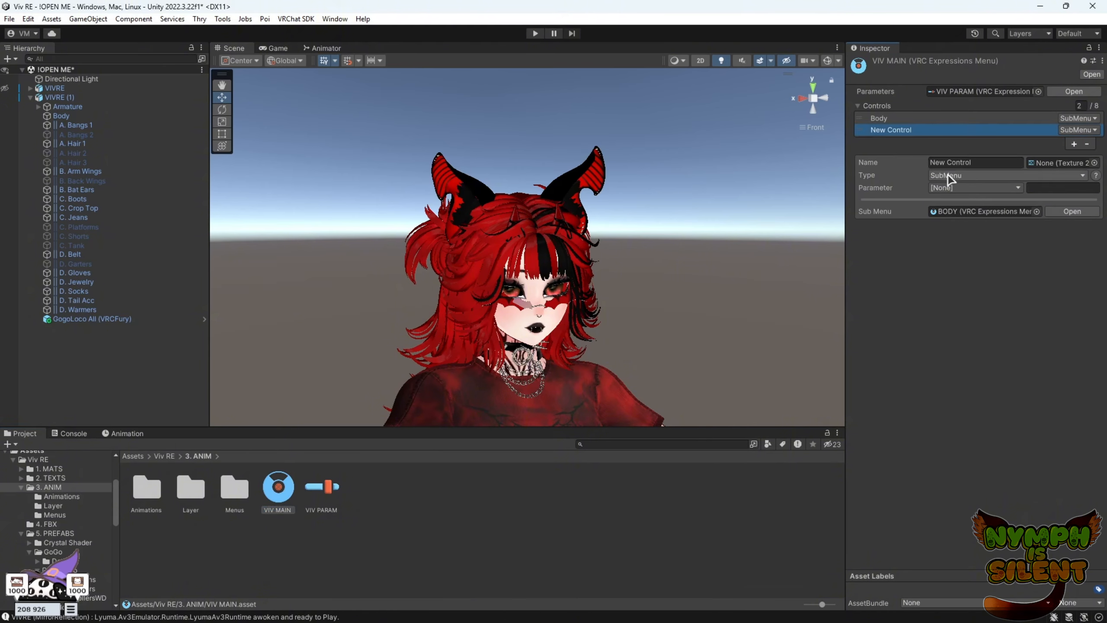
{"action": "left_click", "coordinate": [956, 165]}
Create a COLORS expressions menu in the 3. ANIM folder using VIV PARAM, with a Toggle control named Bat Ears.
{"action": "right_click", "coordinate": [413, 497]}
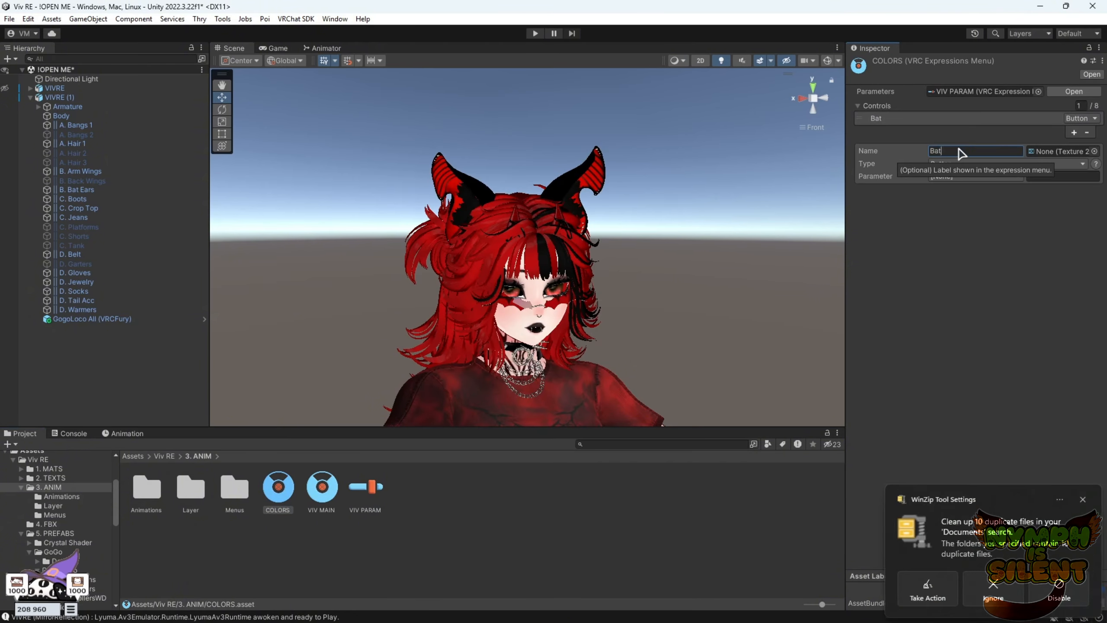
{"action": "left_click", "coordinate": [977, 164]}
{"action": "left_click", "coordinate": [959, 189]}
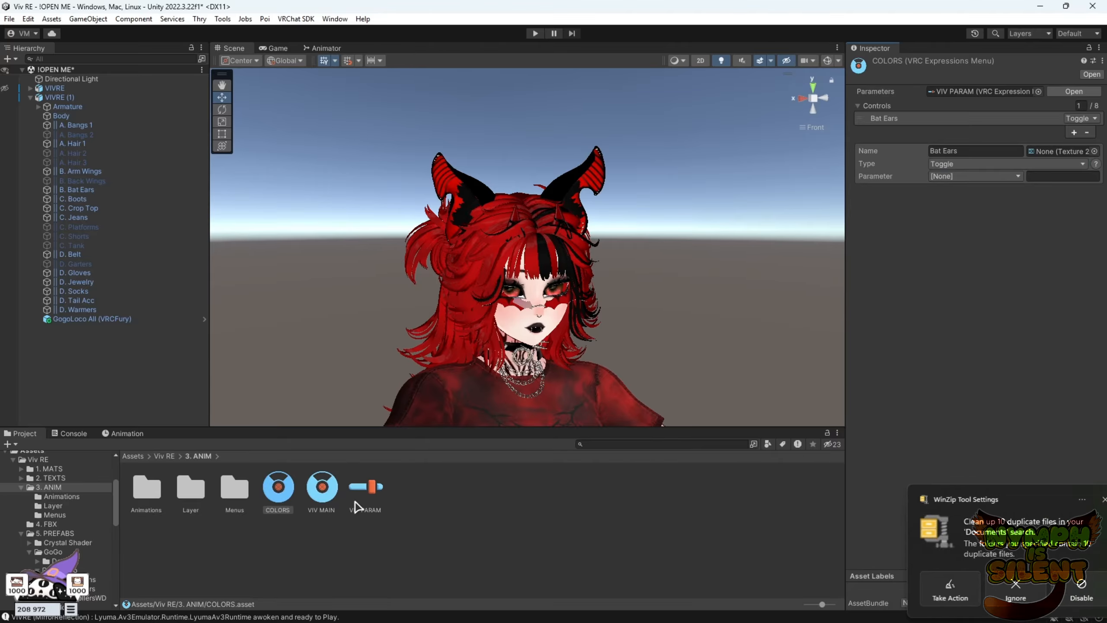
Add a Bool parameter named Ear Color to both the animator controller and the VIV PARAM expression parameters.
{"action": "left_click", "coordinate": [365, 486]}
{"action": "left_click", "coordinate": [339, 48]}
{"action": "left_click", "coordinate": [267, 60]}
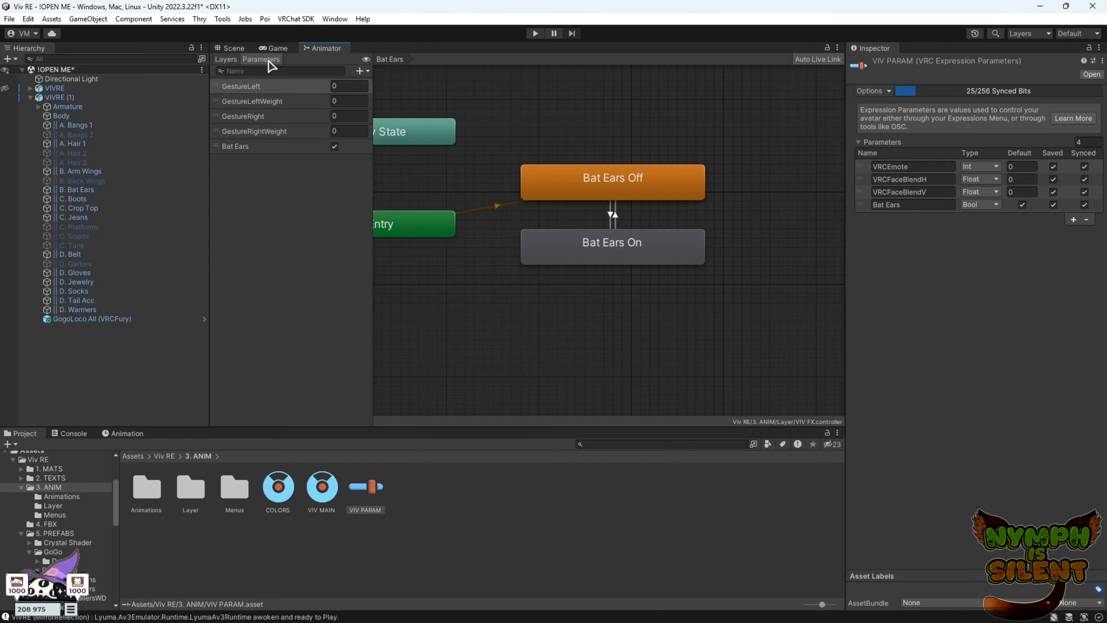
{"action": "left_click", "coordinate": [362, 71]}
{"action": "left_click", "coordinate": [370, 113]}
{"action": "type", "text": "Ear Color"}
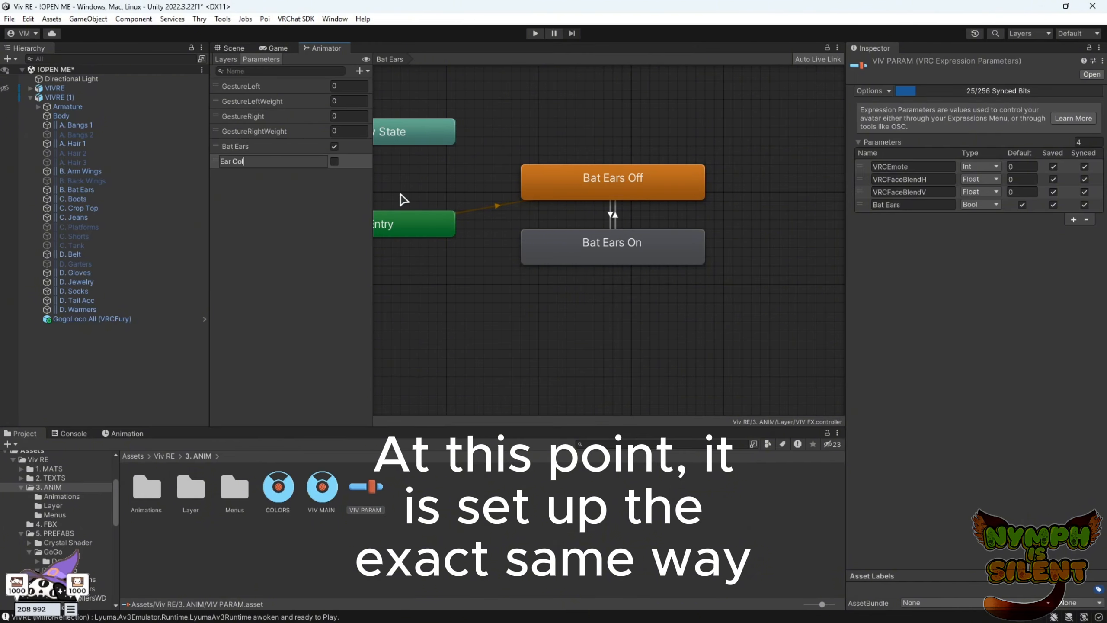
{"action": "left_click", "coordinate": [1073, 220]}
{"action": "left_click", "coordinate": [937, 214]}
{"action": "type", "text": "Ear"}
Build an Ear Color animator layer from two Ear Color animation states, with transitions between them in both directions.
{"action": "left_click", "coordinate": [226, 59]}
{"action": "left_click", "coordinate": [238, 184]}
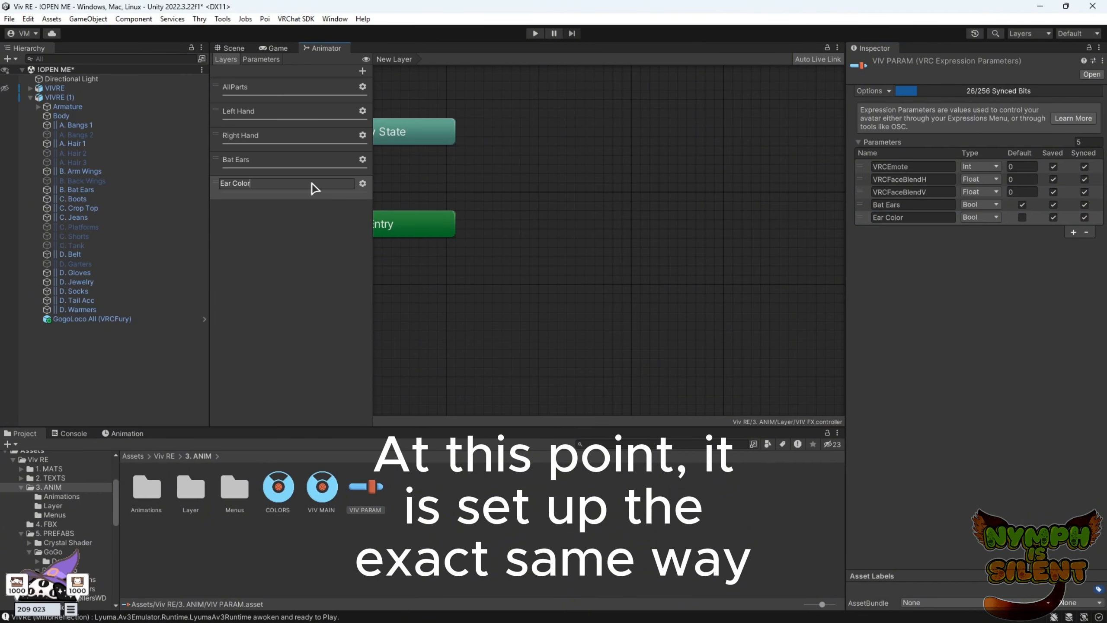
{"action": "double_click", "coordinate": [147, 488]}
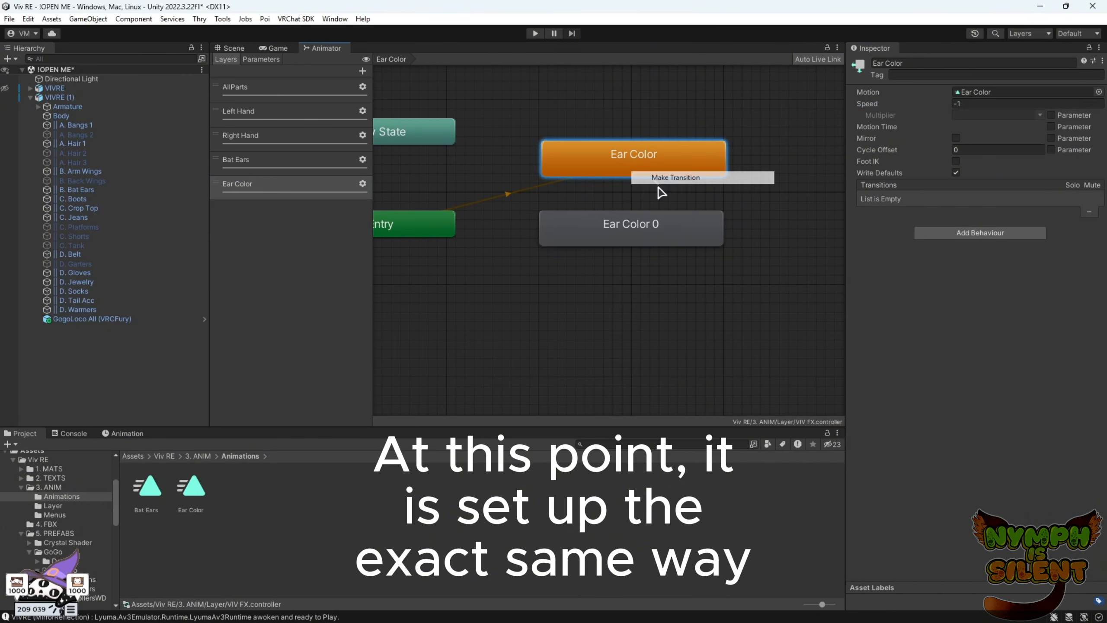
{"action": "left_click", "coordinate": [634, 192]}
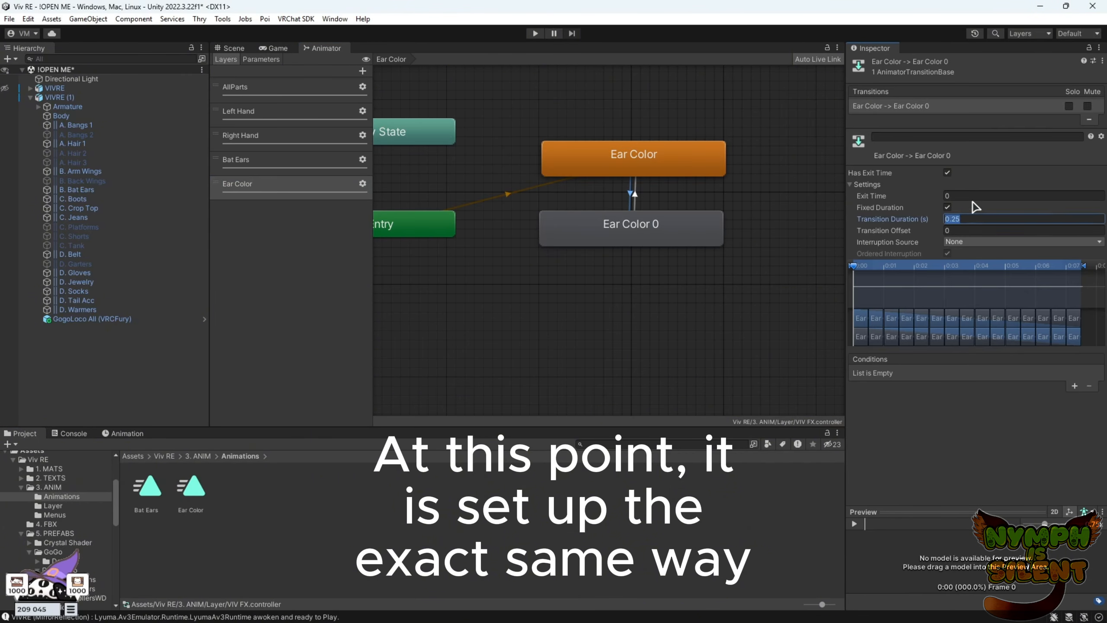
{"action": "left_click", "coordinate": [635, 194]}
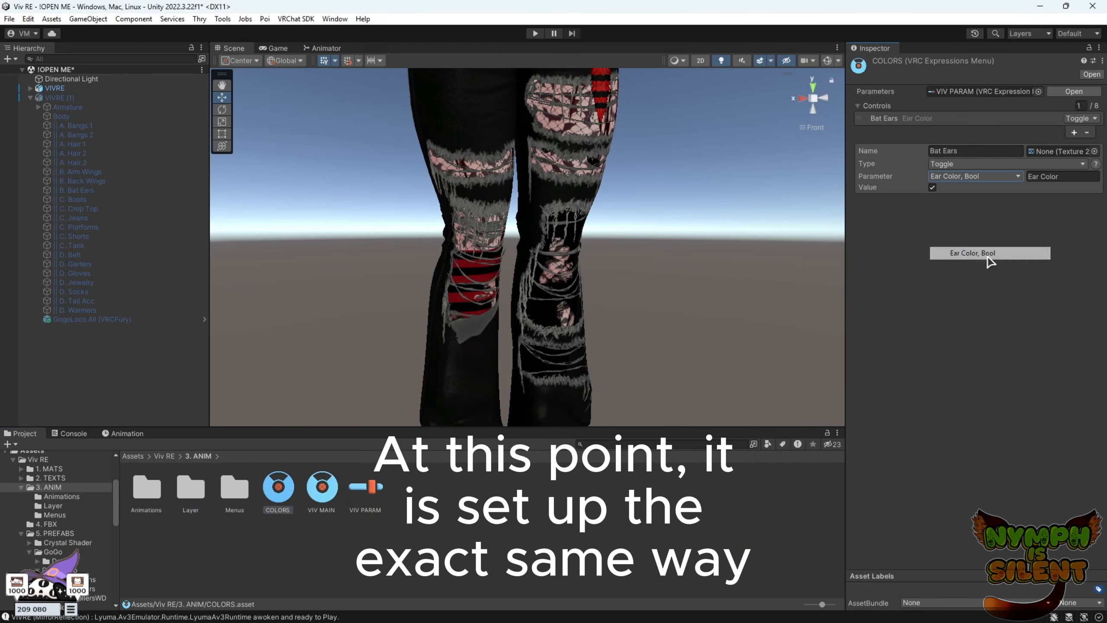
Save the scene and test the Bat Ears color toggle on and off in Play mode, then exit Play mode.
{"action": "left_click", "coordinate": [9, 18]}
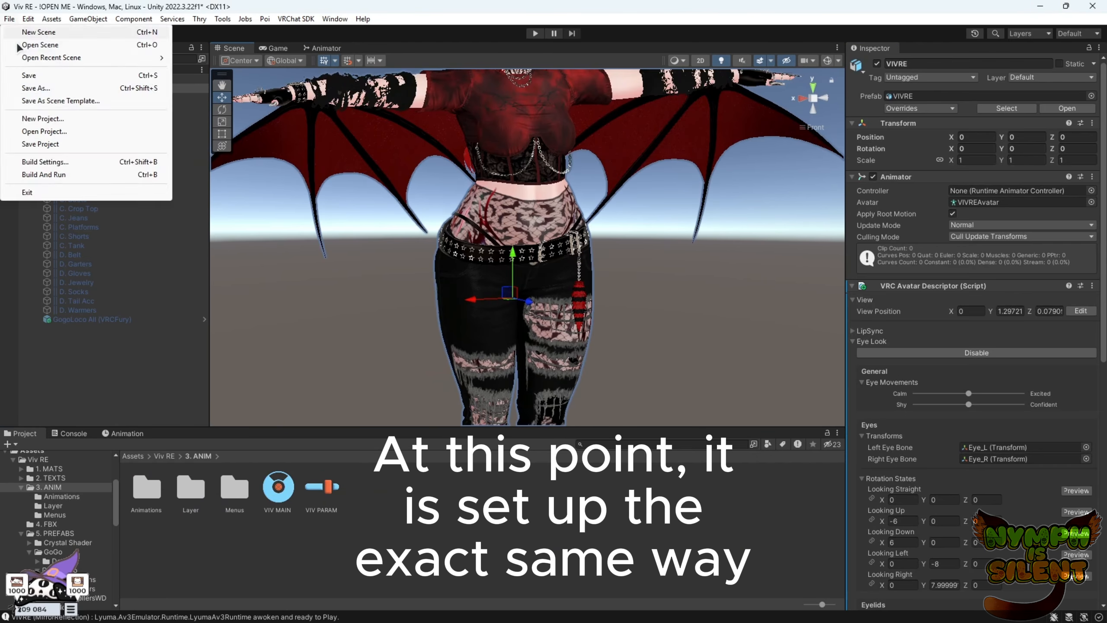
{"action": "left_click", "coordinate": [29, 75]}
{"action": "left_click", "coordinate": [535, 34]}
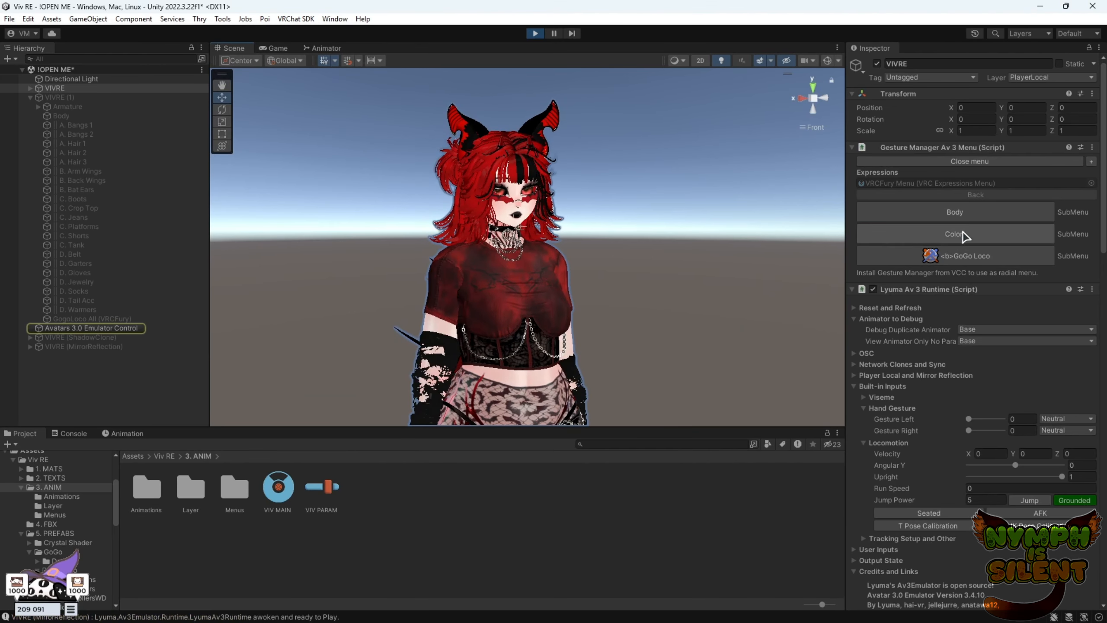
{"action": "left_click", "coordinate": [976, 214]}
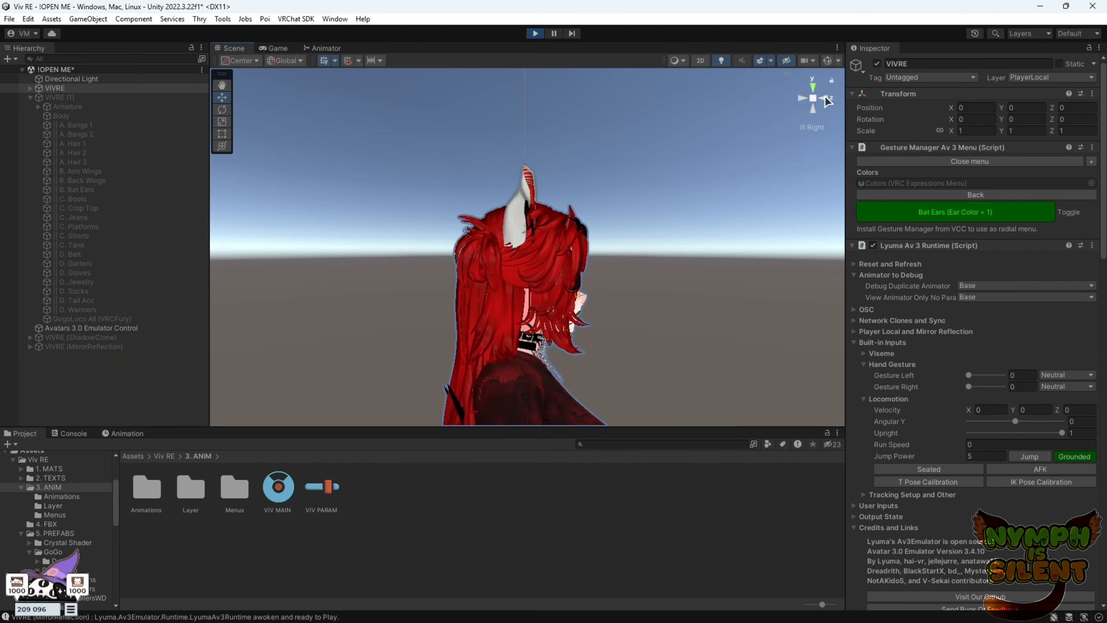
{"action": "left_click", "coordinate": [937, 211]}
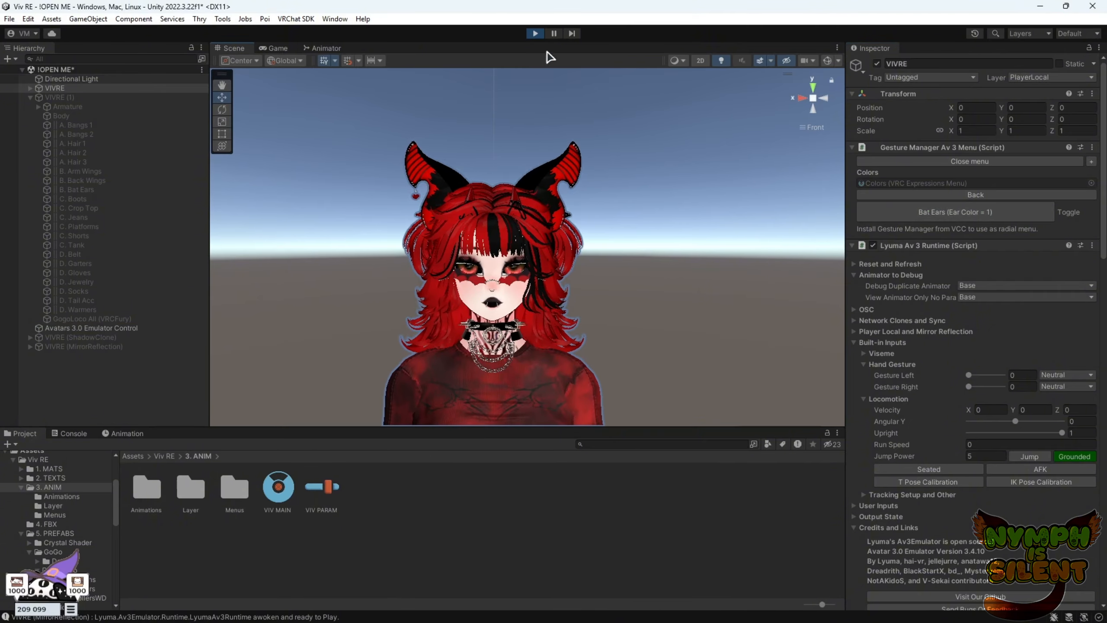
{"action": "left_click", "coordinate": [535, 34]}
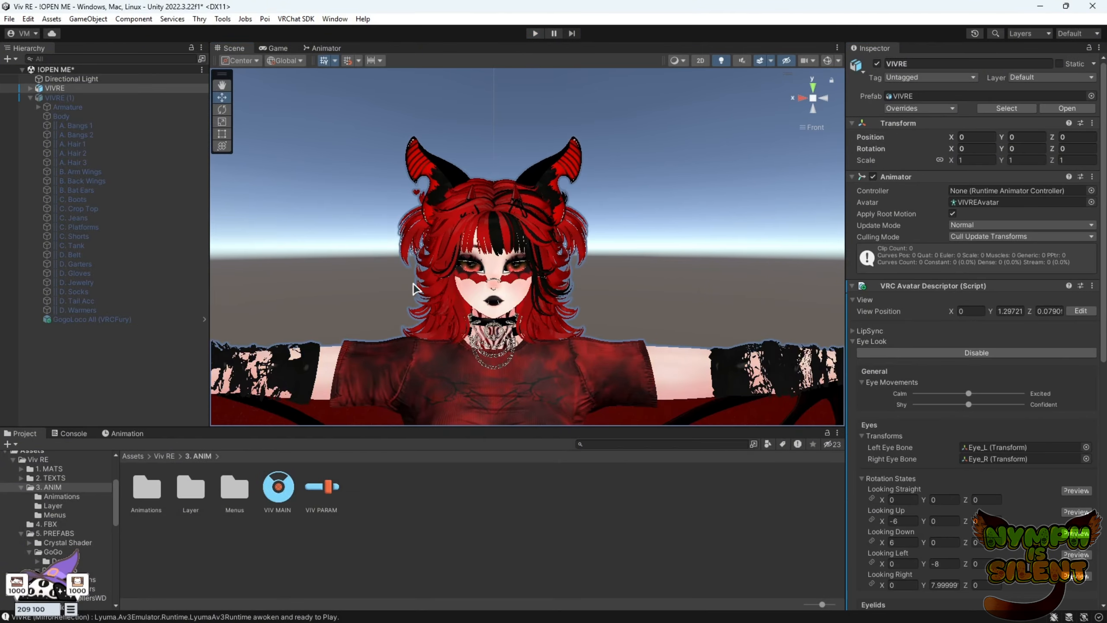
{"action": "scroll", "coordinate": [317, 278], "scroll_direction": "down", "scroll_amount": 3}
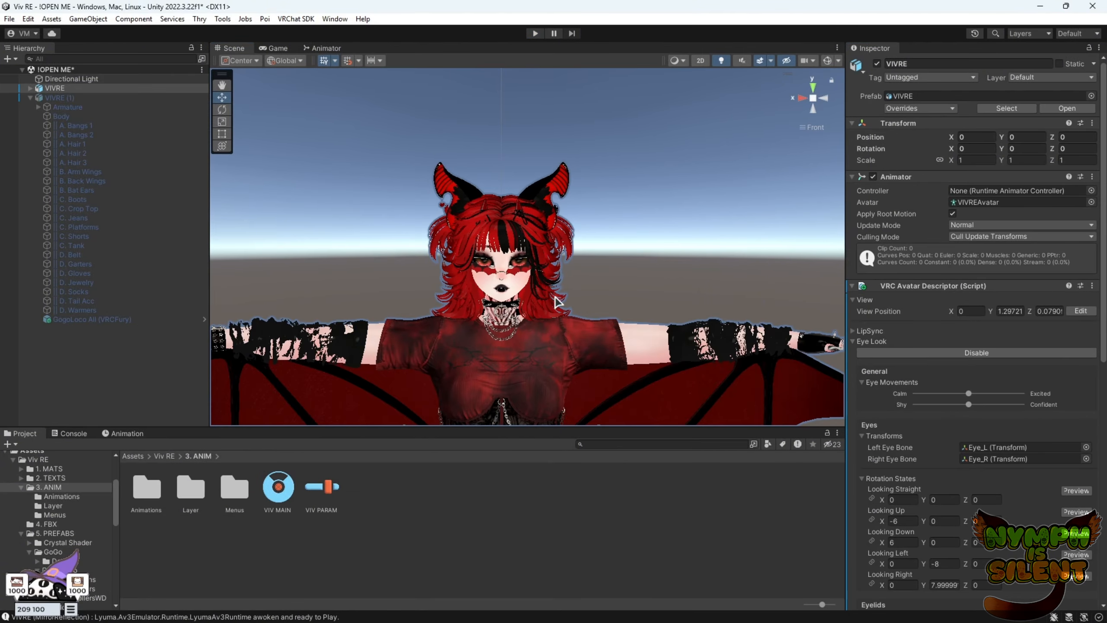
{"action": "middle_click_drag", "start_coordinate": [666, 307], "coordinate": [707, 251]}
{"action": "right_click_drag", "start_coordinate": [707, 251], "coordinate": [674, 292]}
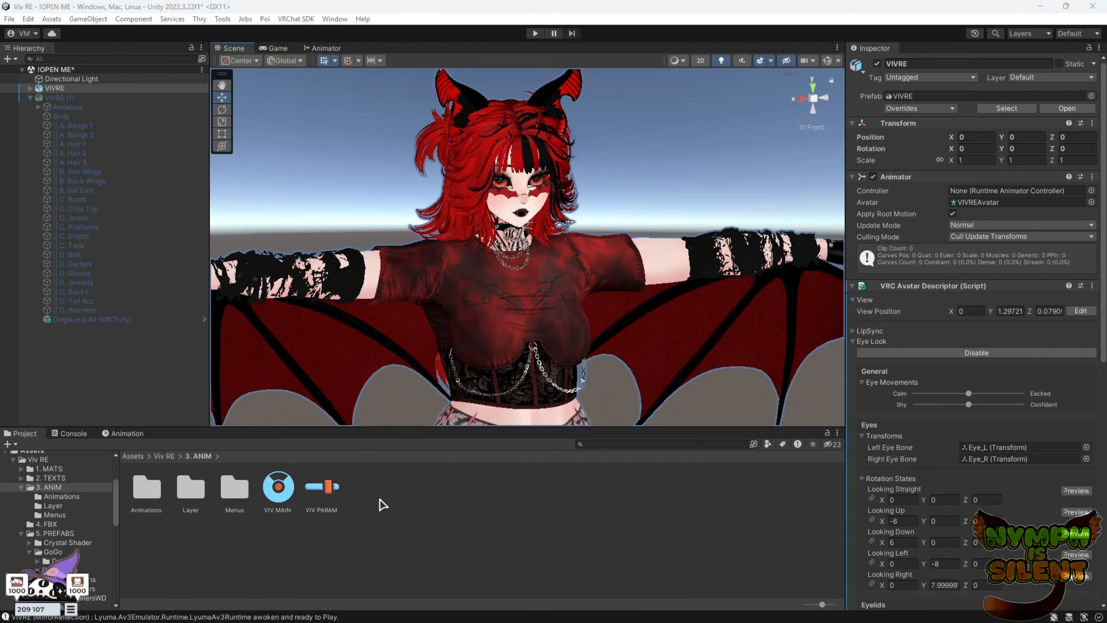
Create an expressions menu named HAIR and add a second Toggle control to the BODY menu.
{"action": "double_click", "coordinate": [252, 495]}
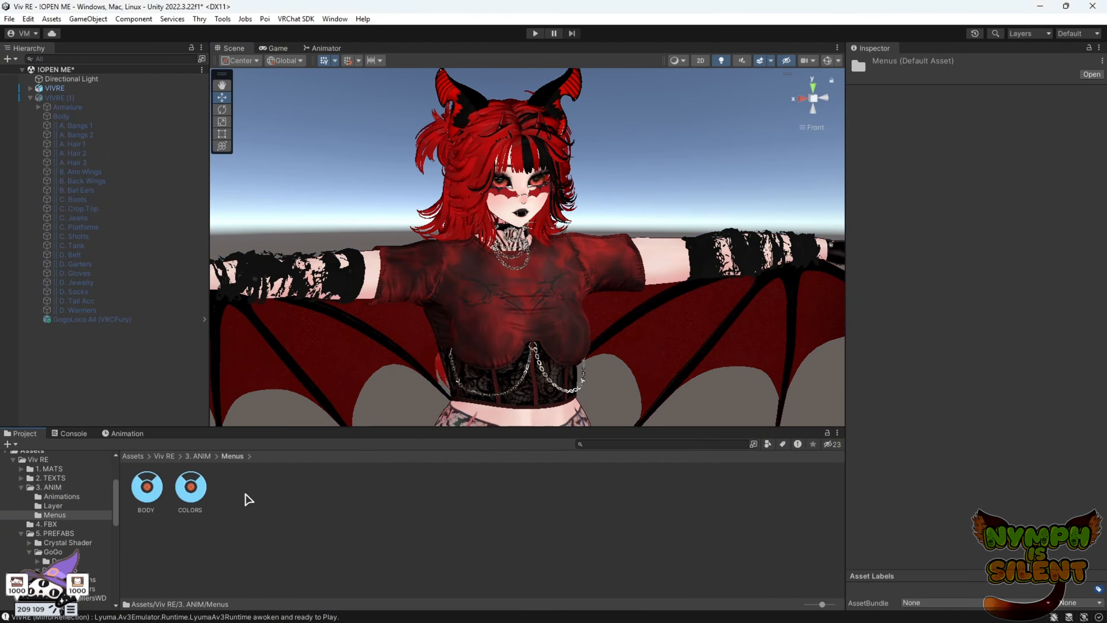
{"action": "right_click", "coordinate": [262, 500]}
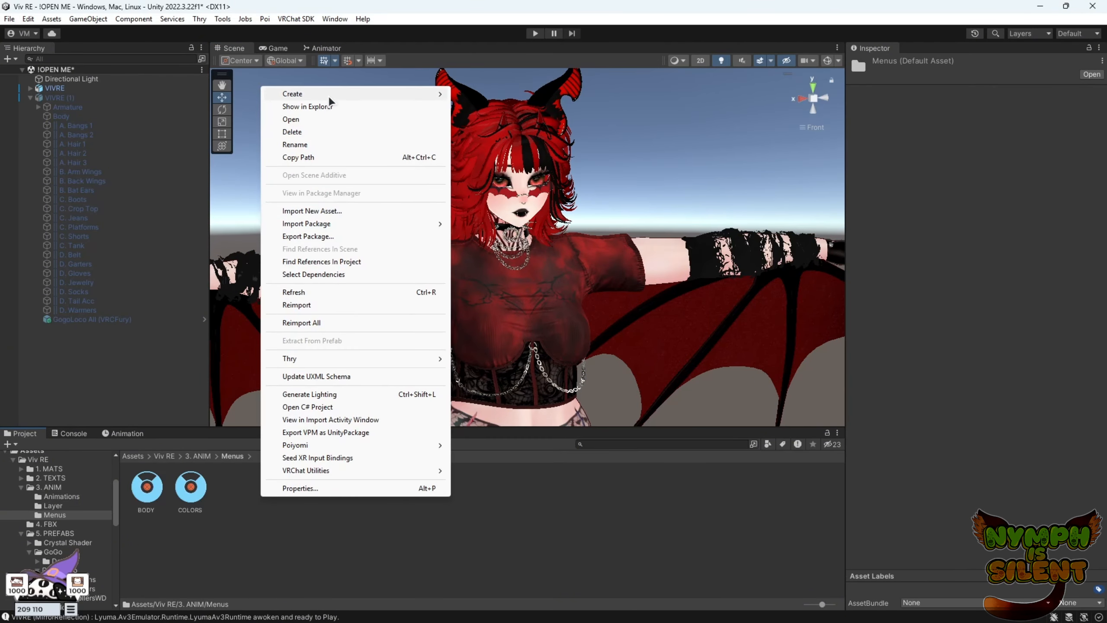
{"action": "left_click", "coordinate": [207, 458]}
{"action": "left_click", "coordinate": [198, 456]}
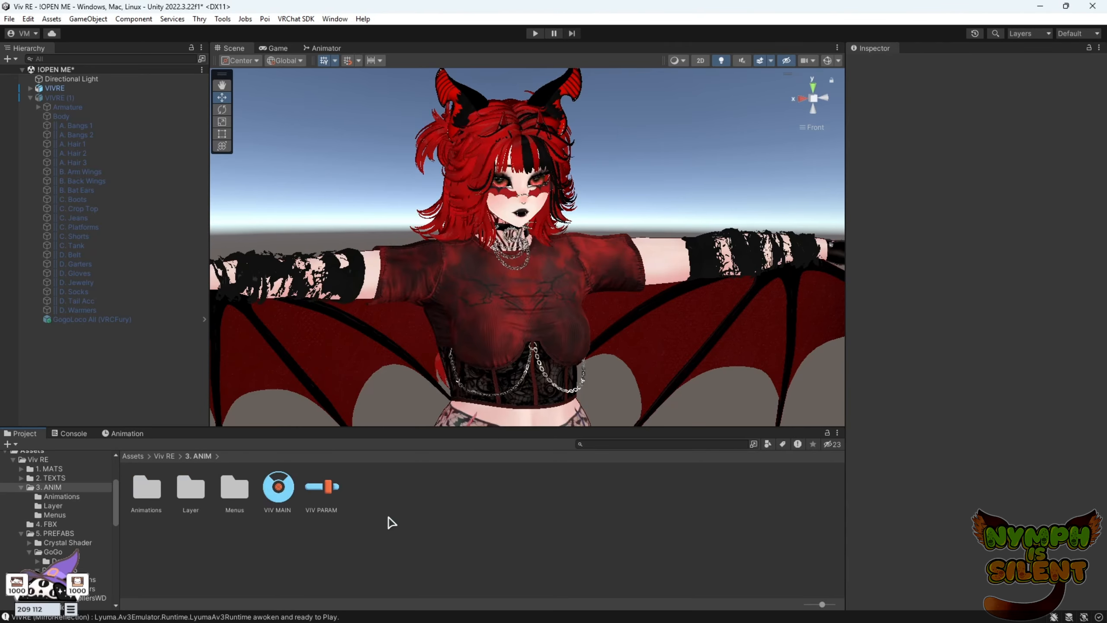
{"action": "right_click", "coordinate": [388, 522]}
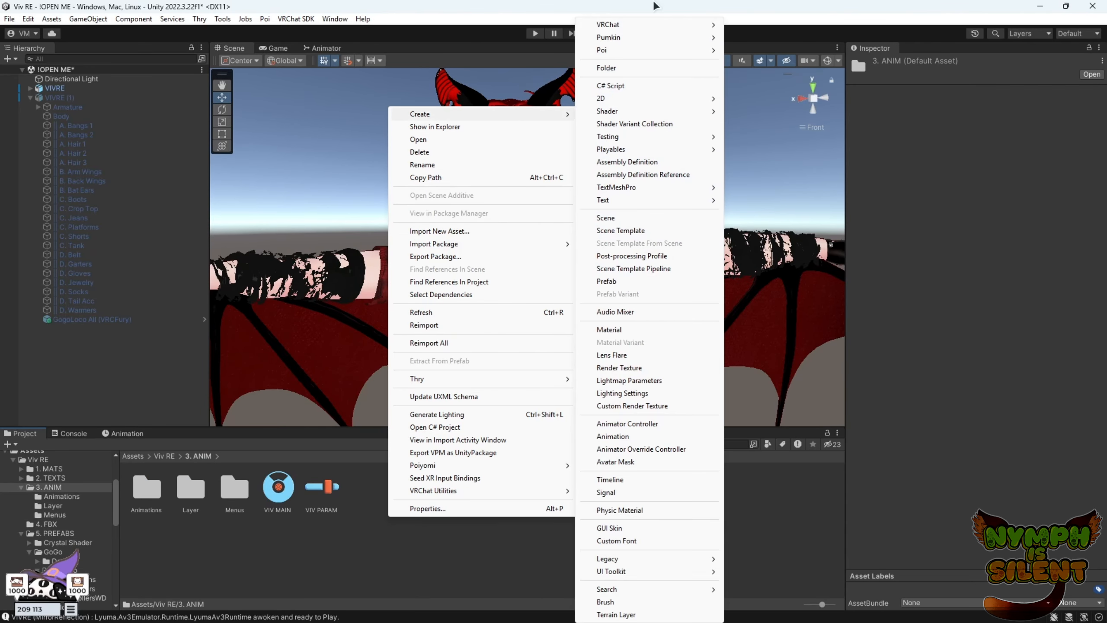
{"action": "mouse_move", "coordinate": [661, 29]}
{"action": "mouse_move", "coordinate": [756, 28]}
{"action": "left_click", "coordinate": [850, 25]}
{"action": "type", "text": "HAIR"}
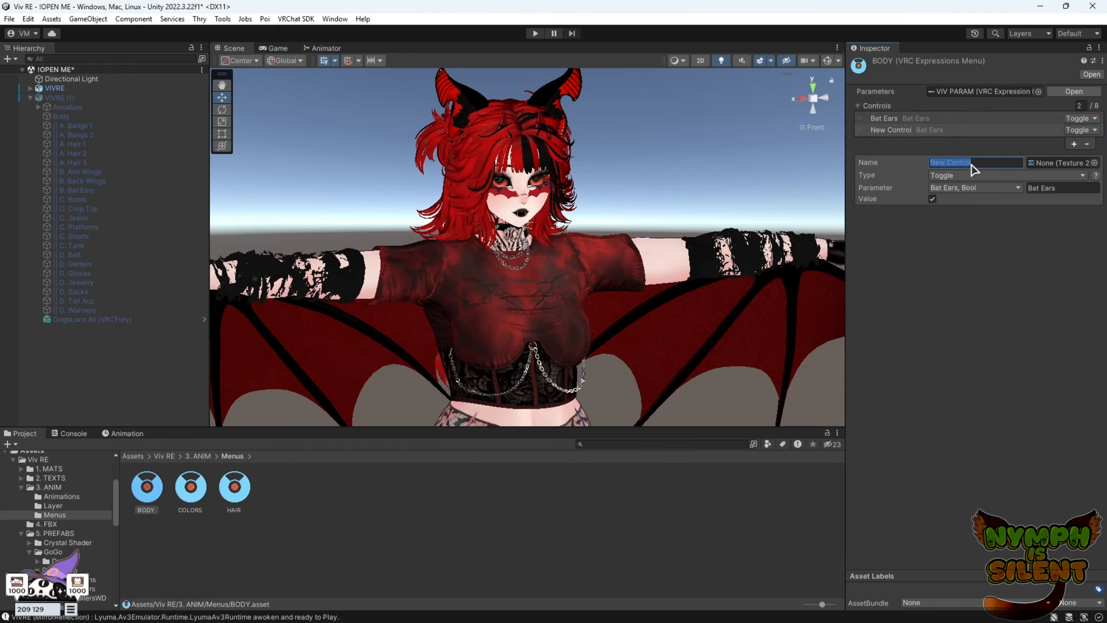
{"action": "left_click", "coordinate": [974, 188]}
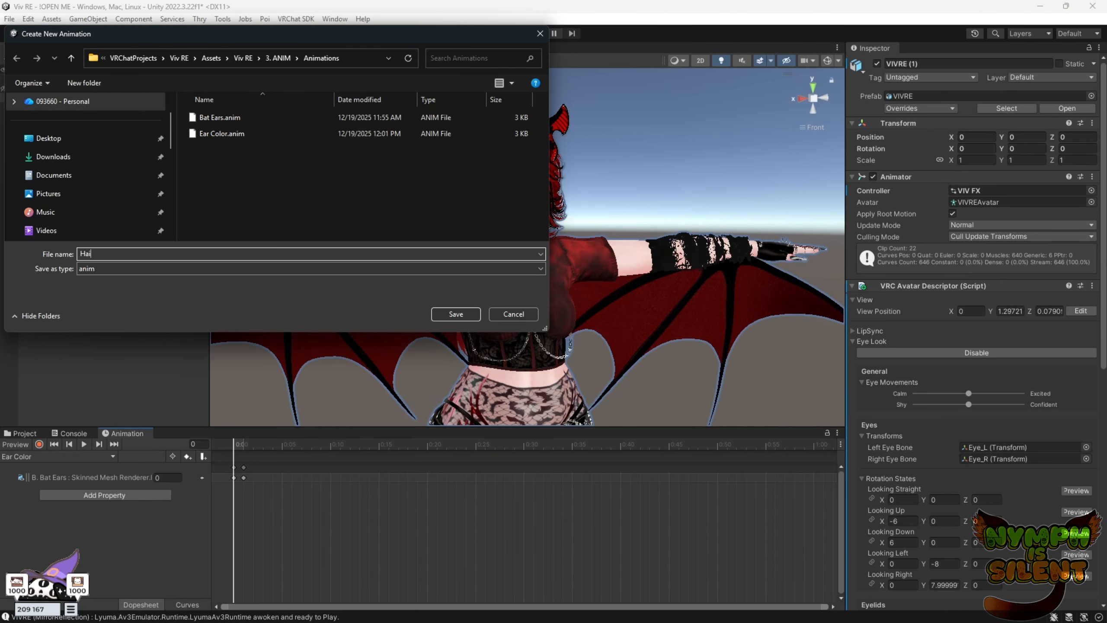
Create an animation clip named Hair Color Main for VIVRE (1) and start recording it.
{"action": "type", "text": "r Color Main"}
{"action": "key", "text": "Return"}
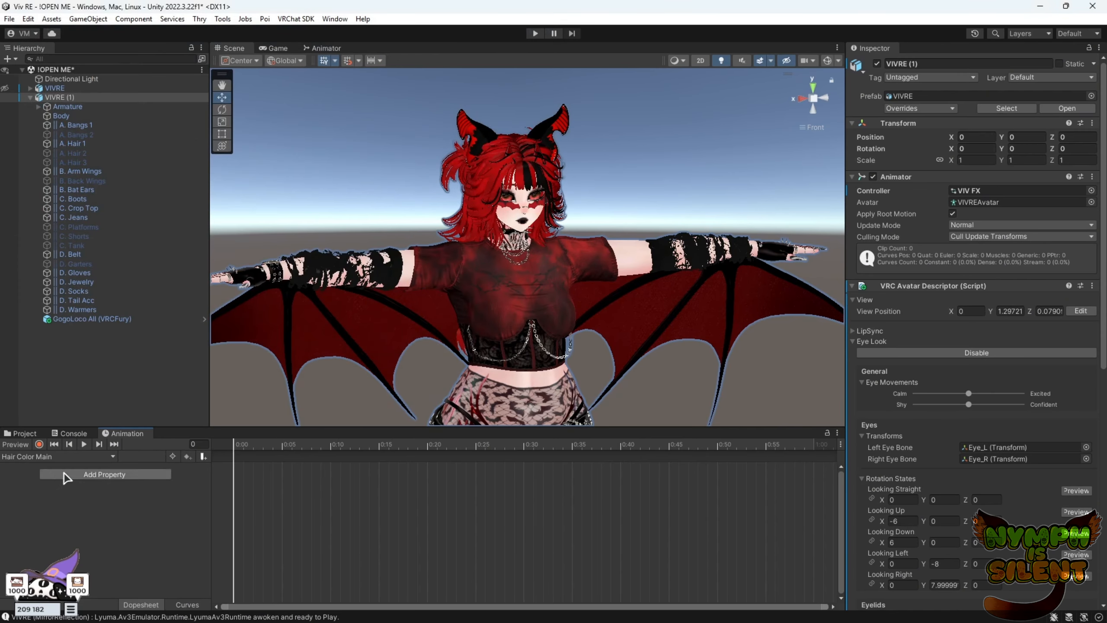
{"action": "middle_click_drag", "start_coordinate": [602, 399], "coordinate": [667, 267]}
{"action": "scroll", "coordinate": [667, 266], "scroll_direction": "up", "scroll_amount": 5}
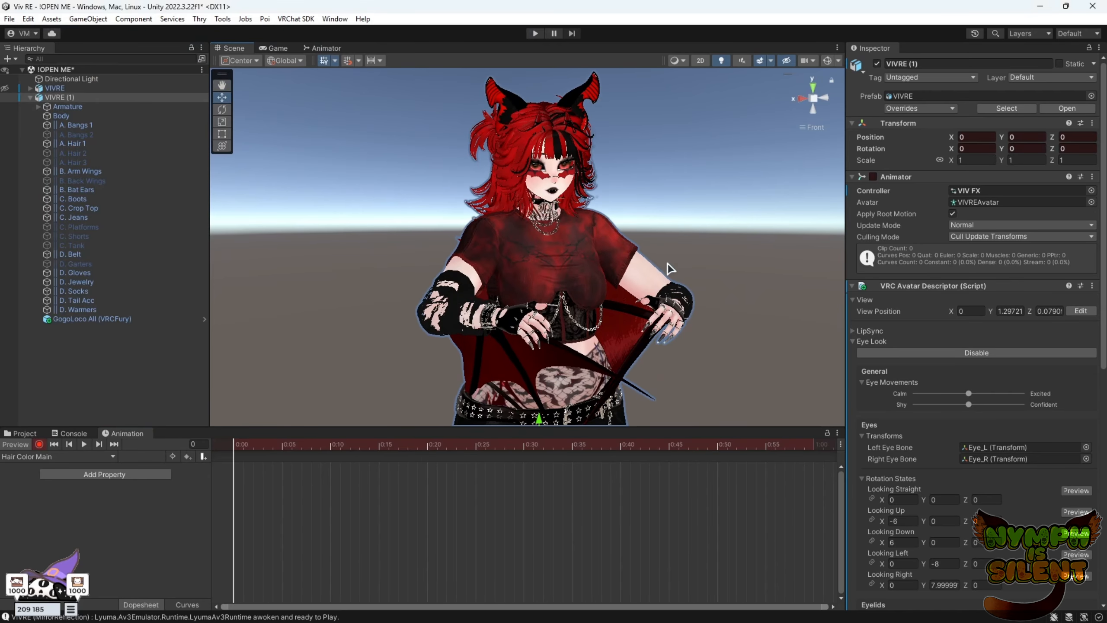
{"action": "middle_click_drag", "start_coordinate": [640, 231], "coordinate": [665, 342]}
{"action": "left_click", "coordinate": [803, 103]}
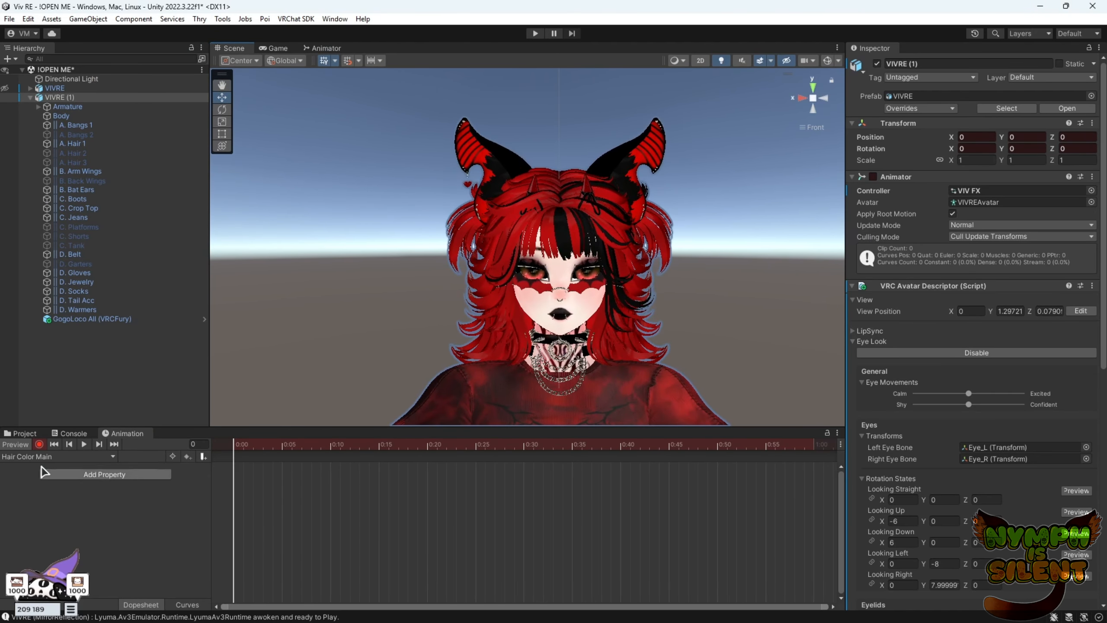
Record the HAIR 1 material from the 1. MATS folder on A. Hair 1 at frame 0.
{"action": "left_click", "coordinate": [20, 433]}
{"action": "left_click", "coordinate": [161, 456]}
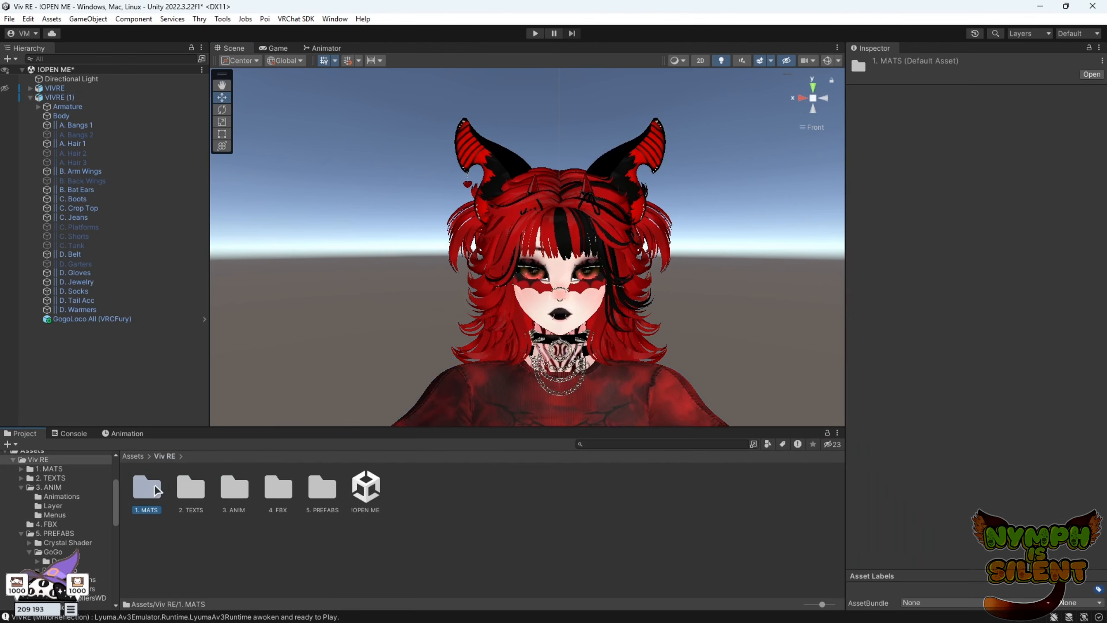
{"action": "double_click", "coordinate": [147, 486]}
{"action": "scroll", "coordinate": [586, 536], "scroll_direction": "down", "scroll_amount": 2}
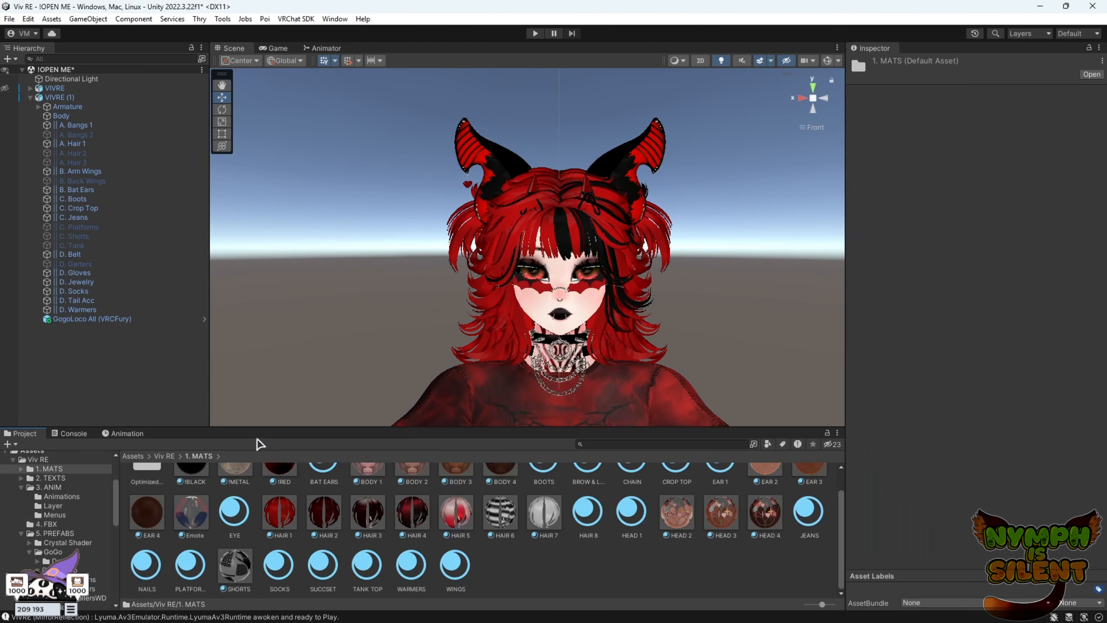
{"action": "left_click_drag", "start_coordinate": [580, 288], "coordinate": [649, 293], "text": "alt"}
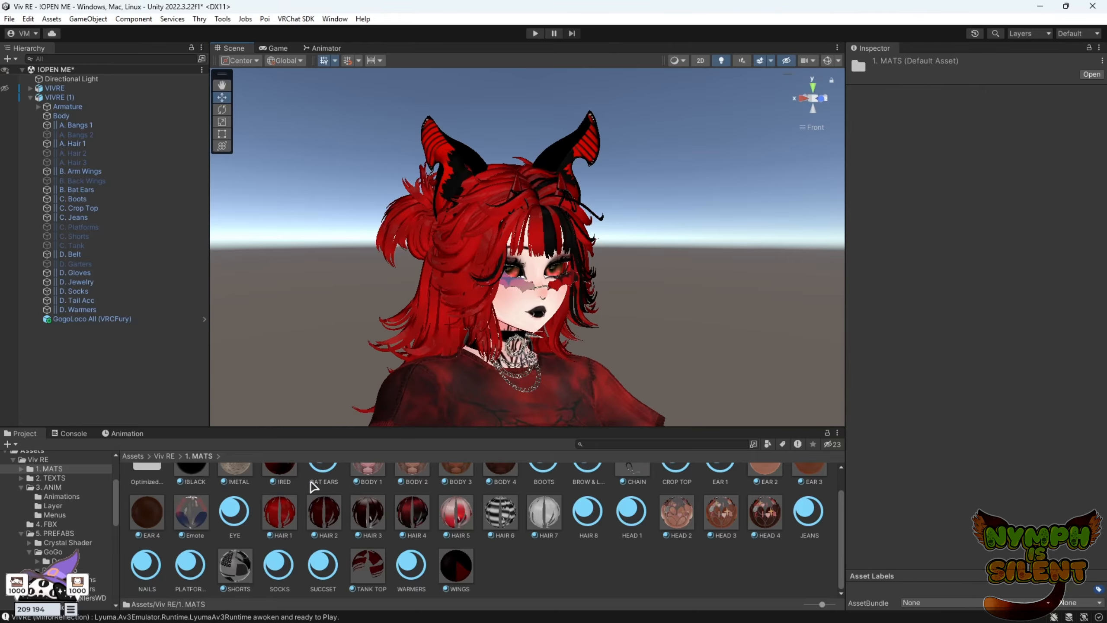
{"action": "left_click_drag", "start_coordinate": [322, 522], "coordinate": [443, 296]}
{"action": "left_click_drag", "start_coordinate": [285, 508], "coordinate": [405, 313]}
Record the HAIR 2 material on A. Hair 1 at frame 1 of Hair Color Main.
{"action": "left_click", "coordinate": [129, 433]}
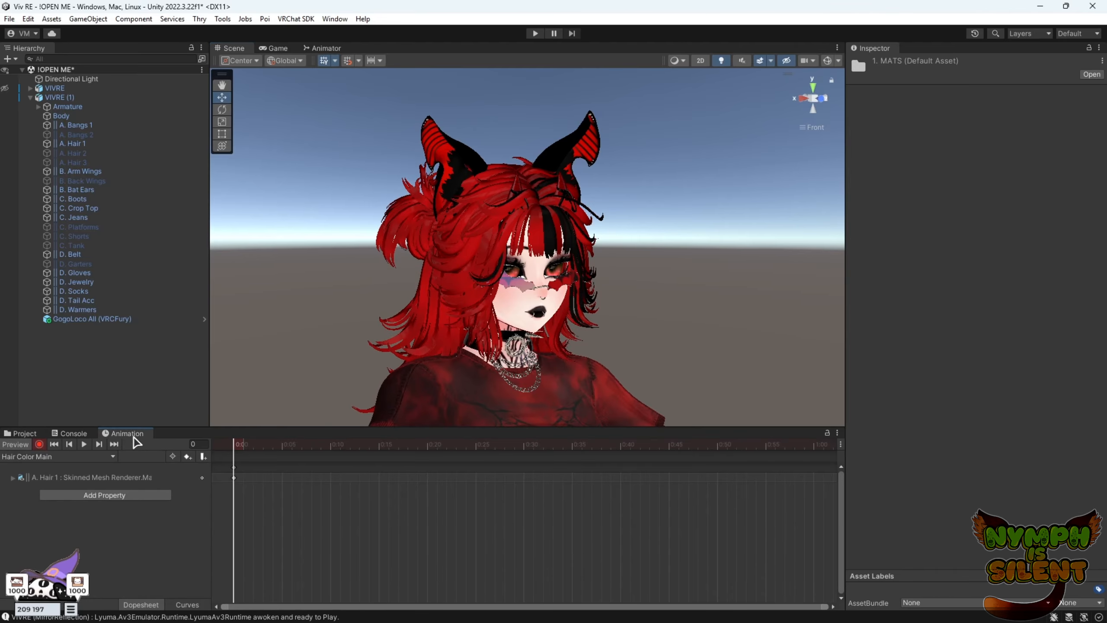
{"action": "scroll", "coordinate": [646, 480], "scroll_direction": "up", "scroll_amount": 3}
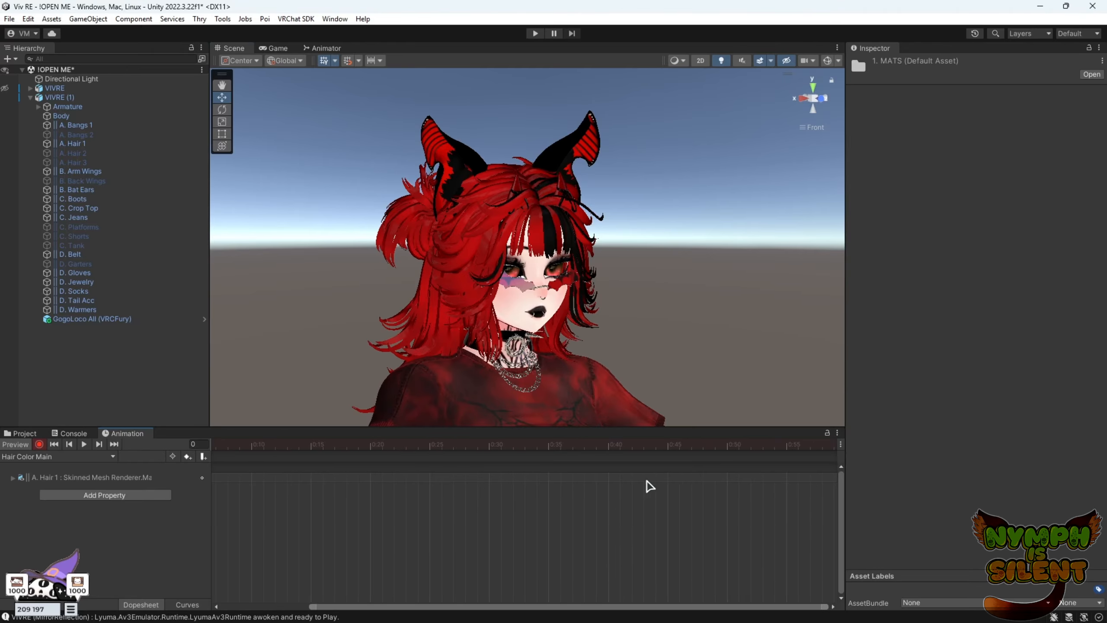
{"action": "left_click_drag", "start_coordinate": [412, 609], "coordinate": [277, 609]}
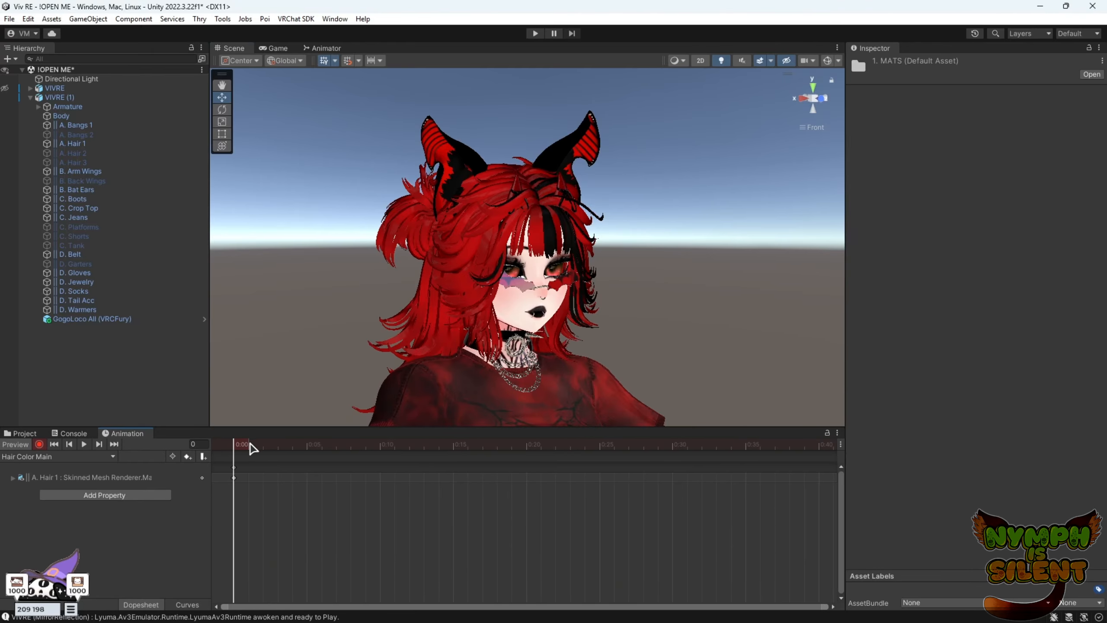
{"action": "left_click", "coordinate": [253, 446]}
{"action": "left_click", "coordinate": [24, 433]}
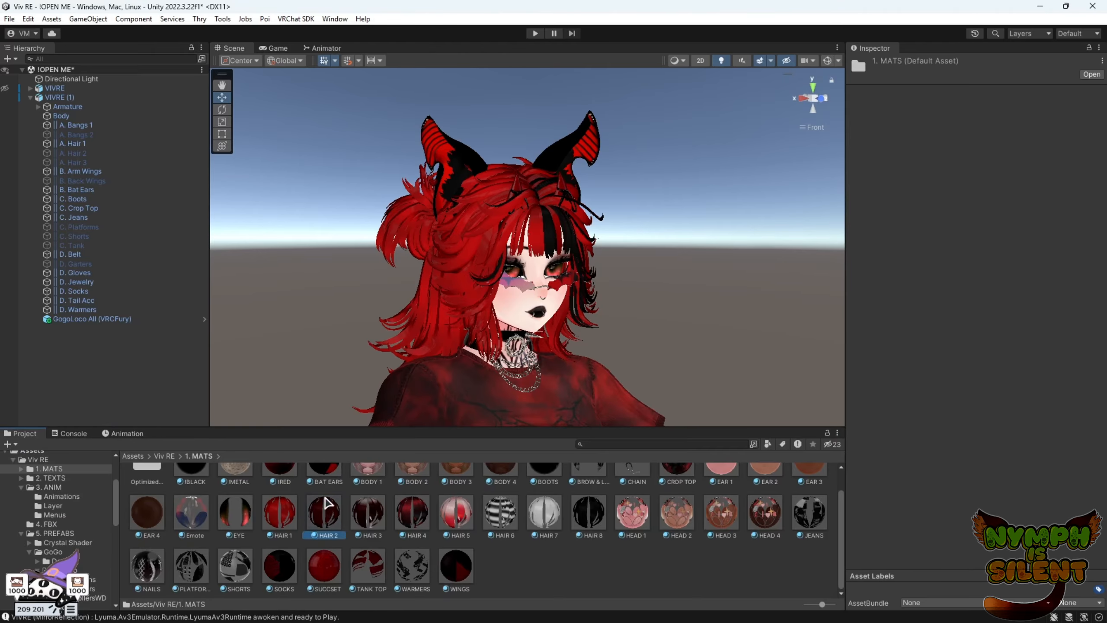
{"action": "left_click_drag", "start_coordinate": [323, 511], "coordinate": [406, 328]}
Record the HAIR 3 material on A. Hair 1 at frame 2 and HAIR 4 at frame 3.
{"action": "left_click", "coordinate": [136, 436]}
{"action": "left_click", "coordinate": [263, 446]}
{"action": "left_click", "coordinate": [24, 433]}
{"action": "left_click_drag", "start_coordinate": [368, 512], "coordinate": [409, 329]}
{"action": "left_click", "coordinate": [131, 434]}
{"action": "left_click", "coordinate": [278, 446]}
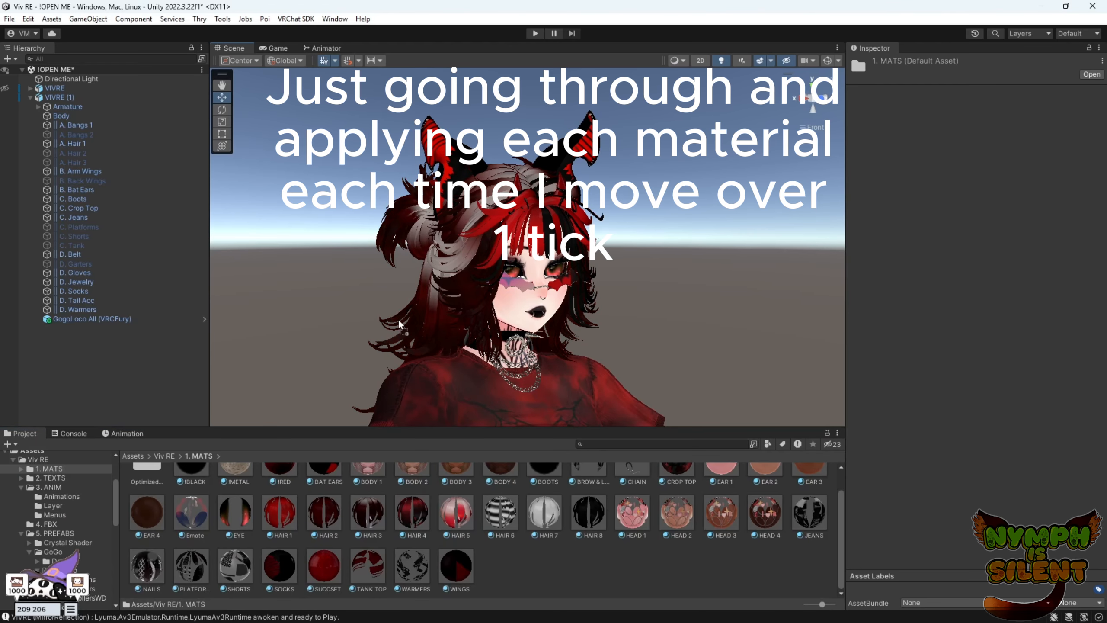
{"action": "left_click", "coordinate": [25, 432]}
{"action": "left_click_drag", "start_coordinate": [418, 514], "coordinate": [421, 328]}
Record the HAIR 5 material on A. Hair 1 at frame 4 and HAIR 6 at frame 5.
{"action": "left_click", "coordinate": [126, 434]}
{"action": "left_click", "coordinate": [23, 432]}
{"action": "left_click_drag", "start_coordinate": [456, 513], "coordinate": [431, 328]}
{"action": "left_click", "coordinate": [128, 433]}
{"action": "left_click", "coordinate": [307, 446]}
{"action": "left_click", "coordinate": [22, 433]}
{"action": "left_click_drag", "start_coordinate": [500, 530], "coordinate": [448, 325]}
Record the HAIR 7 material on A. Hair 1 at frame 6 and HAIR 8 at frame 7.
{"action": "left_click", "coordinate": [127, 434]}
{"action": "left_click", "coordinate": [321, 445]}
{"action": "left_click", "coordinate": [23, 433]}
{"action": "left_click_drag", "start_coordinate": [544, 531], "coordinate": [440, 326]}
{"action": "left_click", "coordinate": [127, 434]}
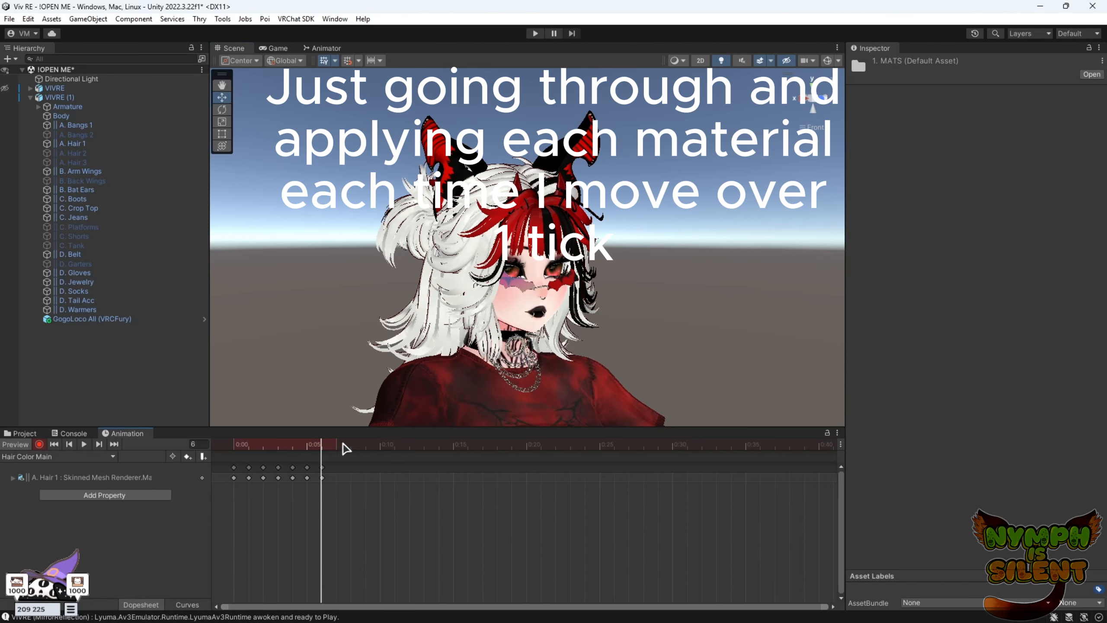
{"action": "left_click", "coordinate": [24, 433]}
{"action": "left_click_drag", "start_coordinate": [589, 531], "coordinate": [430, 327]}
{"action": "right_click_drag", "start_coordinate": [566, 288], "coordinate": [501, 318]}
{"action": "left_click", "coordinate": [126, 433]}
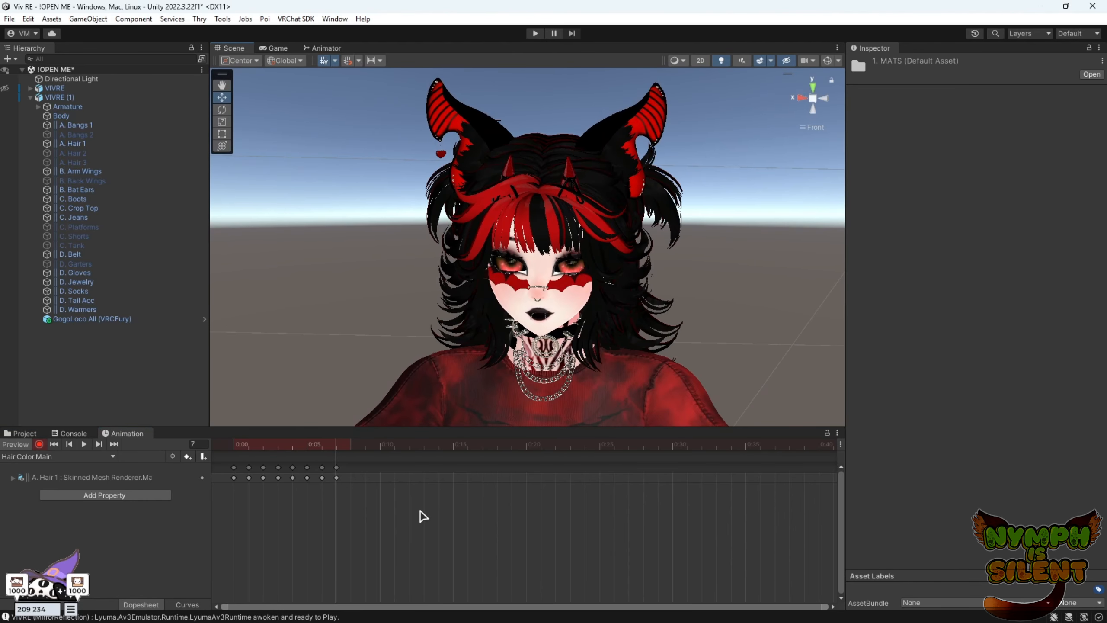
Return the Hair Color Main playhead to frame 0 with recording on, and show the 1. MATS materials again.
{"action": "left_click_drag", "start_coordinate": [436, 340], "coordinate": [562, 314], "text": "alt"}
{"action": "scroll", "coordinate": [522, 314], "scroll_direction": "up", "scroll_amount": 3}
{"action": "left_click", "coordinate": [25, 444]}
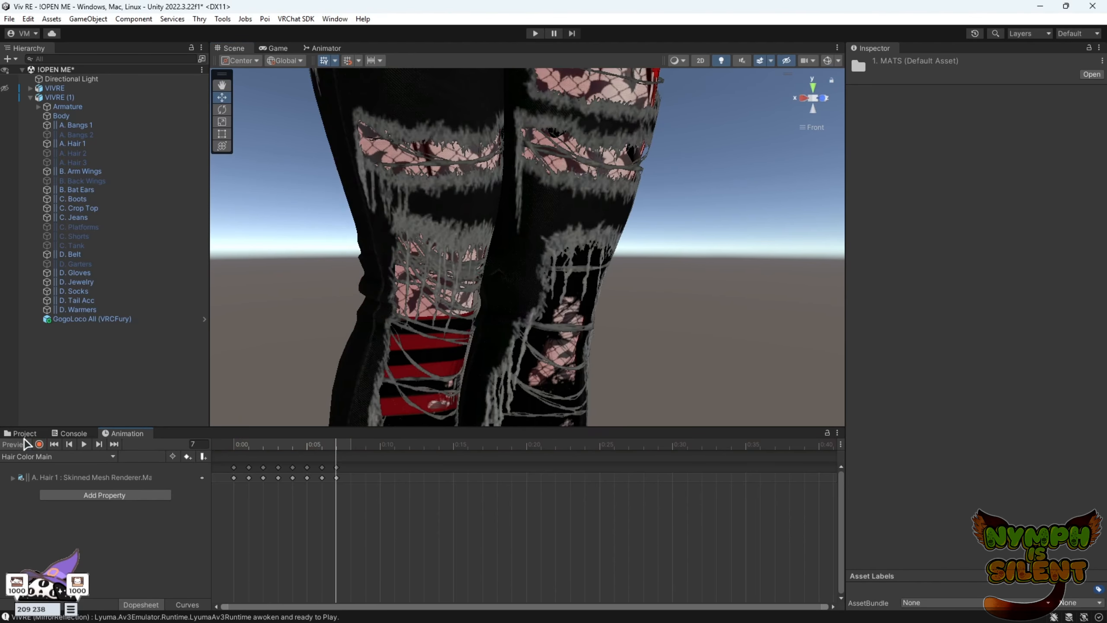
{"action": "left_click", "coordinate": [54, 444]}
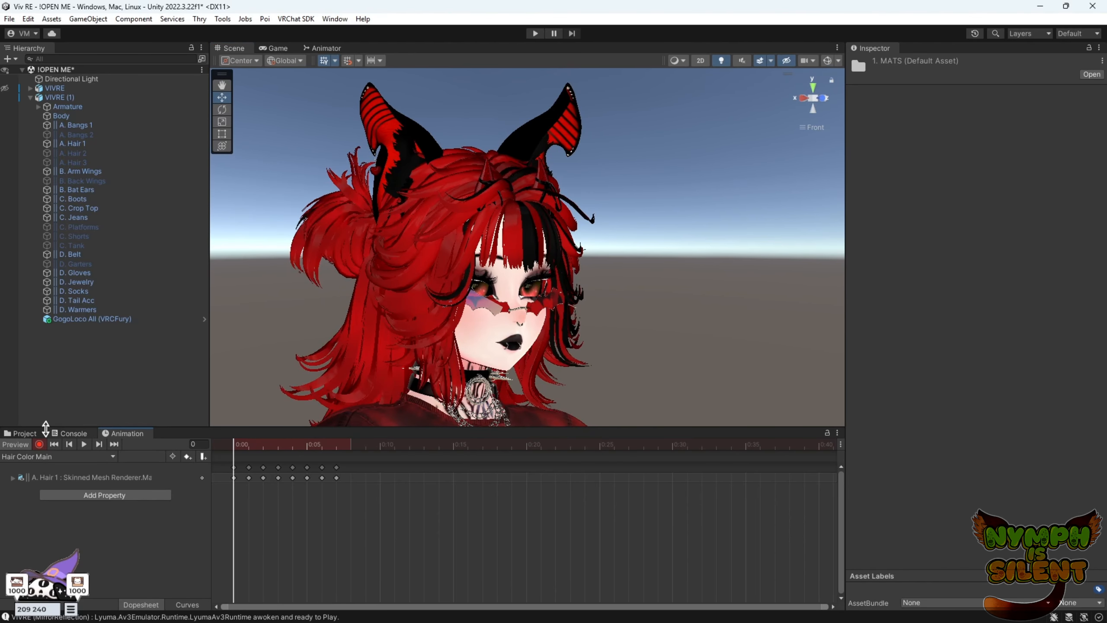
{"action": "left_click", "coordinate": [26, 433]}
{"action": "left_click_drag", "start_coordinate": [582, 257], "coordinate": [431, 283], "text": "alt"}
{"action": "middle_click_drag", "start_coordinate": [573, 334], "coordinate": [545, 347]}
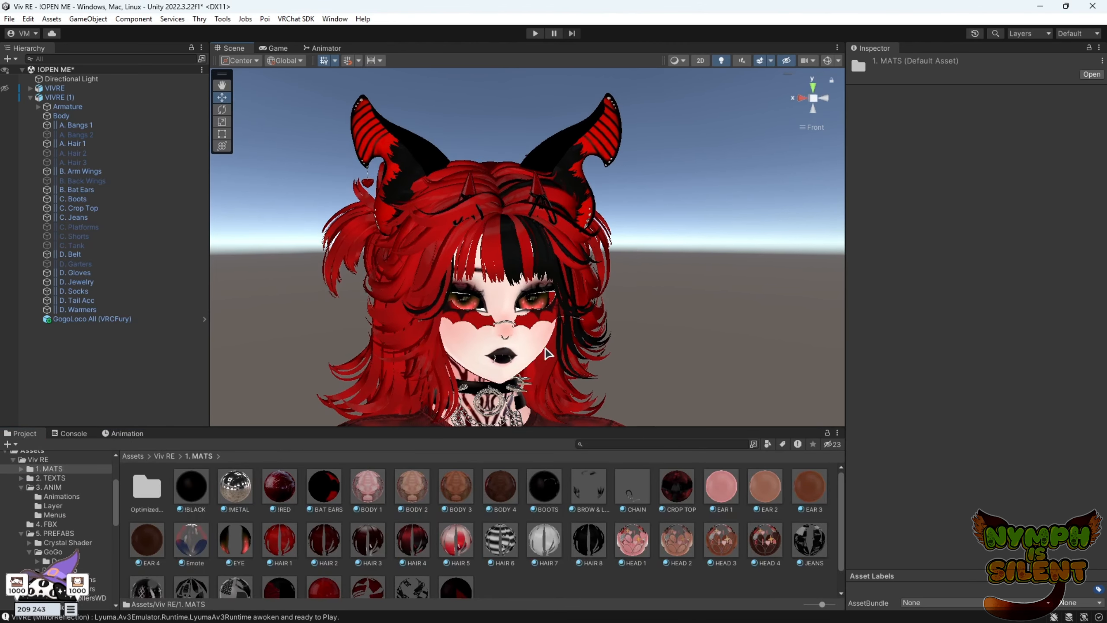
Try to apply the HAIR 1 material to the bangs directly in the scene view.
{"action": "left_click_drag", "start_coordinate": [323, 540], "coordinate": [481, 236]}
{"action": "key", "text": "ctrl+z"}
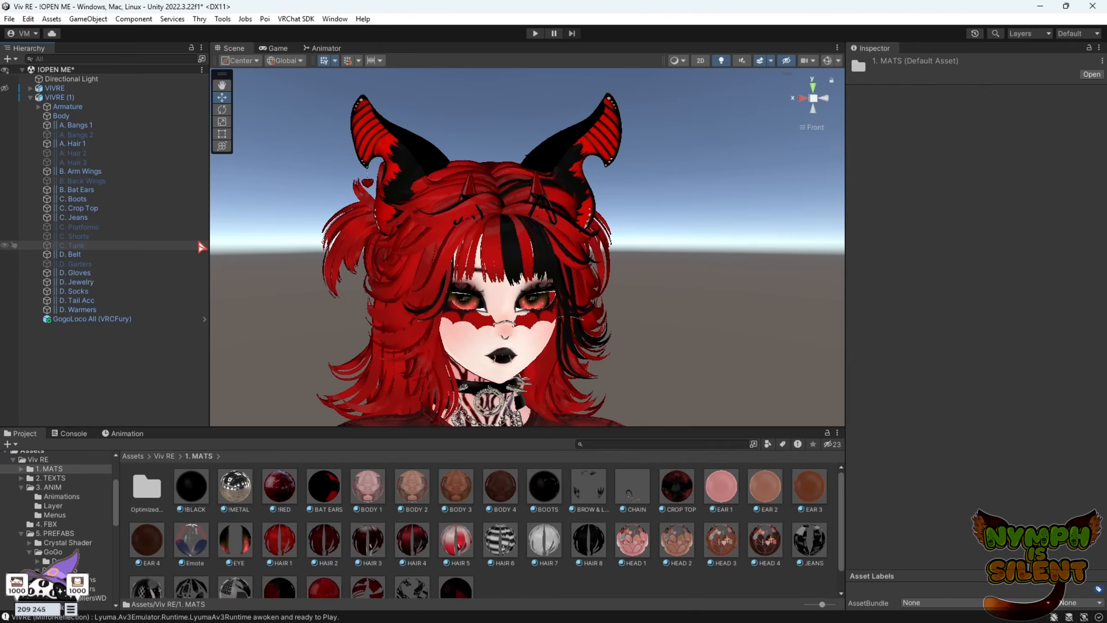
{"action": "left_click_drag", "start_coordinate": [522, 580], "coordinate": [570, 591]}
{"action": "scroll", "coordinate": [556, 575], "scroll_direction": "down", "scroll_amount": 2}
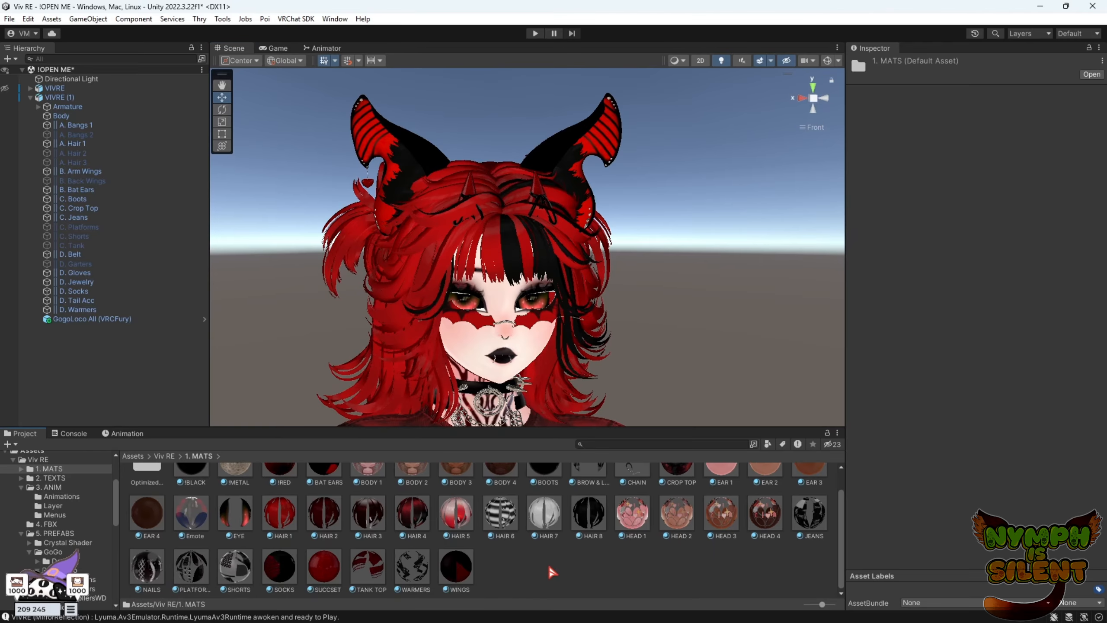
{"action": "left_click", "coordinate": [131, 433]}
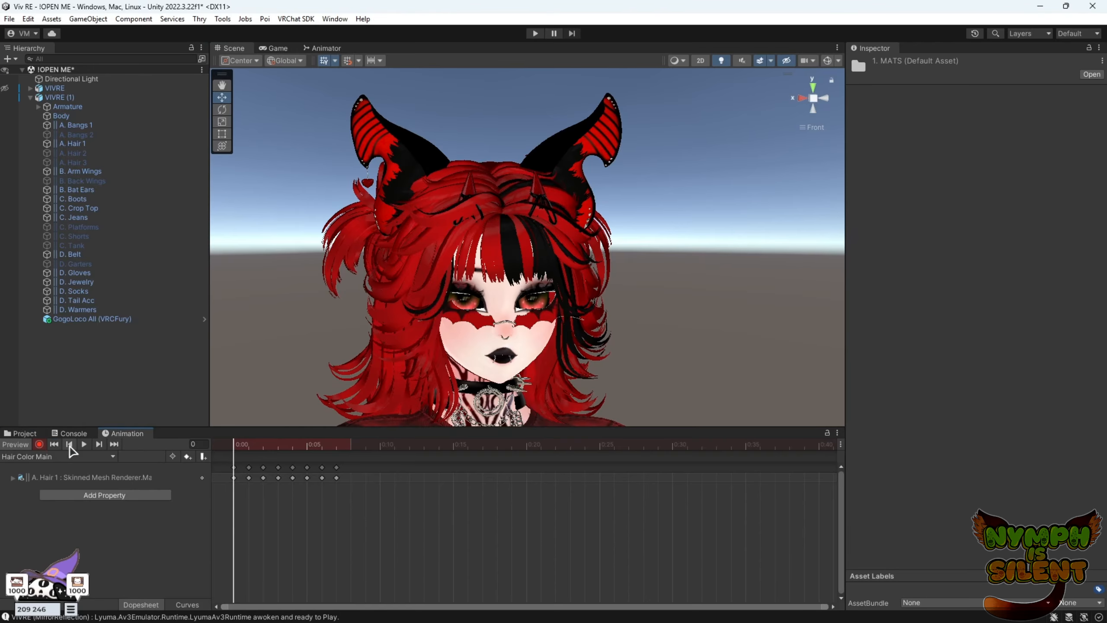
{"action": "left_click", "coordinate": [39, 434]}
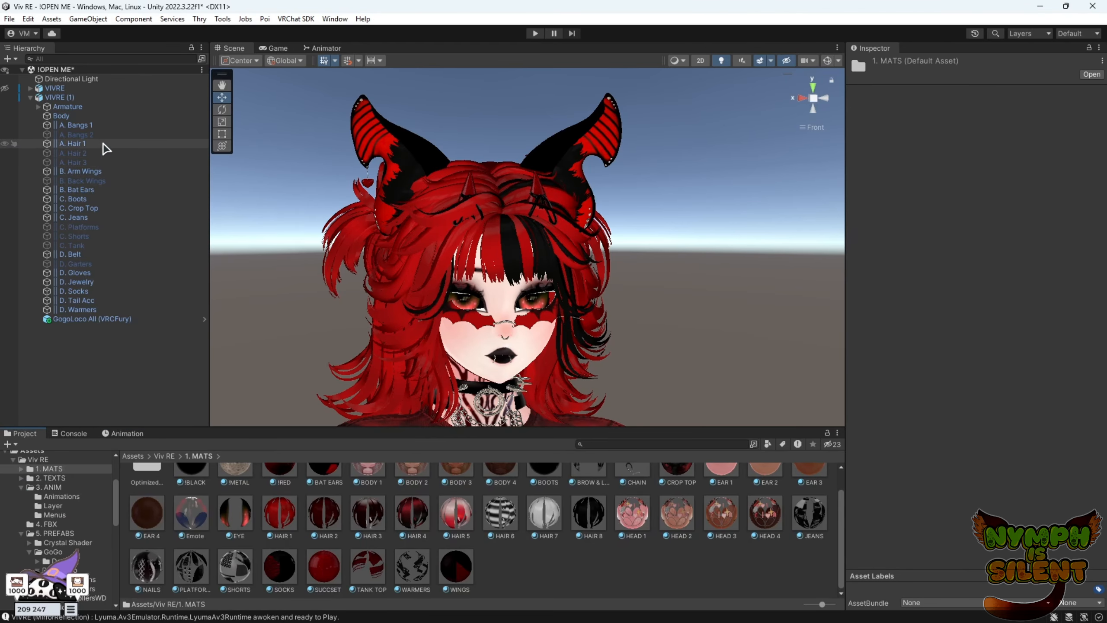
Record HAIR 1 in Element 0 of A. Bangs 1 at frame 0, temporarily assigning HAIR 2 to register the change.
{"action": "left_click", "coordinate": [105, 126]}
{"action": "left_click", "coordinate": [871, 267]}
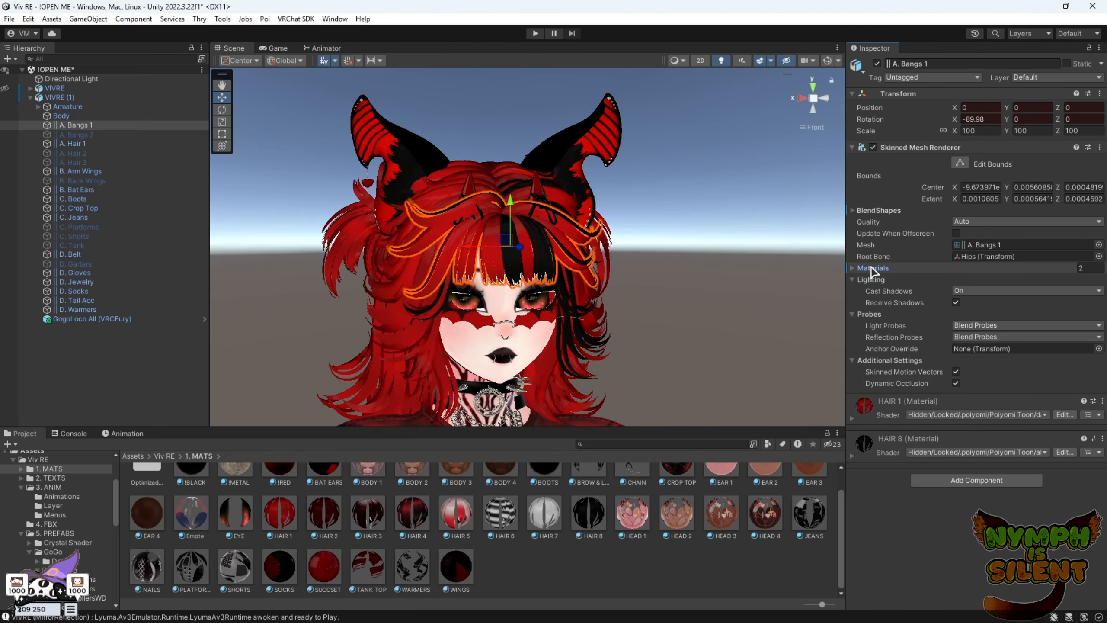
{"action": "left_click", "coordinate": [871, 268]}
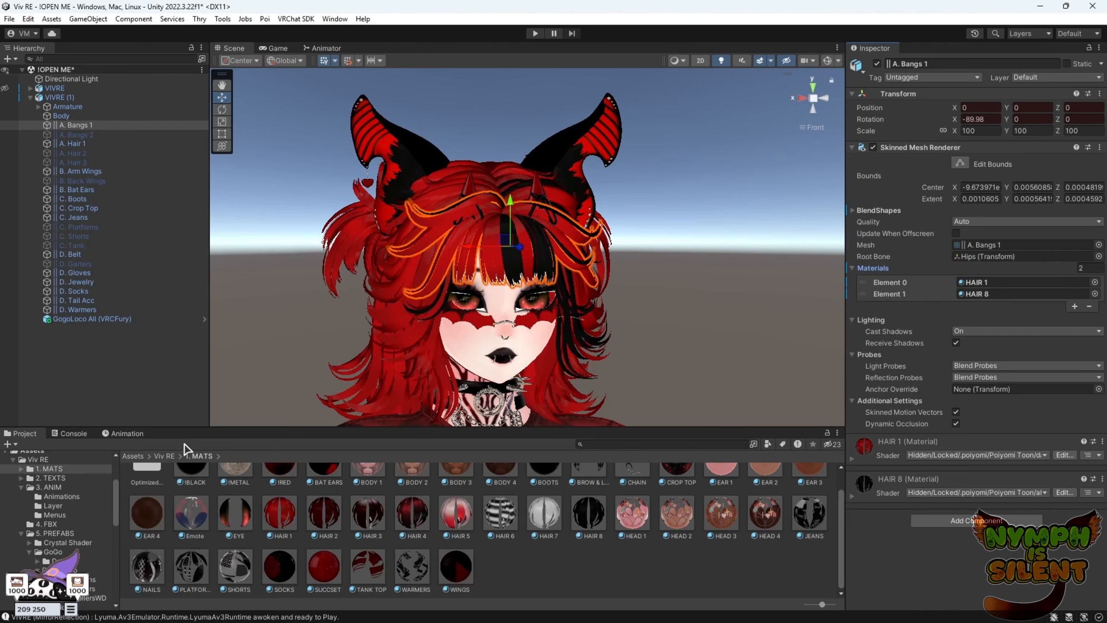
{"action": "left_click_drag", "start_coordinate": [273, 525], "coordinate": [976, 283]}
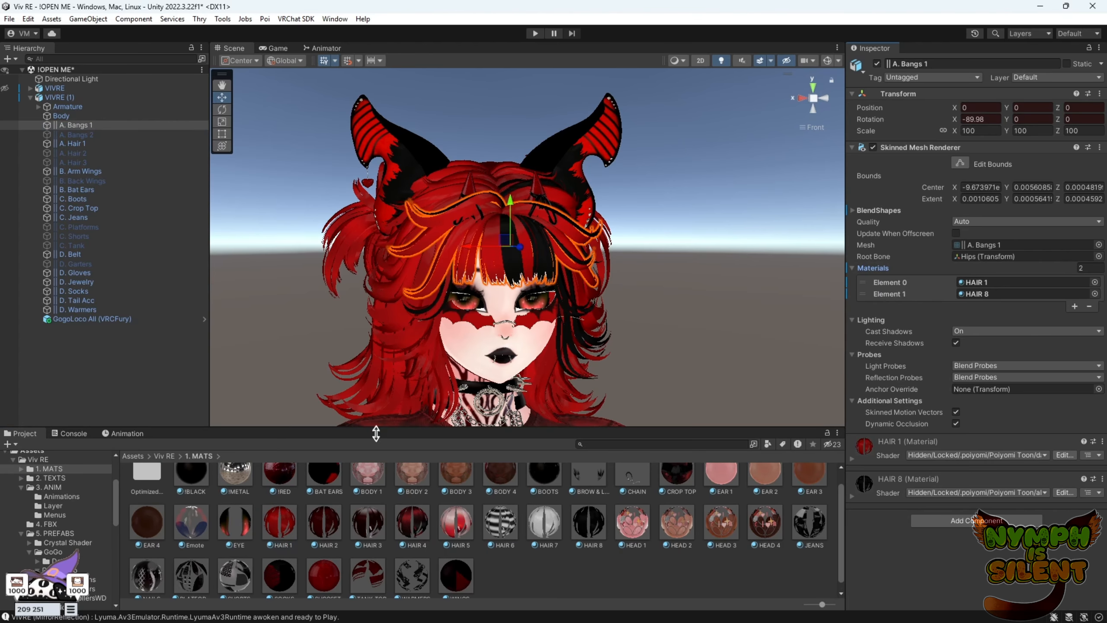
{"action": "left_click", "coordinate": [144, 433]}
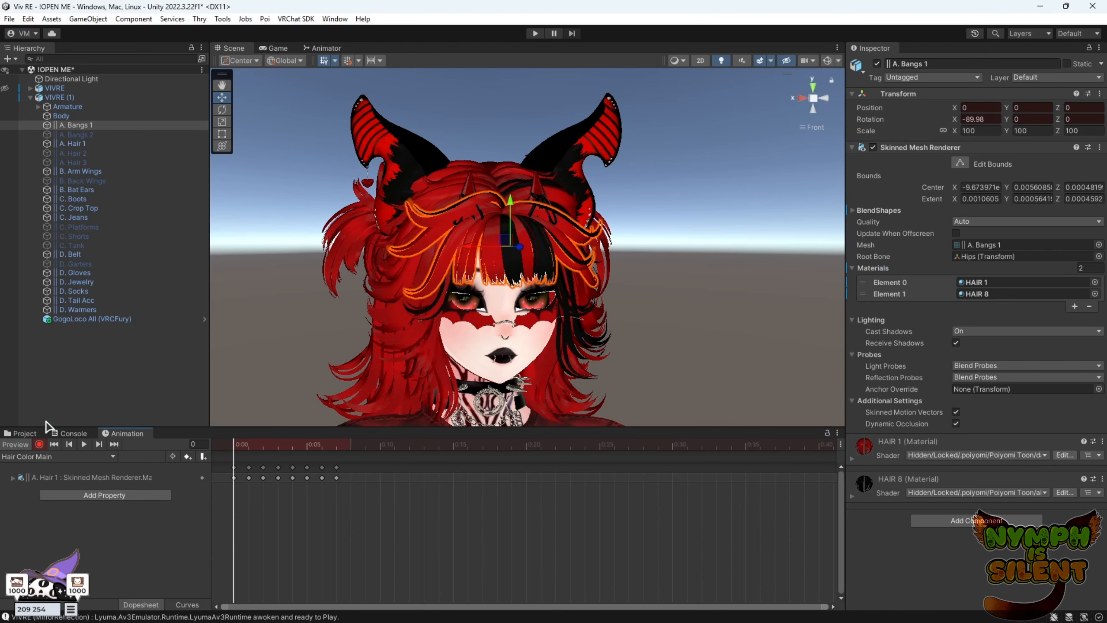
{"action": "left_click", "coordinate": [25, 434]}
{"action": "left_click_drag", "start_coordinate": [325, 527], "coordinate": [1002, 282]}
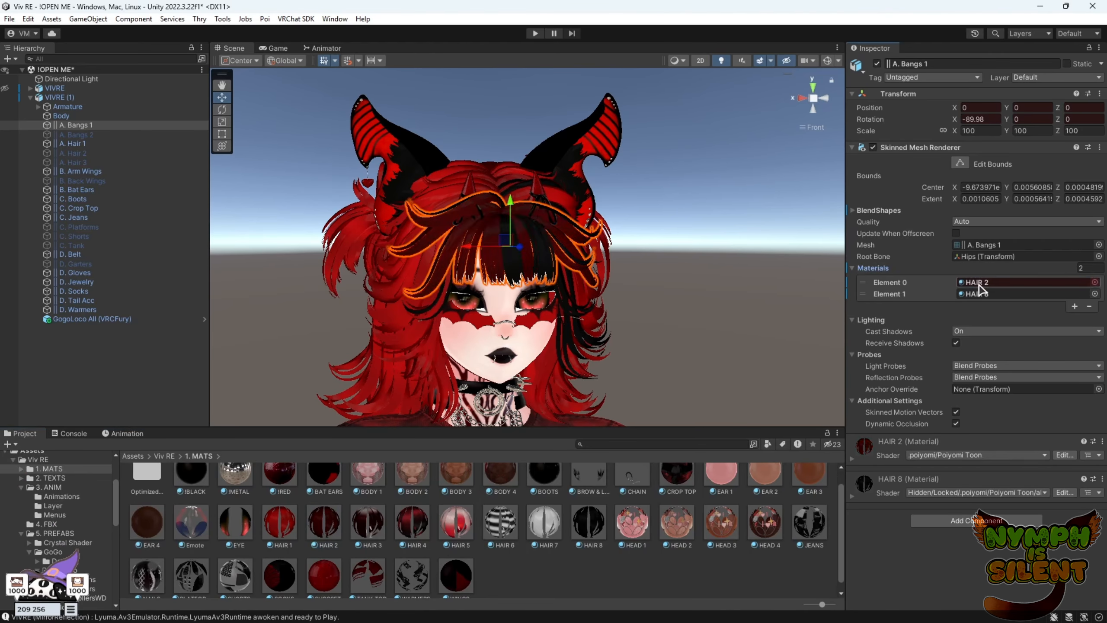
{"action": "left_click_drag", "start_coordinate": [285, 519], "coordinate": [990, 282]}
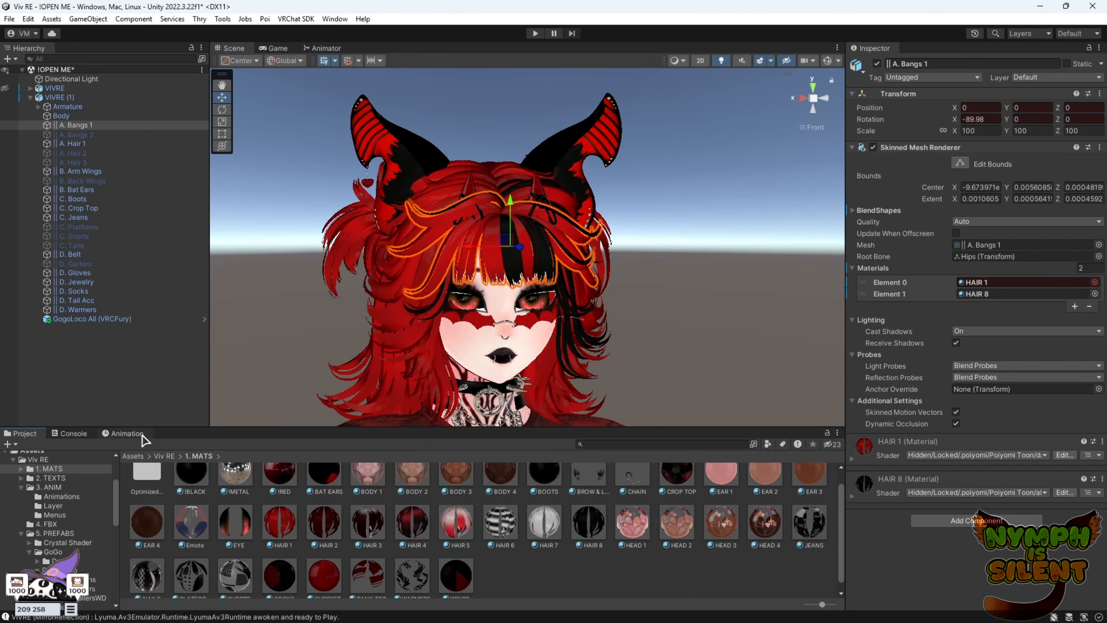
Record the HAIR 2 material on A. Bangs 1 at frame 1 and HAIR 3 at frame 2.
{"action": "left_click", "coordinate": [130, 434]}
{"action": "left_click", "coordinate": [20, 434]}
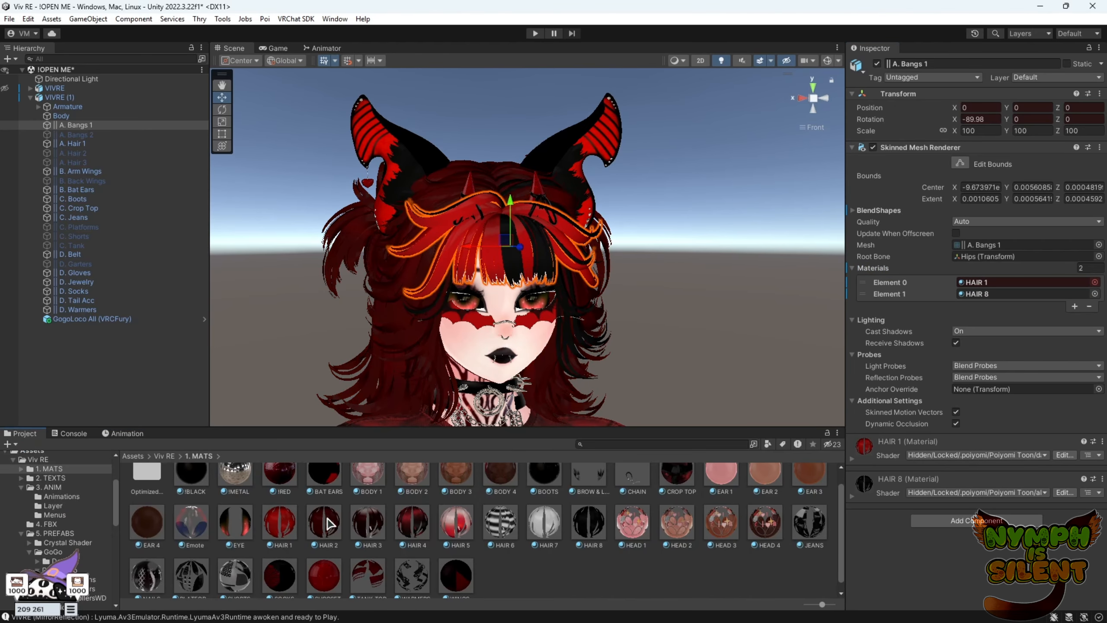
{"action": "left_click_drag", "start_coordinate": [326, 524], "coordinate": [990, 282]}
{"action": "left_click", "coordinate": [130, 434]}
{"action": "key", "text": "period"}
{"action": "left_click", "coordinate": [30, 434]}
{"action": "left_click_drag", "start_coordinate": [367, 524], "coordinate": [990, 283]}
Record the HAIR 4 material on A. Bangs 1 at frame 3 and HAIR 5 at frame 4.
{"action": "left_click", "coordinate": [131, 434]}
{"action": "key", "text": "period"}
{"action": "left_click", "coordinate": [24, 433]}
{"action": "left_click_drag", "start_coordinate": [413, 525], "coordinate": [992, 283]}
{"action": "left_click", "coordinate": [127, 434]}
{"action": "left_click", "coordinate": [292, 445]}
{"action": "left_click", "coordinate": [24, 434]}
{"action": "left_click_drag", "start_coordinate": [455, 525], "coordinate": [992, 283]}
Record the remaining hair materials on A. Bangs 1 through HAIR 8 at frame 7, and return the playhead to frame 0.
{"action": "left_click", "coordinate": [23, 433]}
{"action": "left_click_drag", "start_coordinate": [589, 530], "coordinate": [991, 282]}
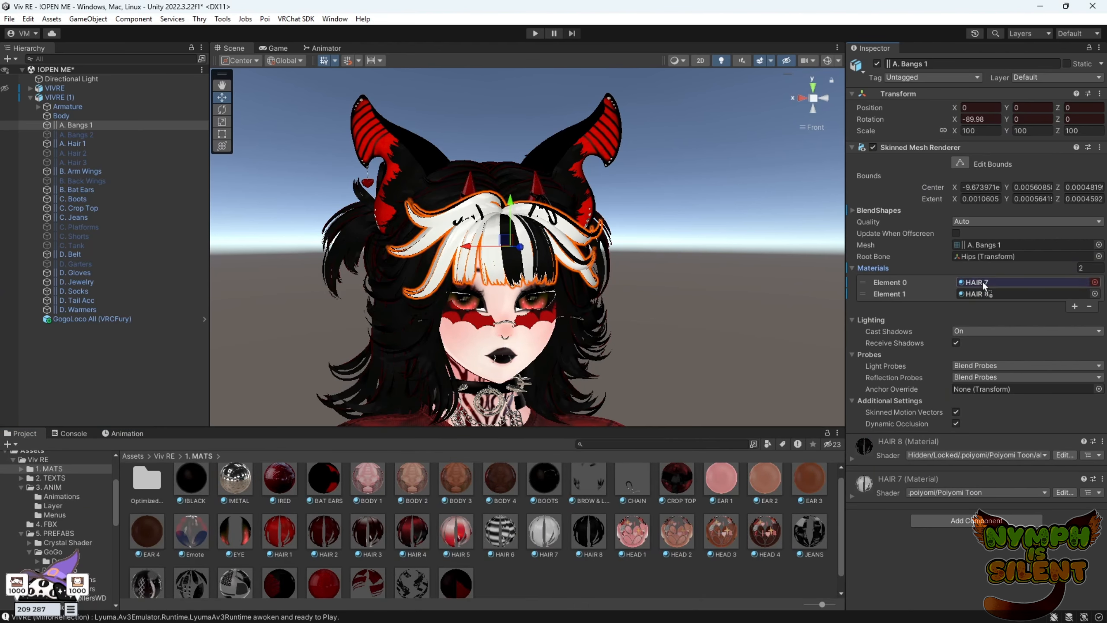
{"action": "left_click", "coordinate": [125, 433]}
{"action": "left_click", "coordinate": [238, 444]}
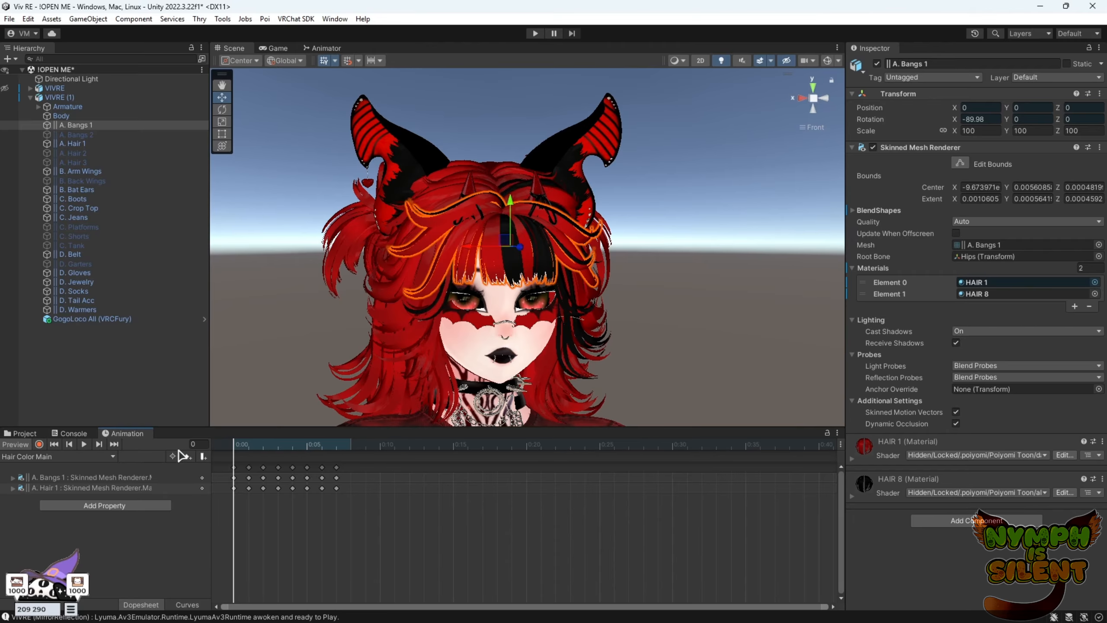
Deactivate A. Bangs 1 and A. Hair 1, and activate A. Bangs 2 and A. Hair 2 instead.
{"action": "left_click", "coordinate": [877, 63]}
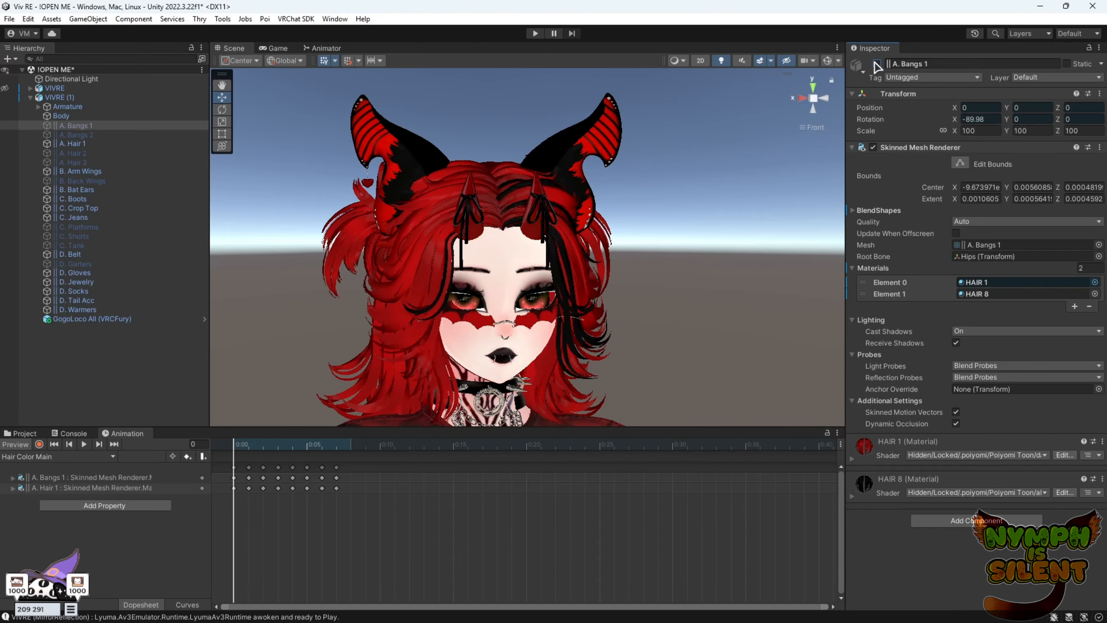
{"action": "left_click", "coordinate": [108, 135]}
{"action": "left_click", "coordinate": [876, 63]}
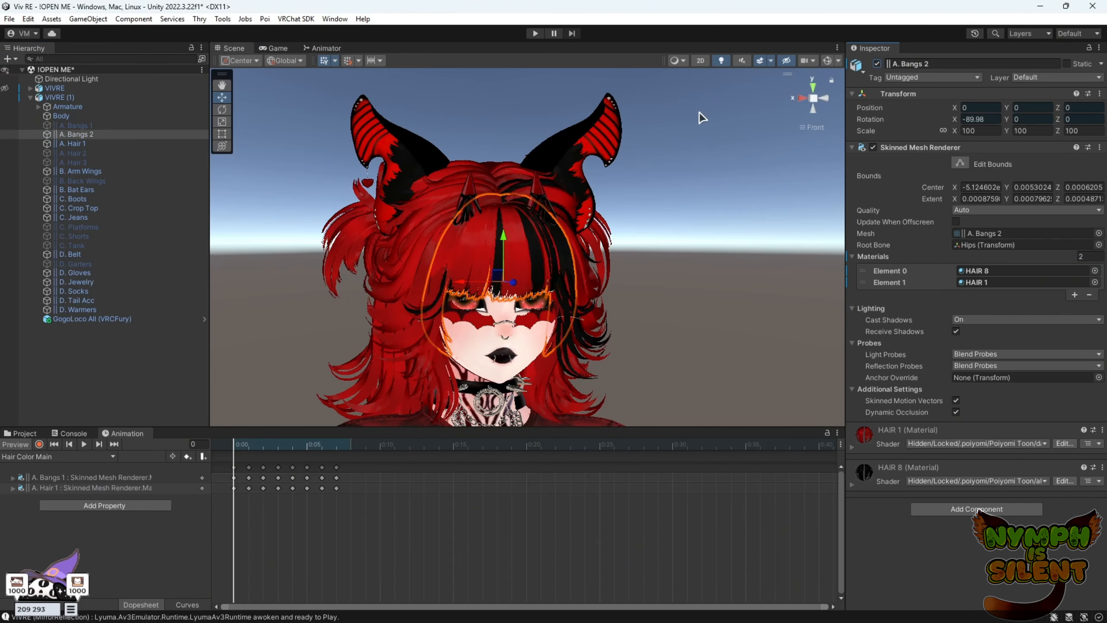
{"action": "left_click", "coordinate": [122, 144]}
{"action": "left_click", "coordinate": [877, 63]}
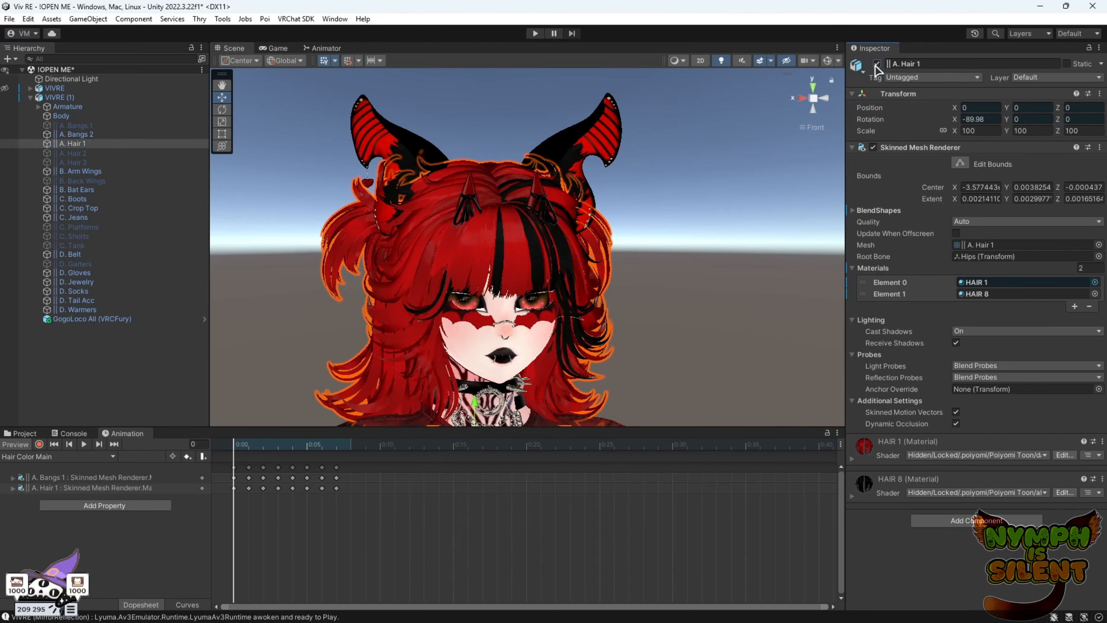
{"action": "left_click", "coordinate": [144, 153]}
{"action": "left_click", "coordinate": [877, 63]}
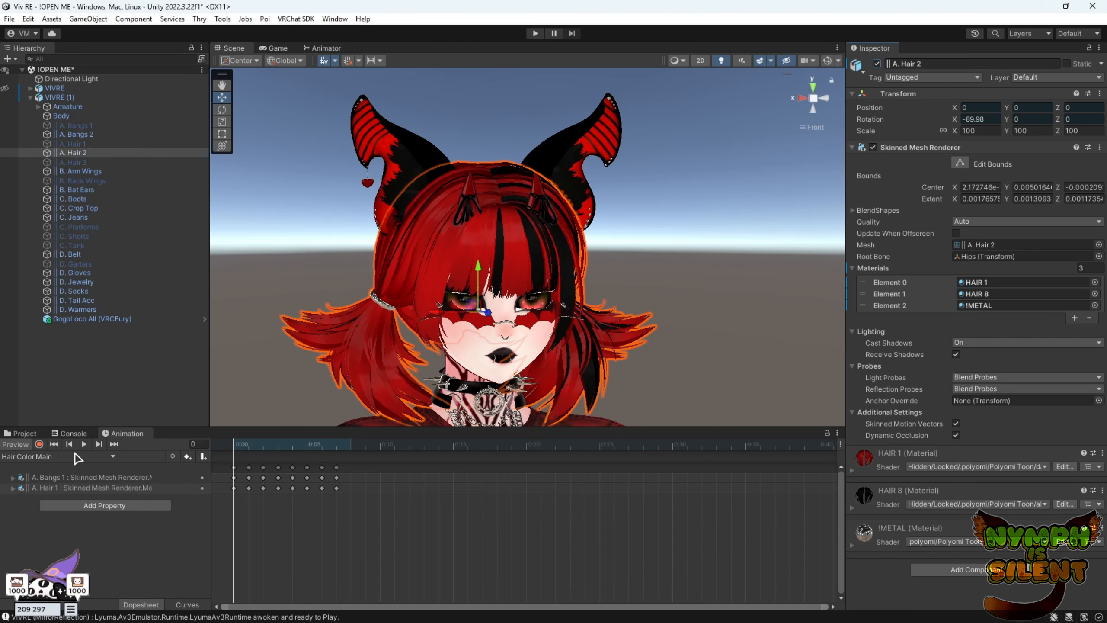
Record the HAIR 1 material on A. Hair 2 and A. Bangs 2 at frame 0 of Hair Color Main.
{"action": "left_click", "coordinate": [40, 445]}
{"action": "left_click", "coordinate": [24, 433]}
{"action": "left_click_drag", "start_coordinate": [544, 534], "coordinate": [996, 283]}
{"action": "left_click", "coordinate": [88, 134]}
{"action": "left_click_drag", "start_coordinate": [290, 538], "coordinate": [996, 282]}
{"action": "left_click", "coordinate": [127, 432]}
{"action": "left_click", "coordinate": [40, 444]}
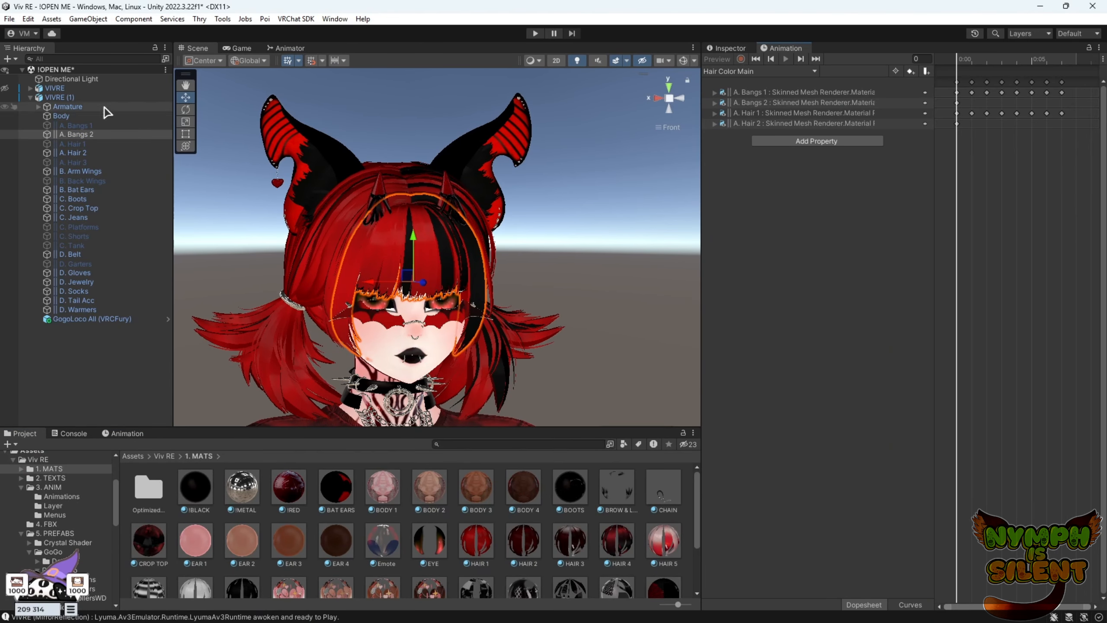
Select VIVRE (1) and record the HAIR 2 material on A. Hair 2 and A. Bangs 2 at frame 1.
{"action": "left_click", "coordinate": [59, 98]}
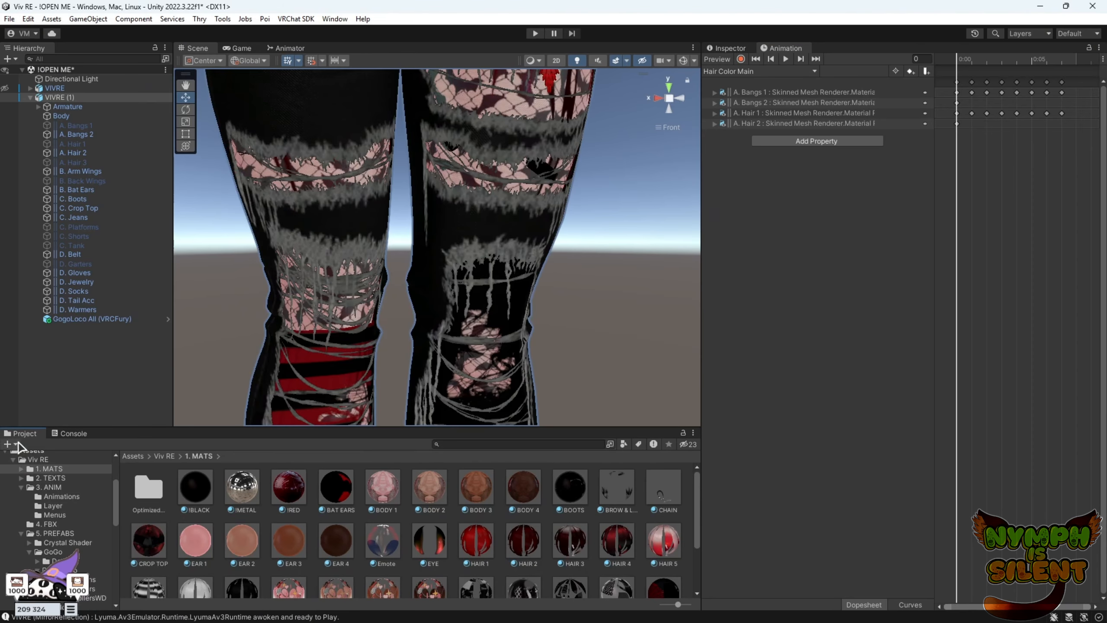
{"action": "left_click", "coordinate": [971, 74]}
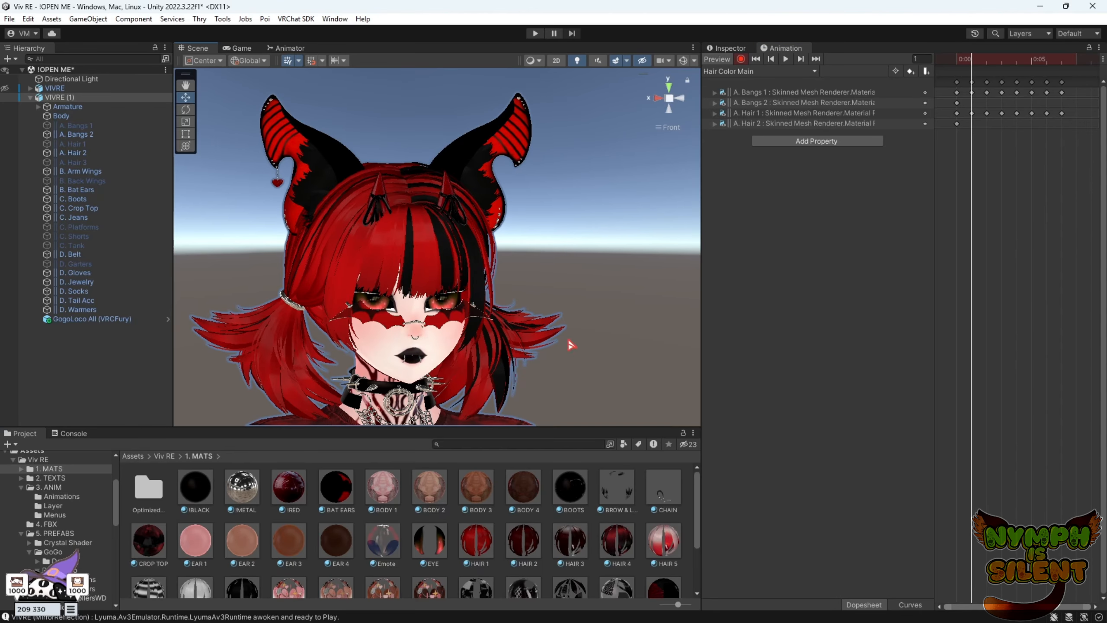
{"action": "left_click_drag", "start_coordinate": [477, 541], "coordinate": [346, 214]}
{"action": "middle_click_drag", "start_coordinate": [506, 284], "coordinate": [561, 288]}
{"action": "left_click_drag", "start_coordinate": [523, 540], "coordinate": [460, 262]}
Record HAIR 3 at frame 2 and HAIR 4 at frame 3 on both A. Hair 2 and A. Bangs 2.
{"action": "left_click", "coordinate": [987, 60]}
{"action": "left_click_drag", "start_coordinate": [569, 542], "coordinate": [384, 262]}
{"action": "left_click_drag", "start_coordinate": [569, 543], "coordinate": [460, 262]}
{"action": "left_click", "coordinate": [1002, 60]}
{"action": "left_click_drag", "start_coordinate": [617, 540], "coordinate": [384, 262]}
{"action": "left_click_drag", "start_coordinate": [617, 540], "coordinate": [460, 261]}
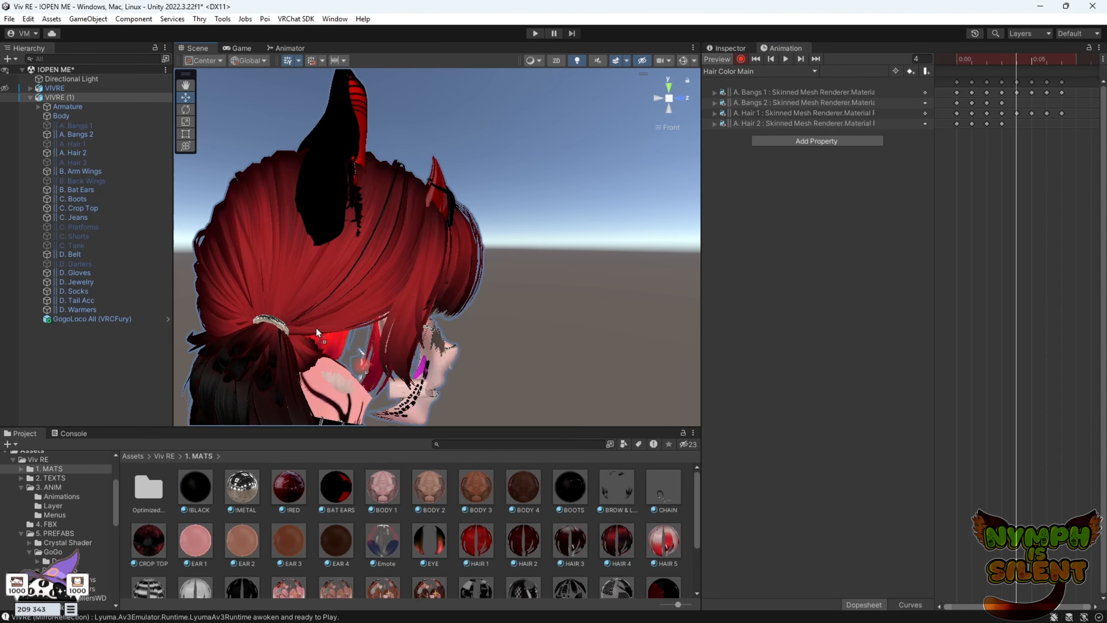
Record HAIR 5 through HAIR 8 on A. Hair 2 and A. Bangs 2 at frames 4 to 7.
{"action": "left_click_drag", "start_coordinate": [149, 562], "coordinate": [460, 262]}
{"action": "left_click", "coordinate": [1046, 60]}
{"action": "left_click_drag", "start_coordinate": [195, 563], "coordinate": [460, 262]}
{"action": "left_click", "coordinate": [1061, 60]}
{"action": "left_click_drag", "start_coordinate": [241, 563], "coordinate": [384, 262]}
Deactivate A. Bangs 2 and A. Hair 2, and activate A. Hair 3 for the Hair Color Main animation.
{"action": "left_click", "coordinate": [76, 134]}
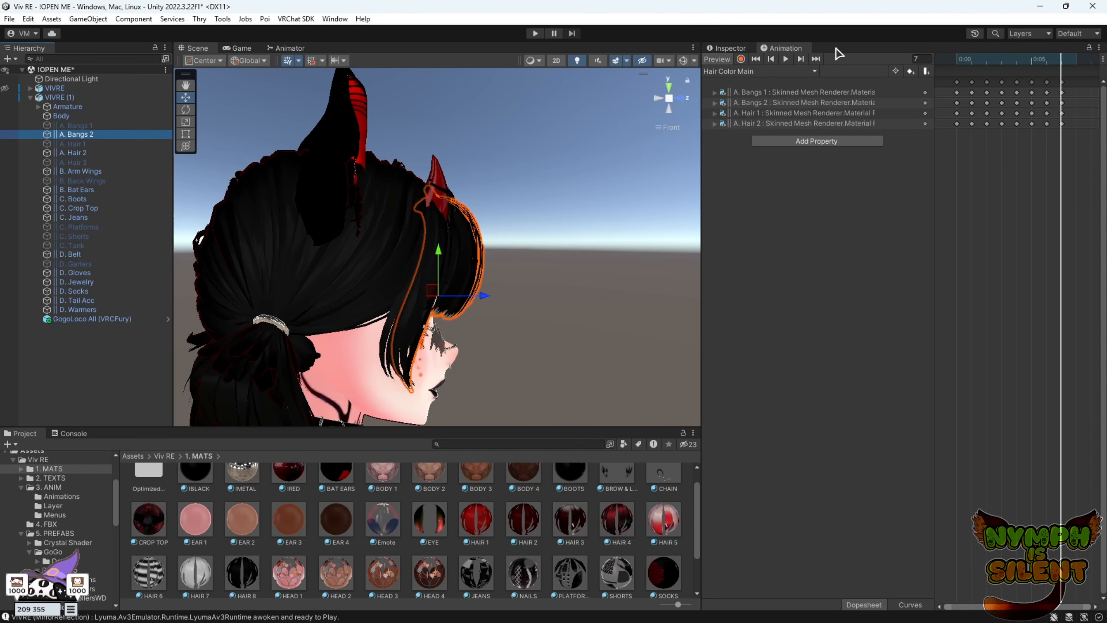
{"action": "left_click", "coordinate": [730, 48]}
{"action": "left_click", "coordinate": [780, 48]}
{"action": "left_click", "coordinate": [785, 59]}
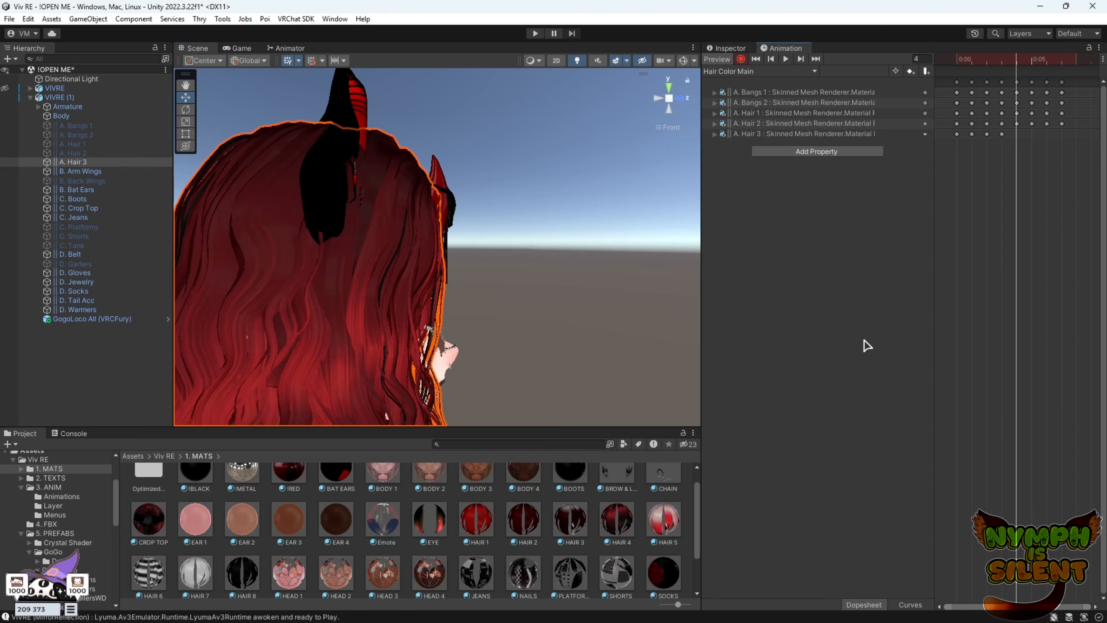
Record the remaining materials on A. Hair 3, with HAIR 7 at frame 6 and HAIR 8 at frame 7, and stop recording.
{"action": "left_click_drag", "start_coordinate": [196, 563], "coordinate": [383, 262]}
{"action": "left_click", "coordinate": [1062, 60]}
{"action": "left_click_drag", "start_coordinate": [241, 562], "coordinate": [383, 262]}
{"action": "left_click", "coordinate": [740, 59]}
Restore the default window layout, and deactivate the VIVRE (1) copy in favour of the visible original VIVRE.
{"action": "left_click", "coordinate": [730, 48]}
{"action": "left_click", "coordinate": [1079, 33]}
{"action": "left_click", "coordinate": [877, 64]}
{"action": "left_click", "coordinate": [21, 69]}
{"action": "left_click", "coordinate": [59, 98]}
{"action": "left_click", "coordinate": [877, 64]}
{"action": "left_click", "coordinate": [5, 88]}
Check the Hair Color Main clip in the Animations folder and open the VIV FX controller from the Layer folder.
{"action": "left_click", "coordinate": [61, 535]}
{"action": "left_click", "coordinate": [233, 438]}
{"action": "left_click", "coordinate": [274, 48]}
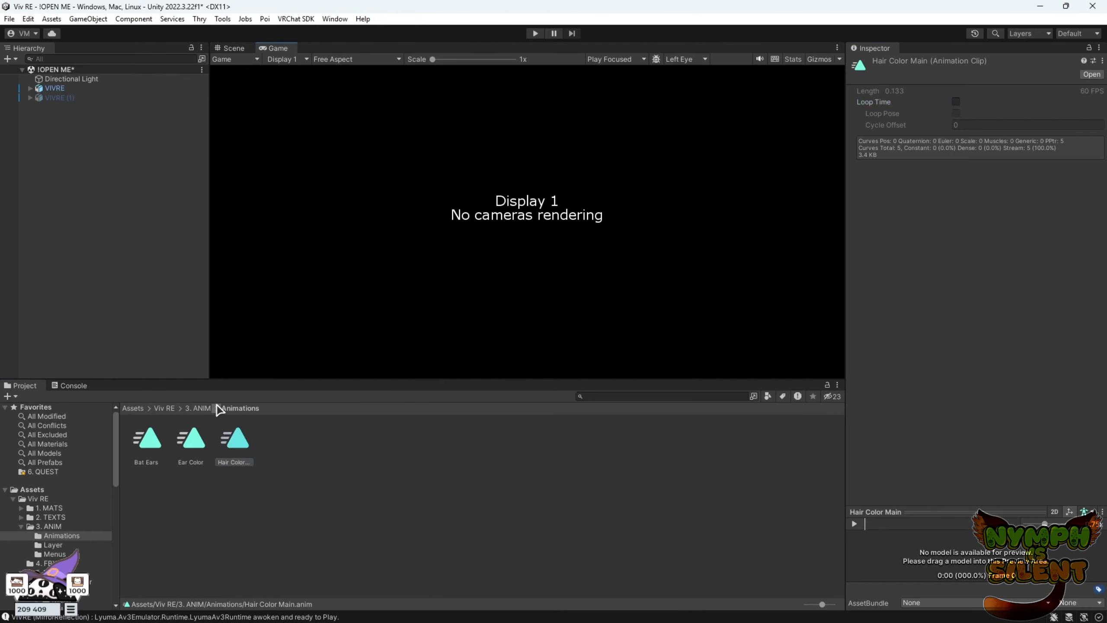
{"action": "left_click", "coordinate": [52, 544]}
{"action": "double_click", "coordinate": [147, 439]}
{"action": "middle_click_drag", "start_coordinate": [553, 185], "coordinate": [558, 287]}
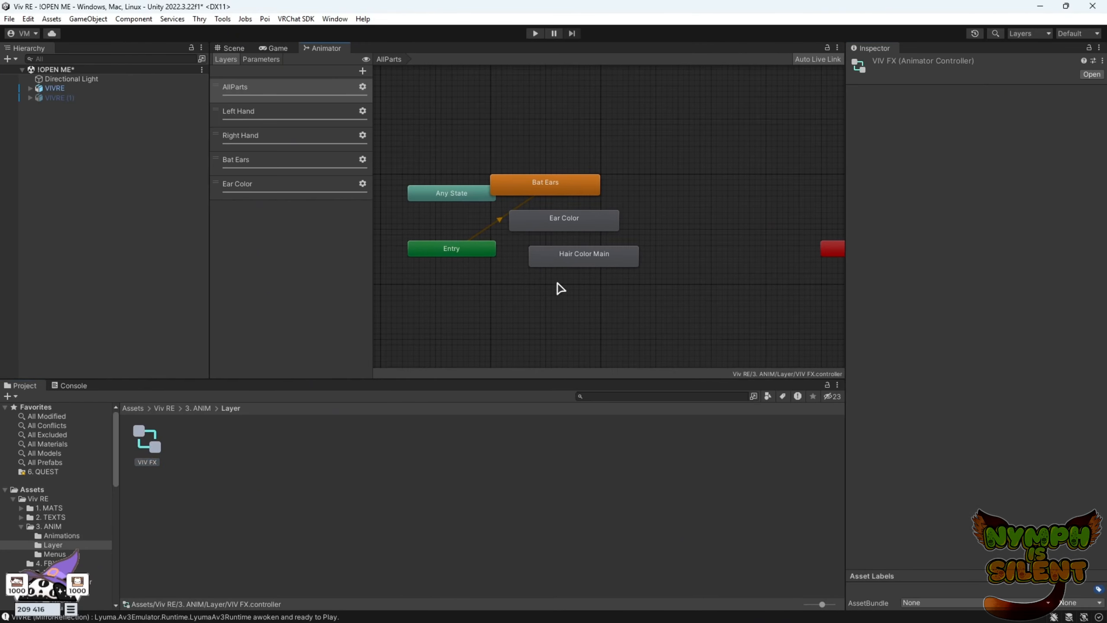
{"action": "middle_click_drag", "start_coordinate": [611, 188], "coordinate": [613, 192]}
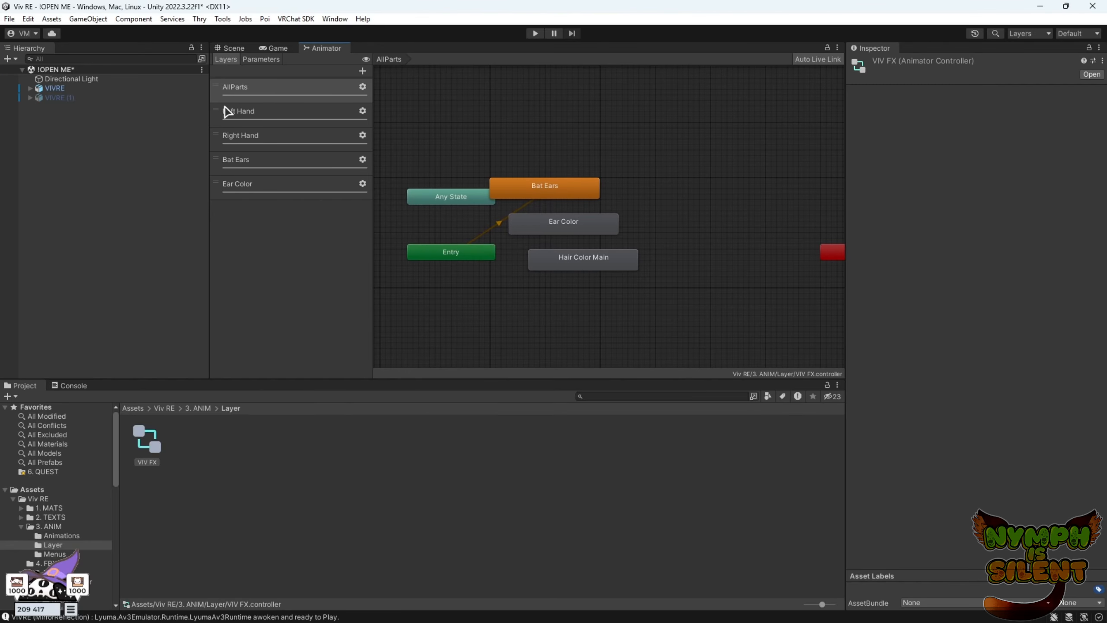
Delete the Bat Ears, Ear Color and Hair Color Main states from the AllParts layer of VIV FX.
{"action": "left_click", "coordinate": [237, 96]}
{"action": "left_click_drag", "start_coordinate": [569, 145], "coordinate": [635, 345]}
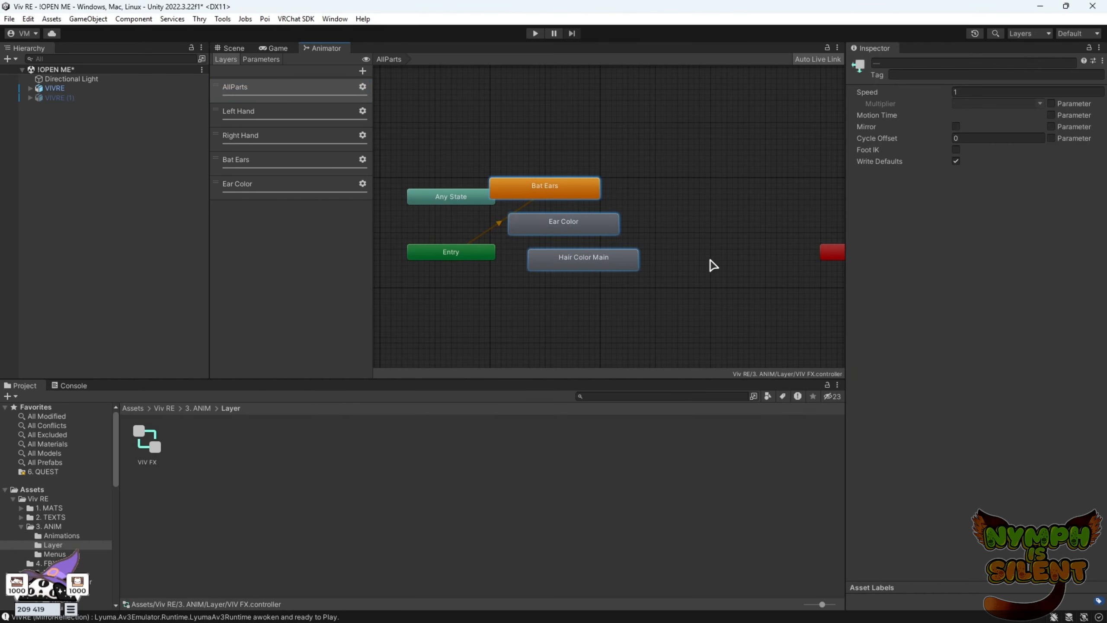
{"action": "right_click", "coordinate": [711, 260]}
{"action": "right_click", "coordinate": [618, 254]}
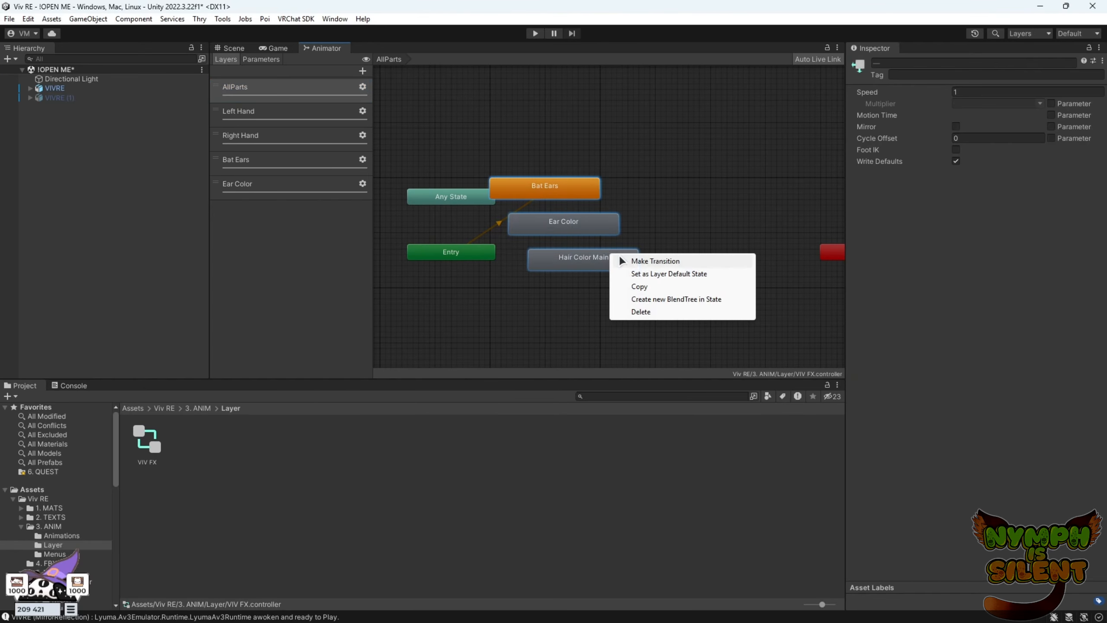
{"action": "left_click", "coordinate": [635, 312]}
{"action": "scroll", "coordinate": [629, 268], "scroll_direction": "down", "scroll_amount": 2}
{"action": "scroll", "coordinate": [601, 217], "scroll_direction": "down", "scroll_amount": 2}
{"action": "scroll", "coordinate": [682, 221], "scroll_direction": "up", "scroll_amount": 4}
{"action": "scroll", "coordinate": [652, 219], "scroll_direction": "down", "scroll_amount": 2}
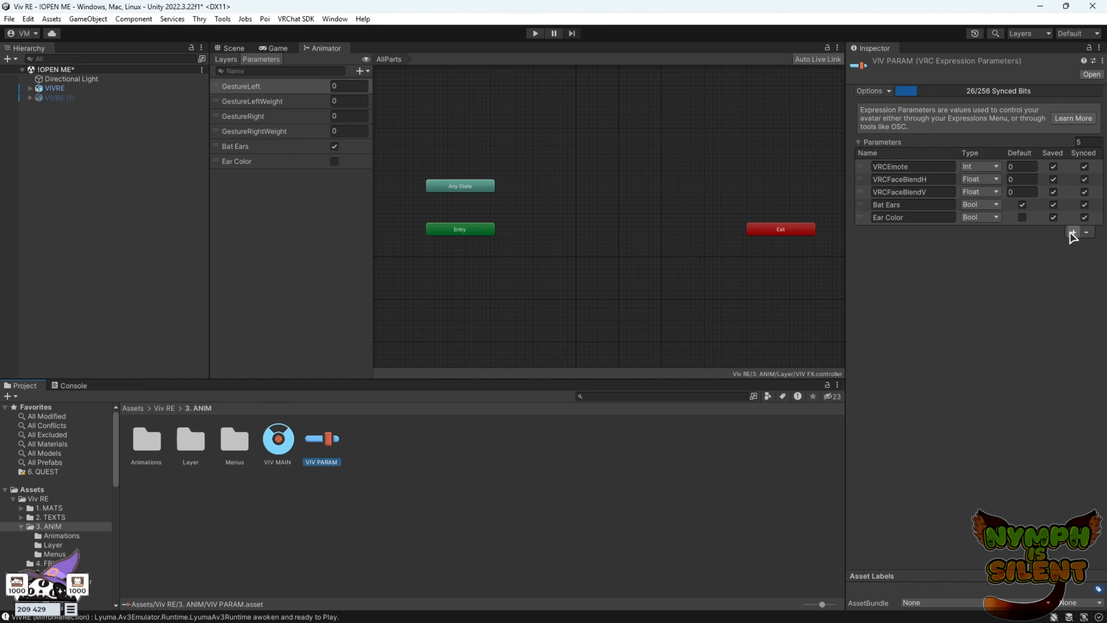
Add an expression parameter named Hair Color Main to VIV PARAM and set its type to Float.
{"action": "left_click", "coordinate": [1073, 231]}
{"action": "left_click", "coordinate": [931, 230]}
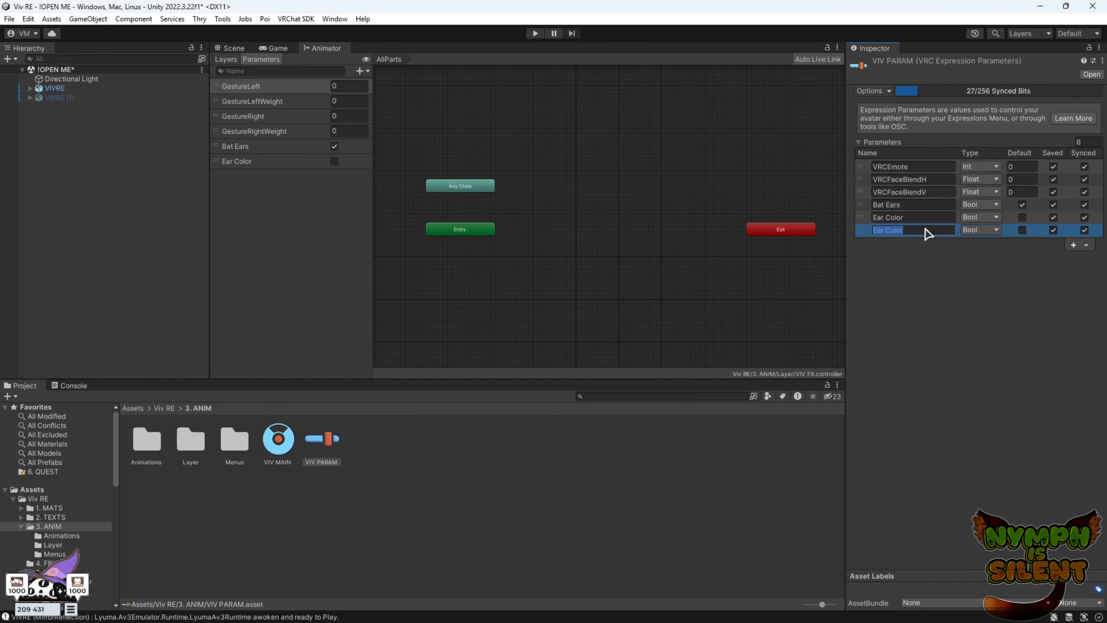
{"action": "type", "text": "Hair Color"}
{"action": "key", "text": "Return"}
{"action": "left_click", "coordinate": [962, 238]}
{"action": "left_click", "coordinate": [974, 233]}
{"action": "left_click", "coordinate": [997, 256]}
Add a Float parameter with the copied name Hair Color Main to the VIV FX animator, and show VIV PARAM again.
{"action": "left_click", "coordinate": [952, 231]}
{"action": "key", "text": "ctrl+c"}
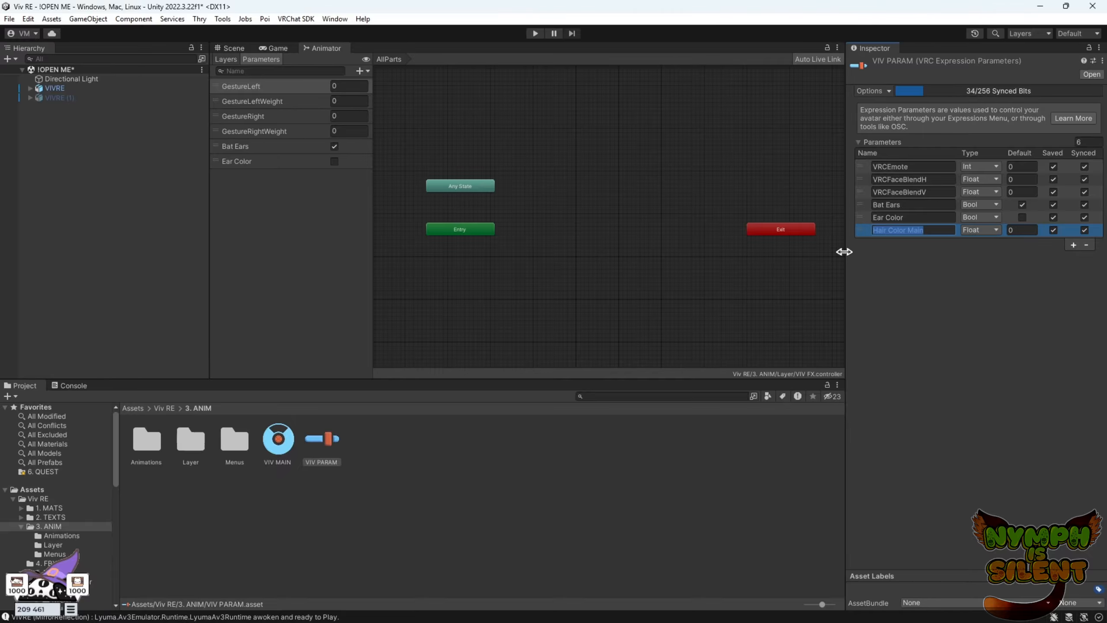
{"action": "left_click", "coordinate": [268, 63]}
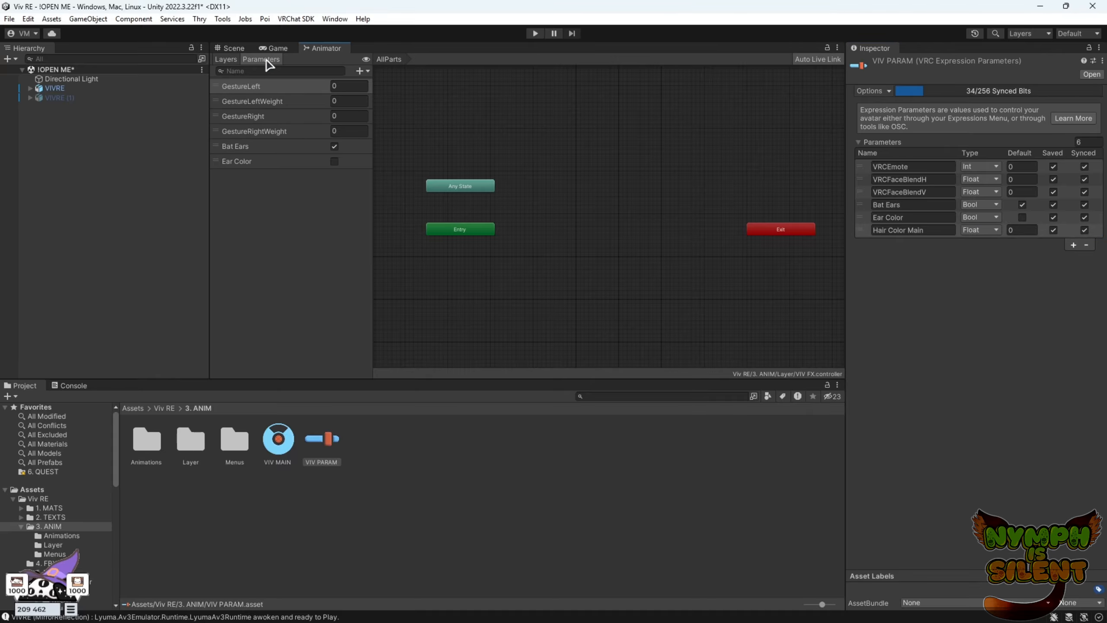
{"action": "left_click", "coordinate": [359, 71]}
{"action": "left_click", "coordinate": [384, 85]}
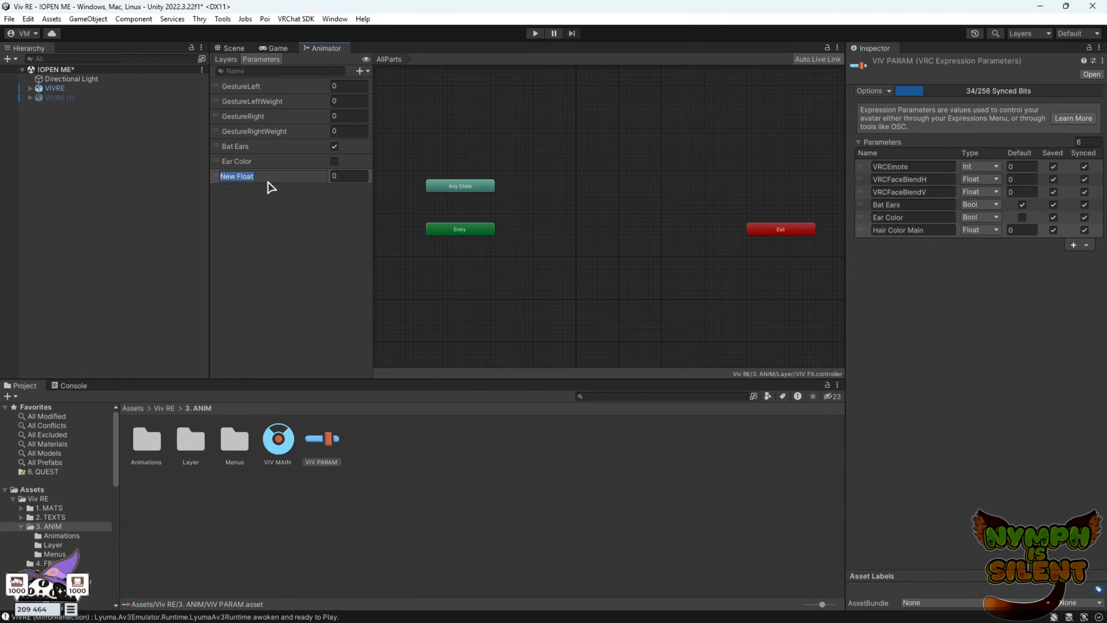
{"action": "key", "text": "ctrl+v"}
{"action": "left_click", "coordinate": [297, 195]}
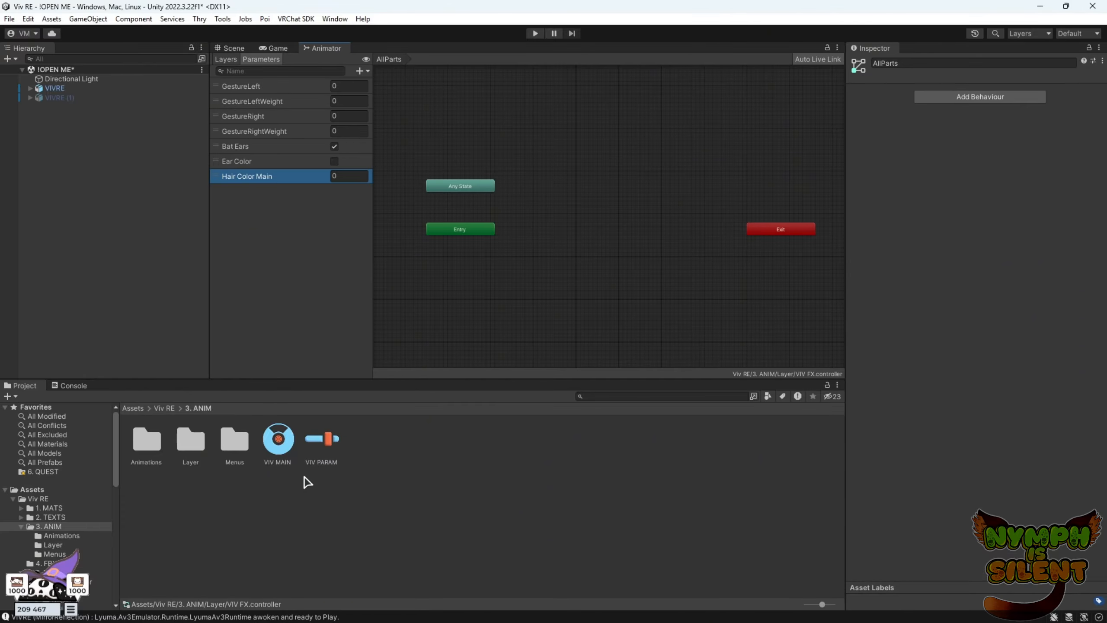
{"action": "left_click", "coordinate": [330, 442]}
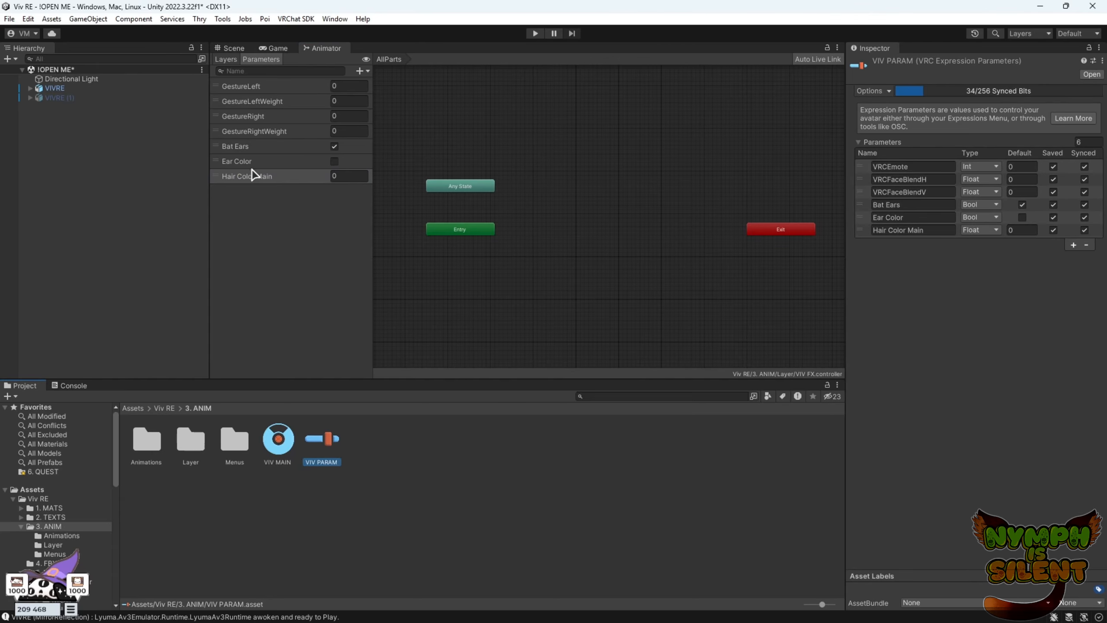
{"action": "scroll", "coordinate": [436, 262], "scroll_direction": "down", "scroll_amount": 1}
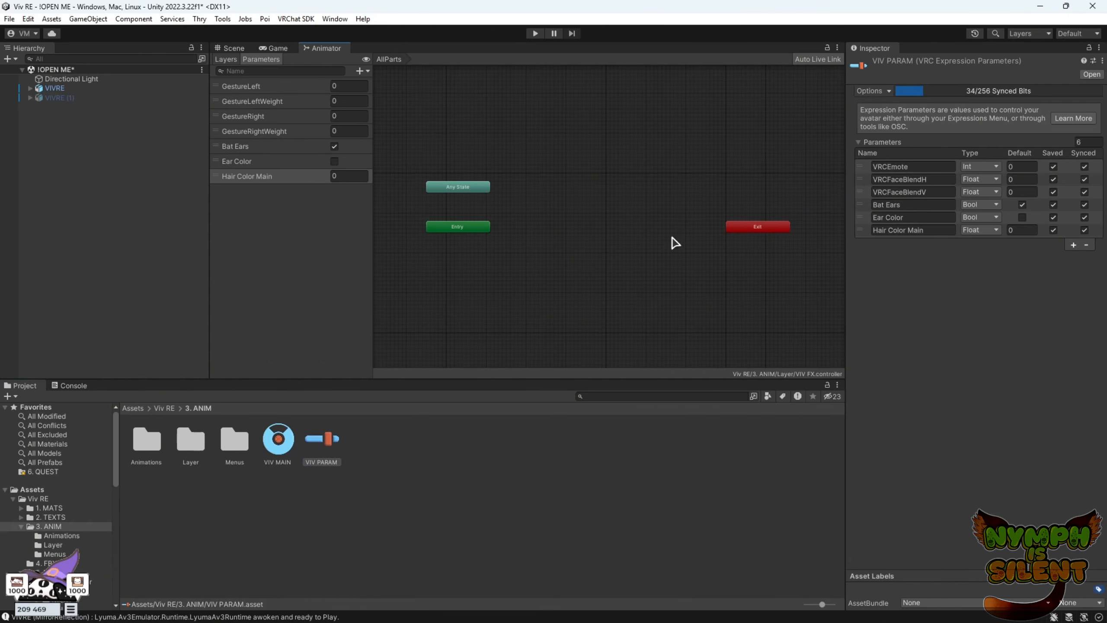
{"action": "left_click", "coordinate": [1021, 234]}
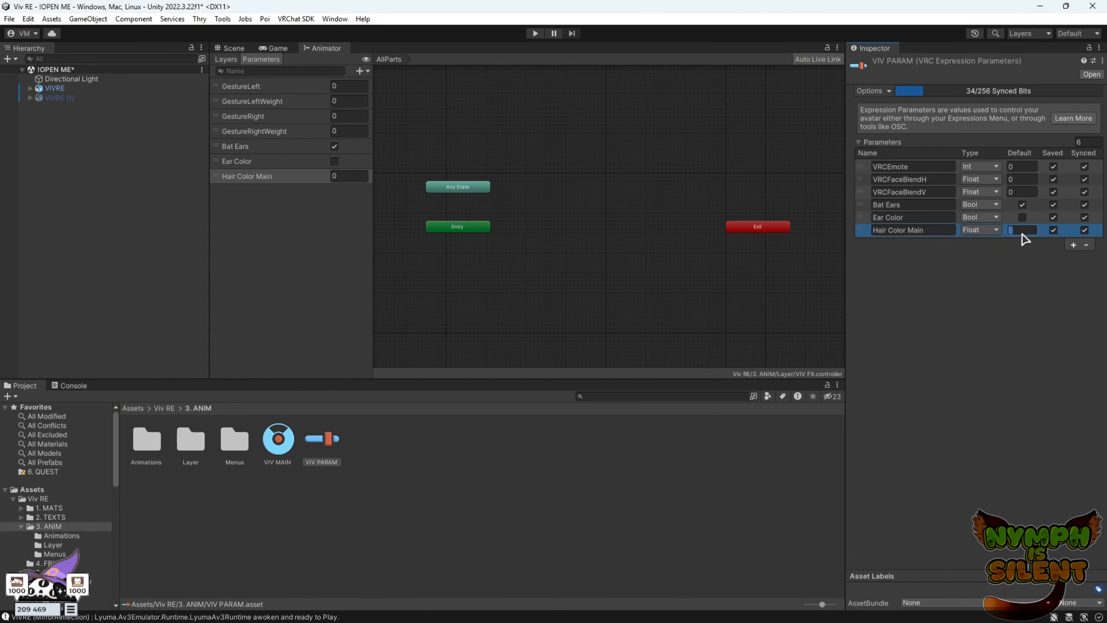
{"action": "key", "text": "BackSpace"}
{"action": "key", "text": "BackSpace"}
{"action": "key", "text": "BackSpace"}
{"action": "left_click", "coordinate": [1017, 243]}
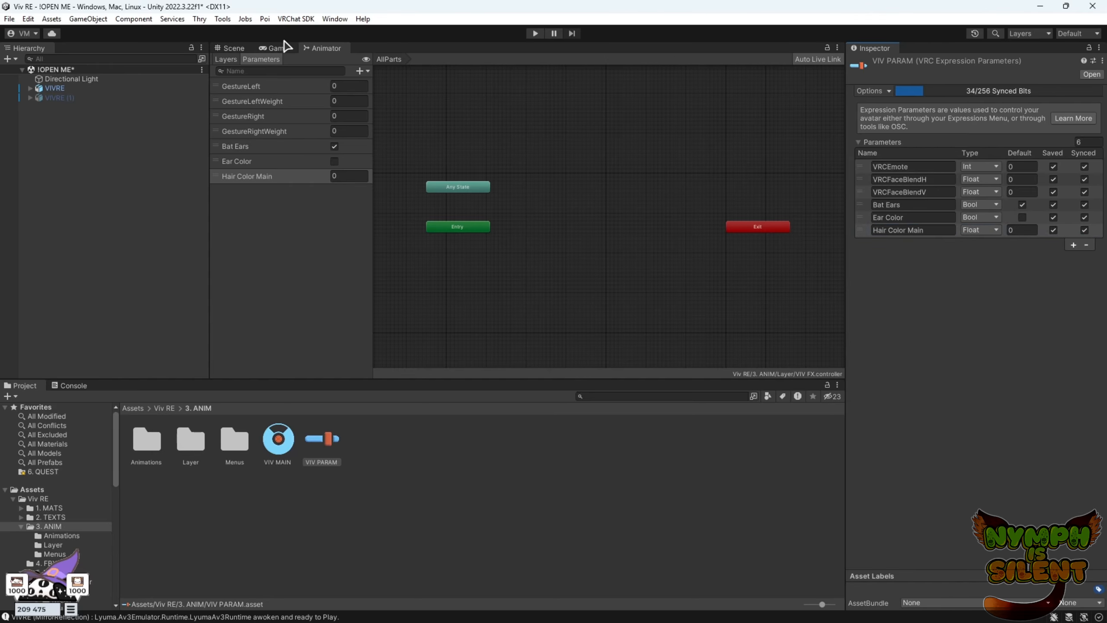
Add an animator layer named Hair Color Main to VIV FX and set its weight to 1.
{"action": "left_click", "coordinate": [225, 59]}
{"action": "left_click", "coordinate": [362, 71]}
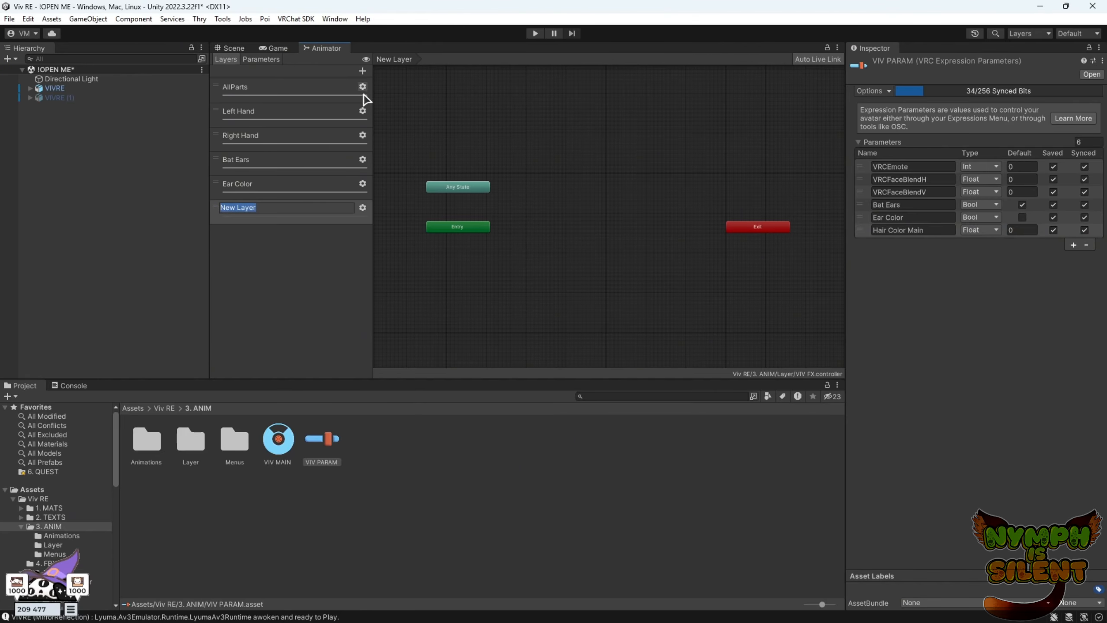
{"action": "type", "text": "Hair Color Main"}
{"action": "key", "text": "Return"}
{"action": "left_click", "coordinate": [363, 208]}
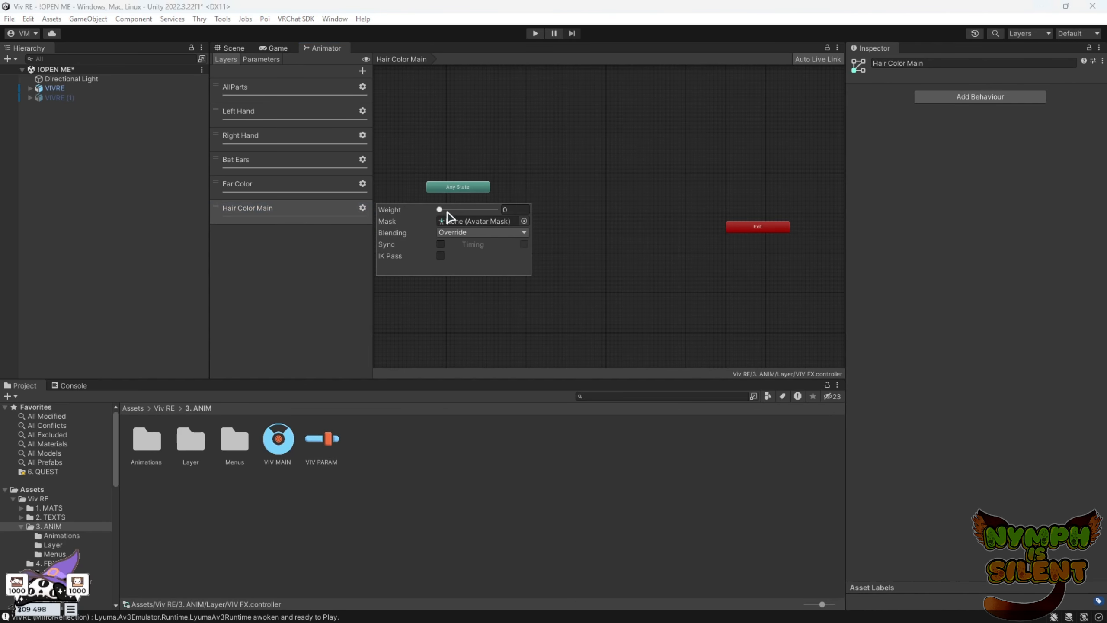
{"action": "left_click_drag", "start_coordinate": [479, 211], "coordinate": [503, 210]}
{"action": "scroll", "coordinate": [583, 261], "scroll_direction": "up", "scroll_amount": 2}
{"action": "left_click", "coordinate": [344, 290]}
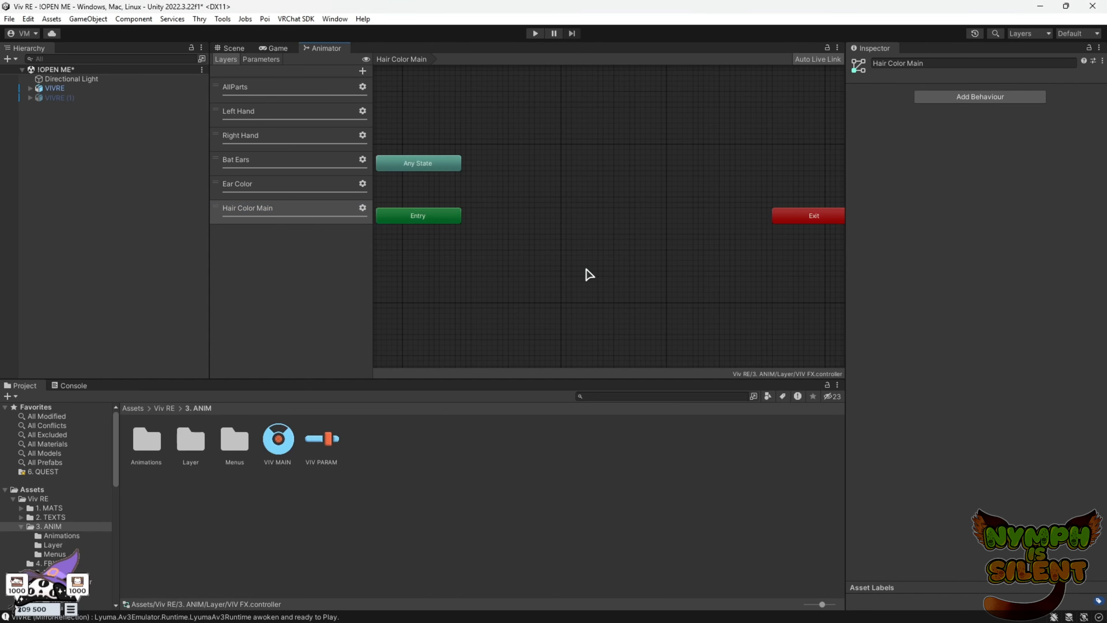
Place the Hair Color Main clip as a state in the new layer and drive its Motion Time with the Hair Color Main parameter.
{"action": "double_click", "coordinate": [147, 441]}
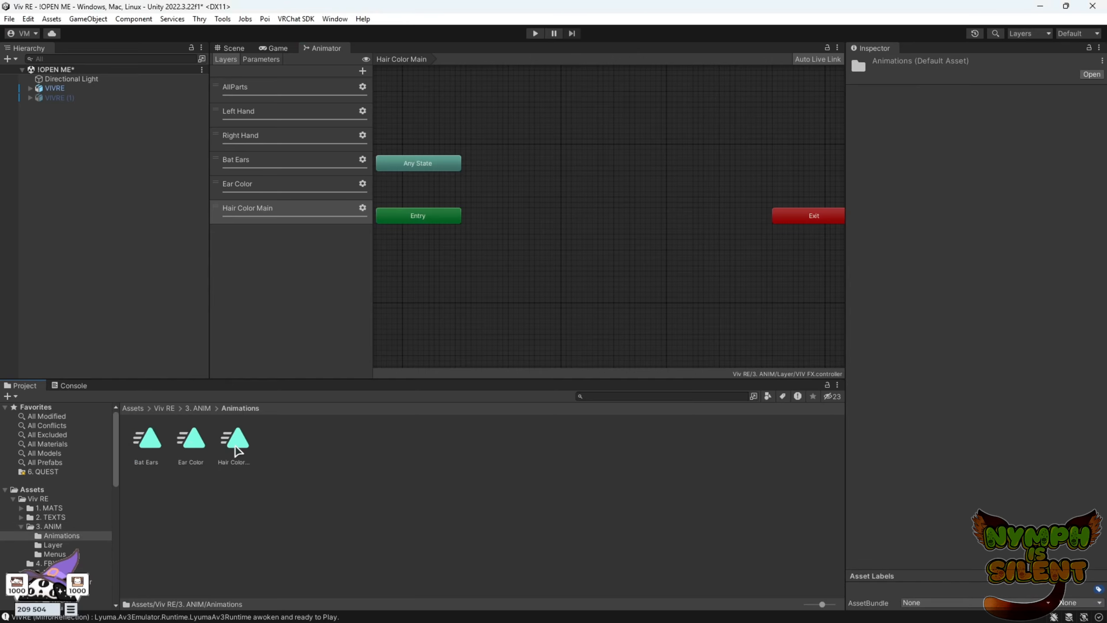
{"action": "left_click", "coordinate": [235, 438]}
{"action": "left_click_drag", "start_coordinate": [234, 438], "coordinate": [590, 232]}
{"action": "scroll", "coordinate": [600, 264], "scroll_direction": "up", "scroll_amount": 2}
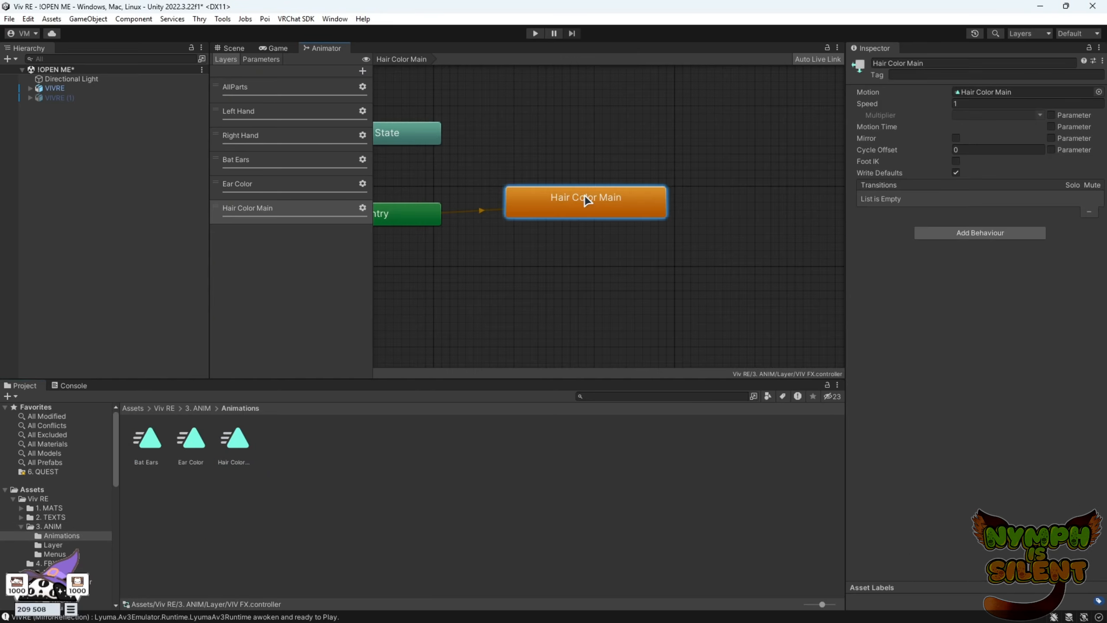
{"action": "left_click", "coordinate": [1051, 127]}
{"action": "left_click", "coordinate": [1039, 128]}
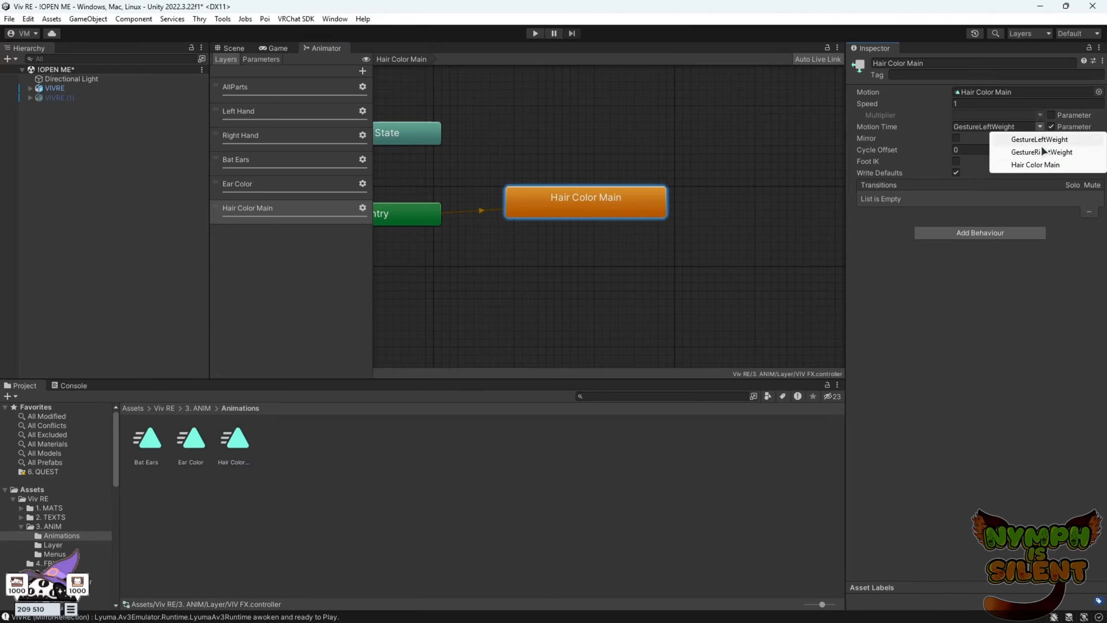
{"action": "left_click", "coordinate": [1039, 166]}
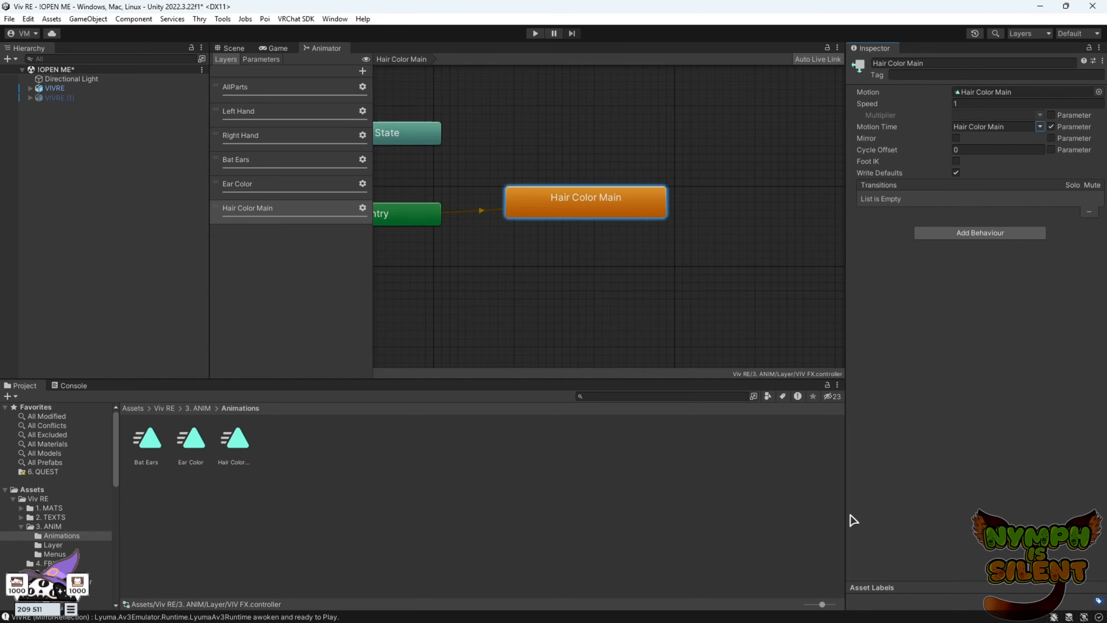
Return to the scene view, check the Hair submenu in the BODY menu, and open the HAIR expressions menu.
{"action": "left_click", "coordinate": [230, 47]}
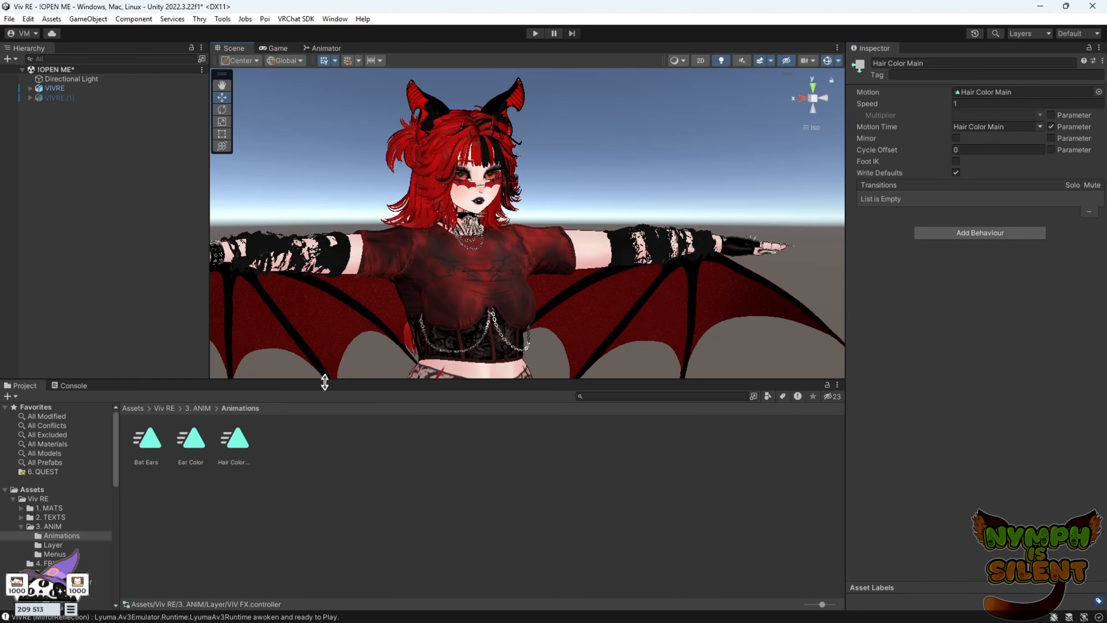
{"action": "left_click", "coordinate": [202, 409]}
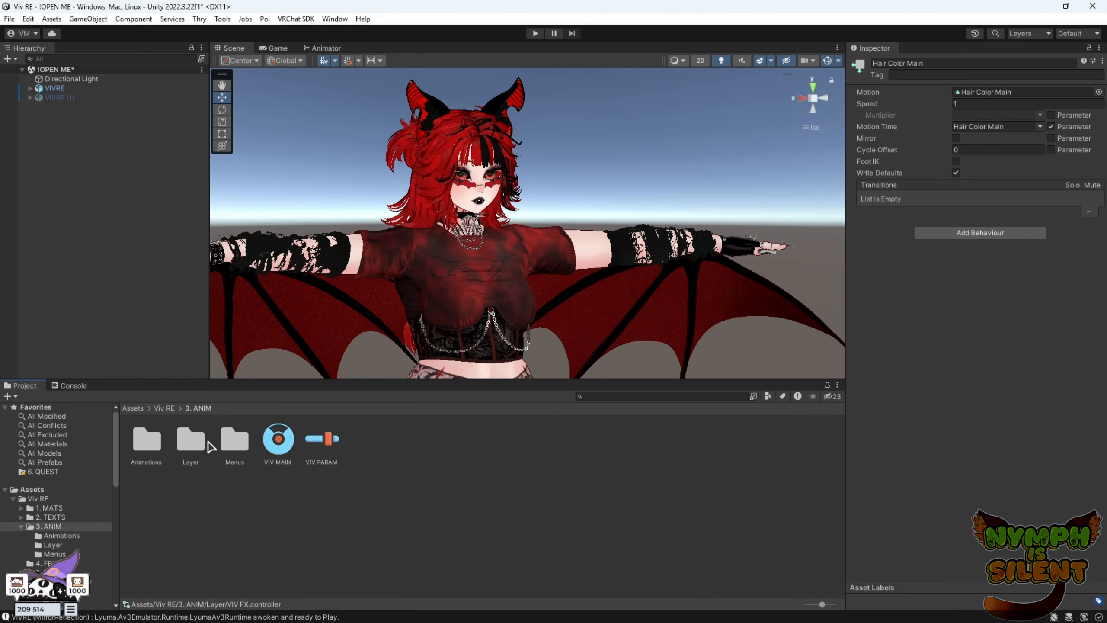
{"action": "double_click", "coordinate": [244, 442]}
{"action": "left_click", "coordinate": [144, 448]}
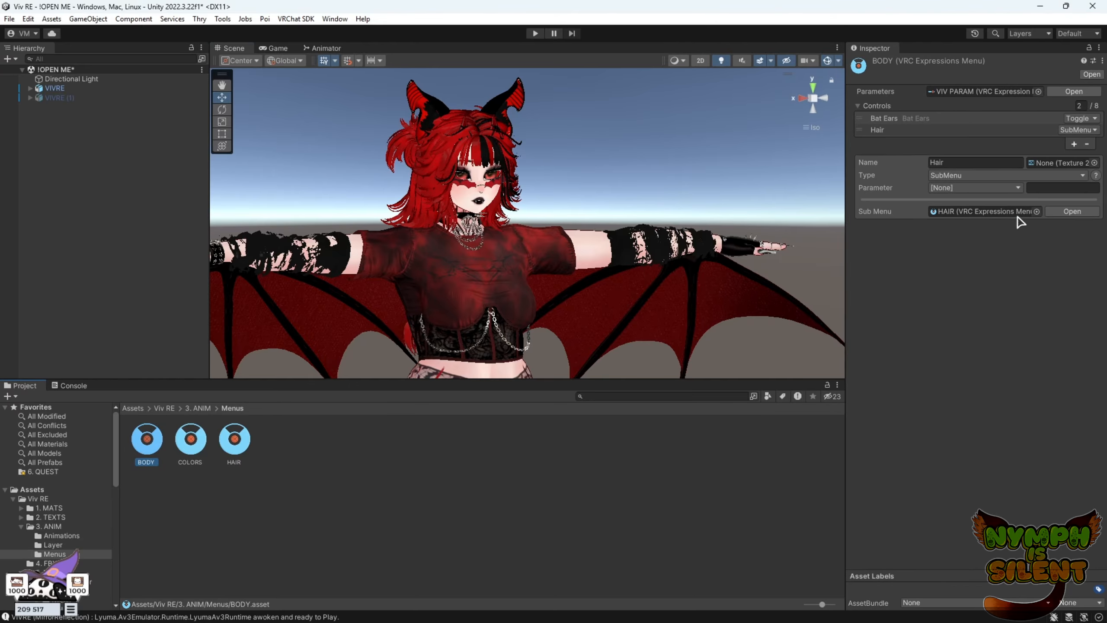
{"action": "left_click", "coordinate": [921, 133]}
{"action": "left_click", "coordinate": [243, 444]}
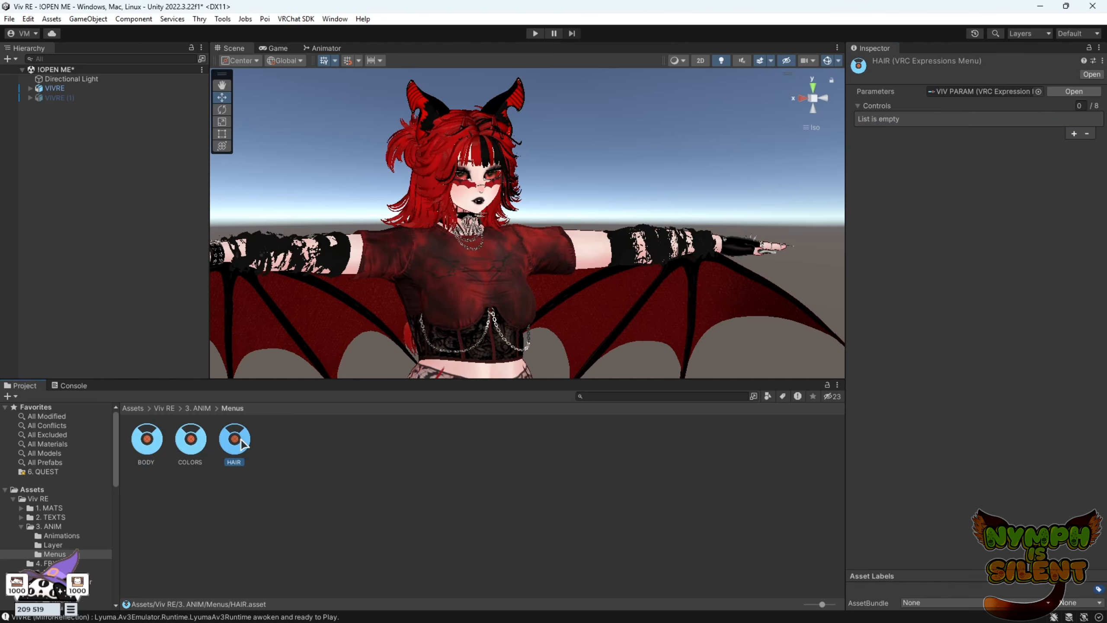
Add a RadialPuppet control named Hair Color Main to the HAIR menu and set its Rotation parameter to Hair Color Main, Float.
{"action": "left_click", "coordinate": [1074, 134]}
{"action": "left_click", "coordinate": [965, 151]}
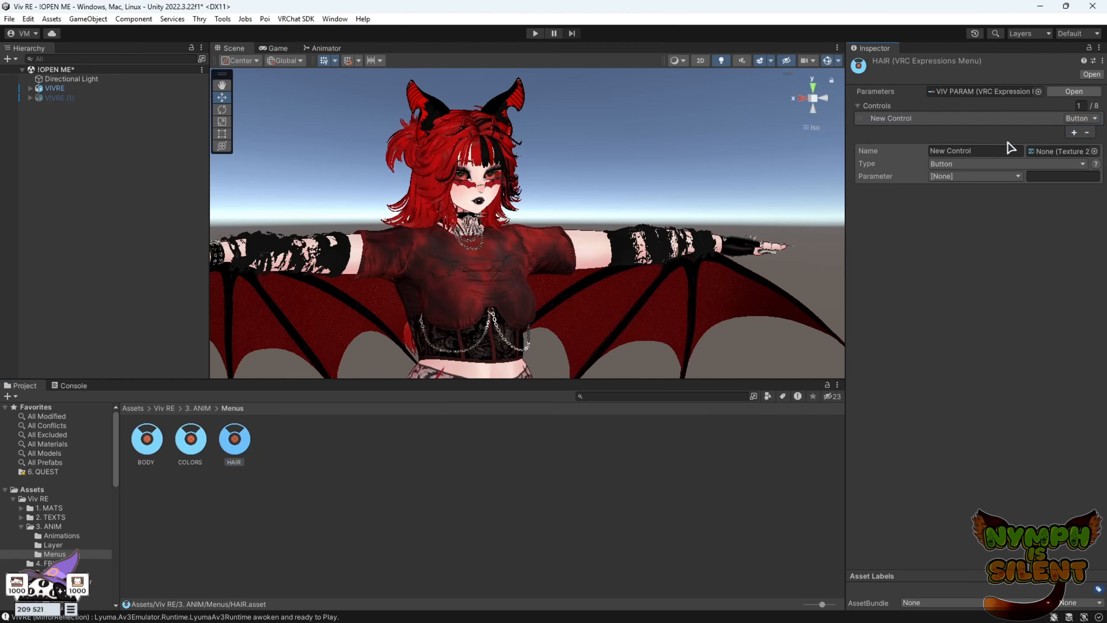
{"action": "type", "text": "Hair"}
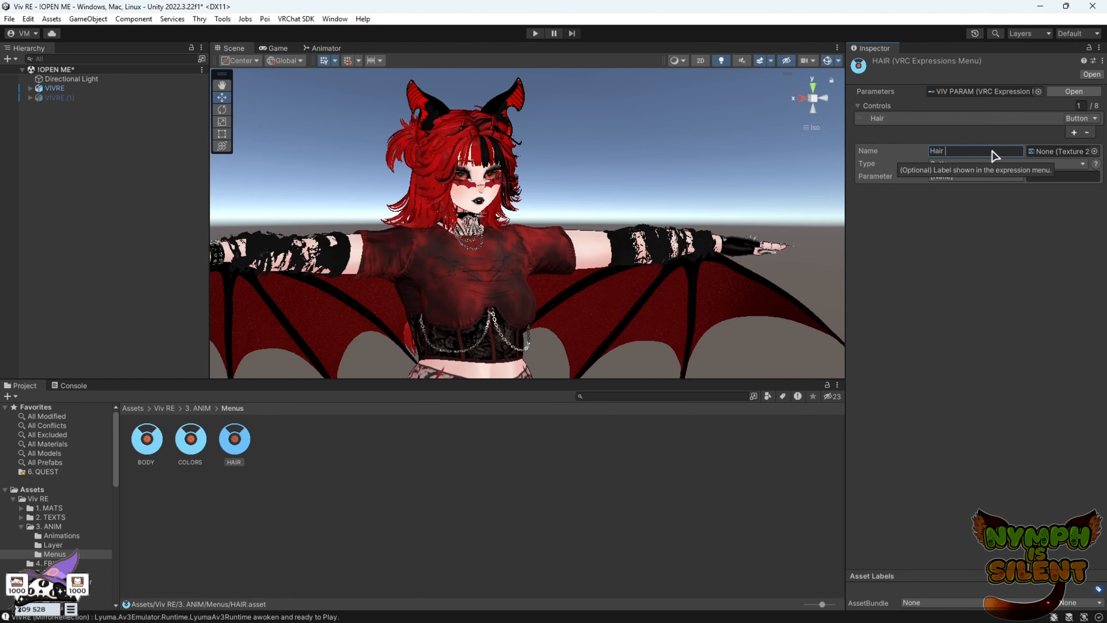
{"action": "type", "text": " Color Main"}
{"action": "left_click", "coordinate": [962, 165]}
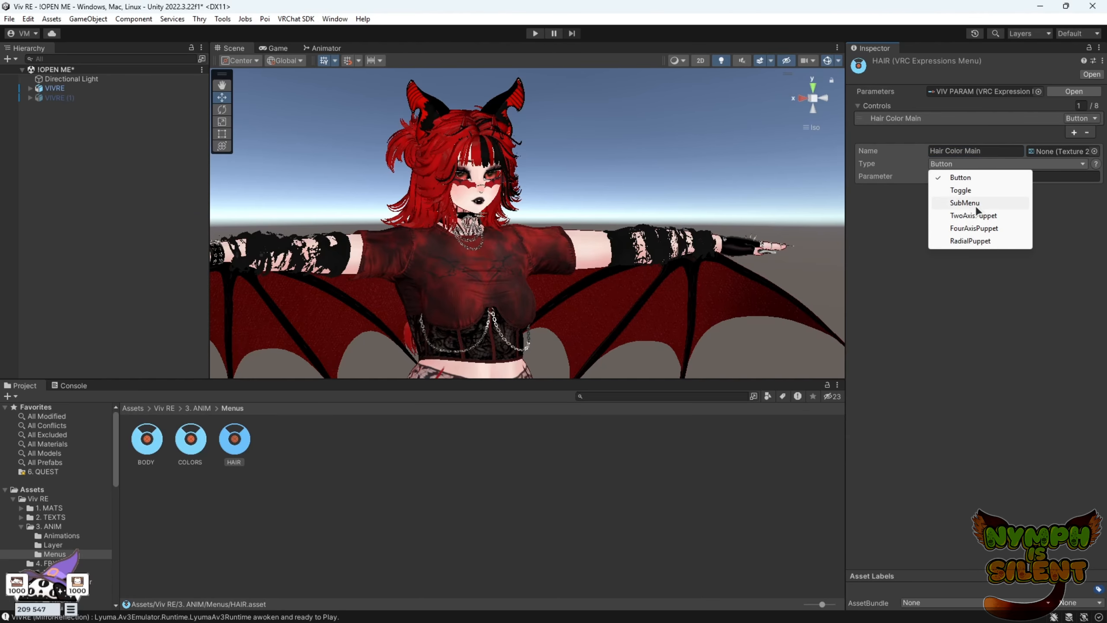
{"action": "left_click", "coordinate": [979, 242]}
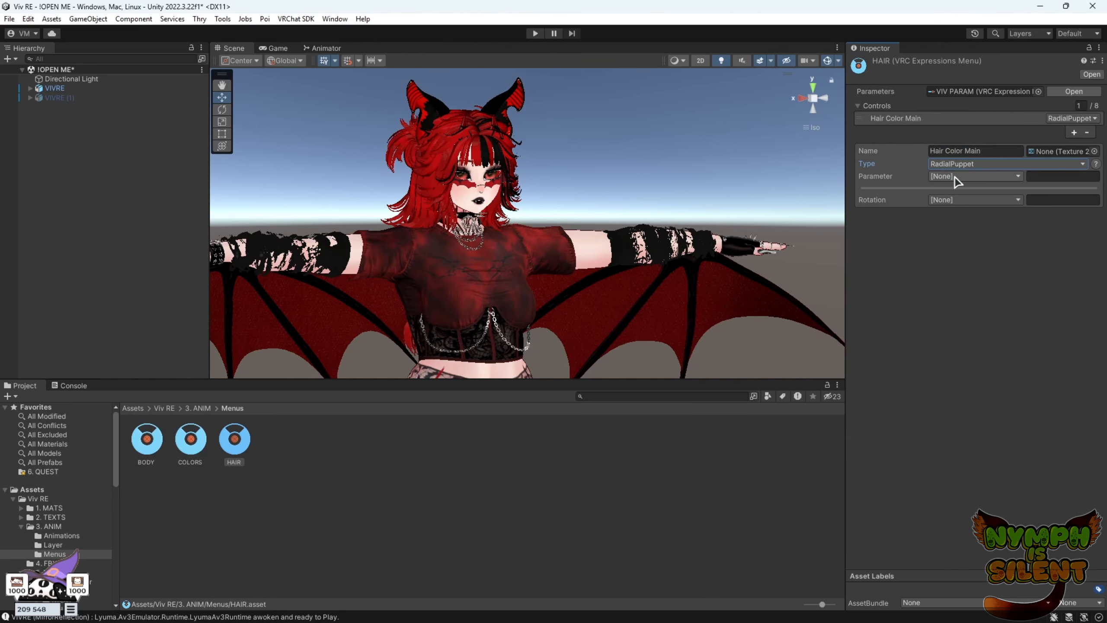
{"action": "left_click", "coordinate": [957, 200]}
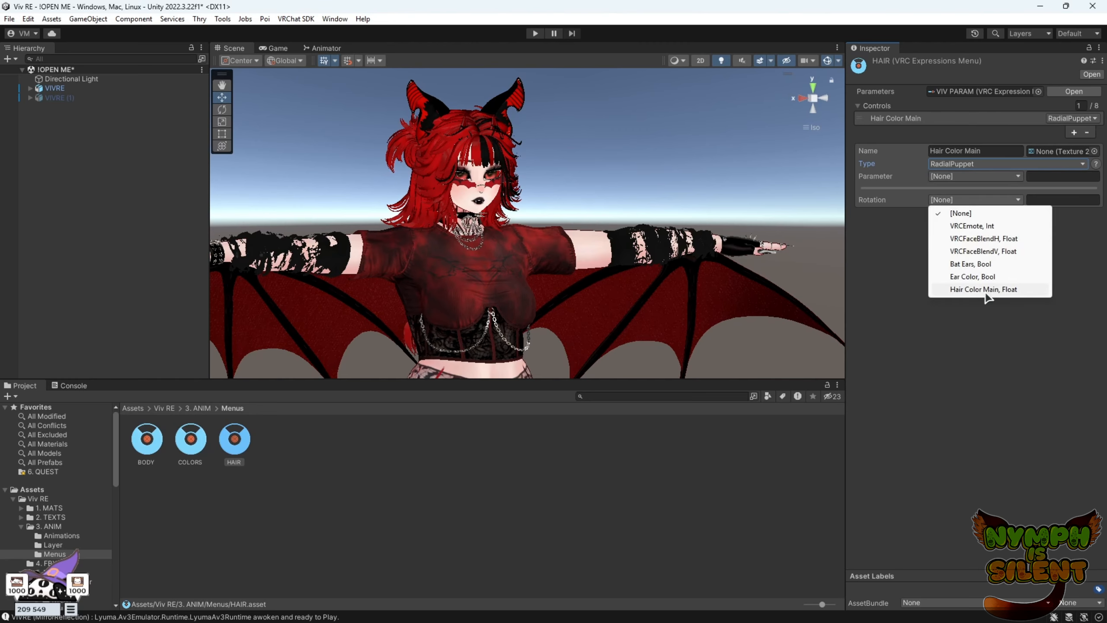
{"action": "left_click", "coordinate": [1015, 291]}
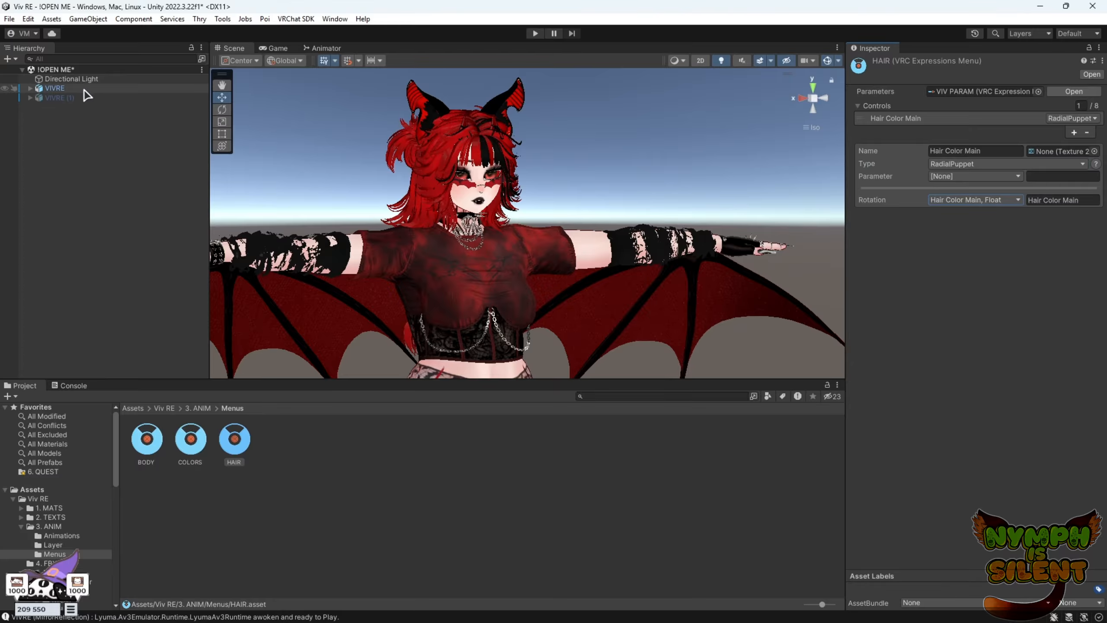
Save the !OPEN ME scene and the project.
{"action": "left_click", "coordinate": [9, 19]}
{"action": "left_click", "coordinate": [30, 75]}
{"action": "left_click", "coordinate": [9, 19]}
{"action": "left_click", "coordinate": [45, 144]}
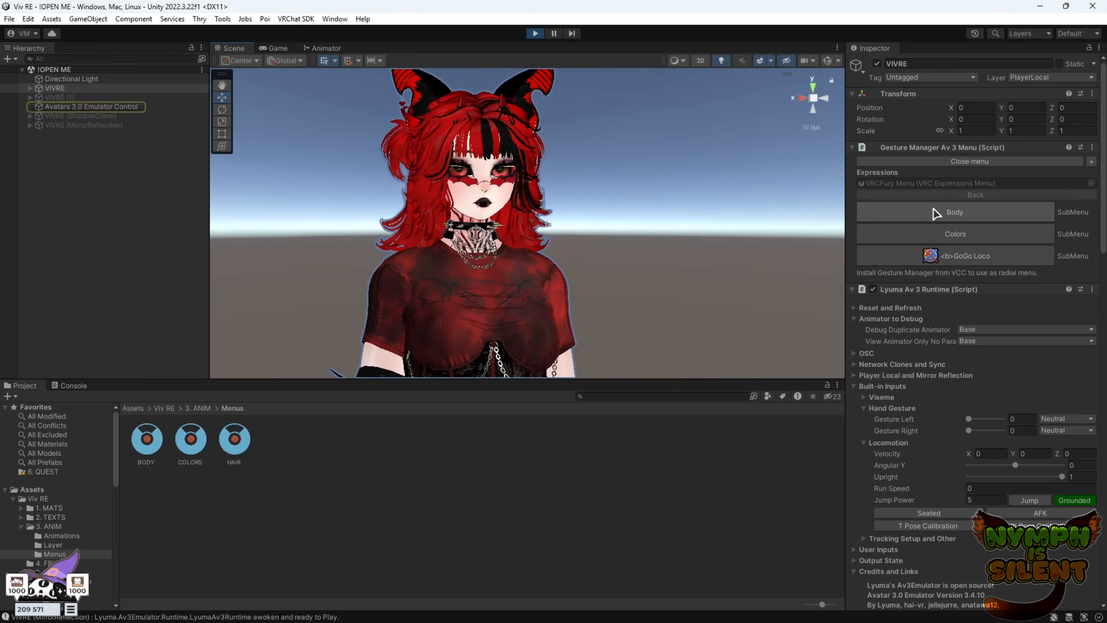
Test the hair radial in Play mode: open Body, then Hair, and turn Hair Color Main to 1.
{"action": "left_click", "coordinate": [935, 213]}
{"action": "left_click", "coordinate": [948, 214]}
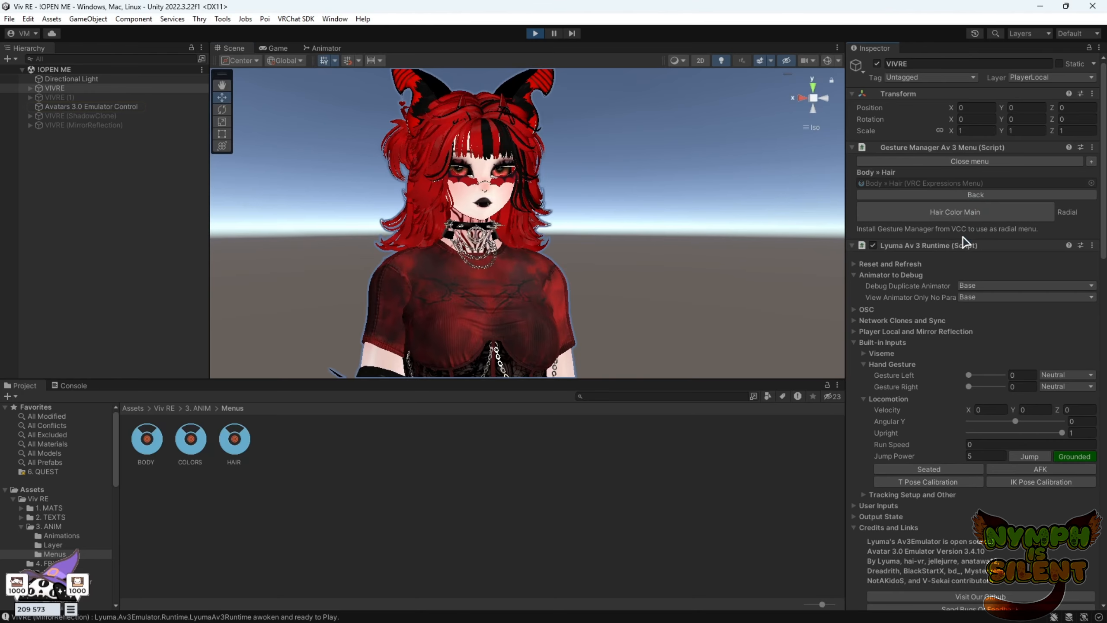
{"action": "left_click", "coordinate": [966, 211]}
{"action": "left_click_drag", "start_coordinate": [954, 230], "coordinate": [1075, 244]}
Examine the avatar's swapped hair materials up close from several angles, then close the Hair Color Main radial and exit Play mode.
{"action": "scroll", "coordinate": [584, 198], "scroll_direction": "up", "scroll_amount": 3}
{"action": "middle_click_drag", "start_coordinate": [583, 193], "coordinate": [645, 271]}
{"action": "right_click_drag", "start_coordinate": [646, 271], "coordinate": [774, 304]}
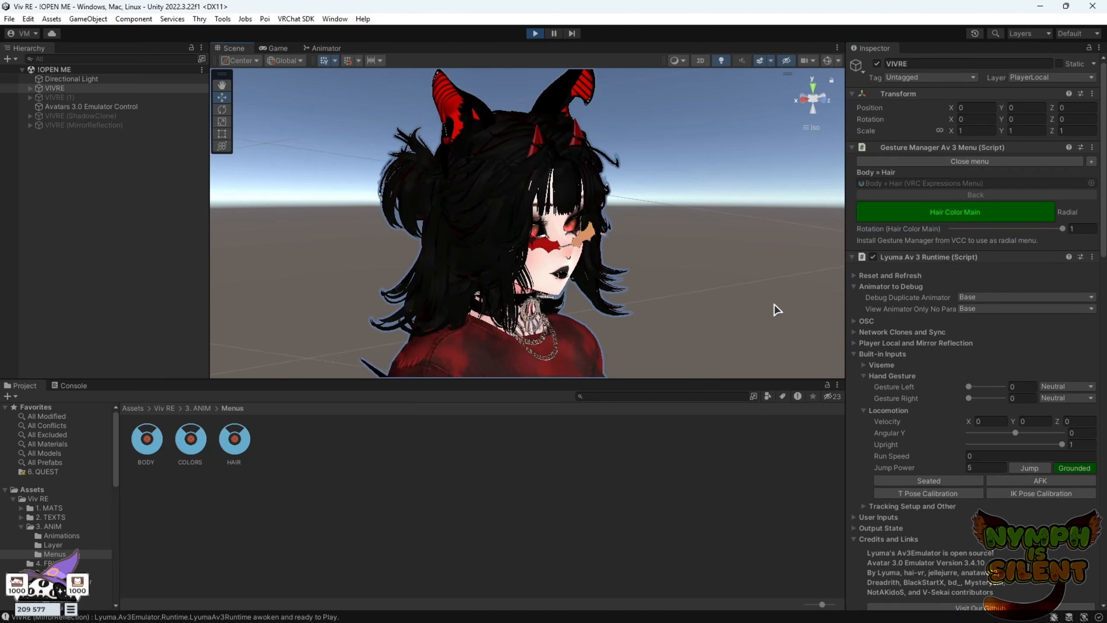
{"action": "scroll", "coordinate": [740, 271], "scroll_direction": "up", "scroll_amount": 3}
{"action": "middle_click_drag", "start_coordinate": [709, 250], "coordinate": [738, 282]}
{"action": "right_click_drag", "start_coordinate": [738, 282], "coordinate": [740, 248]}
{"action": "mouse_move", "coordinate": [1068, 232]}
{"action": "left_mouse_down"}
{"action": "mouse_move", "coordinate": [948, 236]}
{"action": "mouse_move", "coordinate": [1063, 229]}
{"action": "left_mouse_up"}
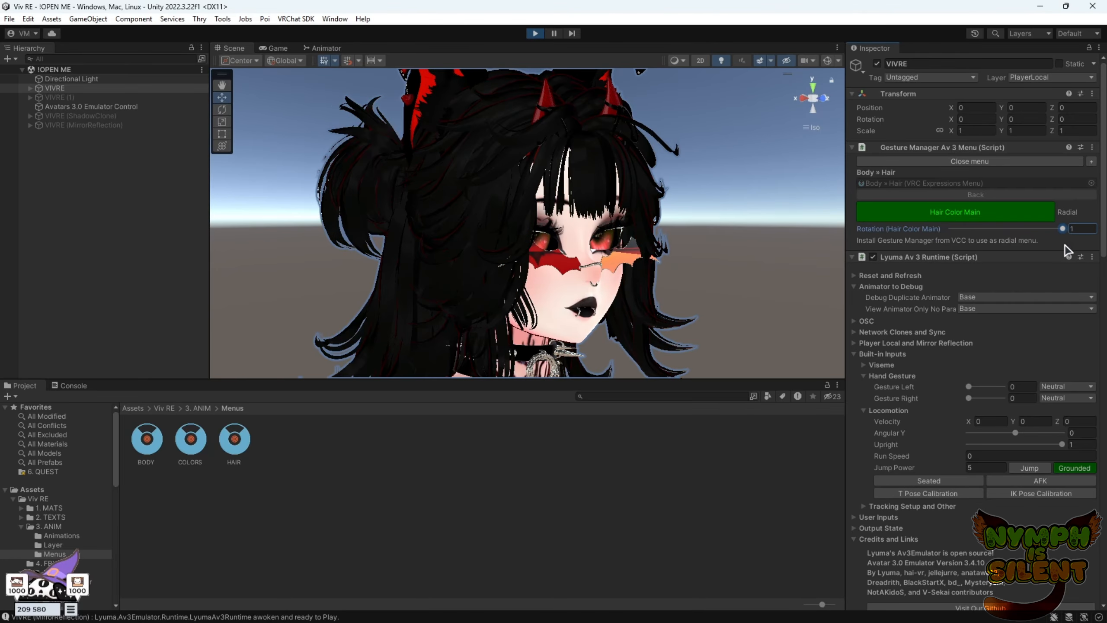
{"action": "scroll", "coordinate": [684, 256], "scroll_direction": "down", "scroll_amount": 2}
{"action": "scroll", "coordinate": [684, 256], "scroll_direction": "down", "scroll_amount": 3}
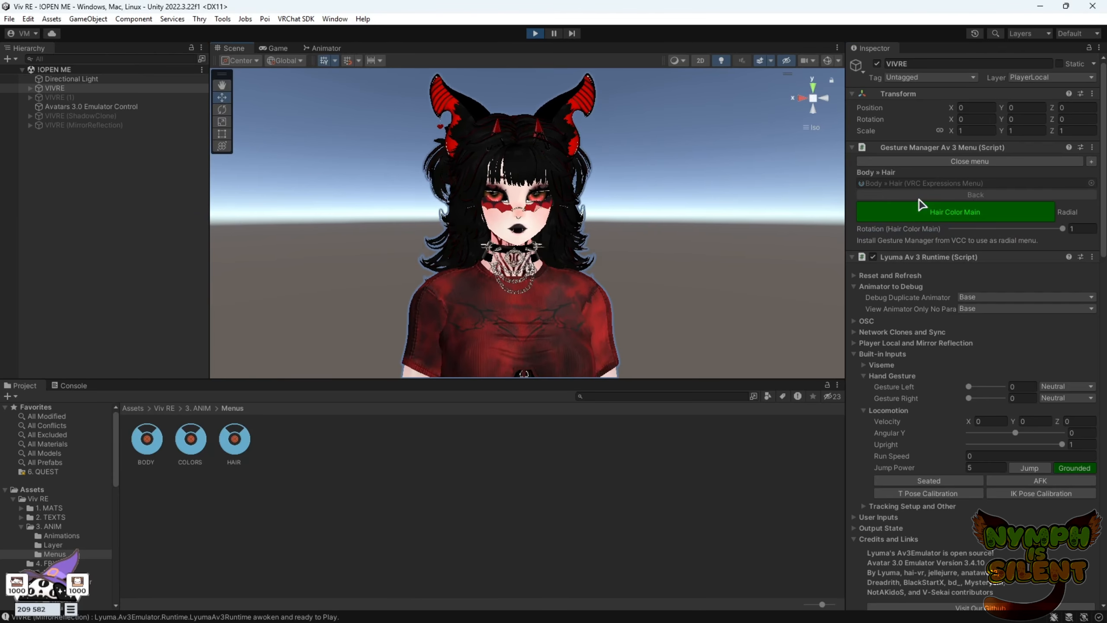
{"action": "left_click", "coordinate": [920, 211]}
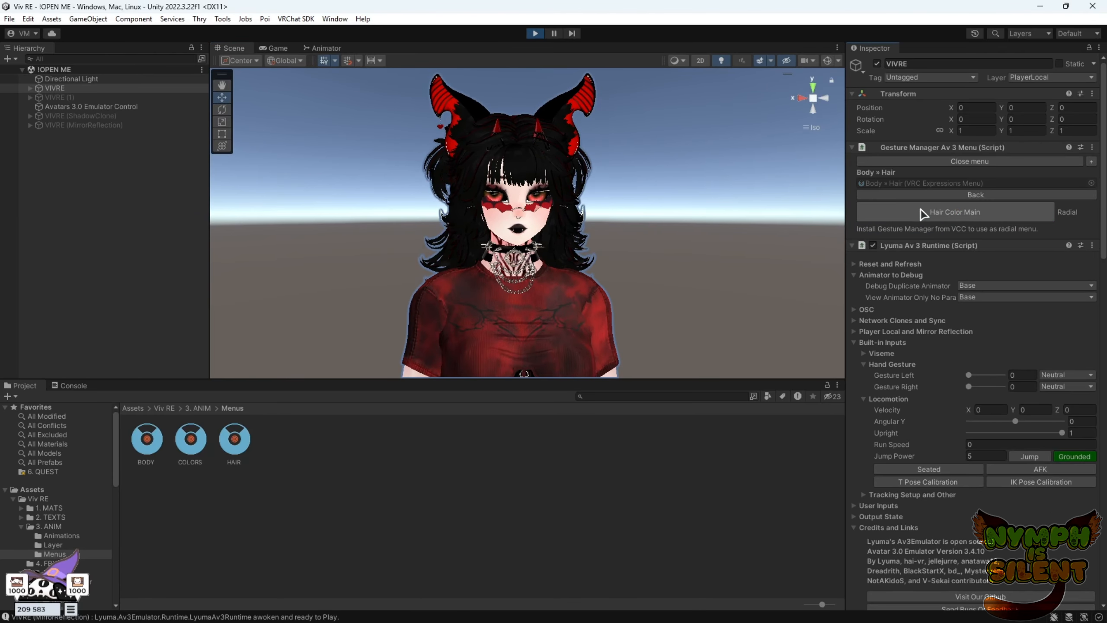
{"action": "left_click", "coordinate": [536, 34]}
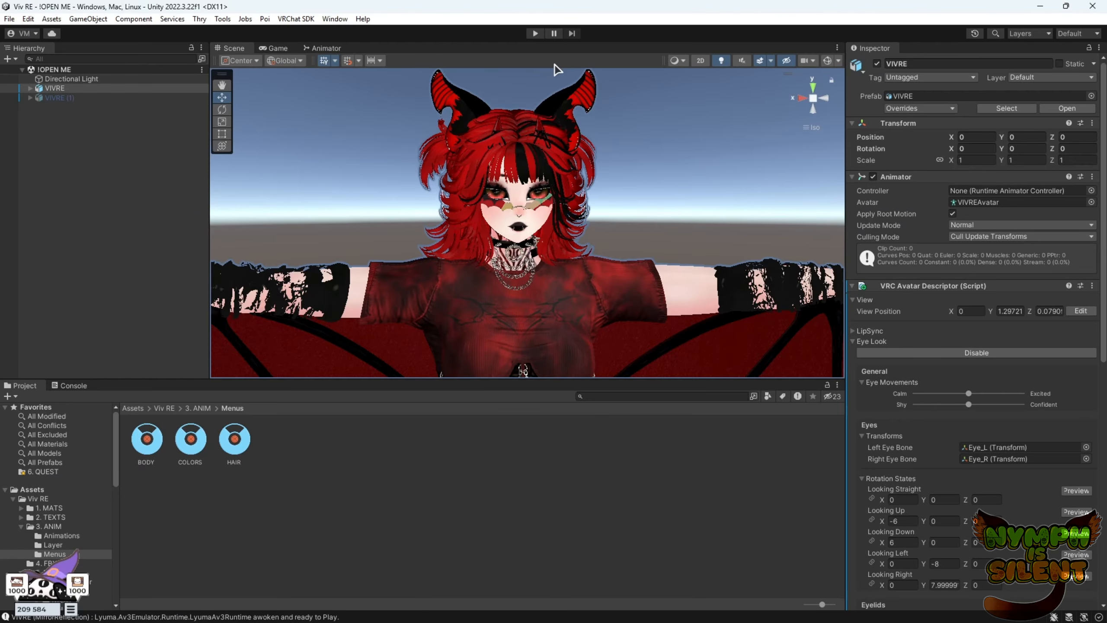
Show the 3. ANIM folder, collapse VIVRE in the hierarchy and clear the selection.
{"action": "left_click", "coordinate": [48, 526]}
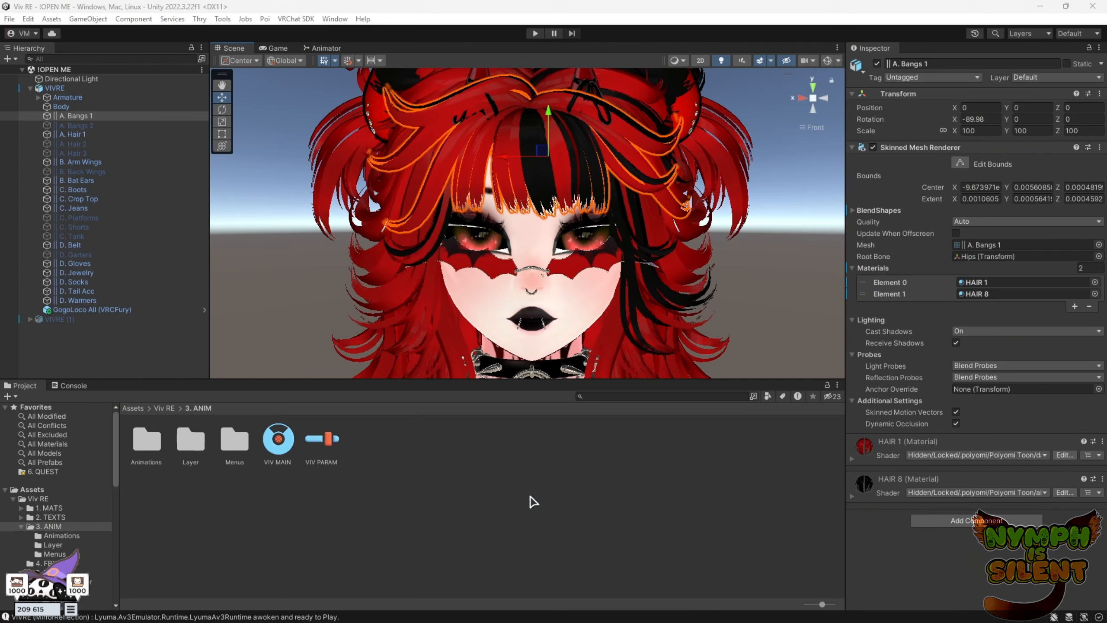
{"action": "left_click", "coordinate": [31, 88]}
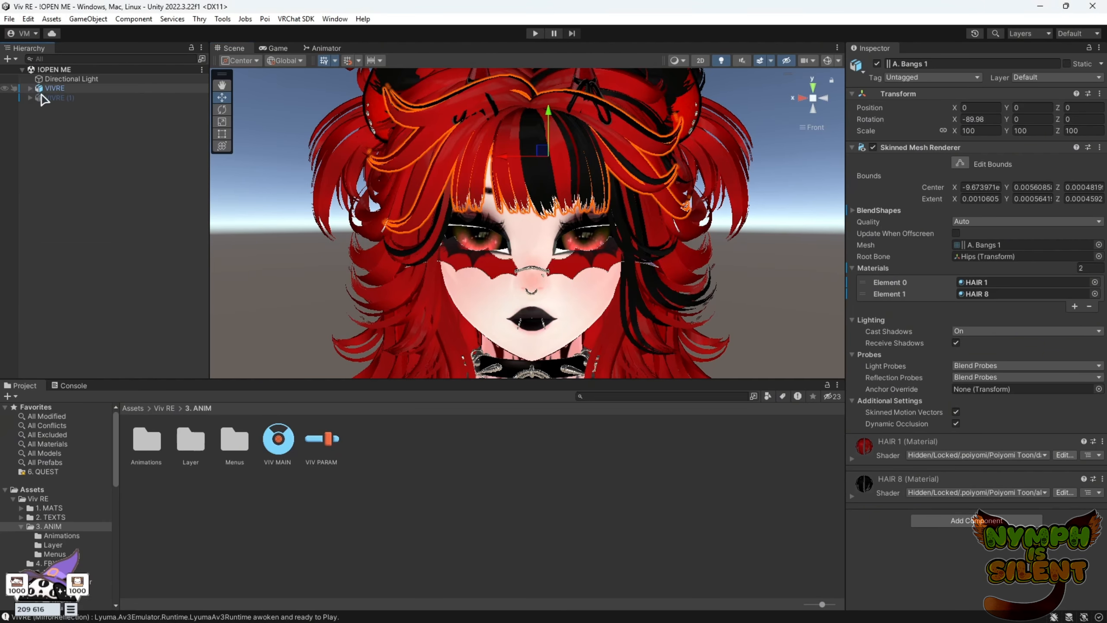
{"action": "scroll", "coordinate": [697, 258], "scroll_direction": "down", "scroll_amount": 2}
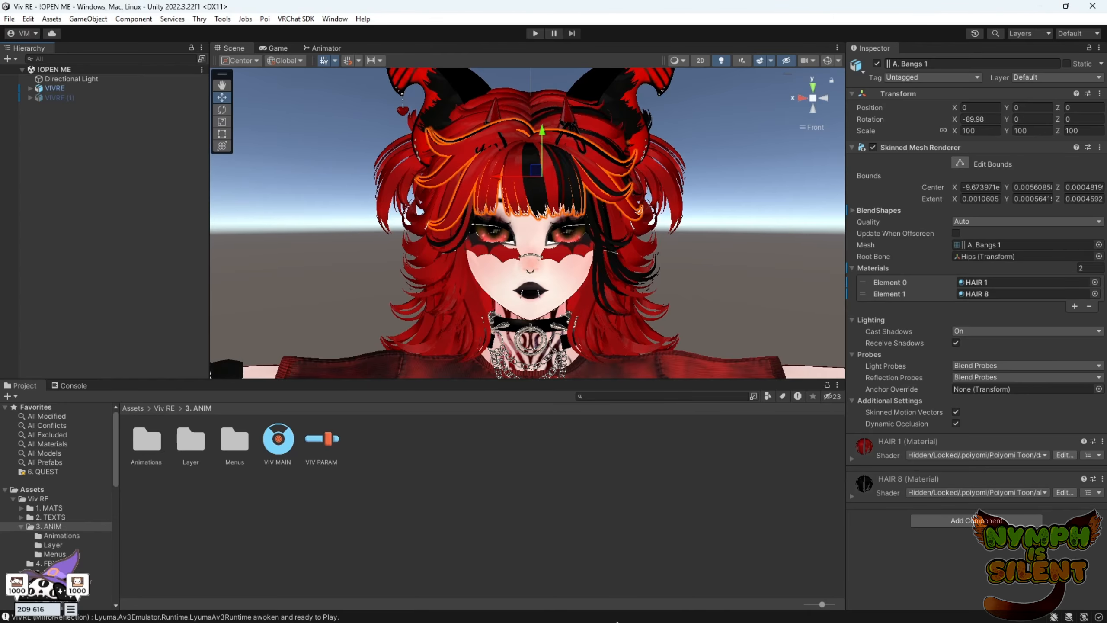
{"action": "scroll", "coordinate": [723, 263], "scroll_direction": "up", "scroll_amount": 2}
{"action": "left_click", "coordinate": [799, 268]}
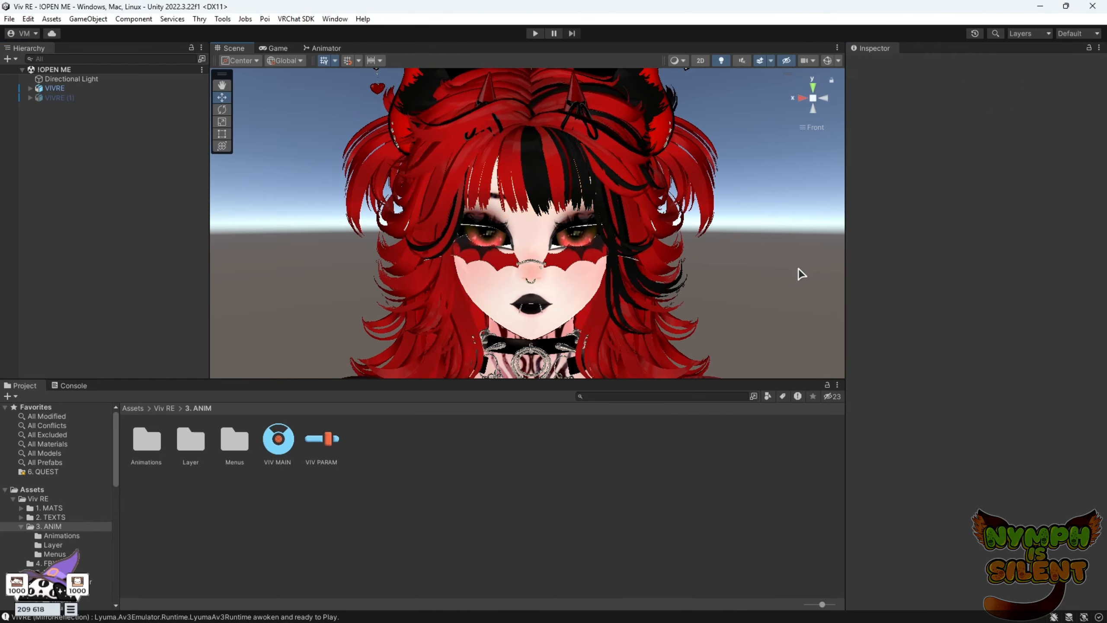
{"action": "left_click", "coordinate": [823, 98]}
{"action": "left_click", "coordinate": [804, 100]}
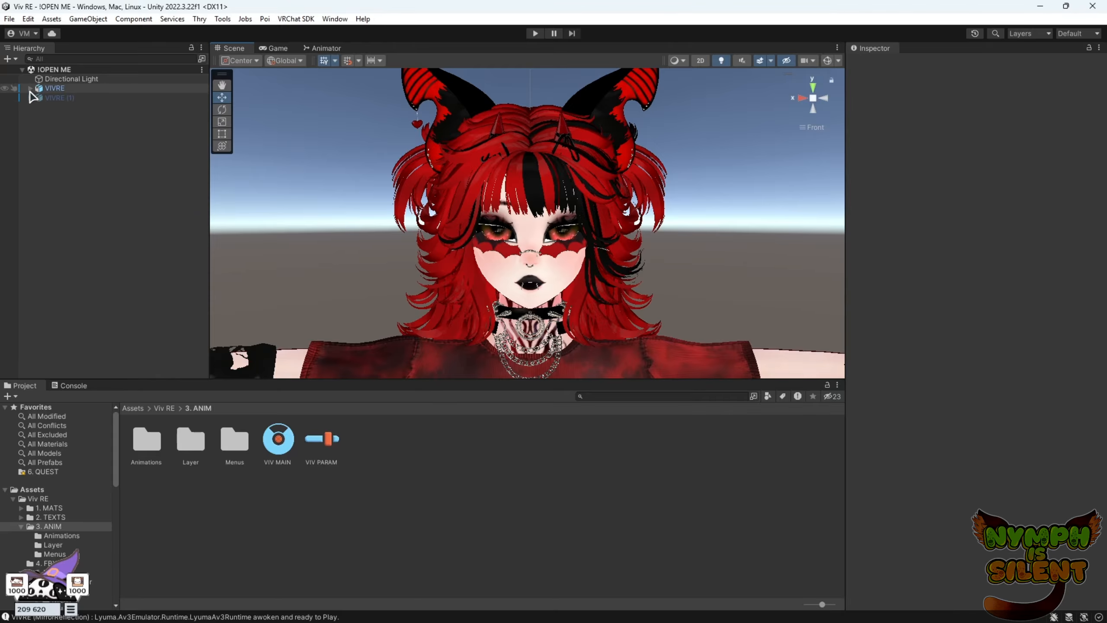
Hide VIVRE in the scene, activate the VIVRE (1) copy and expand its parts in the hierarchy.
{"action": "left_click", "coordinate": [5, 87]}
{"action": "left_click", "coordinate": [60, 97]}
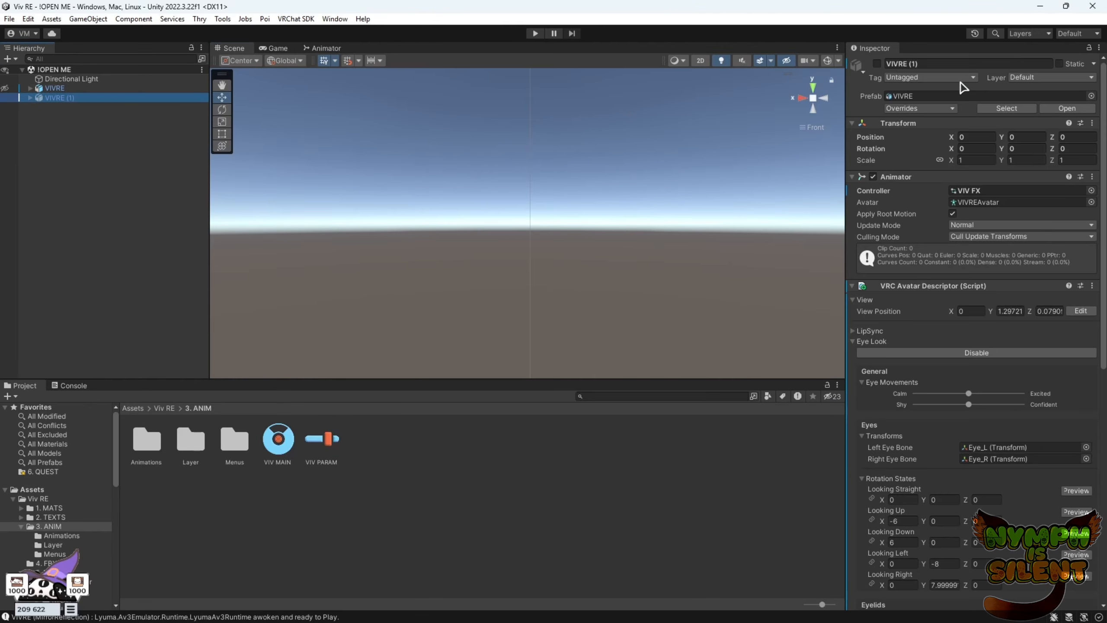
{"action": "left_click", "coordinate": [877, 63]}
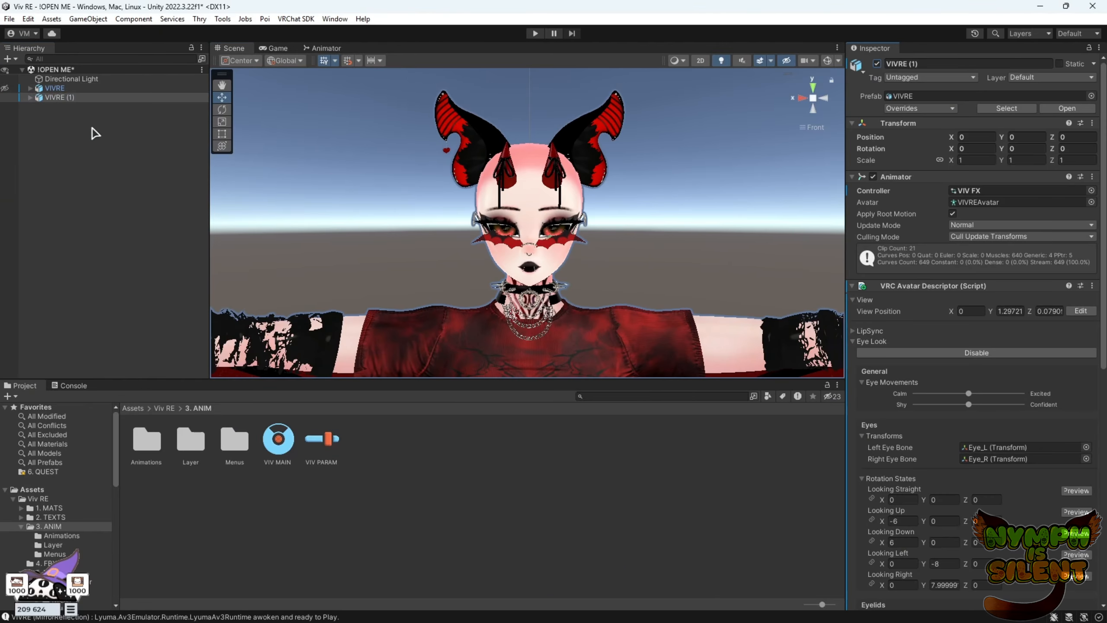
{"action": "left_click", "coordinate": [29, 97]}
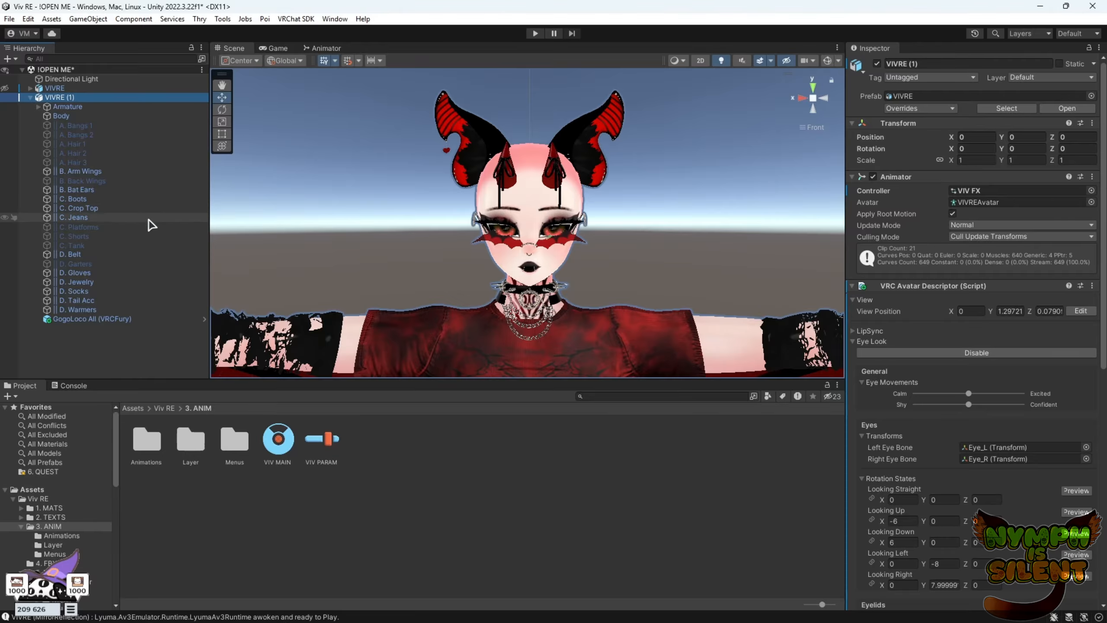
Activate the A. Bangs 1 and A. Hair 1 objects on VIVRE (1).
{"action": "left_click", "coordinate": [105, 125]}
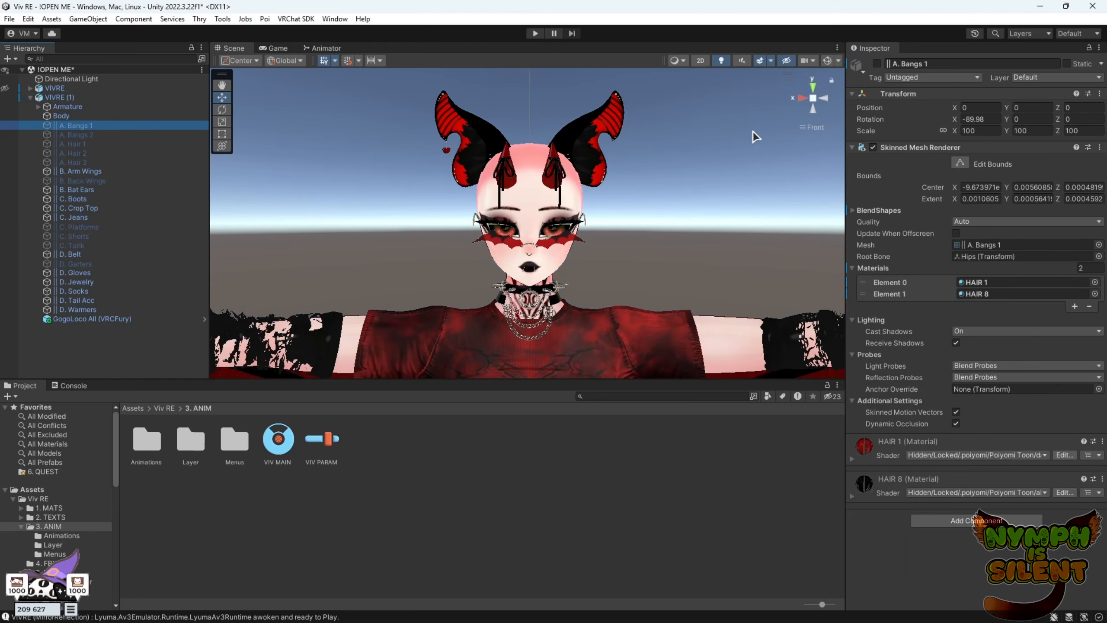
{"action": "left_click", "coordinate": [877, 63]}
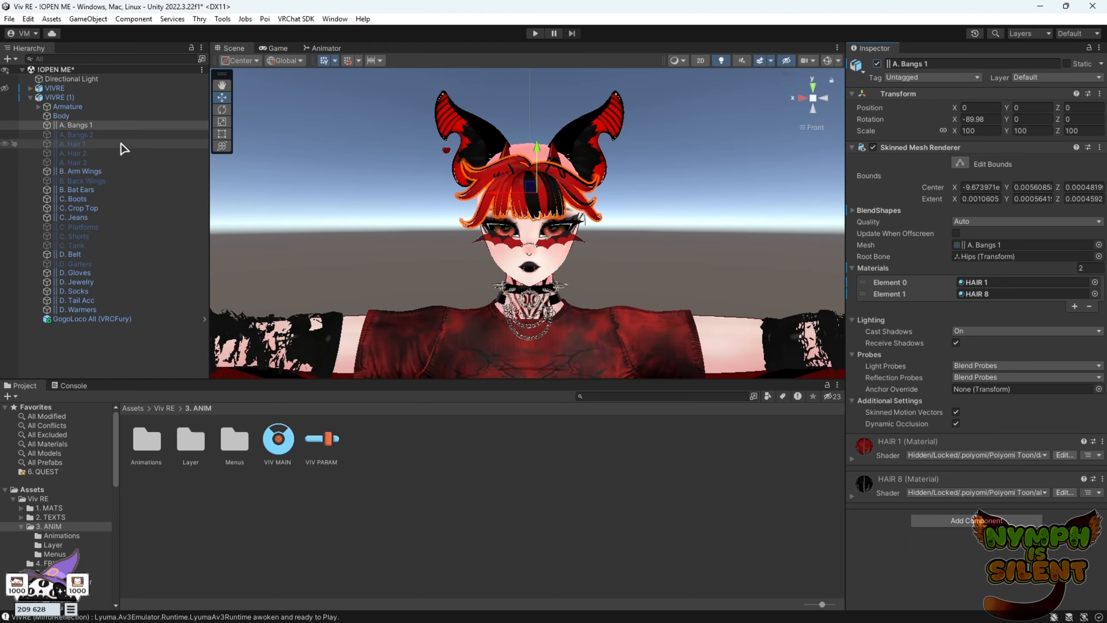
{"action": "left_click", "coordinate": [117, 144]}
{"action": "left_click", "coordinate": [877, 63]}
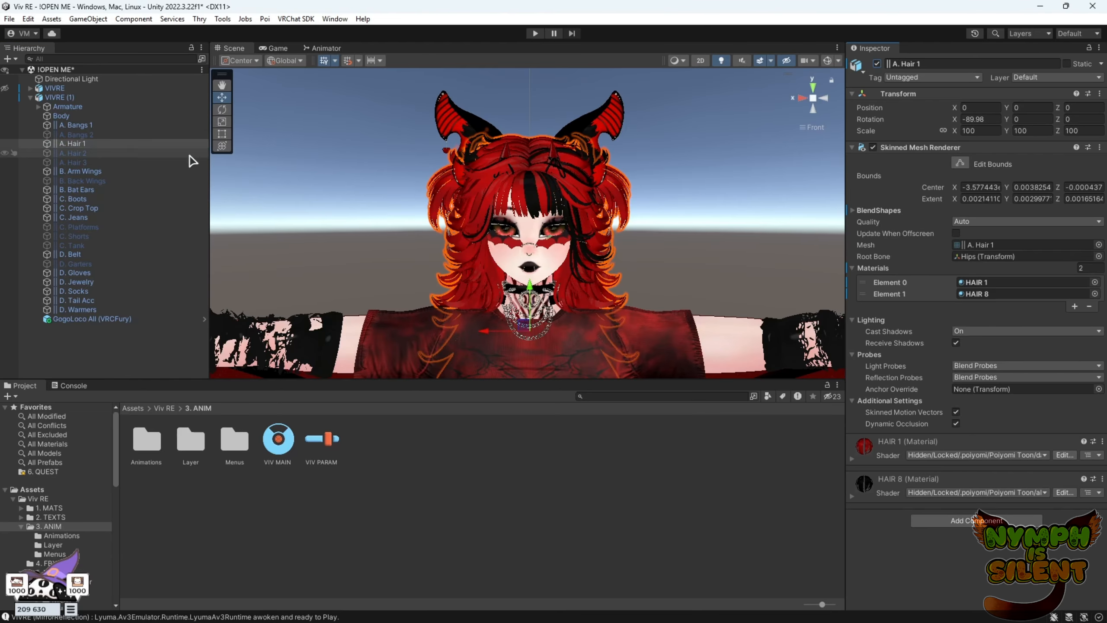
Open the Animation window for VIVRE (1) and create a clip named Hair 1 in the 3. ANIM Animations folder.
{"action": "left_click", "coordinate": [85, 99]}
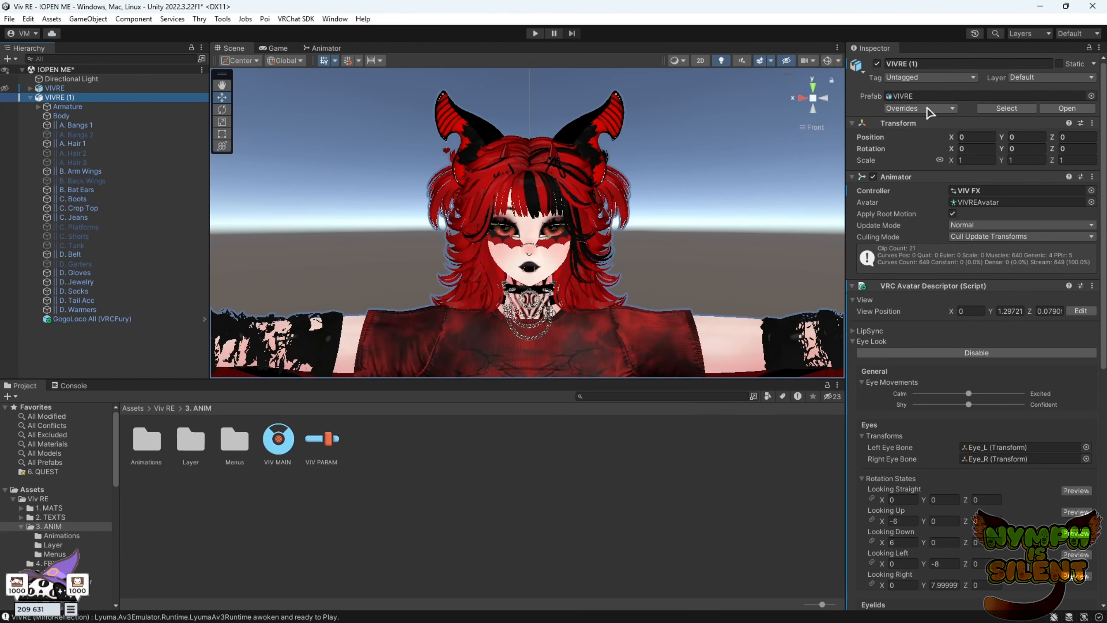
{"action": "left_click", "coordinate": [836, 384]}
{"action": "mouse_move", "coordinate": [903, 476]}
{"action": "left_click", "coordinate": [1020, 548]}
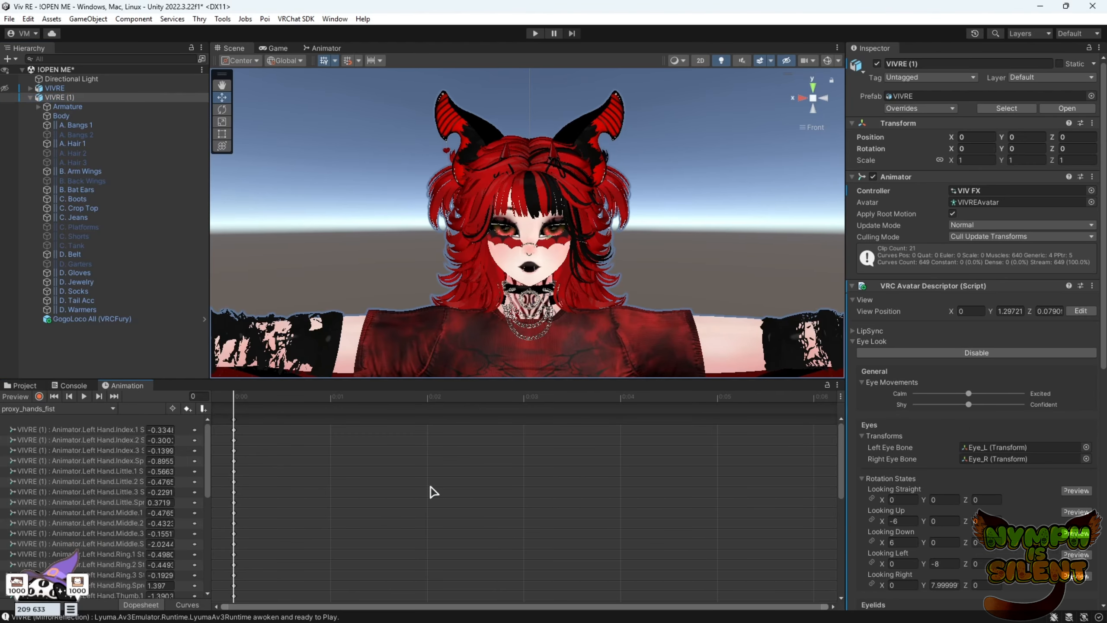
{"action": "left_click", "coordinate": [114, 409]}
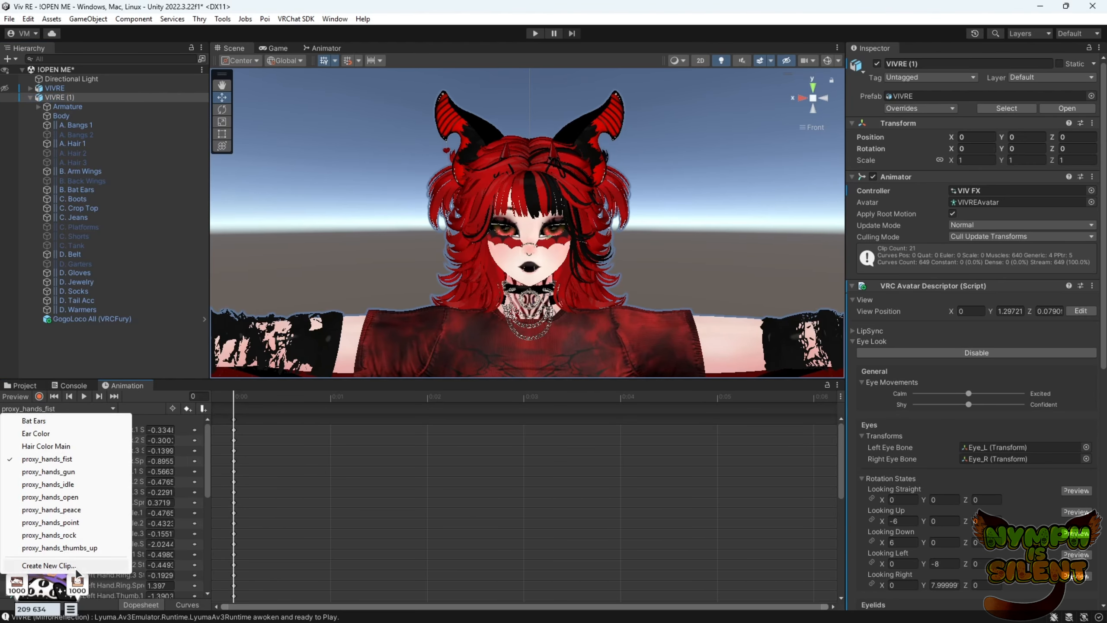
{"action": "left_click", "coordinate": [49, 566]}
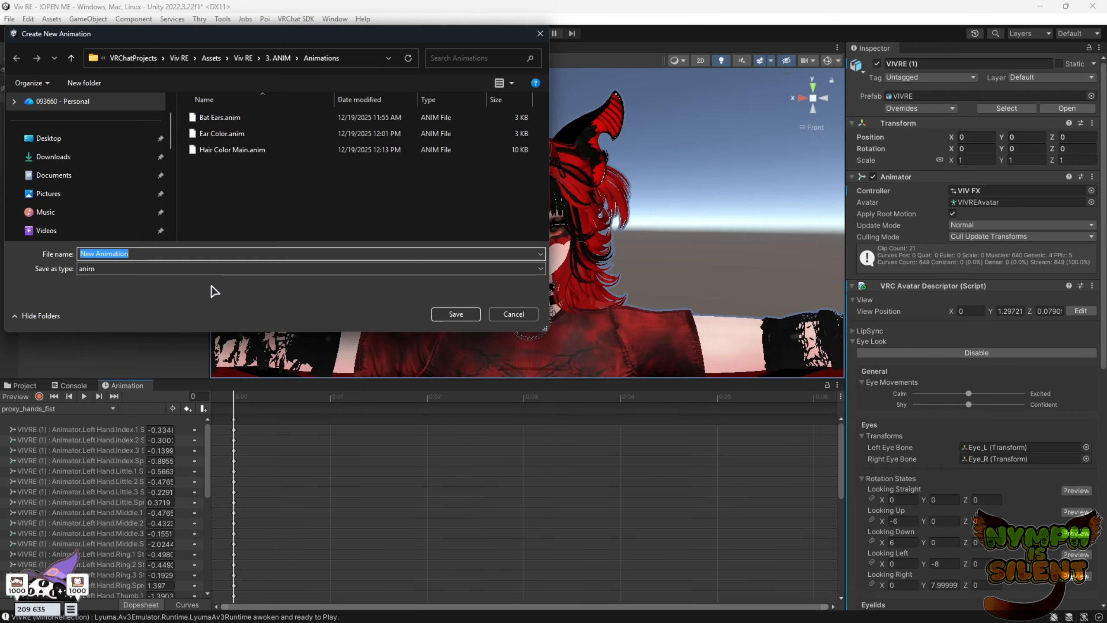
{"action": "type", "text": "Hair 1"}
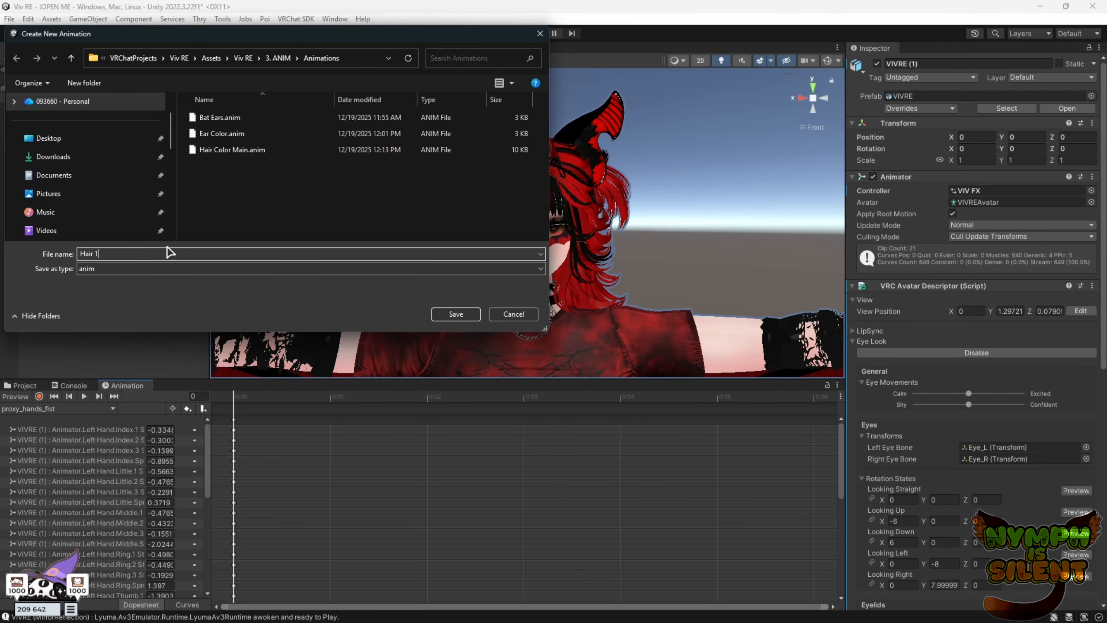
{"action": "left_click", "coordinate": [451, 317]}
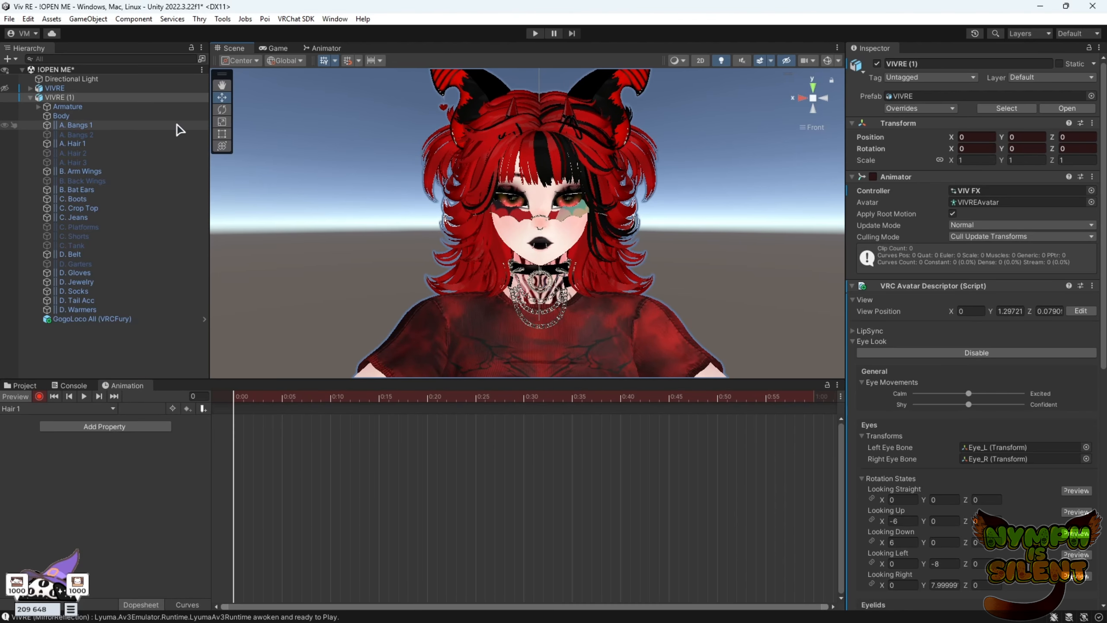
Record active states in the Hair 1 clip: A. Hair 2 and A. Hair 3 off, A. Hair 1 on.
{"action": "left_click", "coordinate": [131, 156]}
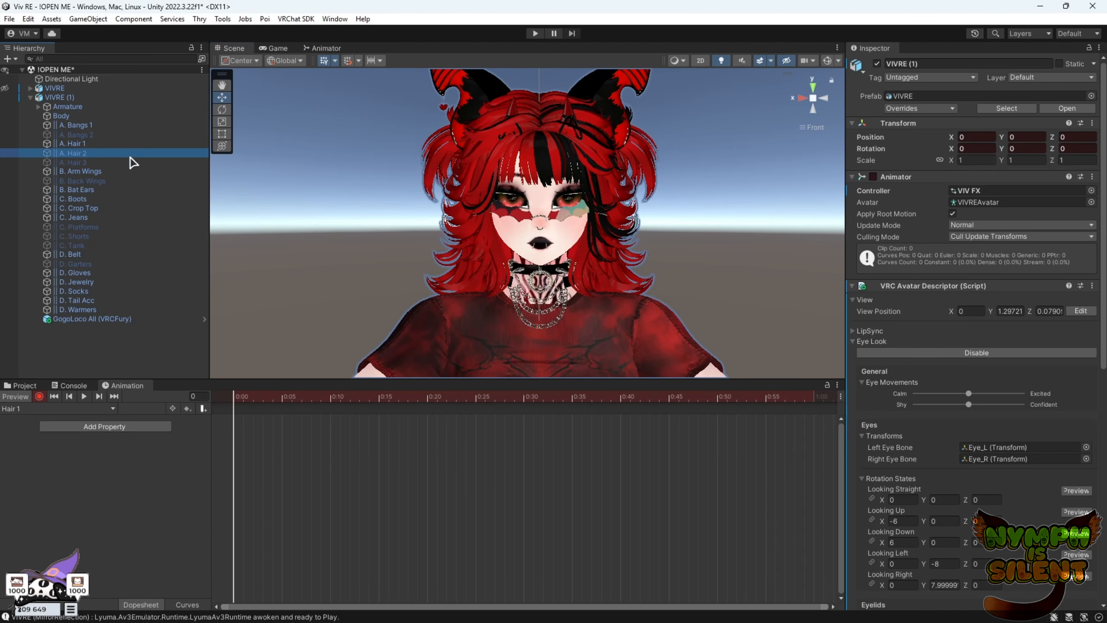
{"action": "left_click", "coordinate": [877, 64]}
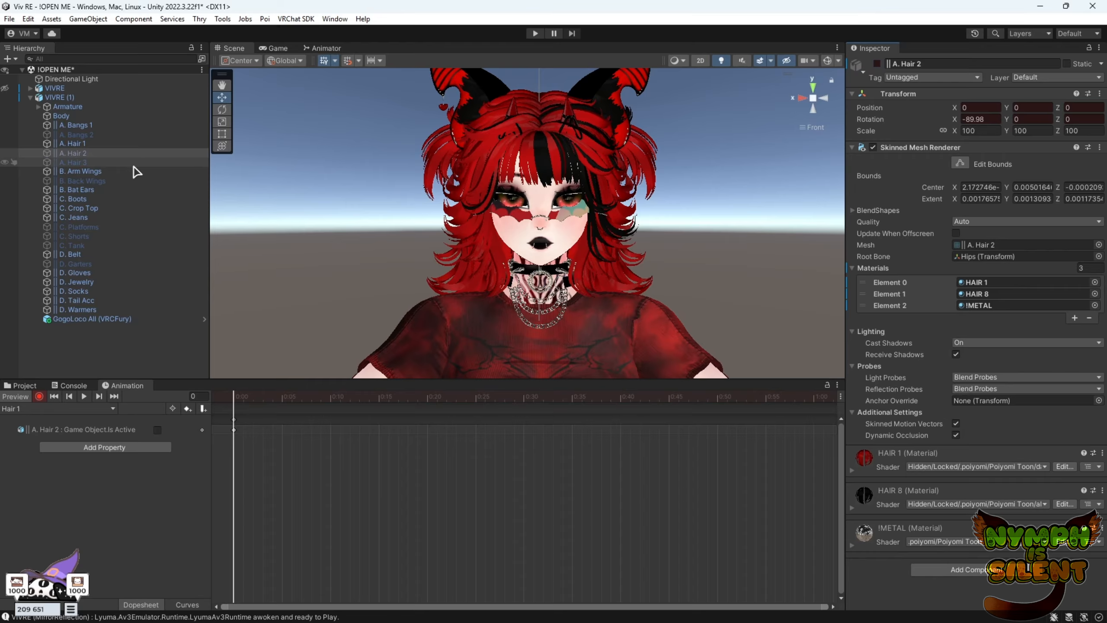
{"action": "left_click", "coordinate": [121, 165]}
{"action": "left_click", "coordinate": [877, 64]}
{"action": "left_click", "coordinate": [877, 64]}
{"action": "left_click", "coordinate": [122, 144]}
{"action": "left_click", "coordinate": [877, 63]}
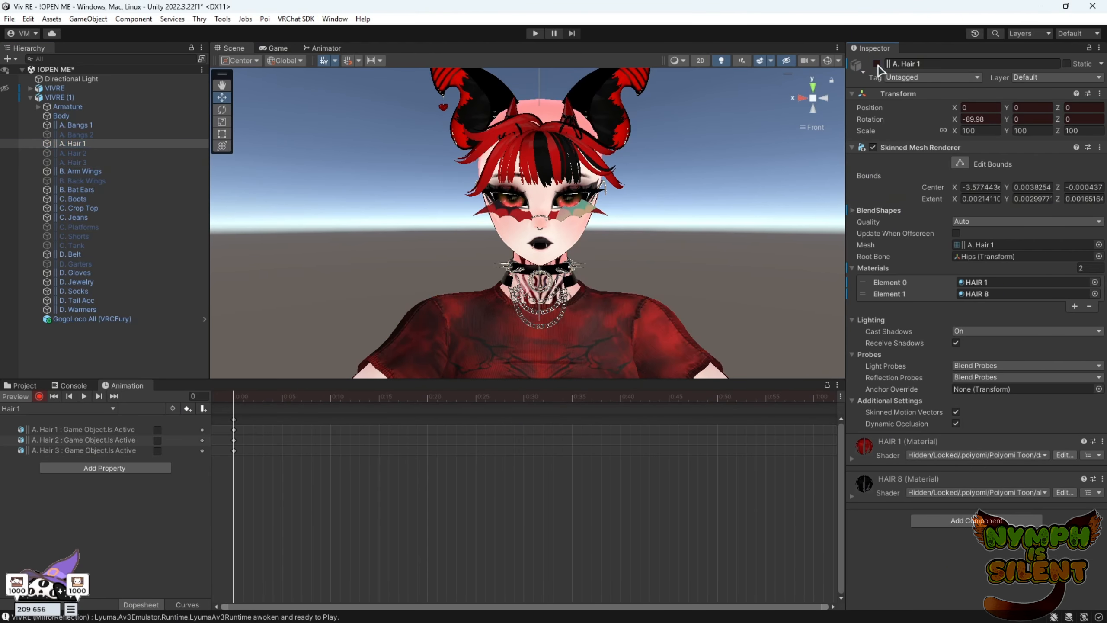
{"action": "left_click", "coordinate": [877, 64]}
{"action": "left_click_drag", "start_coordinate": [541, 279], "coordinate": [698, 266], "text": "alt"}
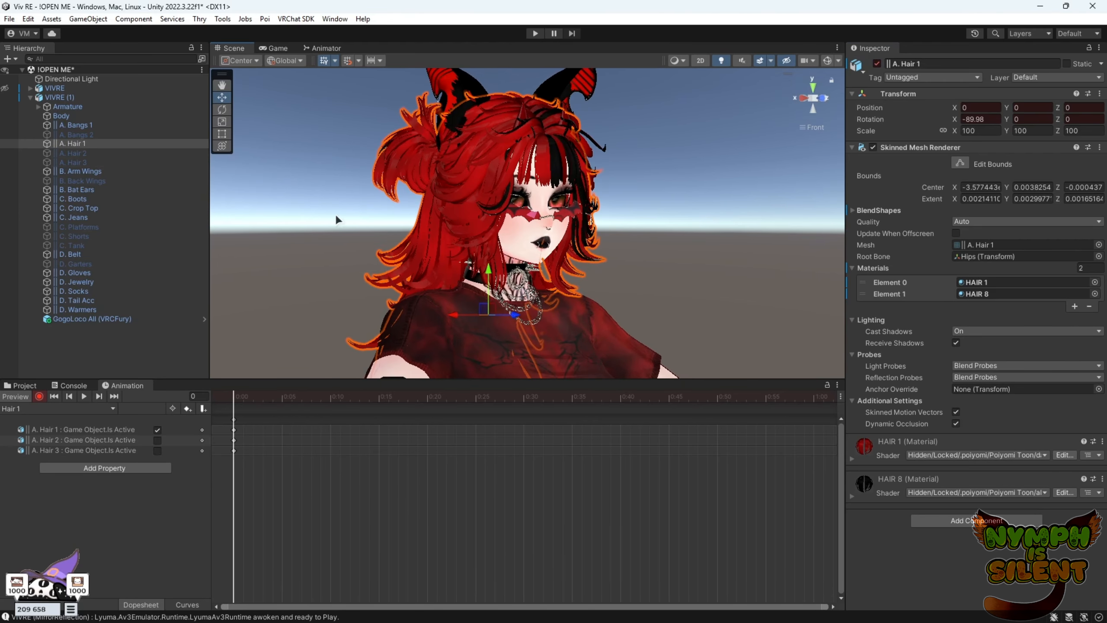
{"action": "left_click_drag", "start_coordinate": [740, 236], "coordinate": [485, 281], "text": "alt"}
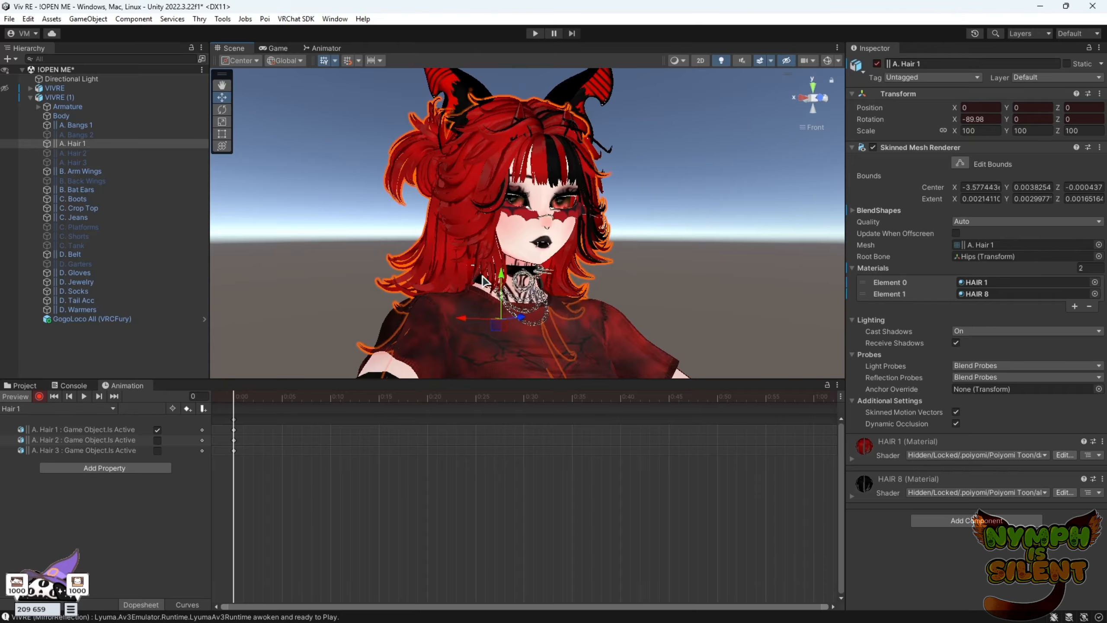
Create another animation clip named Hair 2 in the Animations folder.
{"action": "left_click", "coordinate": [112, 408]}
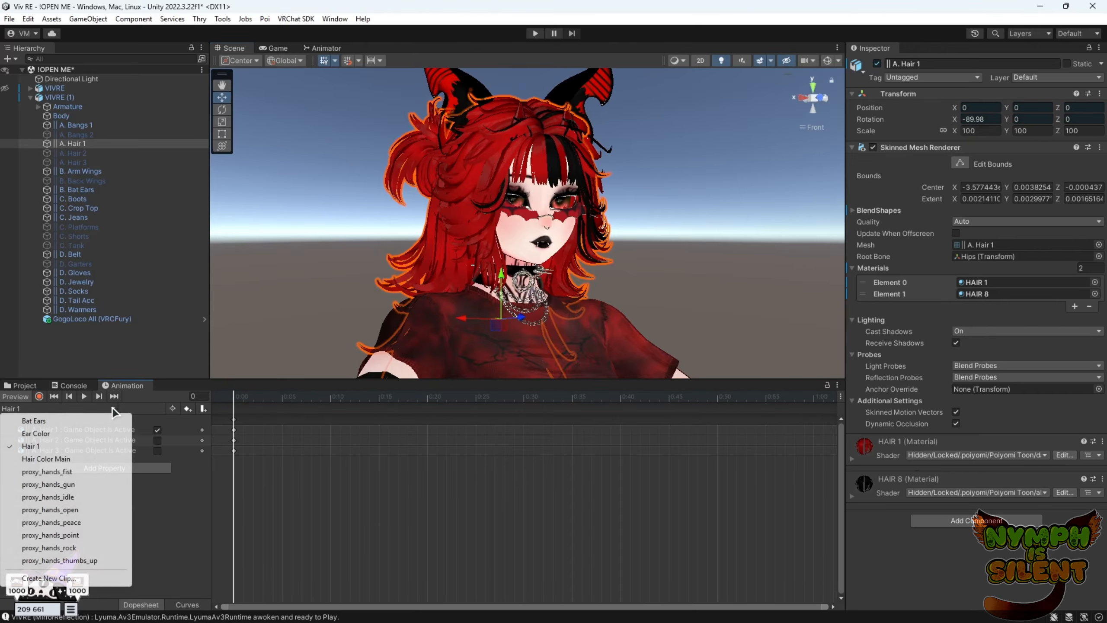
{"action": "left_click", "coordinate": [72, 576]}
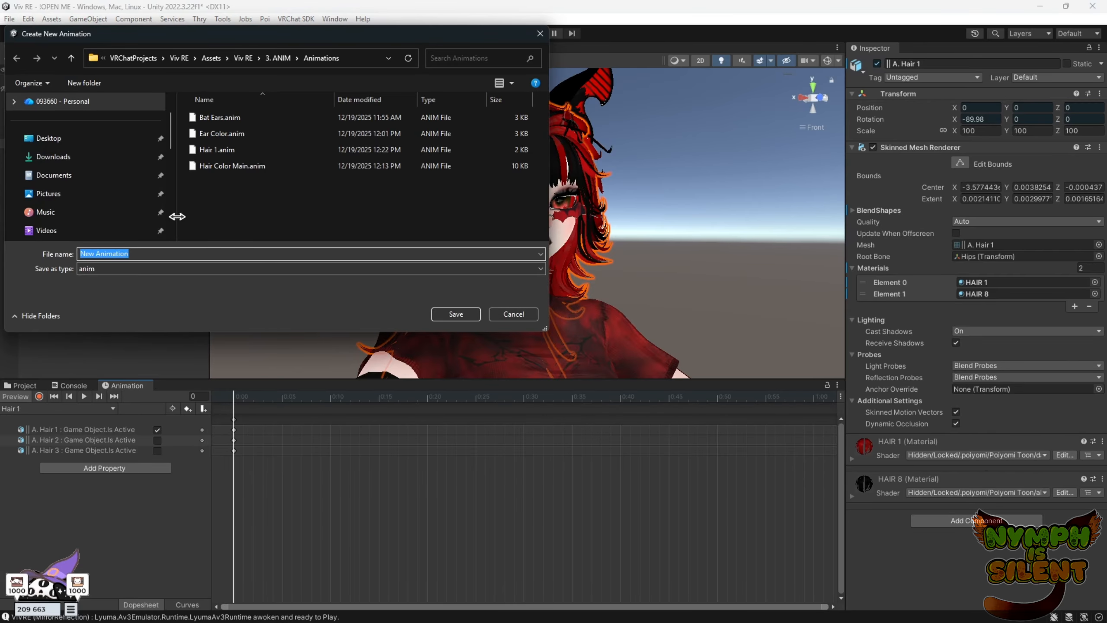
{"action": "type", "text": "Hair 2"}
{"action": "left_click", "coordinate": [455, 314]}
Record active states in the Hair 2 clip: A. Hair 1 and A. Hair 3 off, A. Hair 2 on.
{"action": "left_click", "coordinate": [877, 64]}
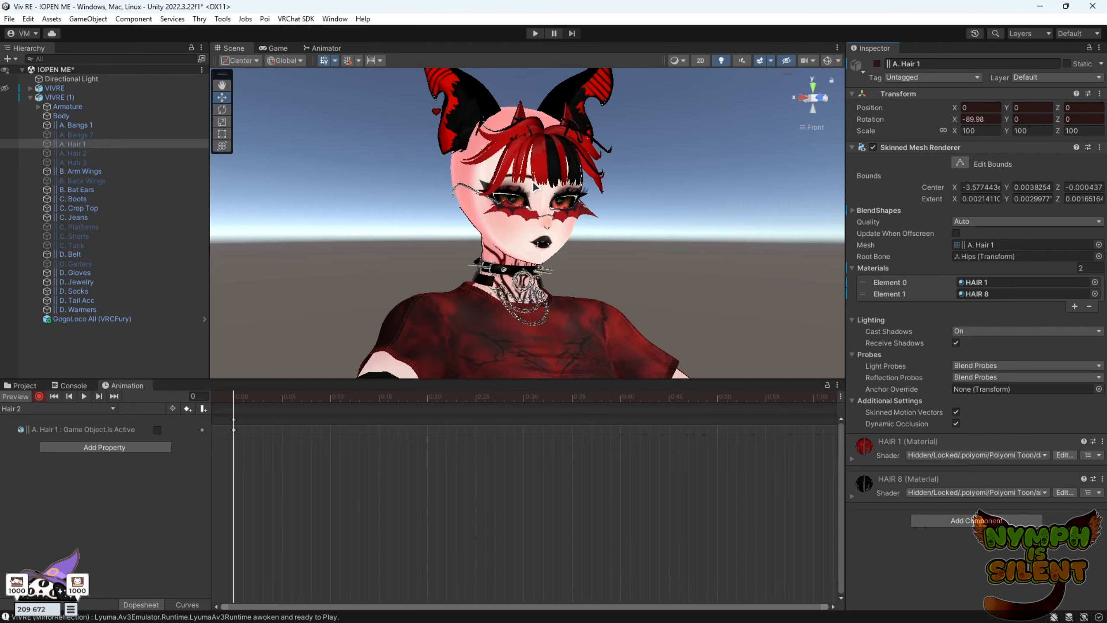
{"action": "left_click", "coordinate": [128, 163]}
{"action": "double_click", "coordinate": [877, 64]}
{"action": "left_click", "coordinate": [157, 154]}
{"action": "left_click", "coordinate": [877, 64]}
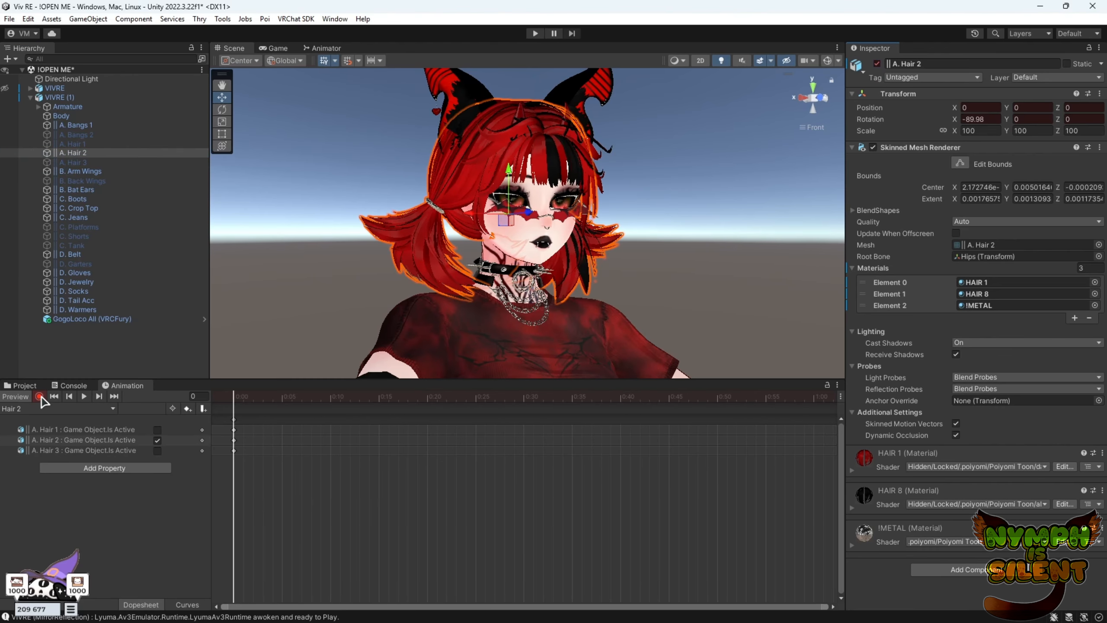
Create a third hair animation clip named Hair 3 in the Animations folder.
{"action": "left_click", "coordinate": [112, 408]}
{"action": "left_click", "coordinate": [79, 587]}
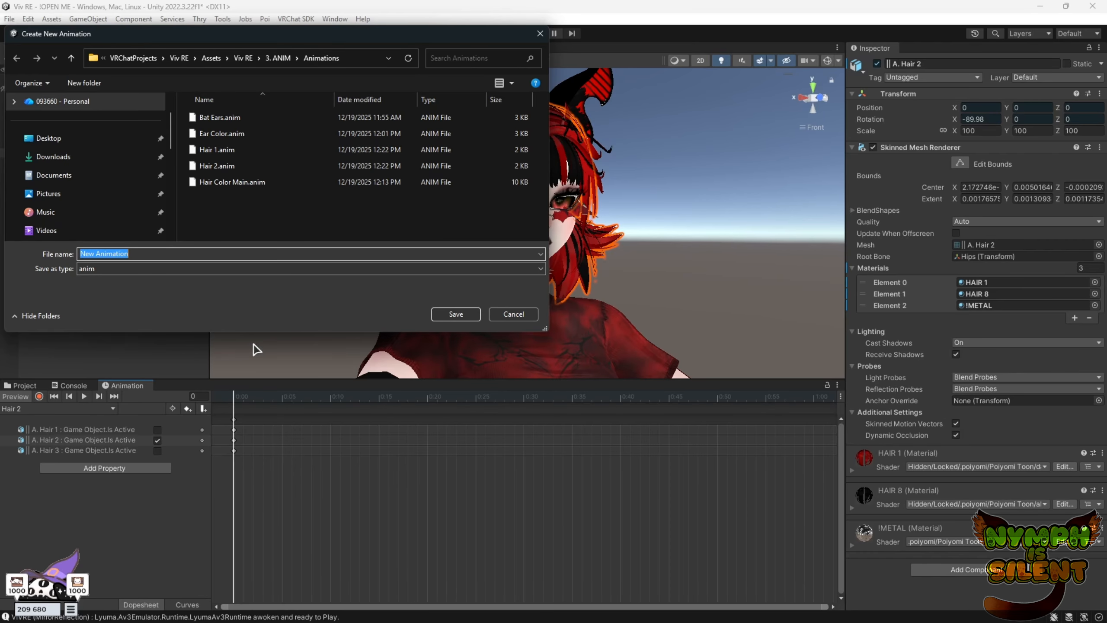
{"action": "type", "text": "Hair 3"}
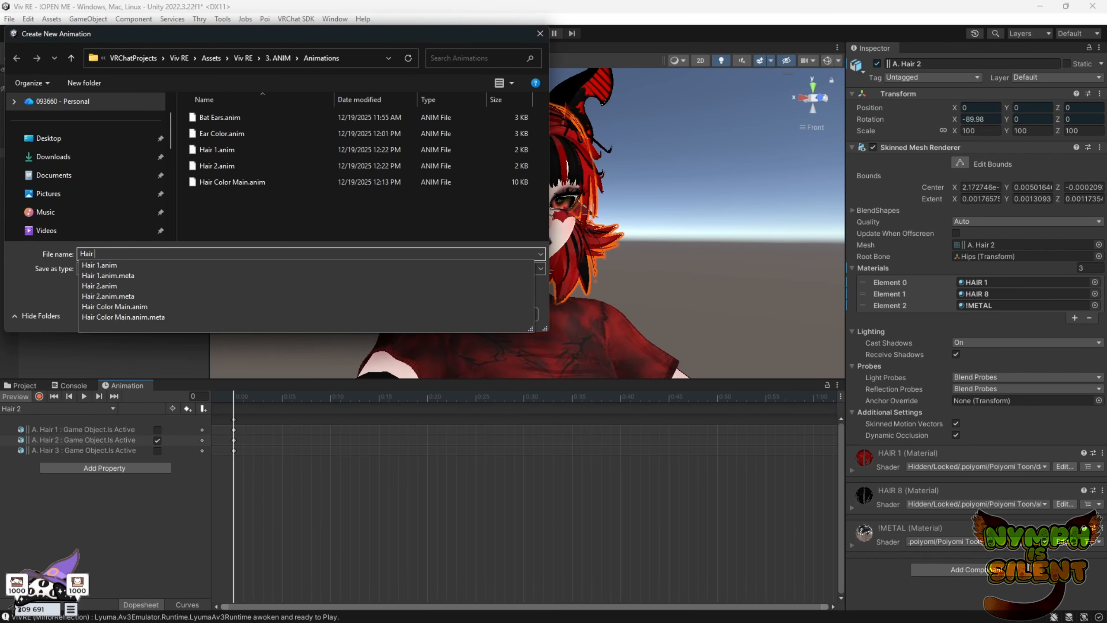
{"action": "left_click", "coordinate": [456, 314]}
Record active states in the Hair 3 clip: A. Hair 1 and A. Hair 2 off, A. Hair 3 on.
{"action": "left_click", "coordinate": [128, 147]}
{"action": "left_click", "coordinate": [876, 64]}
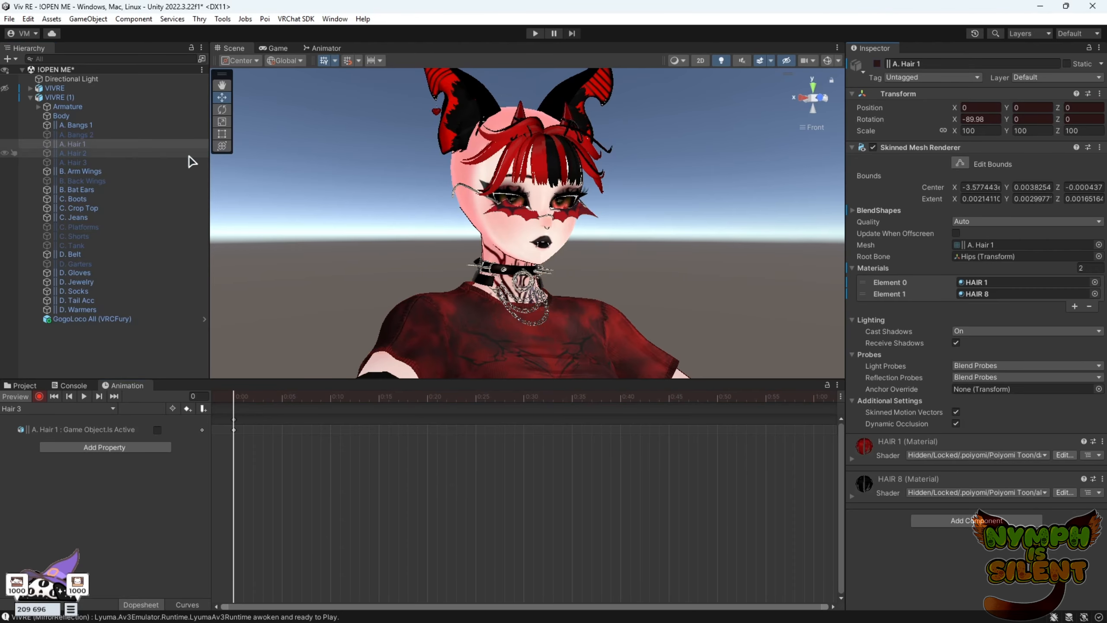
{"action": "left_click", "coordinate": [183, 154]}
{"action": "left_click", "coordinate": [876, 64]}
{"action": "left_click", "coordinate": [876, 64]}
{"action": "left_click", "coordinate": [175, 163]}
{"action": "left_click", "coordinate": [877, 64]}
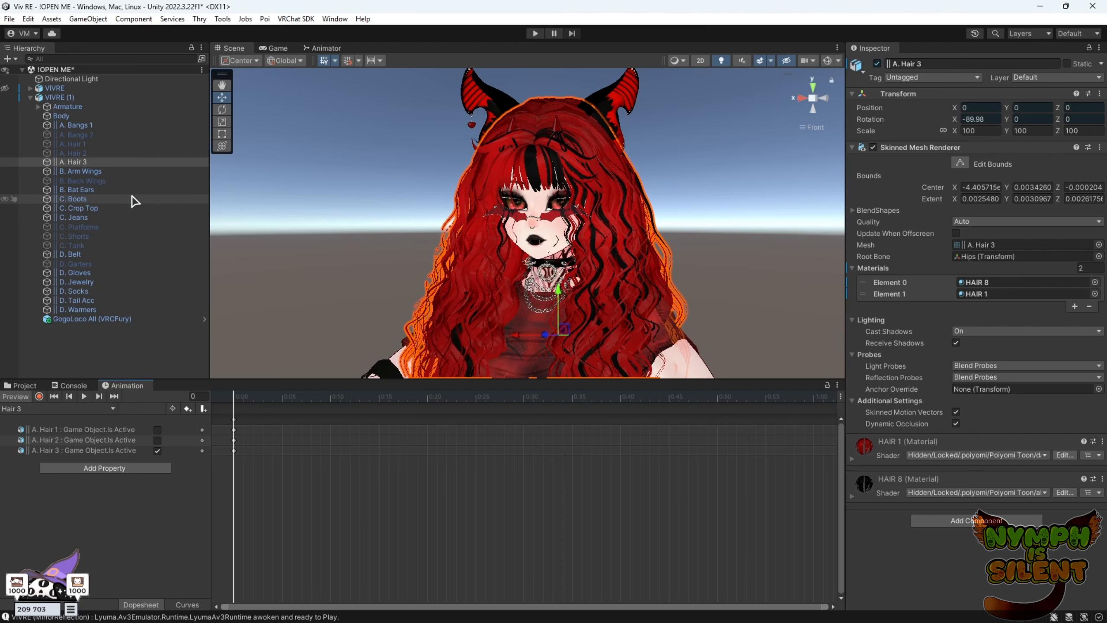
Deactivate the VIVRE (1) copy and restore the original VIVRE's visibility in the scene.
{"action": "left_click", "coordinate": [7, 100]}
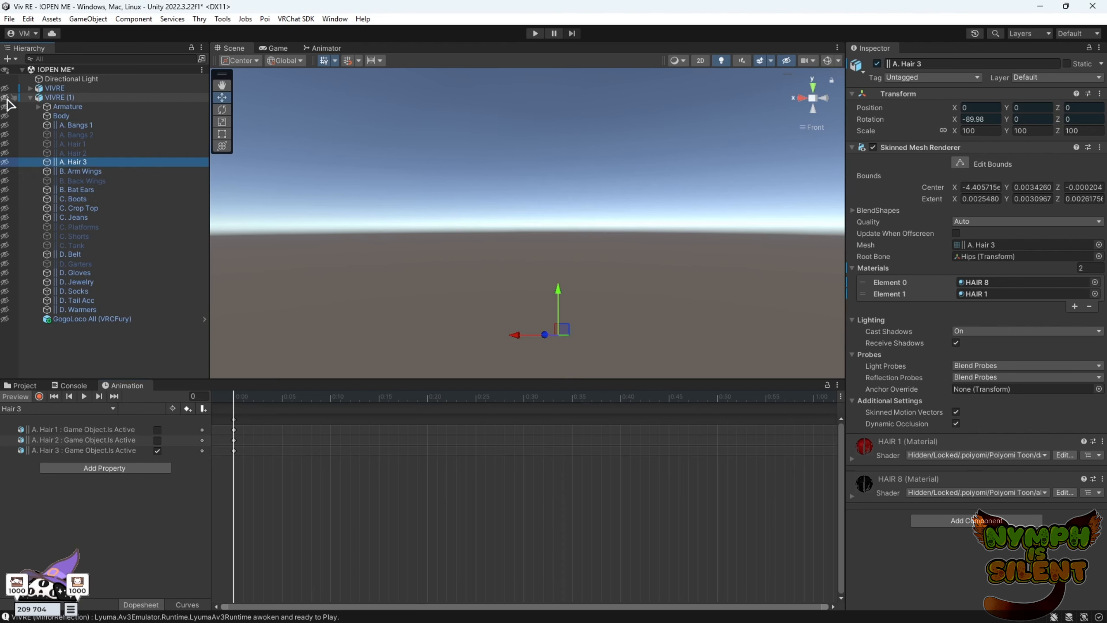
{"action": "left_click", "coordinate": [54, 91]}
{"action": "left_click", "coordinate": [57, 97]}
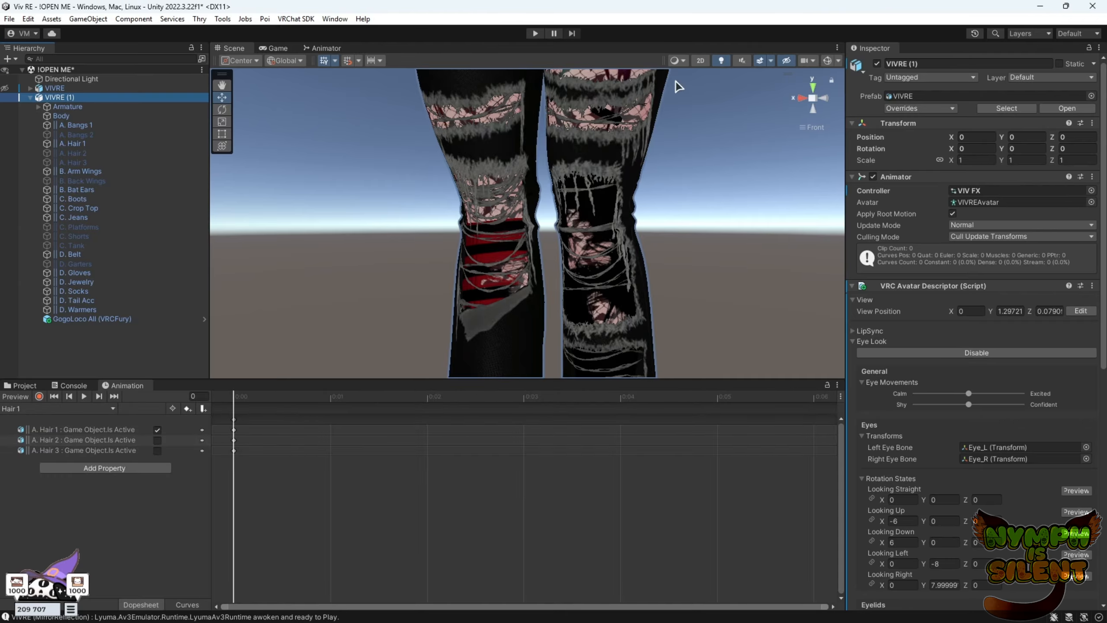
{"action": "left_click", "coordinate": [877, 64]}
{"action": "left_click", "coordinate": [5, 98]}
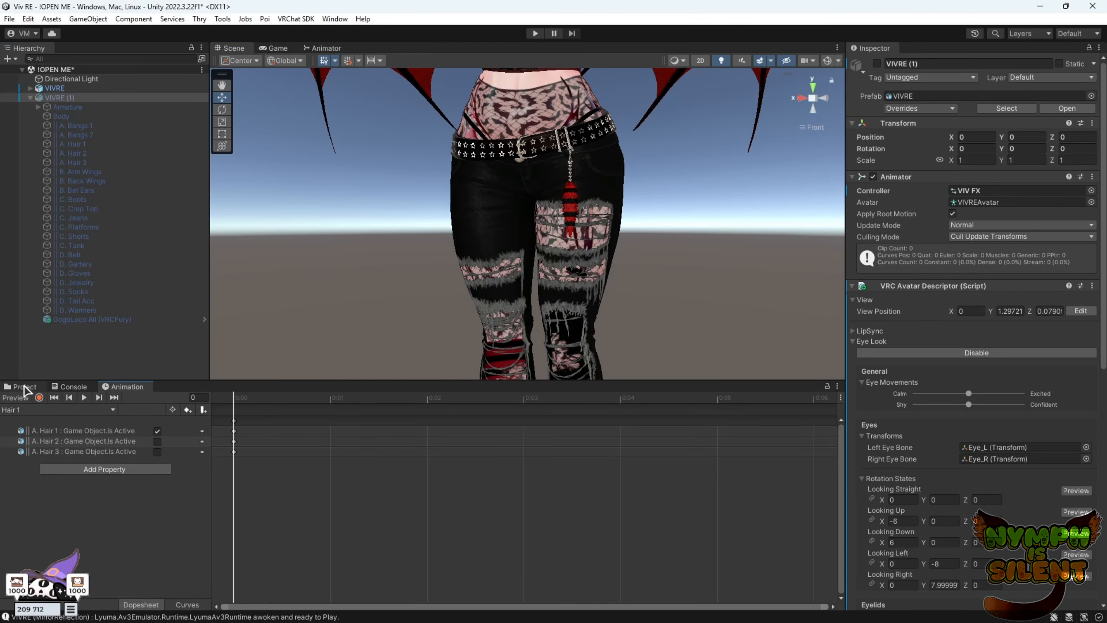
Turn off Loop Time for the Hair 1, Hair 2 and Hair 3 clips together.
{"action": "left_click", "coordinate": [23, 385]}
{"action": "double_click", "coordinate": [148, 438]}
{"action": "left_click", "coordinate": [237, 438]}
{"action": "left_click", "coordinate": [328, 439], "text": "shift"}
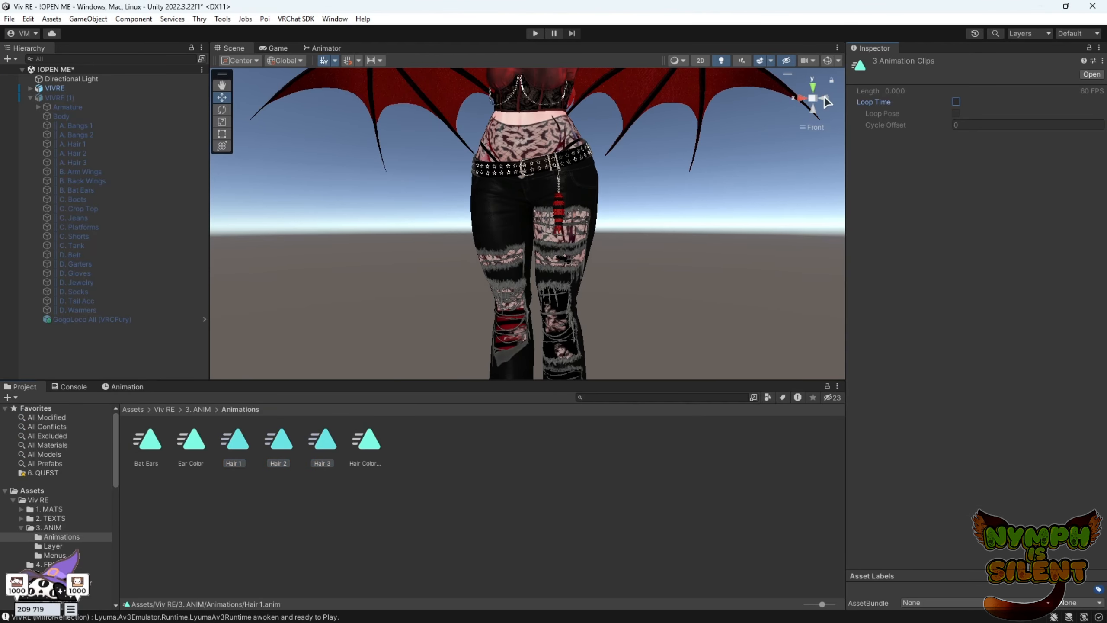
{"action": "middle_click_drag", "start_coordinate": [817, 101], "coordinate": [648, 325]}
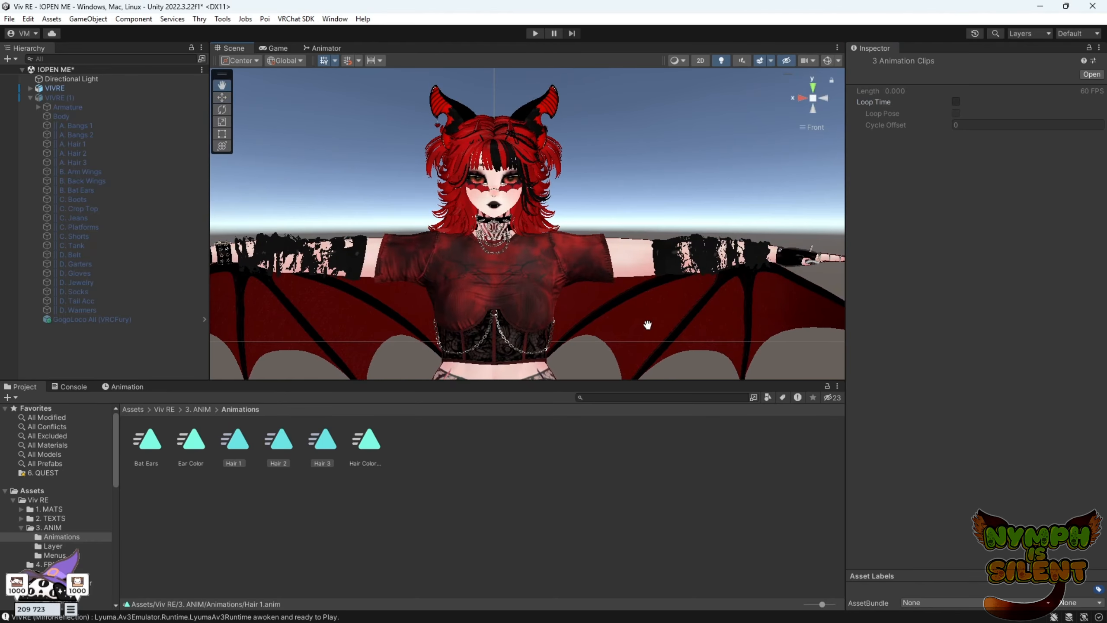
Add a parameter named Hairs of type Int to the VIV PARAM expression parameters.
{"action": "left_click", "coordinate": [205, 413]}
{"action": "left_click", "coordinate": [325, 48]}
{"action": "left_click", "coordinate": [314, 444]}
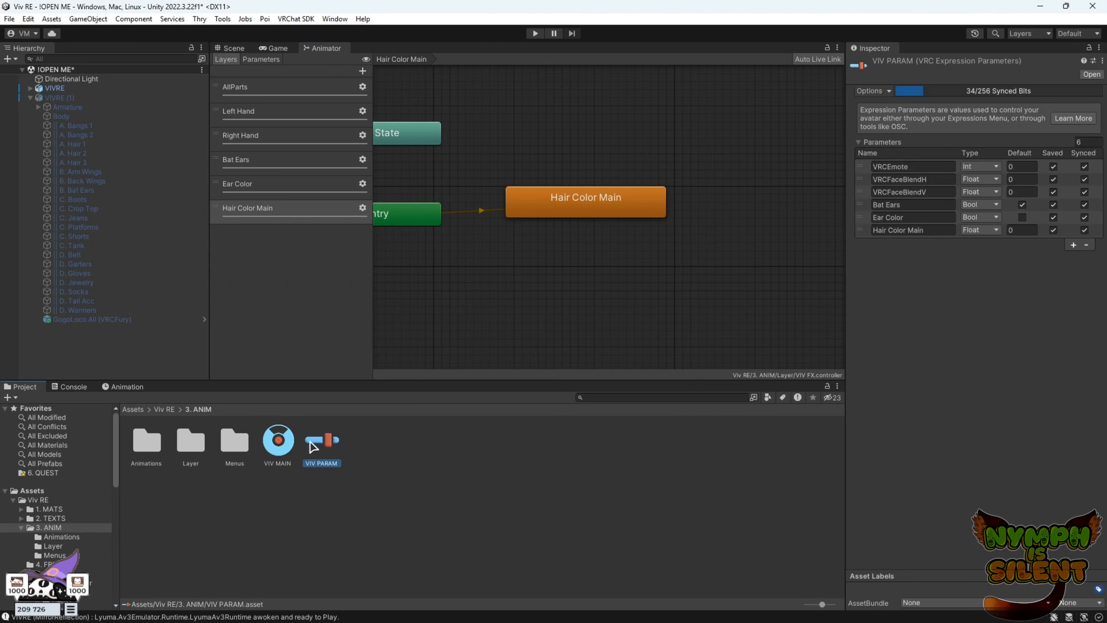
{"action": "left_click", "coordinate": [1073, 245]}
{"action": "left_click", "coordinate": [934, 243]}
{"action": "type", "text": "Hairs"}
{"action": "key", "text": "Return"}
{"action": "left_click", "coordinate": [995, 243]}
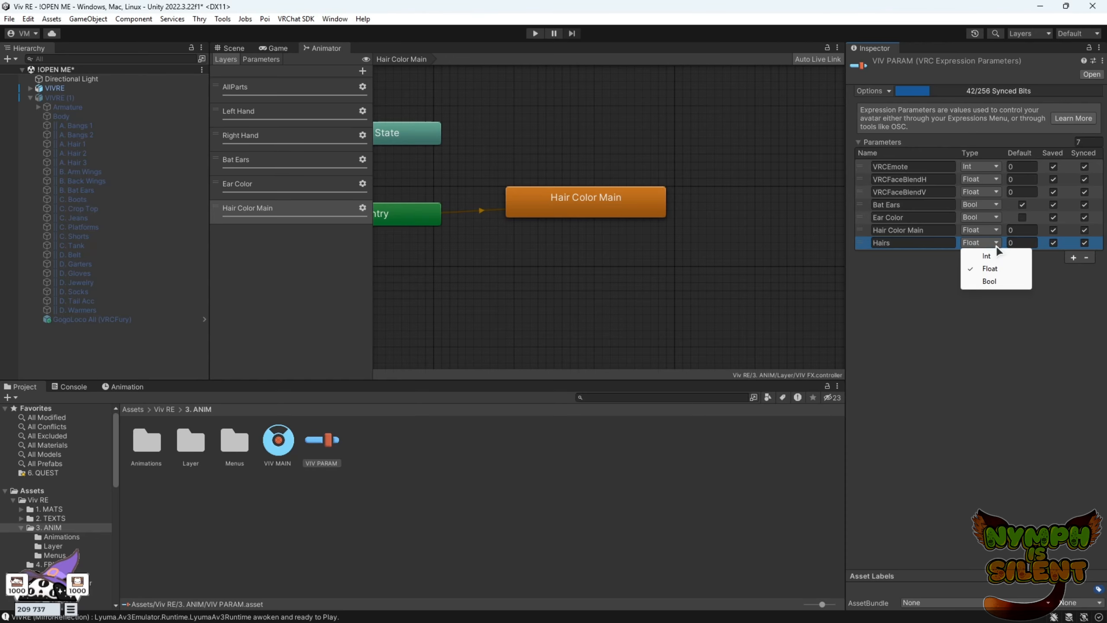
{"action": "left_click", "coordinate": [1001, 265]}
{"action": "left_click", "coordinate": [1001, 257]}
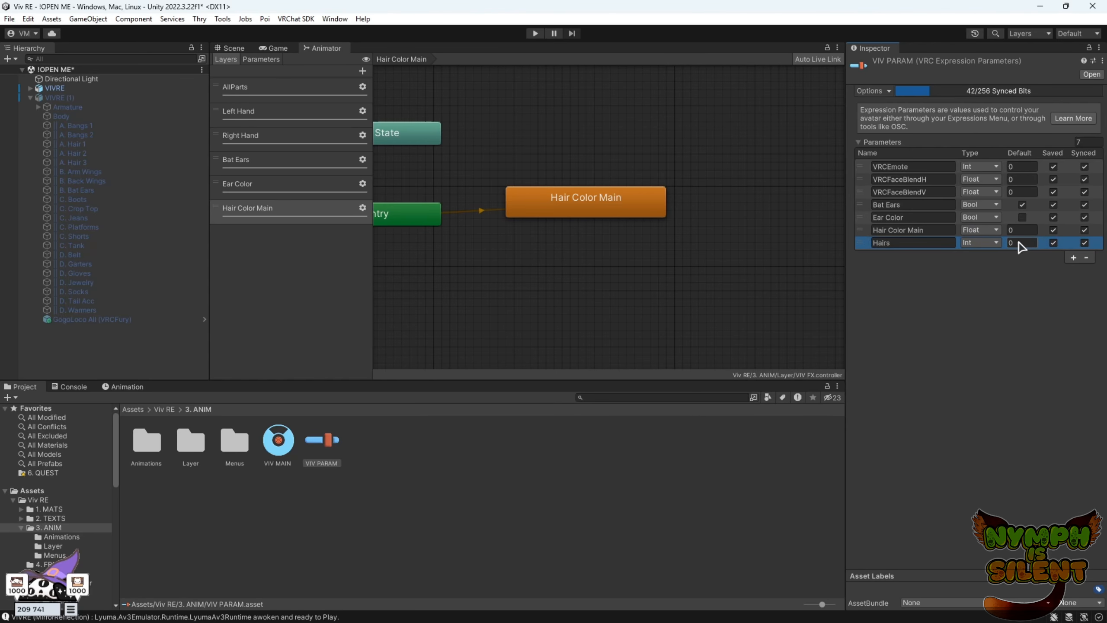
Add a matching Int parameter named Hairs to the VIV FX animator controller.
{"action": "left_click", "coordinate": [325, 247]}
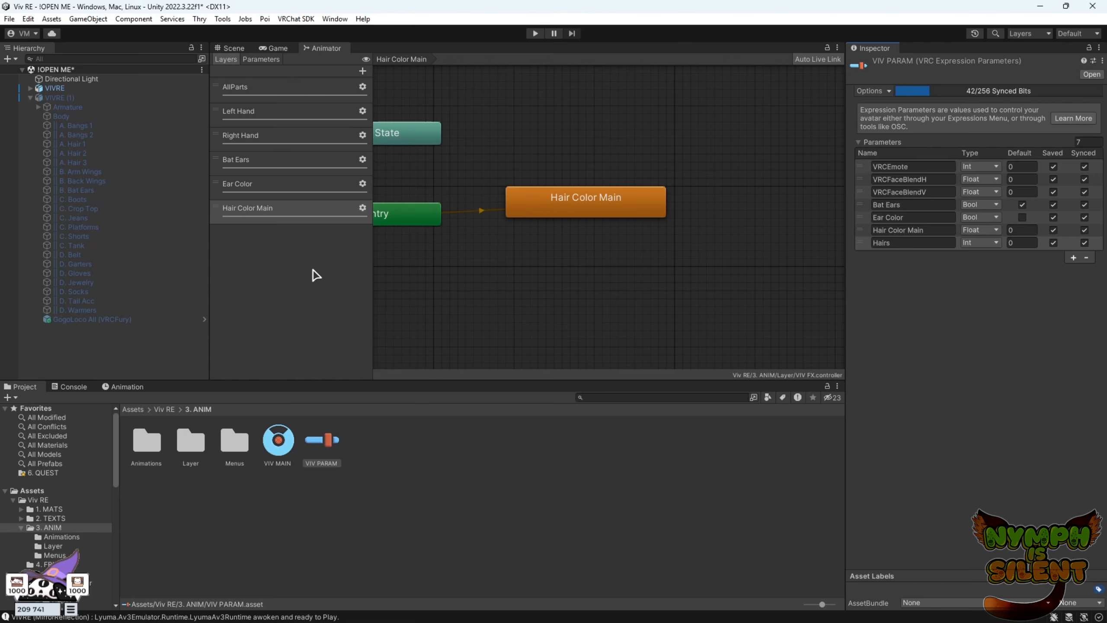
{"action": "left_click", "coordinate": [261, 59]}
{"action": "left_click", "coordinate": [360, 72]}
{"action": "left_click", "coordinate": [379, 97]}
{"action": "left_click", "coordinate": [871, 244]}
{"action": "key", "text": "ctrl+c"}
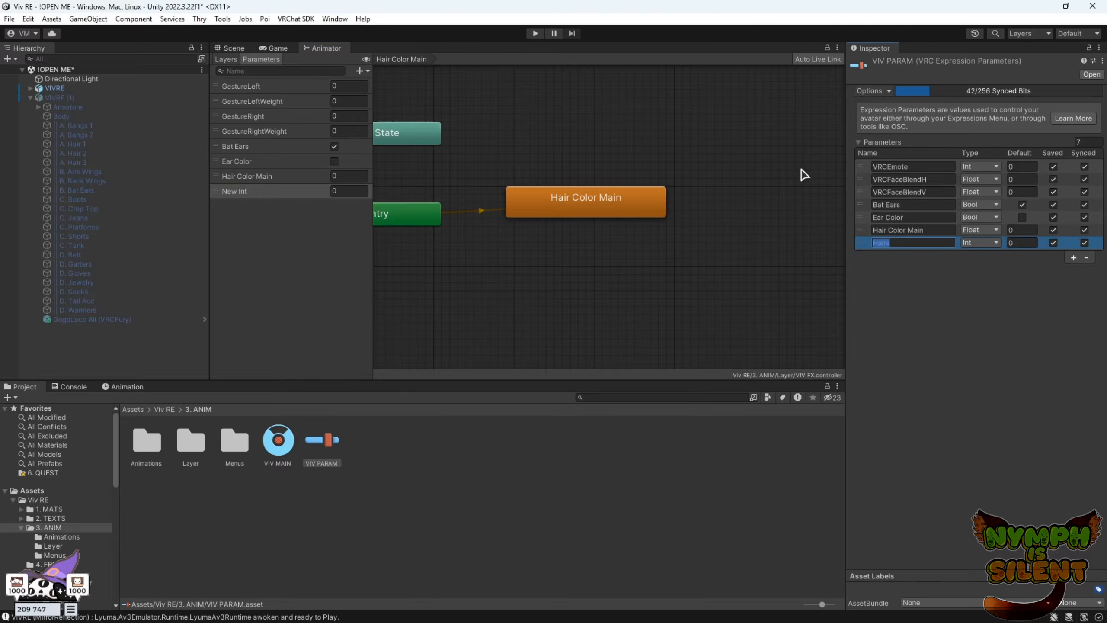
{"action": "double_click", "coordinate": [255, 192]}
{"action": "key", "text": "ctrl+v"}
{"action": "key", "text": "Return"}
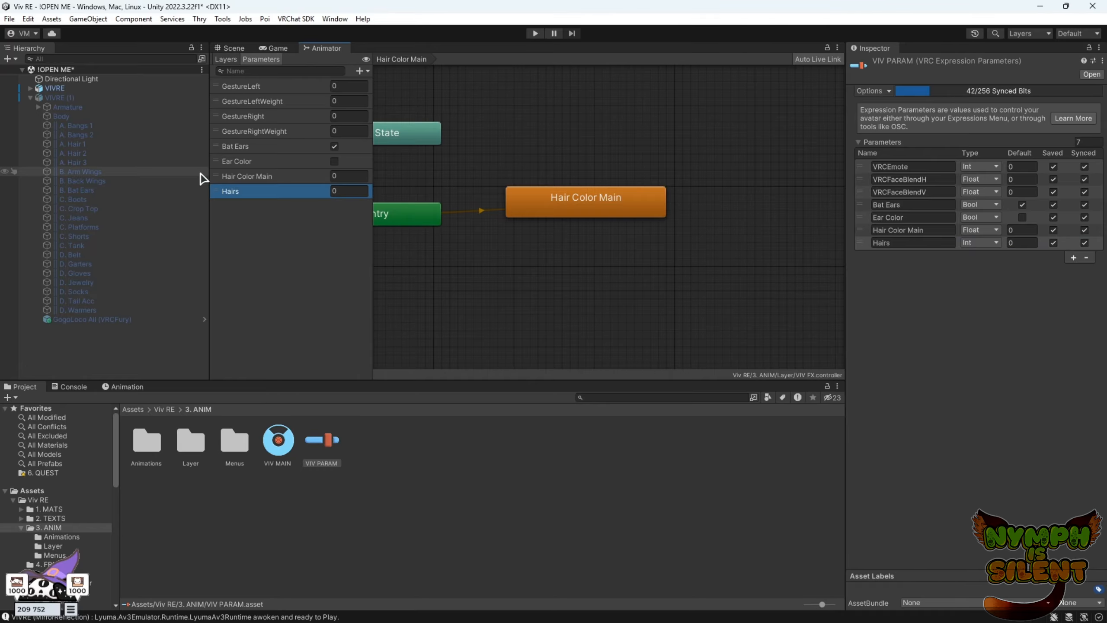
Add an animator layer named Hairs to the VIV FX controller.
{"action": "left_click", "coordinate": [226, 60]}
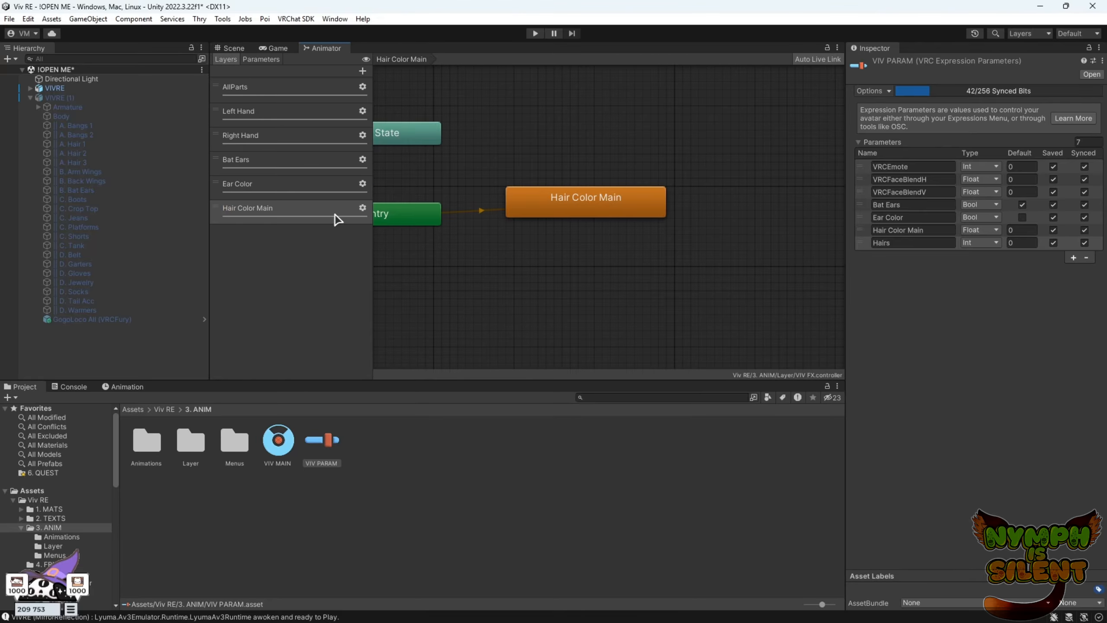
{"action": "left_click", "coordinate": [362, 71]}
{"action": "type", "text": "Hairs"}
{"action": "key", "text": "Return"}
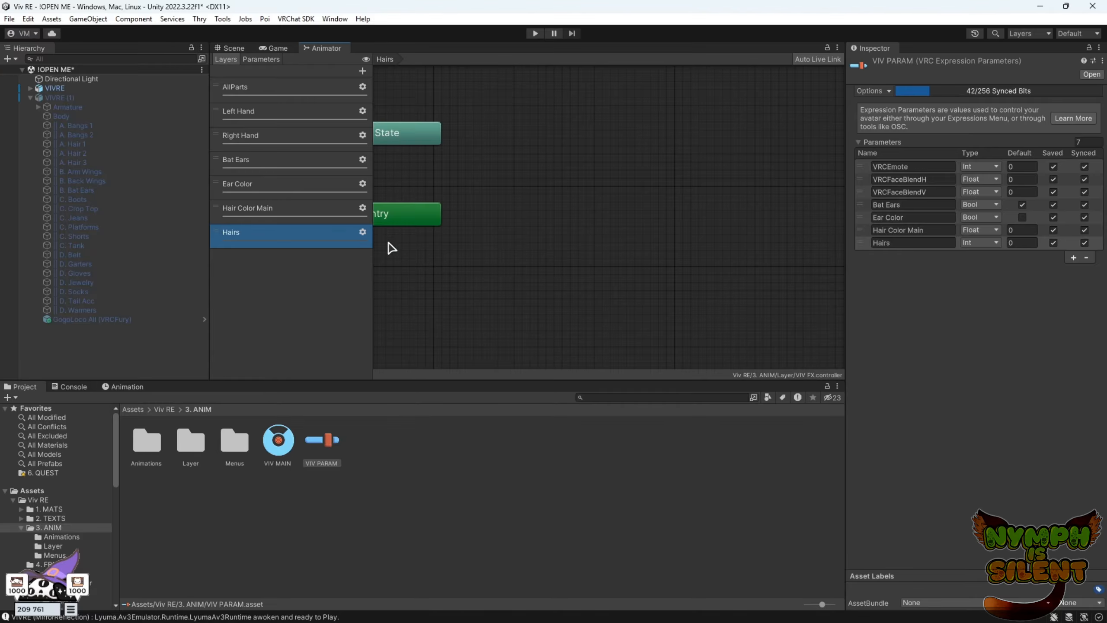
Set the weight of the Hairs animator layer to 1.
{"action": "left_click", "coordinate": [362, 232]}
{"action": "left_click_drag", "start_coordinate": [456, 235], "coordinate": [564, 250]}
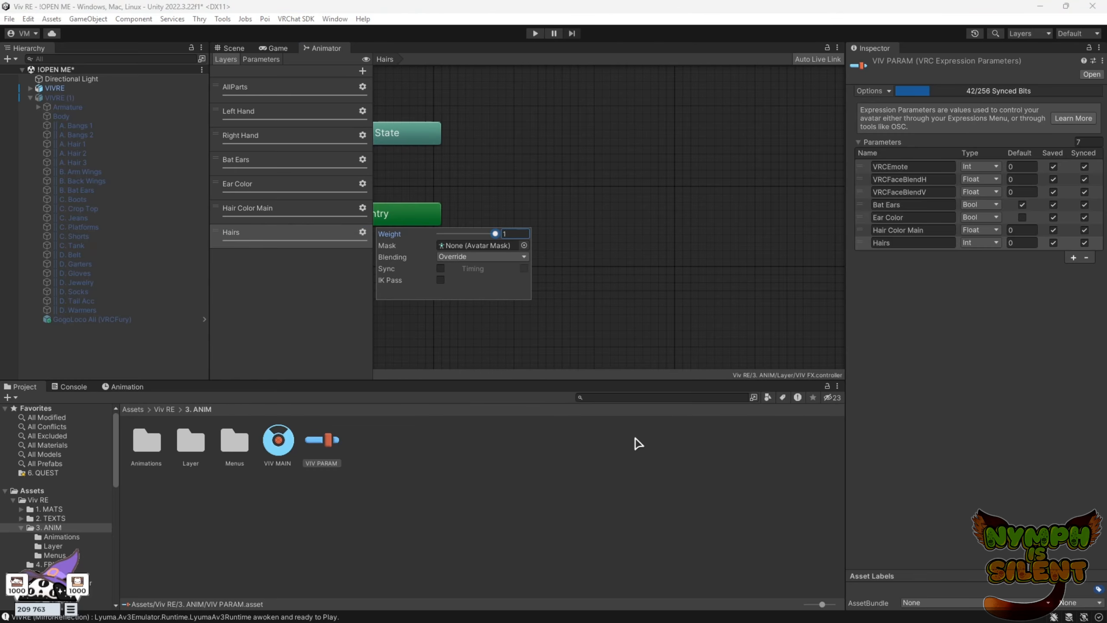
Place the Hair 1 clip from the Animations folder into the Hairs layer as its default state beside Entry.
{"action": "double_click", "coordinate": [198, 441]}
{"action": "left_click", "coordinate": [199, 409]}
{"action": "double_click", "coordinate": [146, 440]}
{"action": "scroll", "coordinate": [615, 268], "scroll_direction": "up", "scroll_amount": 2}
{"action": "middle_click_drag", "start_coordinate": [606, 276], "coordinate": [664, 261]}
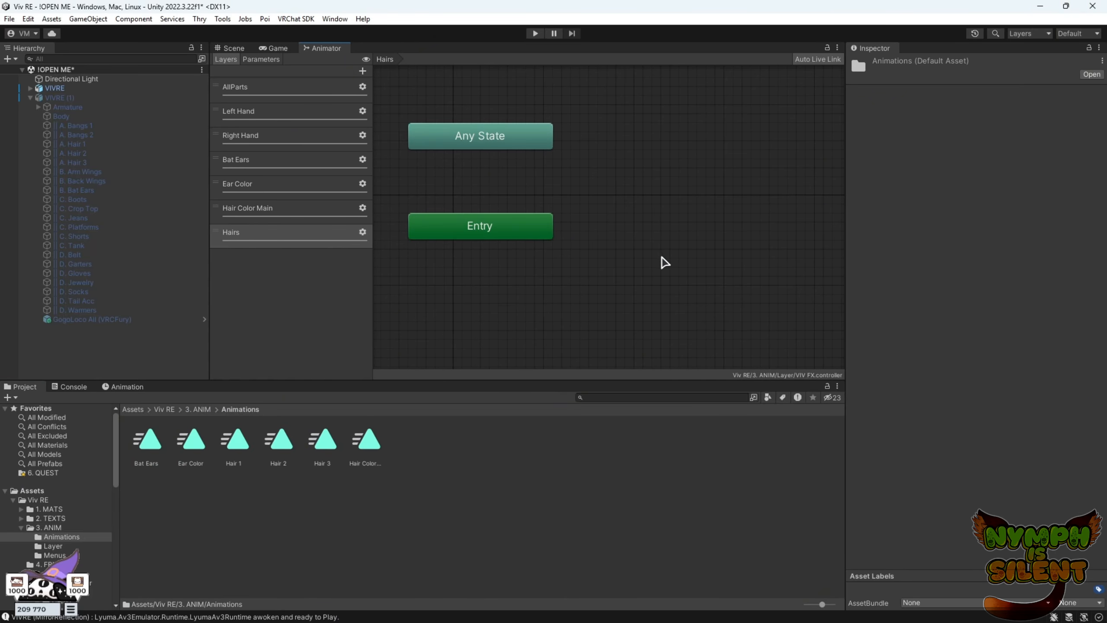
{"action": "left_click_drag", "start_coordinate": [234, 440], "coordinate": [631, 220]}
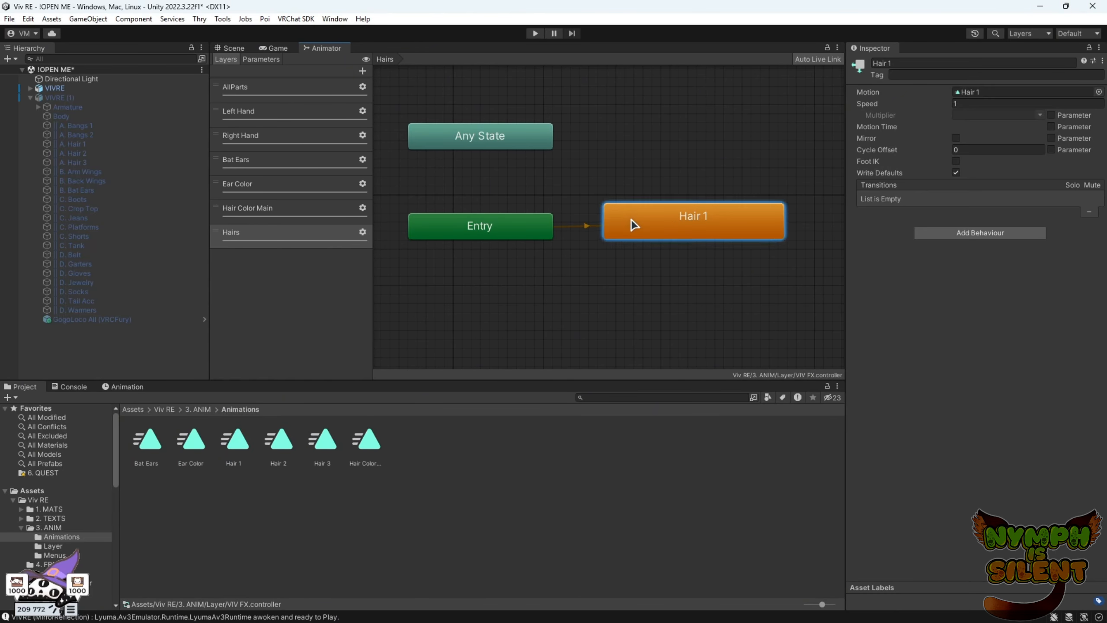
Add the Hair 2 and Hair 3 clips as states stacked above Hair 1 in the Hairs layer.
{"action": "scroll", "coordinate": [639, 240], "scroll_direction": "down", "scroll_amount": 3}
{"action": "scroll", "coordinate": [641, 246], "scroll_direction": "up", "scroll_amount": 2}
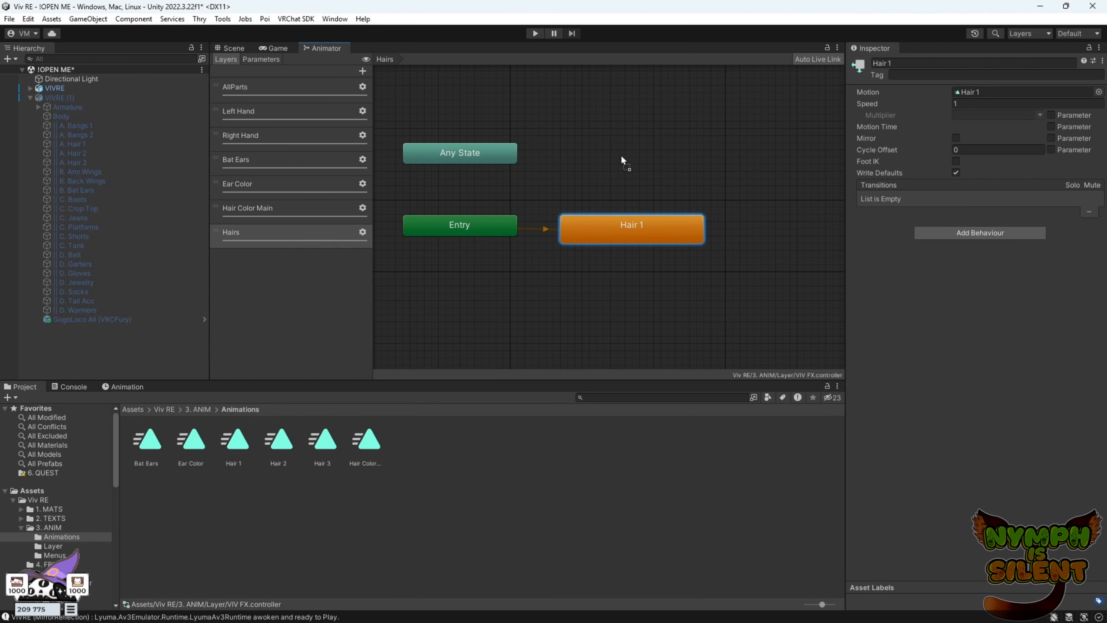
{"action": "left_click_drag", "start_coordinate": [628, 155], "coordinate": [612, 160]}
{"action": "left_click_drag", "start_coordinate": [239, 442], "coordinate": [252, 438]}
{"action": "left_click_drag", "start_coordinate": [323, 449], "coordinate": [610, 109]}
{"action": "left_click_drag", "start_coordinate": [661, 162], "coordinate": [618, 182]}
{"action": "left_click_drag", "start_coordinate": [647, 125], "coordinate": [597, 134]}
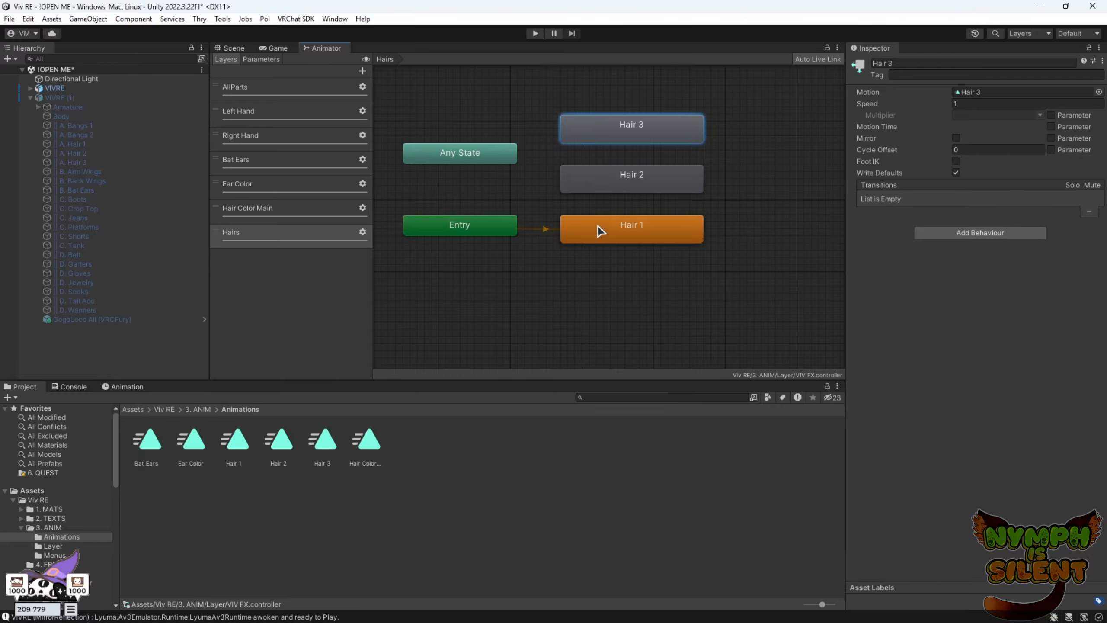
Create a transition from Any State to Hair 1.
{"action": "left_click", "coordinate": [507, 157]}
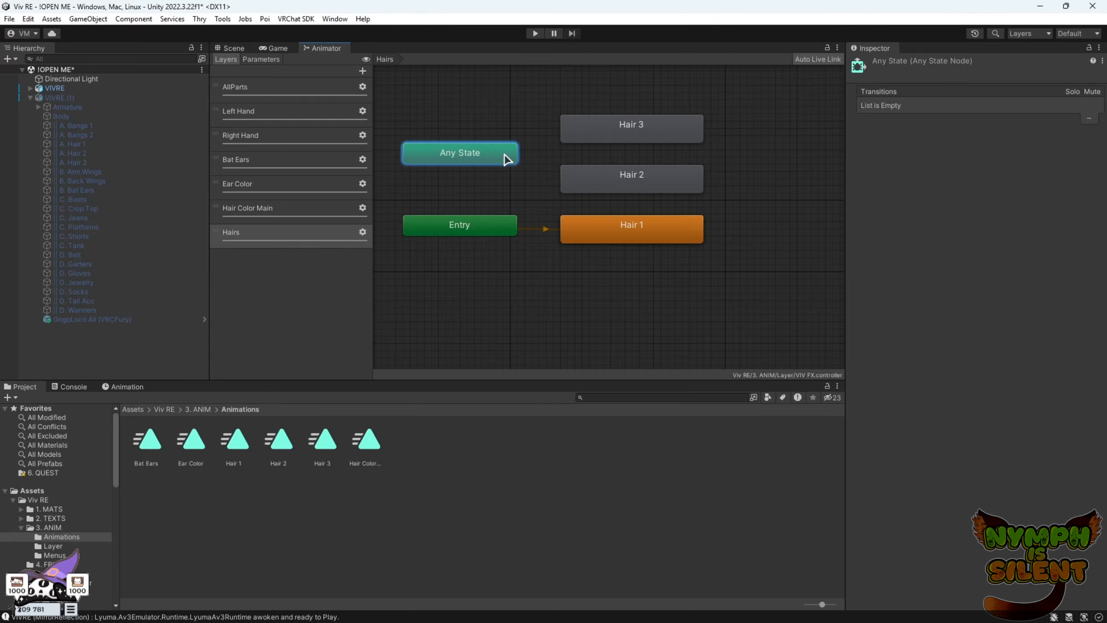
{"action": "right_click", "coordinate": [506, 157]}
{"action": "left_click", "coordinate": [532, 163]}
{"action": "left_click", "coordinate": [581, 224]}
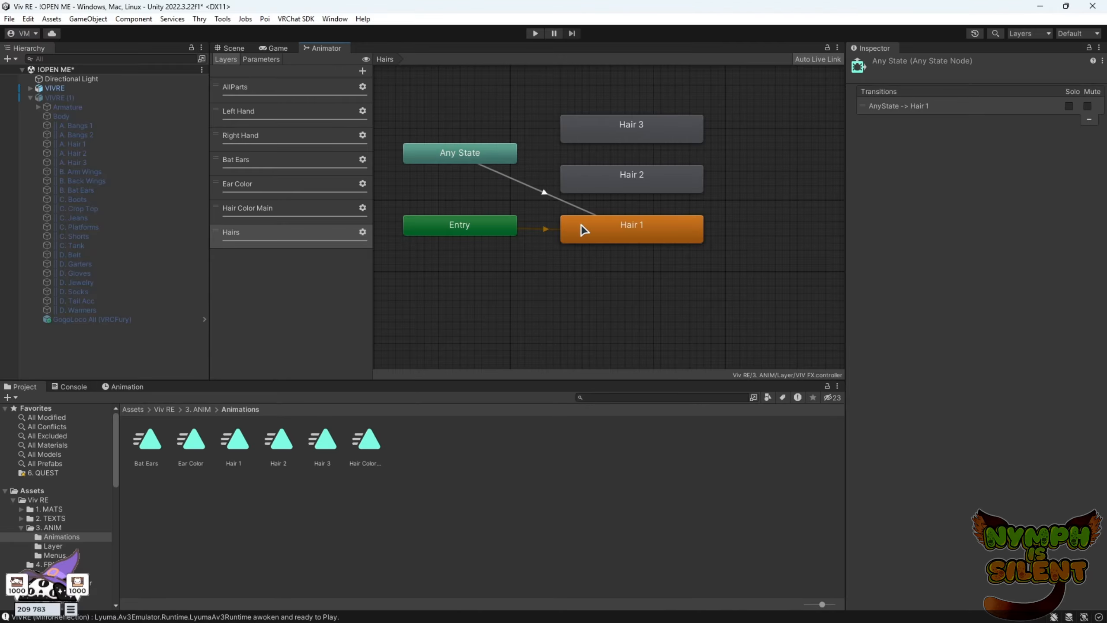
Set the Hair 1 transition's duration to 0 and turn off Can Transition To Self and Fixed Duration.
{"action": "left_click", "coordinate": [545, 192]}
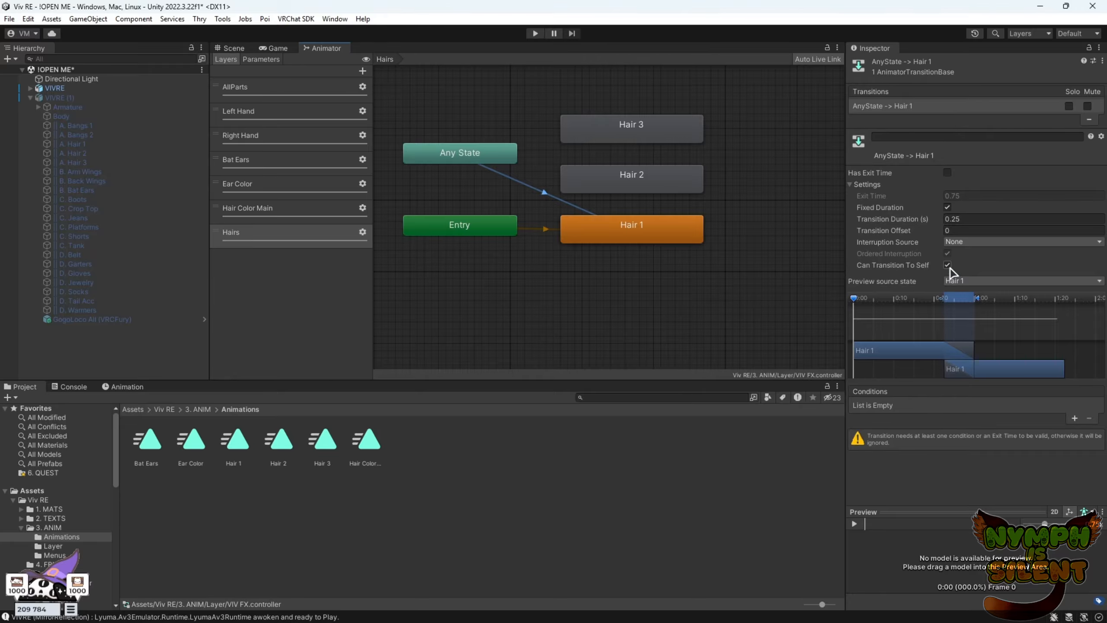
{"action": "left_click", "coordinate": [973, 218]}
{"action": "type", "text": "0"}
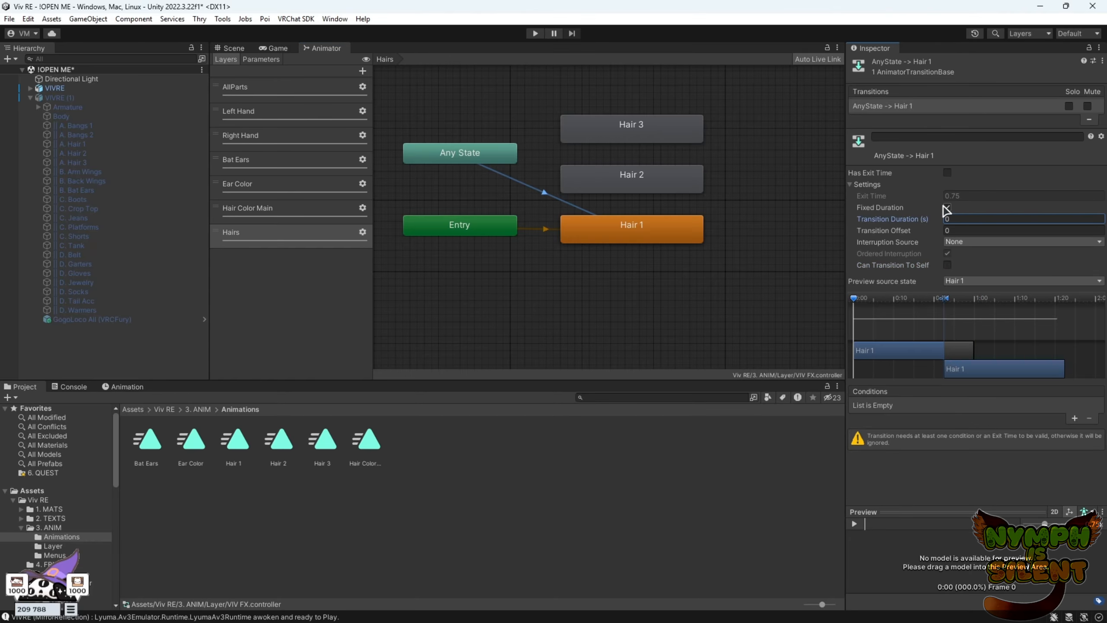
{"action": "left_click", "coordinate": [947, 207]}
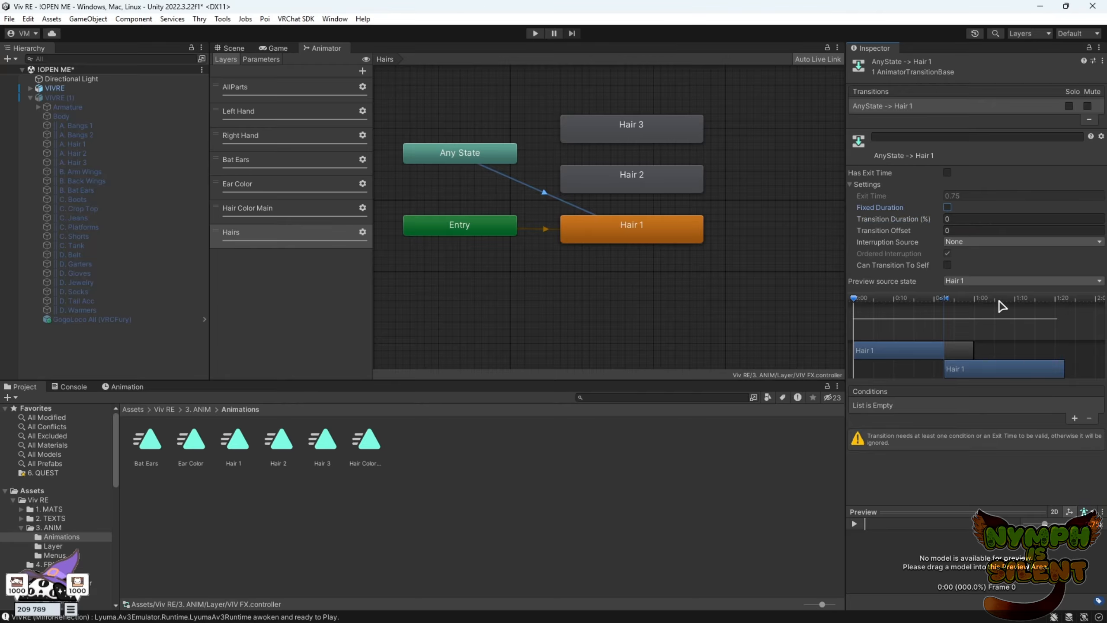
Add a condition to the Hair 1 transition requiring Hairs Equals 0.
{"action": "left_click", "coordinate": [1074, 420]}
{"action": "left_click", "coordinate": [972, 406]}
{"action": "left_click", "coordinate": [918, 503]}
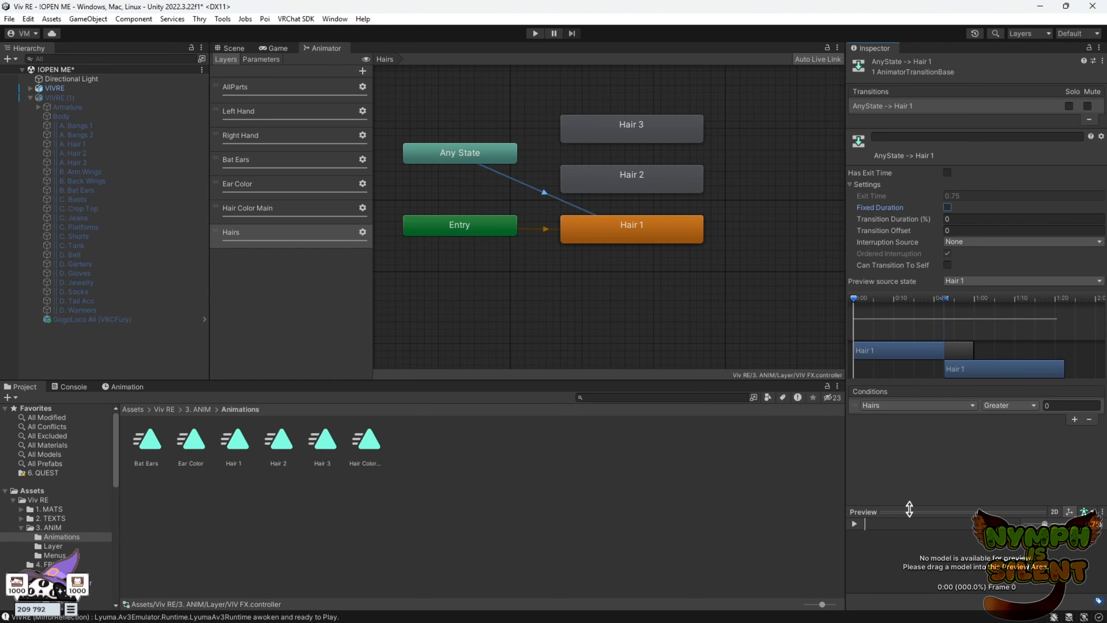
{"action": "left_click", "coordinate": [1009, 405]}
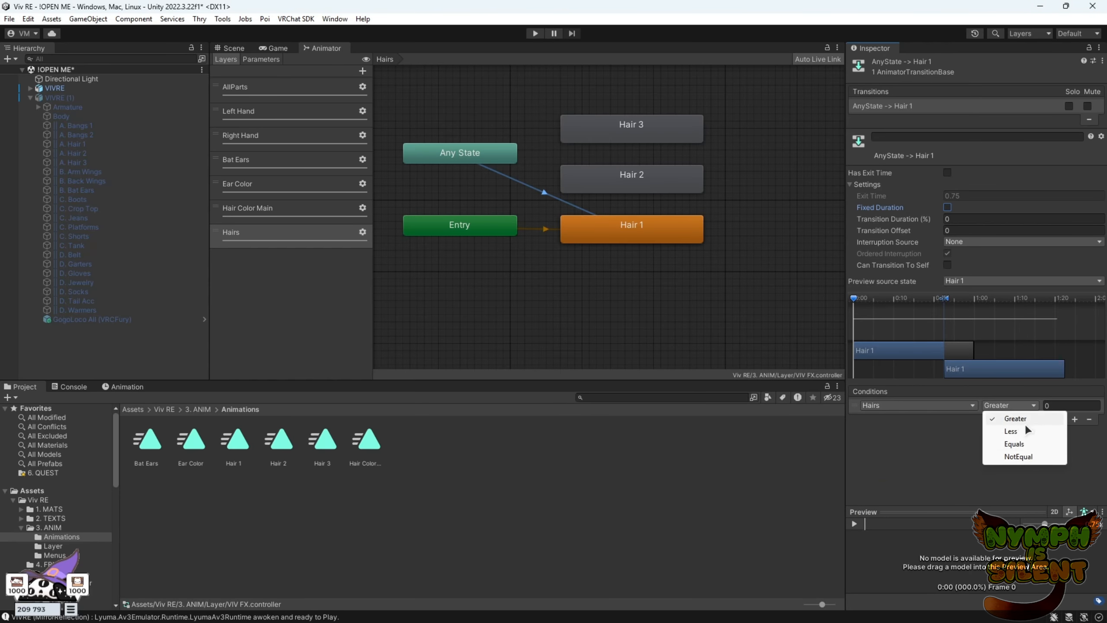
{"action": "left_click", "coordinate": [1060, 445]}
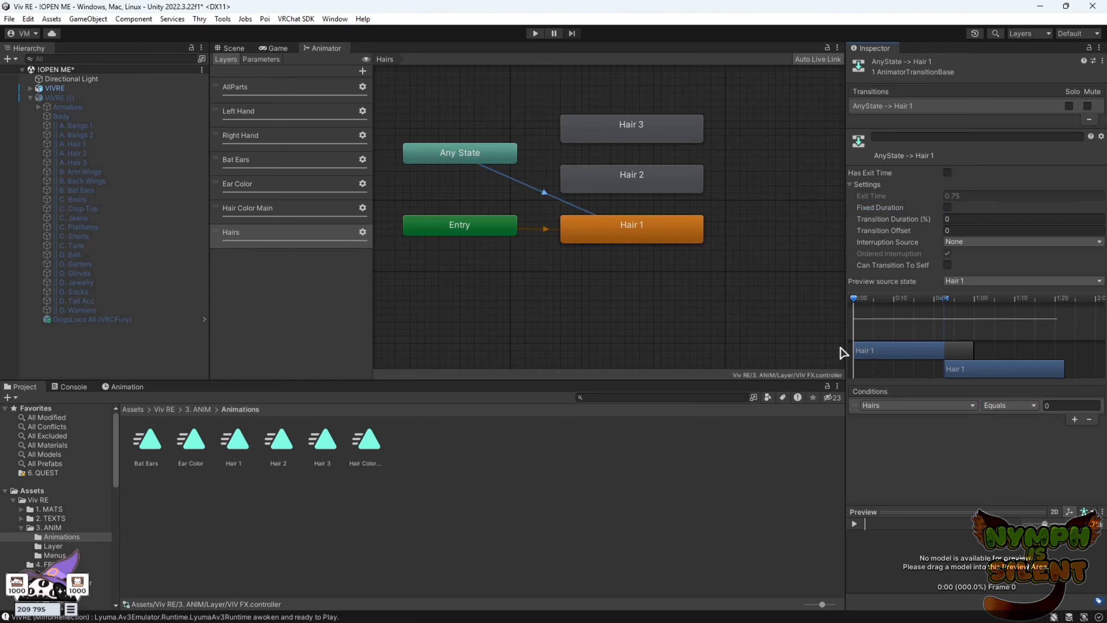
Create transitions from Any State to Hair 2 and to Hair 3.
{"action": "right_click", "coordinate": [505, 159]}
{"action": "left_click", "coordinate": [536, 167]}
{"action": "left_click", "coordinate": [573, 174]}
{"action": "right_click", "coordinate": [506, 156]}
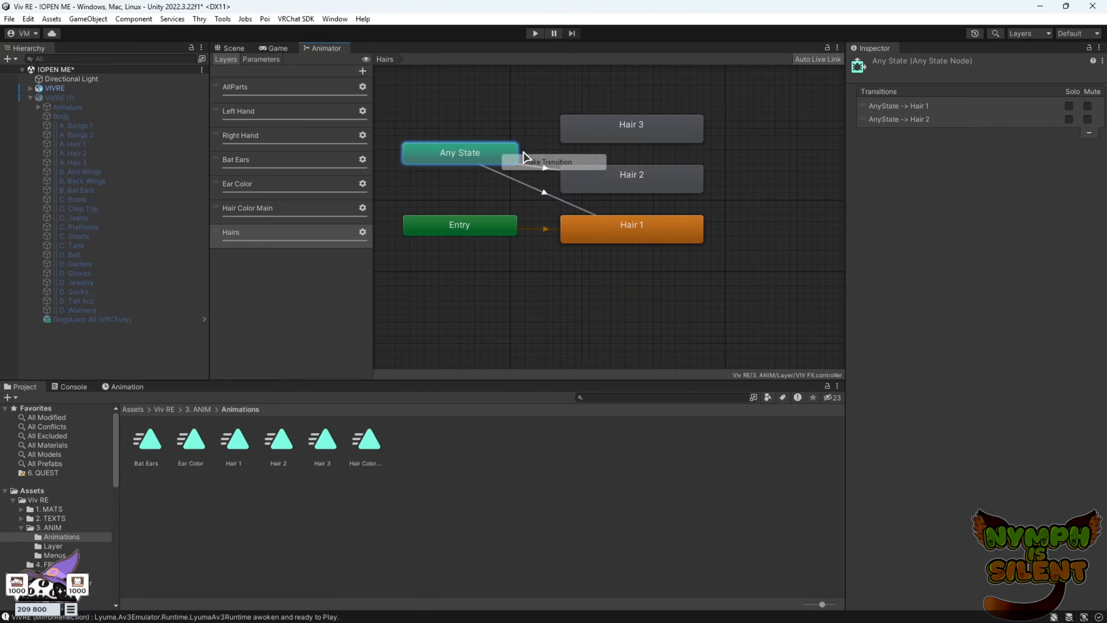
{"action": "left_click", "coordinate": [575, 162]}
{"action": "left_click", "coordinate": [602, 130]}
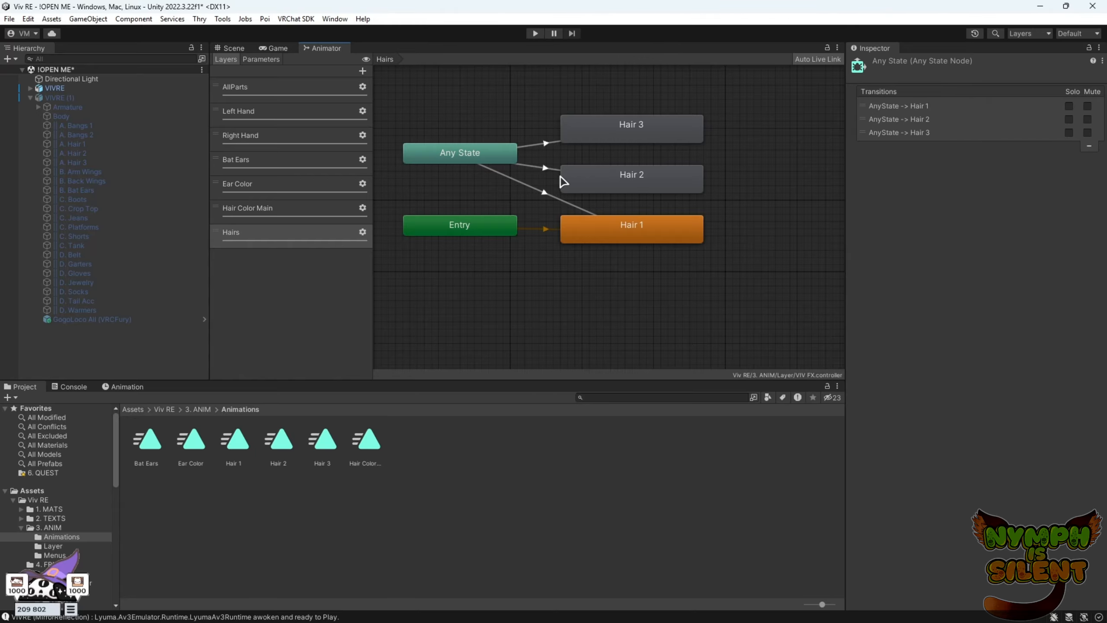
Copy the Hair 1 transition's settings and conditions onto the Hair 2 transition and change its Hairs condition value.
{"action": "left_click", "coordinate": [545, 194]}
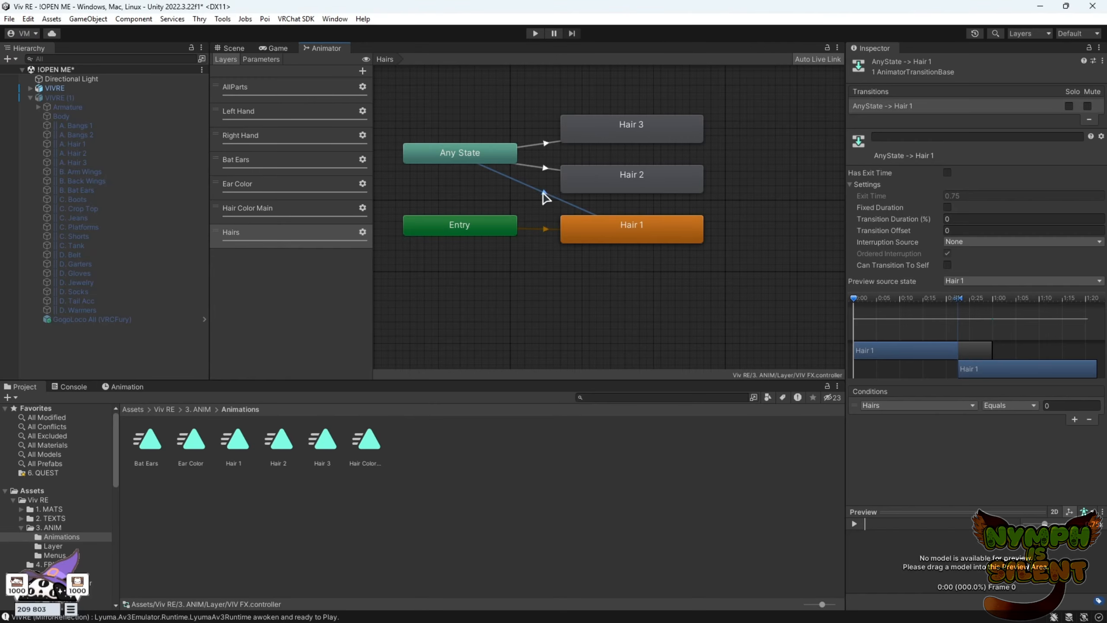
{"action": "right_click", "coordinate": [919, 115]}
{"action": "left_click", "coordinate": [941, 116]}
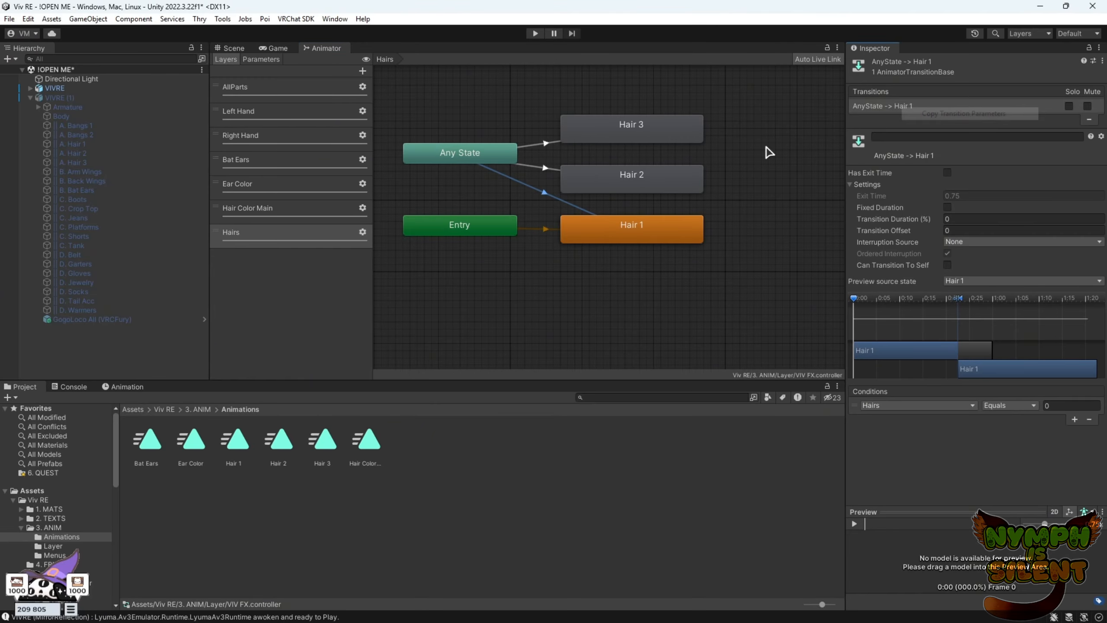
{"action": "left_click", "coordinate": [548, 169]}
{"action": "right_click", "coordinate": [897, 108]}
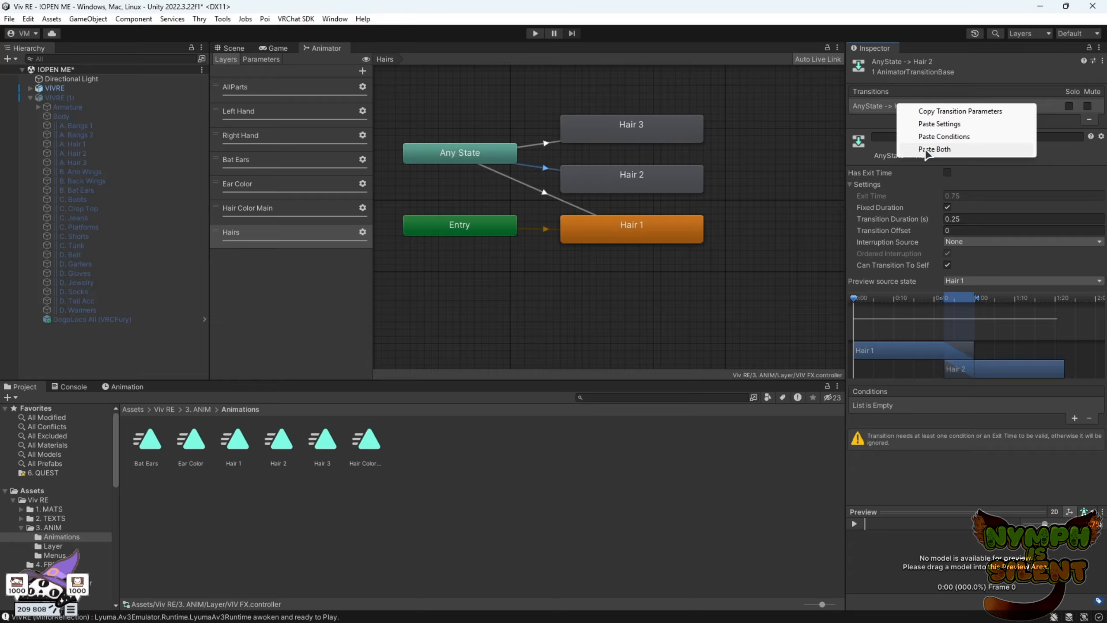
{"action": "left_click", "coordinate": [935, 149]}
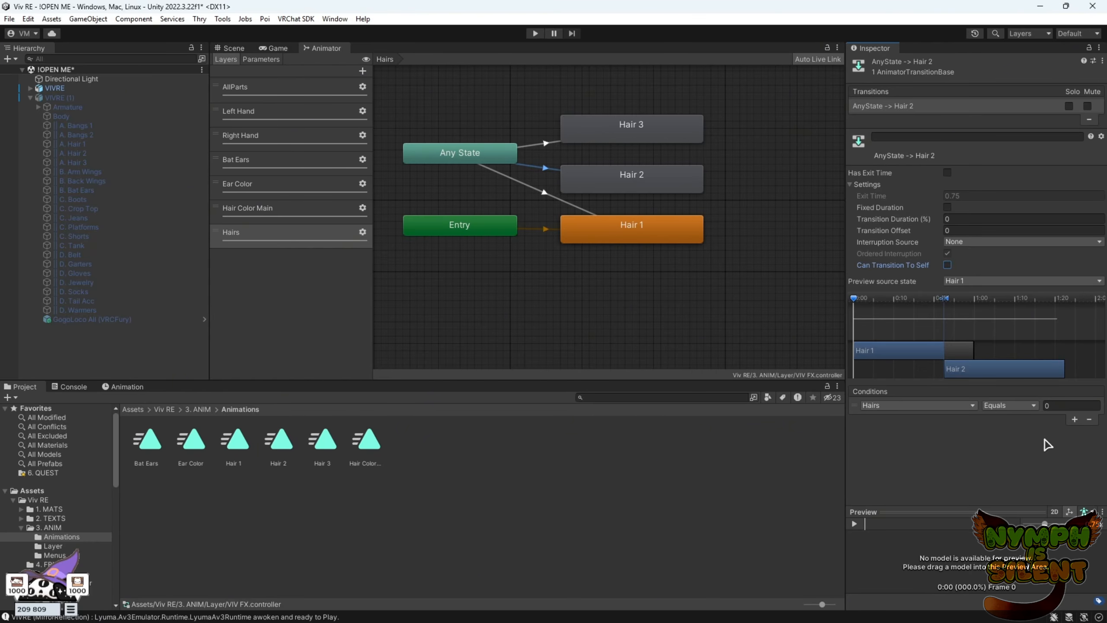
{"action": "left_click", "coordinate": [1057, 406]}
Paste the copied settings and conditions onto the Hair 3 transition, with Hairs Equals 2 and Can Transition To Self off.
{"action": "left_click", "coordinate": [552, 149]}
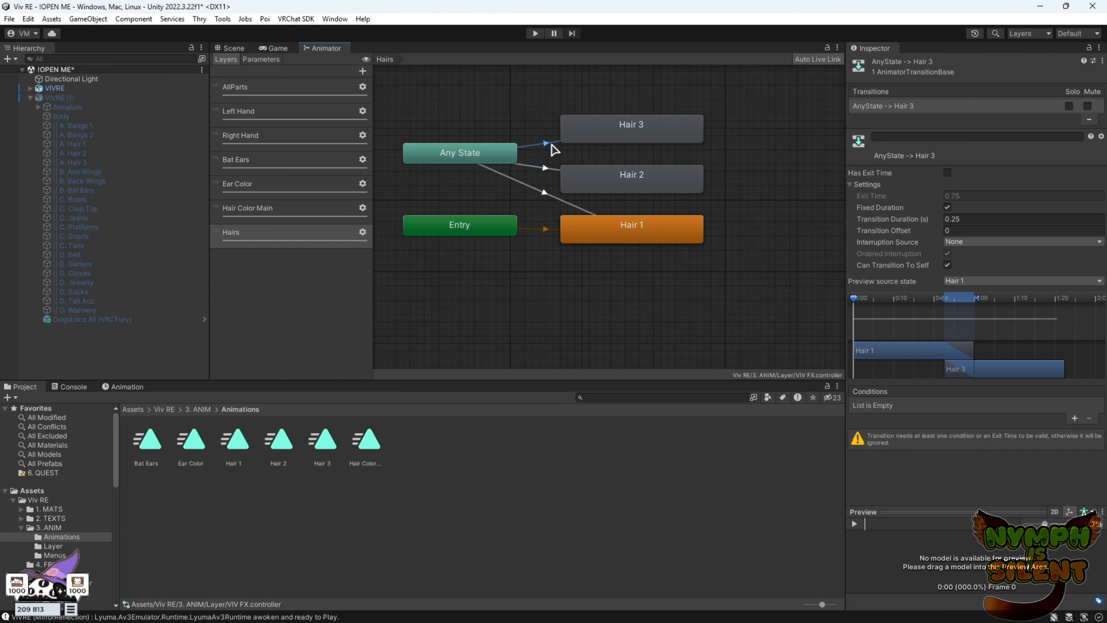
{"action": "right_click", "coordinate": [878, 111]}
{"action": "left_click", "coordinate": [911, 152]}
{"action": "left_click", "coordinate": [1049, 405]}
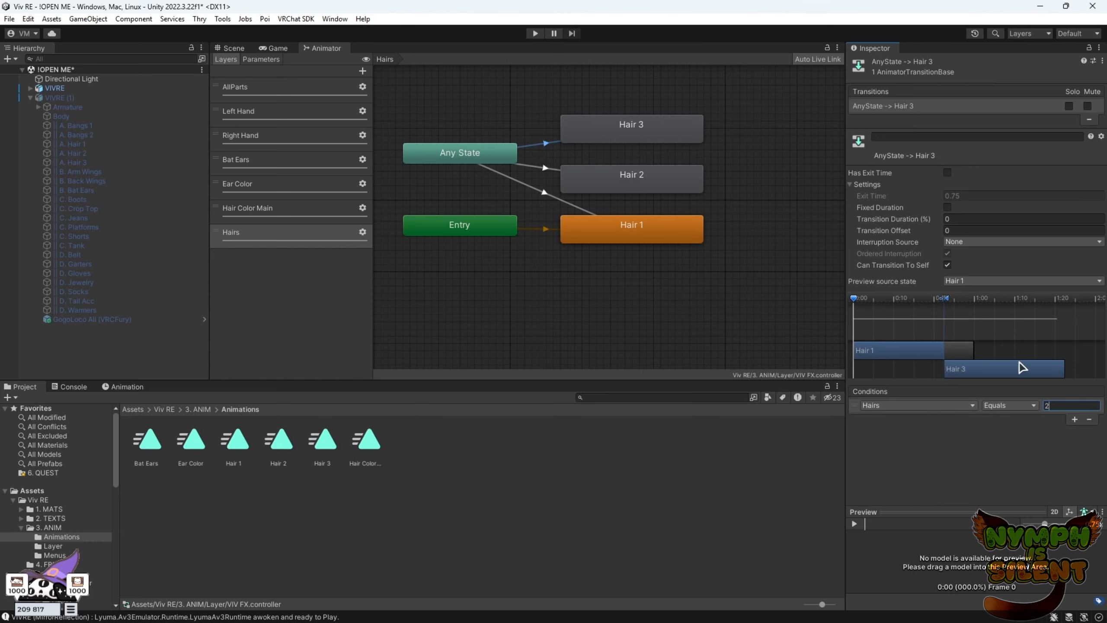
{"action": "left_click", "coordinate": [947, 265]}
Add three new controls to the HAIR expressions menu in the Menus folder.
{"action": "left_click", "coordinate": [229, 48]}
{"action": "left_click", "coordinate": [199, 409]}
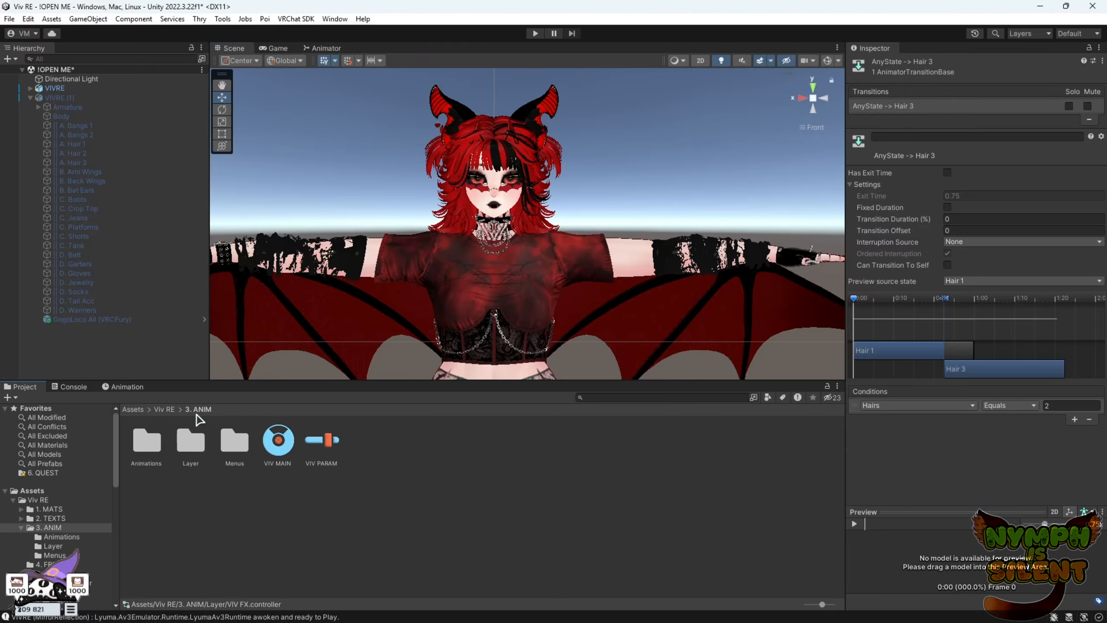
{"action": "double_click", "coordinate": [234, 445]}
{"action": "left_click", "coordinate": [237, 445]}
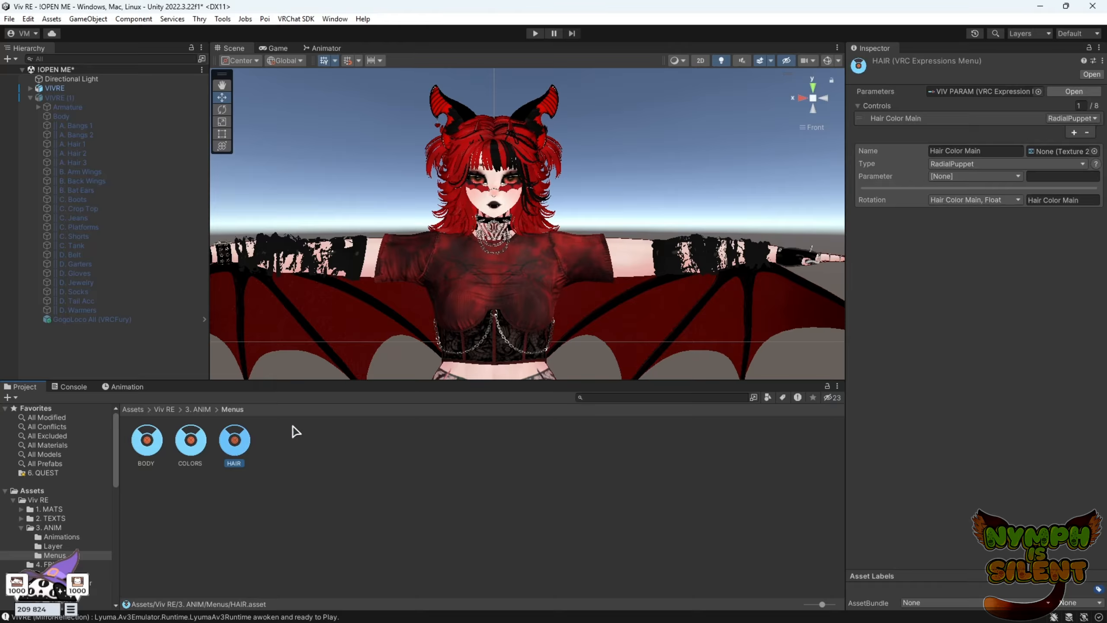
{"action": "left_click", "coordinate": [1074, 133]}
{"action": "left_click", "coordinate": [1074, 145]}
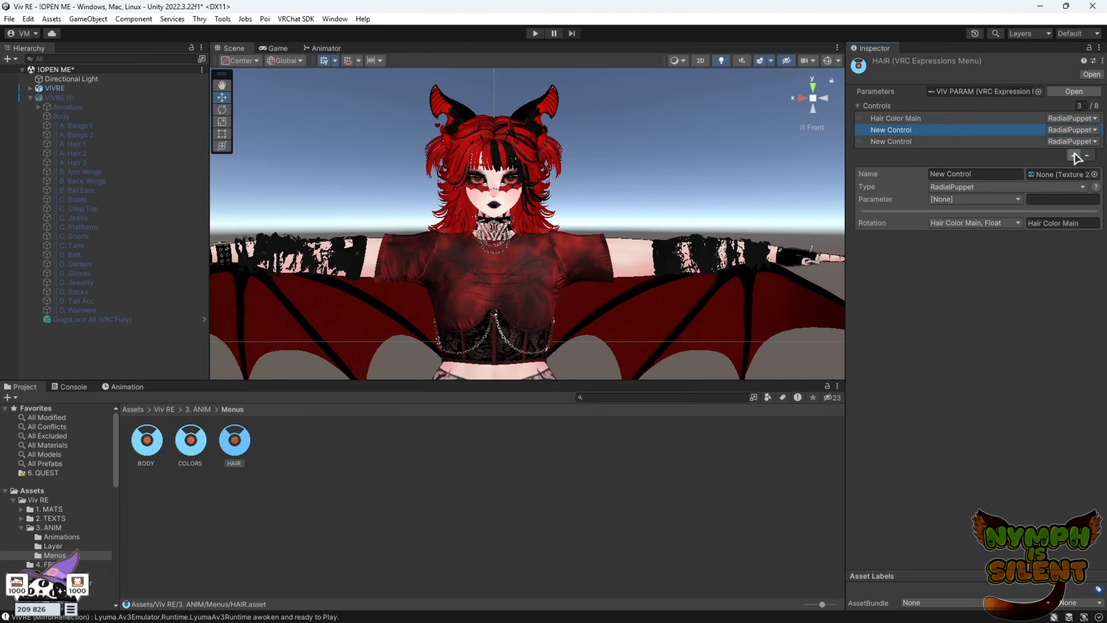
{"action": "left_click", "coordinate": [1074, 156]}
Check the hairstyle from behind and from the side, and name the first new HAIR menu control Layered Hair.
{"action": "left_click", "coordinate": [976, 187]}
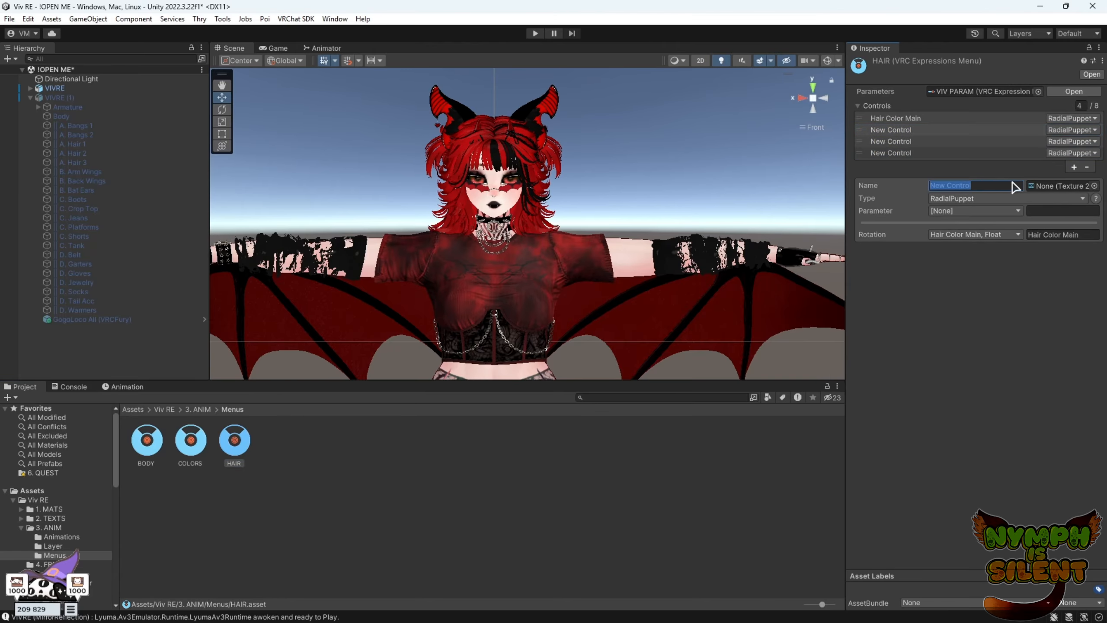
{"action": "type", "text": "Hair"}
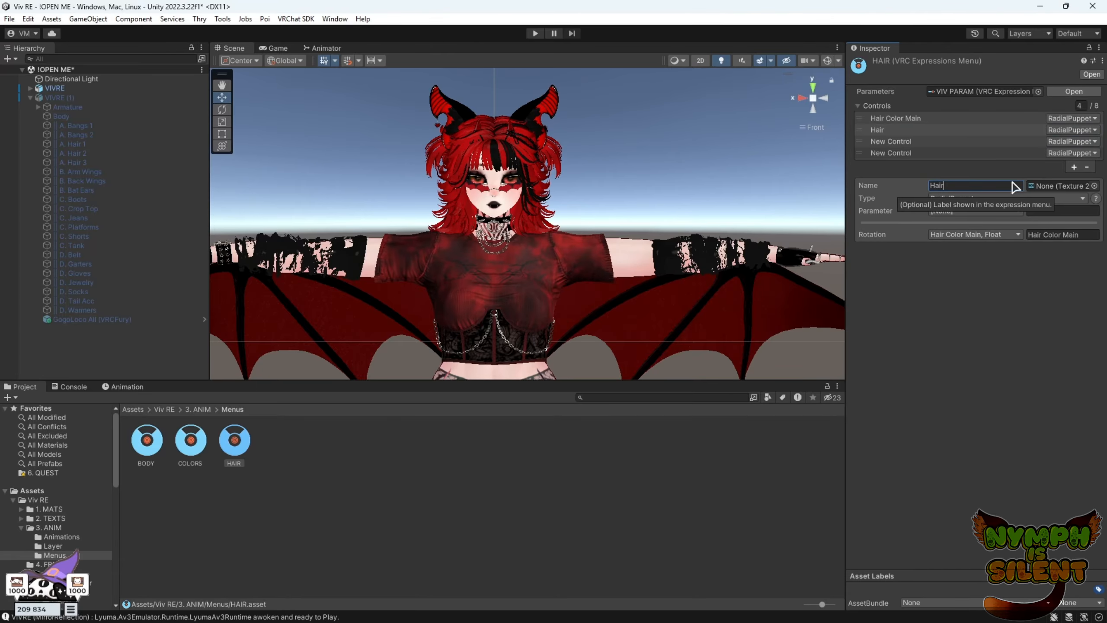
{"action": "left_click_drag", "start_coordinate": [475, 181], "coordinate": [945, 162], "text": "alt"}
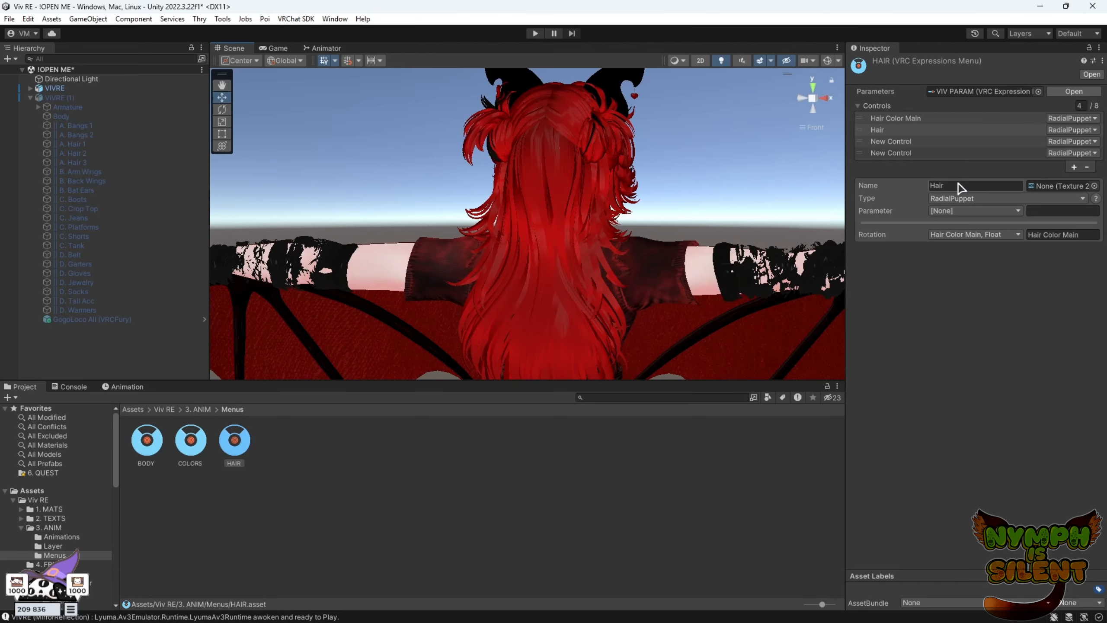
{"action": "scroll", "coordinate": [658, 207], "scroll_direction": "down", "scroll_amount": 6}
{"action": "middle_click_drag", "start_coordinate": [658, 206], "coordinate": [625, 208]}
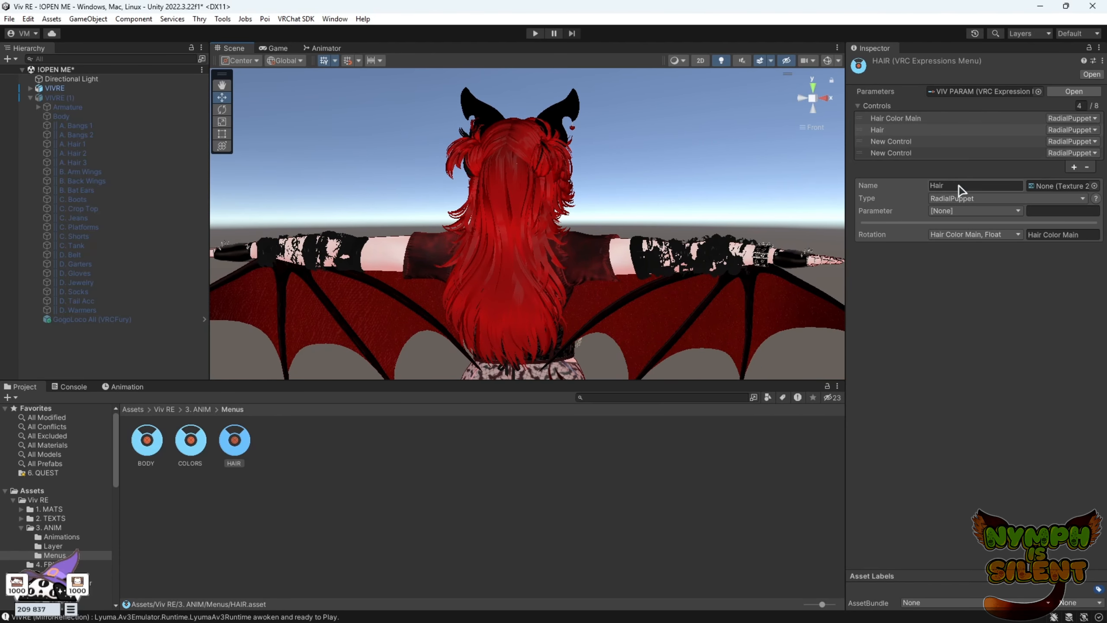
{"action": "left_click_drag", "start_coordinate": [599, 226], "coordinate": [722, 286], "text": "alt"}
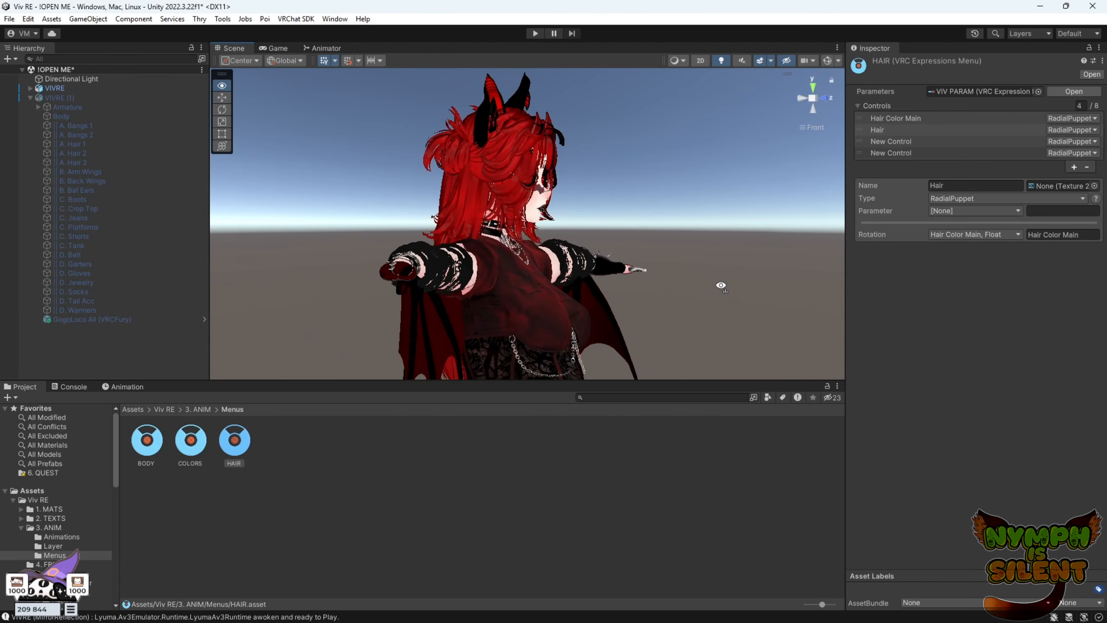
{"action": "left_click", "coordinate": [996, 184]}
{"action": "type", "text": "Layered Hair"}
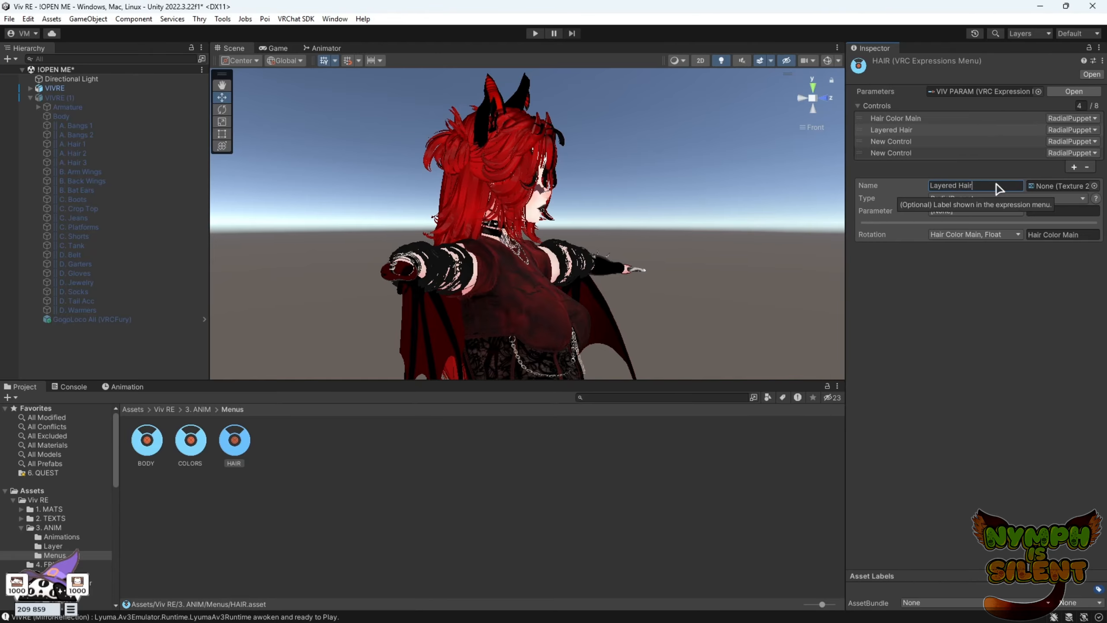
Make Layered Hair a Toggle driven by the Hairs Int parameter with value 0, keeping only two further new controls.
{"action": "left_click", "coordinate": [970, 197]}
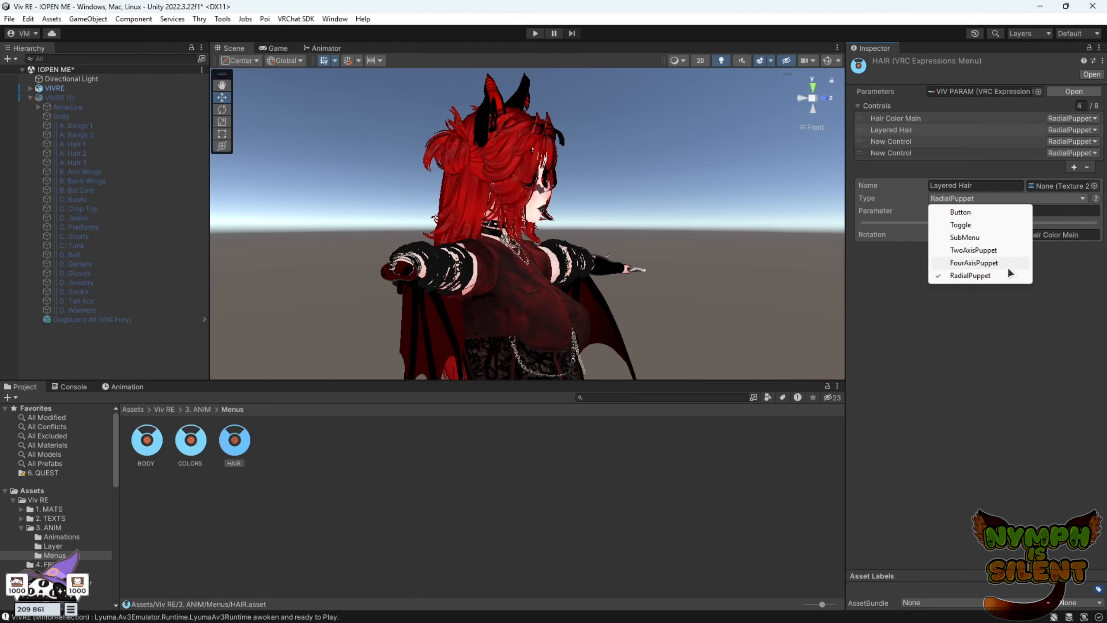
{"action": "left_click", "coordinate": [984, 225]}
{"action": "left_click", "coordinate": [972, 212]}
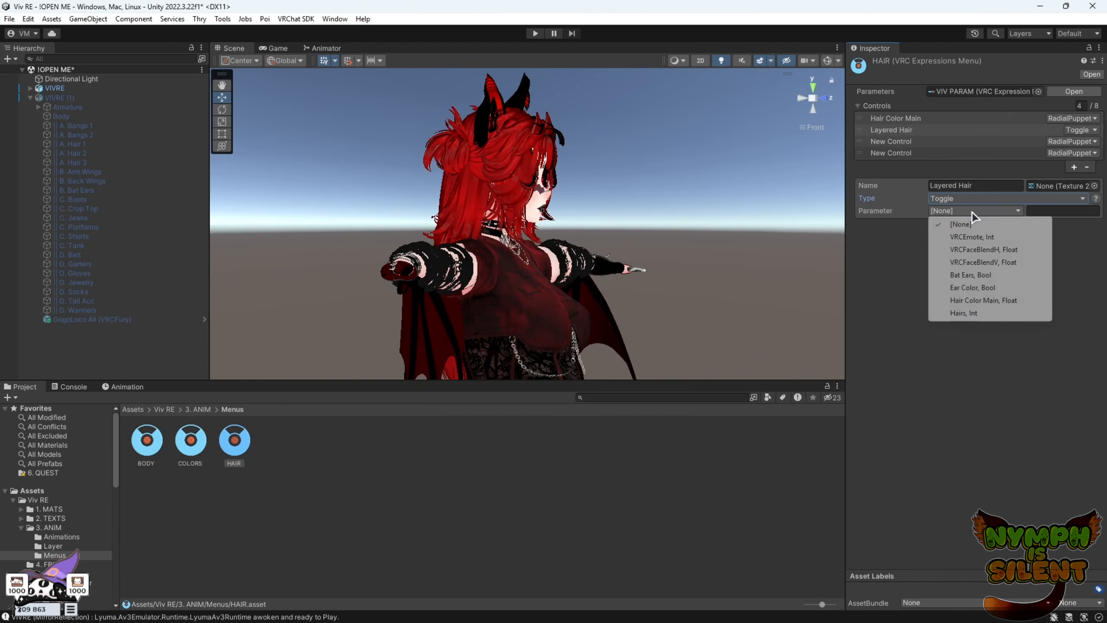
{"action": "left_click", "coordinate": [982, 313]}
{"action": "left_click", "coordinate": [1082, 223]}
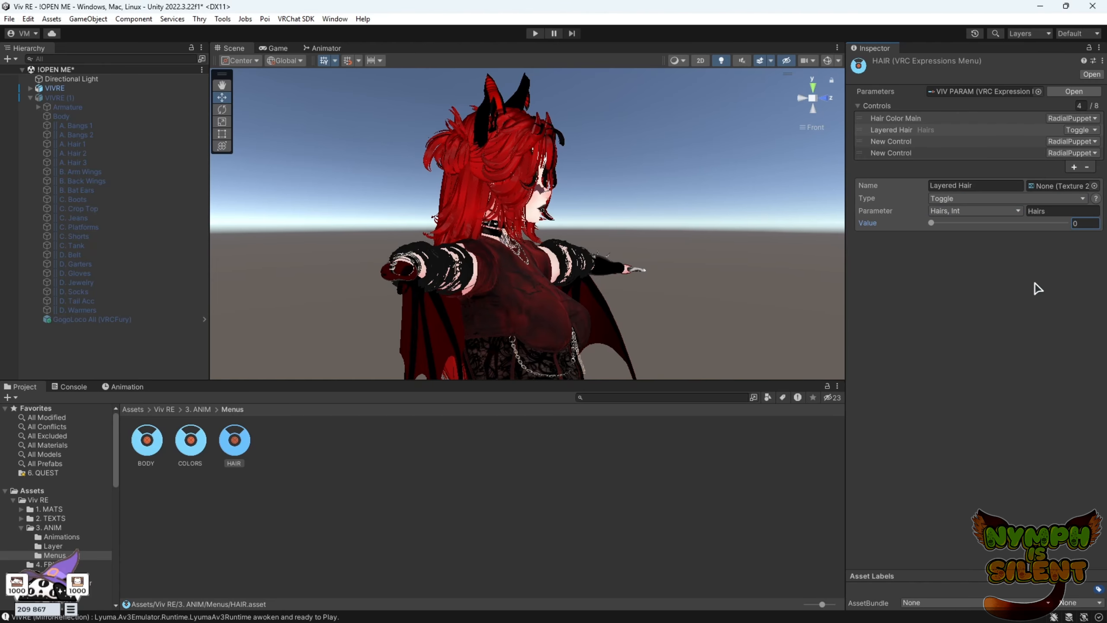
{"action": "left_click", "coordinate": [1073, 167]}
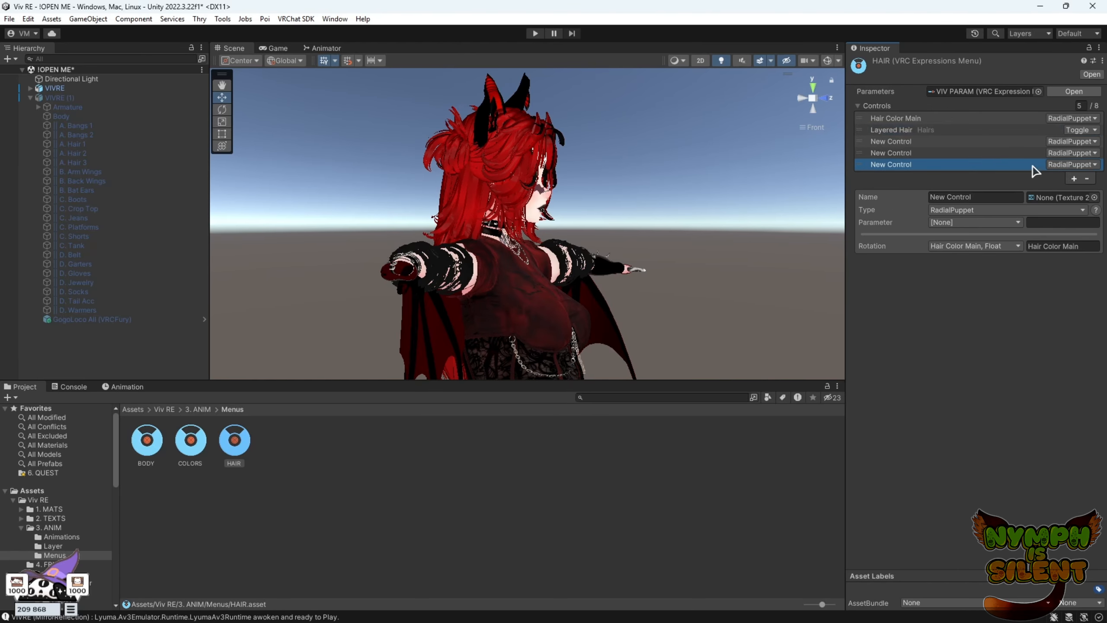
{"action": "left_click", "coordinate": [1086, 178]}
Name the first remaining new HAIR menu control Pigtails and make it a Toggle driven by the Hairs Int parameter with value 1.
{"action": "left_click", "coordinate": [977, 186]}
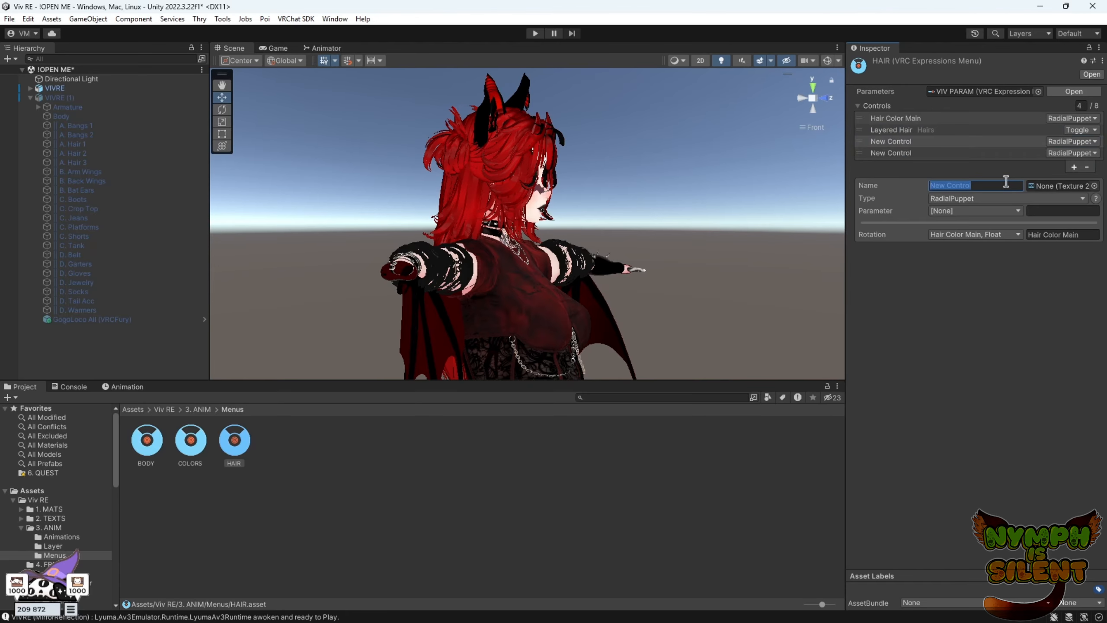
{"action": "type", "text": "Pigtails"}
{"action": "left_click", "coordinate": [962, 153]}
{"action": "left_click", "coordinate": [962, 143]}
{"action": "left_click", "coordinate": [960, 199]}
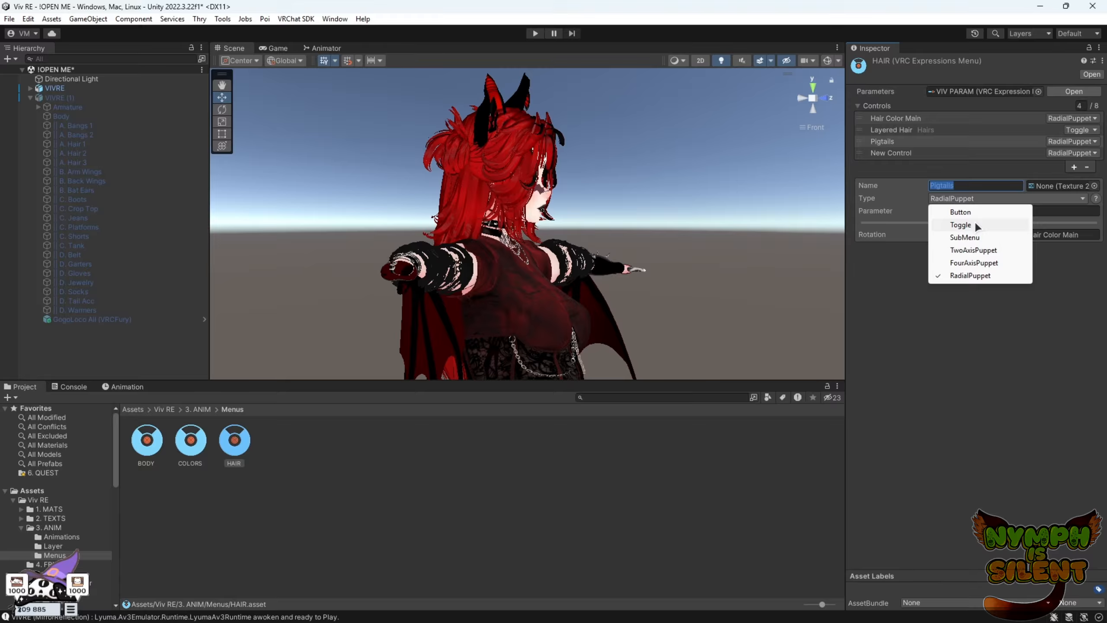
{"action": "left_click", "coordinate": [961, 225]}
{"action": "left_click", "coordinate": [974, 212]}
{"action": "left_click", "coordinate": [995, 311]}
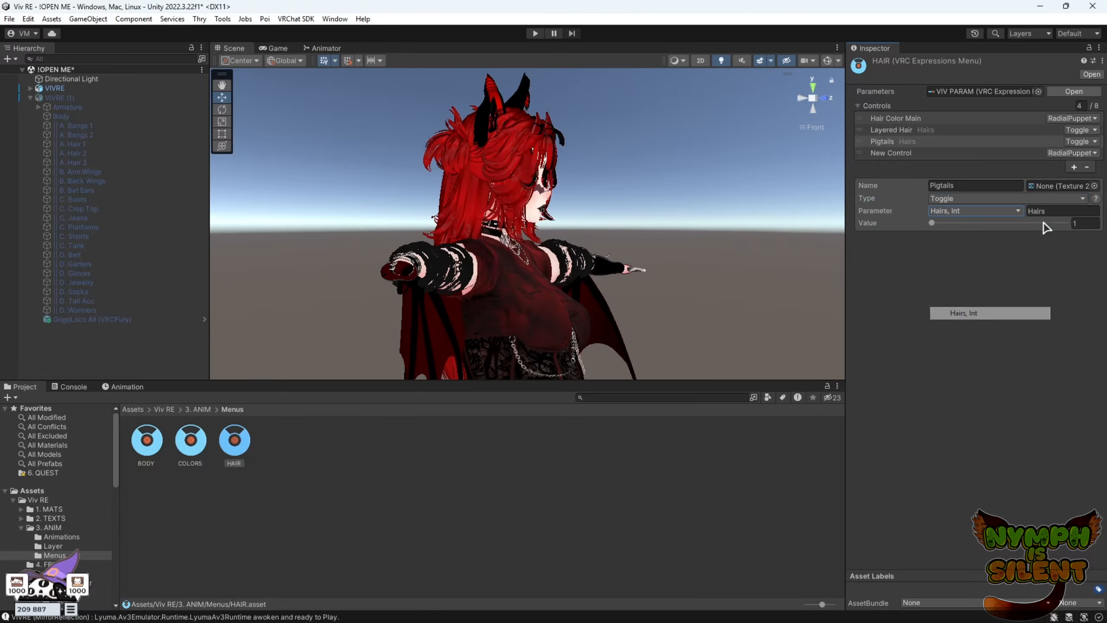
Name the last new HAIR menu control Curly and make it a Toggle driven by the Hairs Int parameter with value 2.
{"action": "left_click", "coordinate": [941, 153]}
{"action": "left_click", "coordinate": [969, 187]}
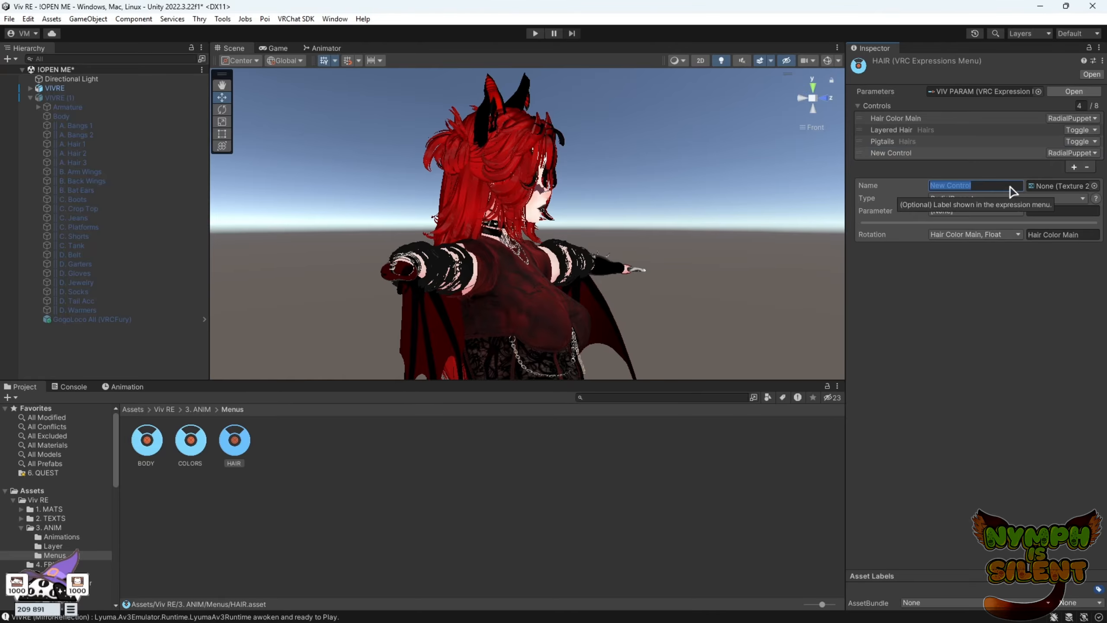
{"action": "type", "text": "Curly"}
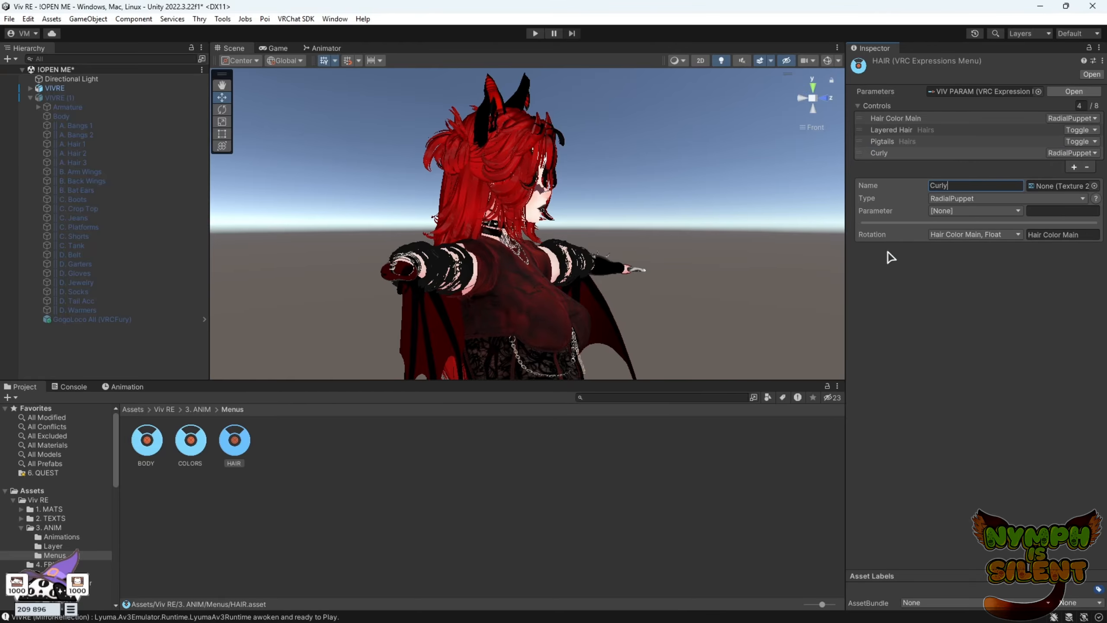
{"action": "left_click", "coordinate": [959, 199]}
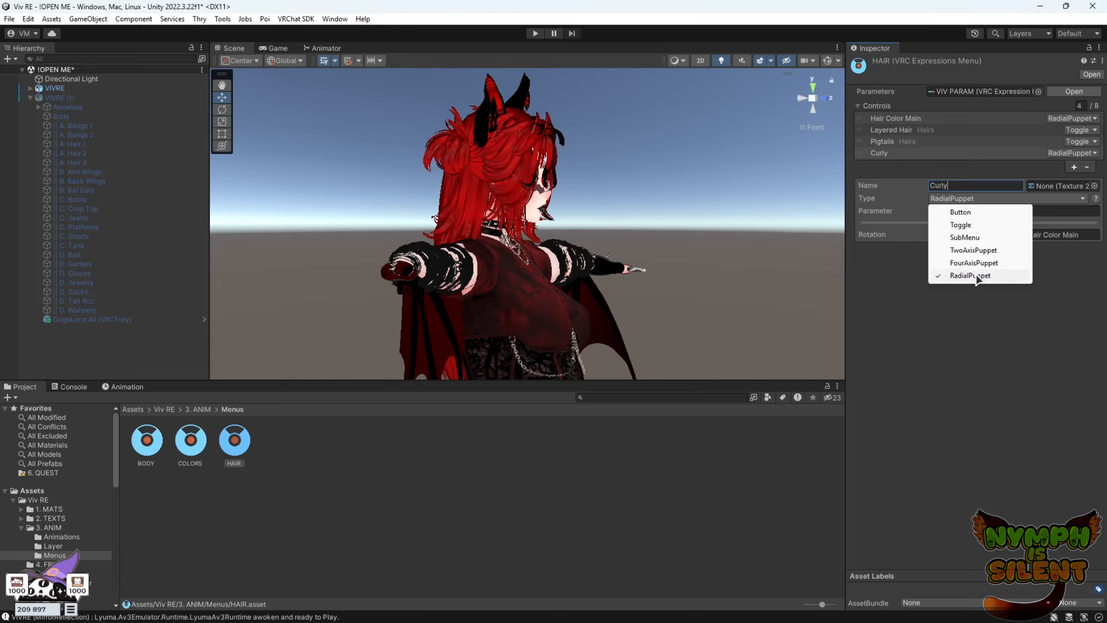
{"action": "left_click", "coordinate": [967, 226]}
{"action": "left_click", "coordinate": [974, 210]}
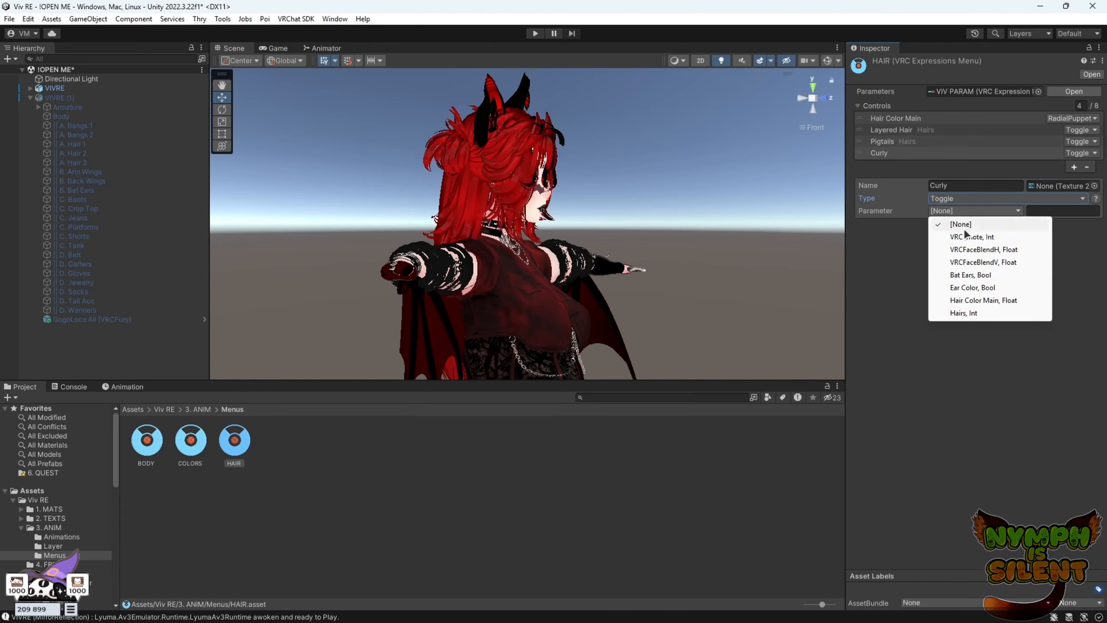
{"action": "left_click", "coordinate": [976, 314]}
{"action": "left_click", "coordinate": [1084, 223]}
{"action": "type", "text": "2"}
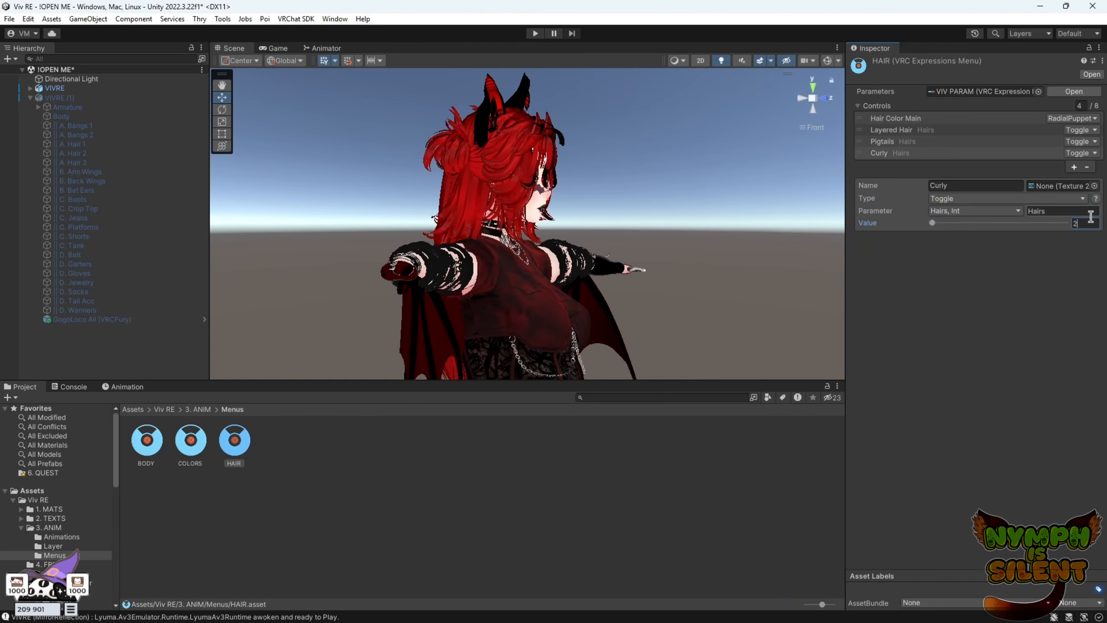
{"action": "left_click", "coordinate": [931, 353]}
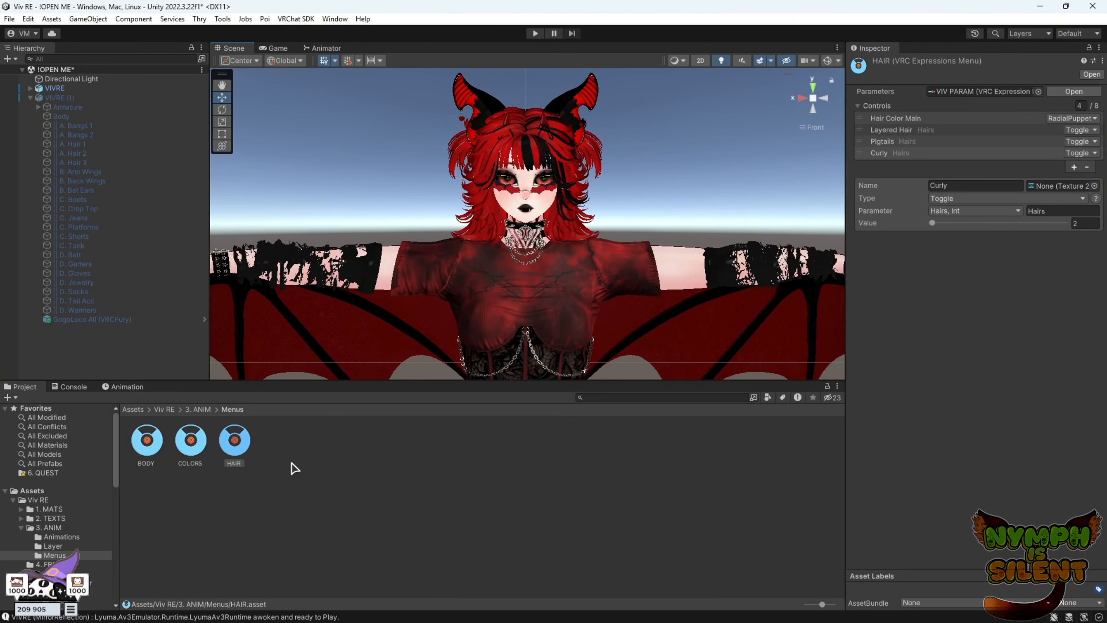
Save the scene and the project.
{"action": "left_click", "coordinate": [9, 19]}
{"action": "left_click", "coordinate": [29, 75]}
{"action": "left_click", "coordinate": [9, 18]}
{"action": "left_click", "coordinate": [56, 145]}
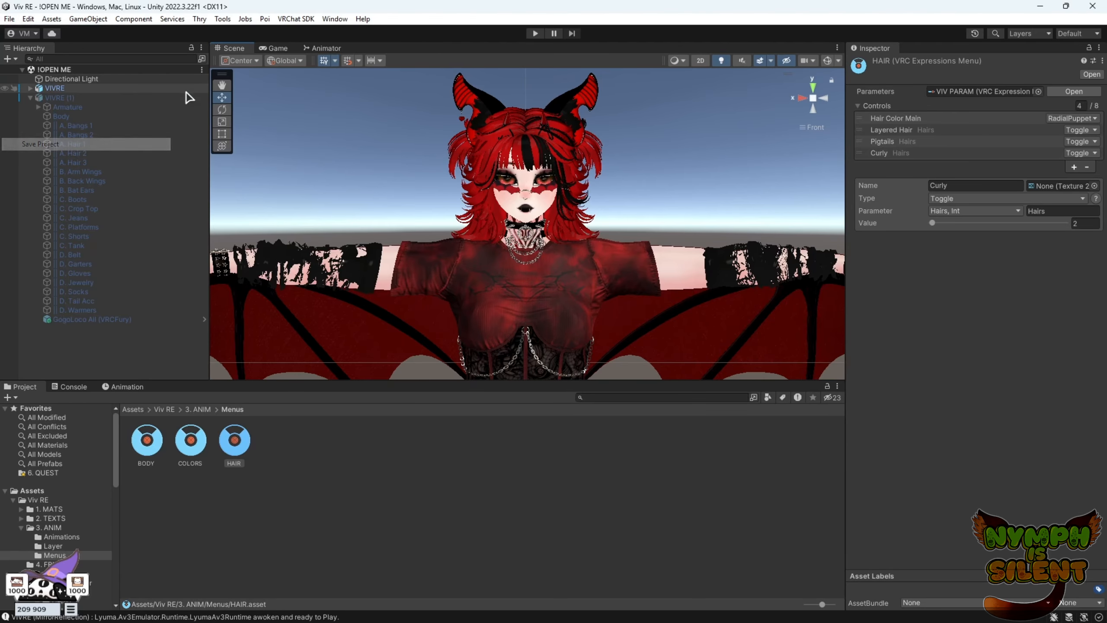
Select the VIVRE avatar, enter play mode and enable the Avatars 3.0 Emulator.
{"action": "left_click", "coordinate": [106, 88]}
{"action": "left_click", "coordinate": [536, 35]}
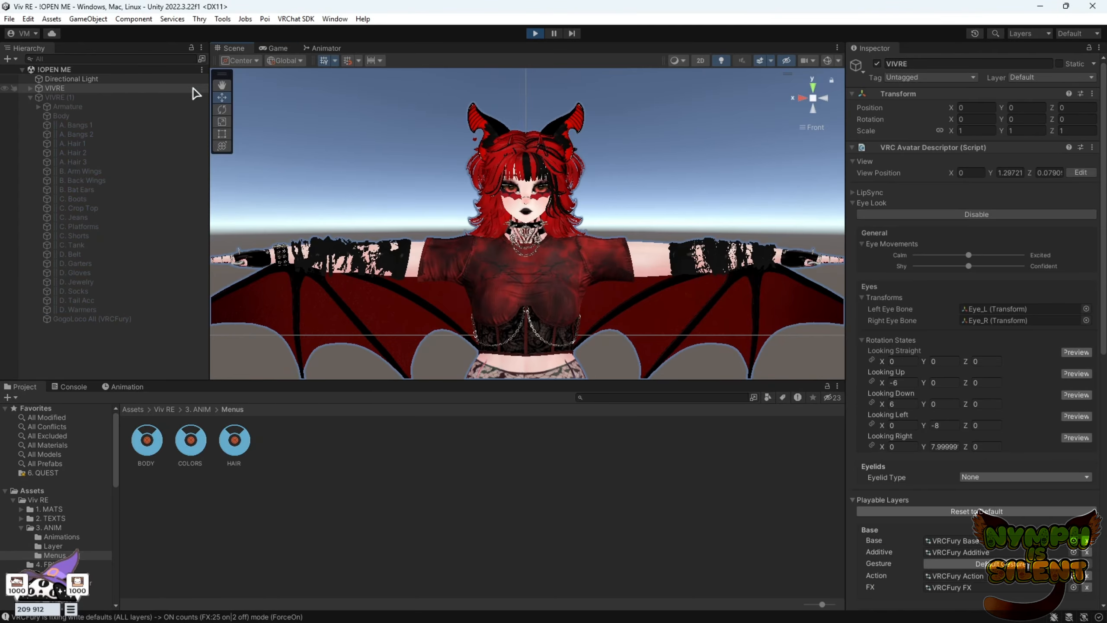
{"action": "left_click", "coordinate": [226, 20]}
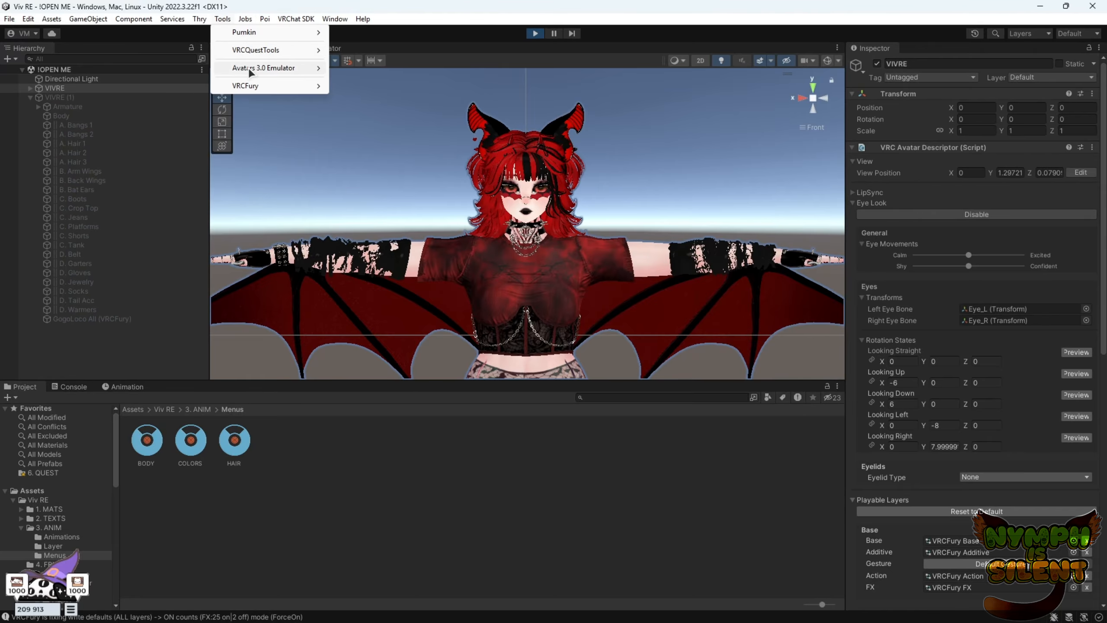
{"action": "mouse_move", "coordinate": [248, 68]}
{"action": "left_click", "coordinate": [390, 69]}
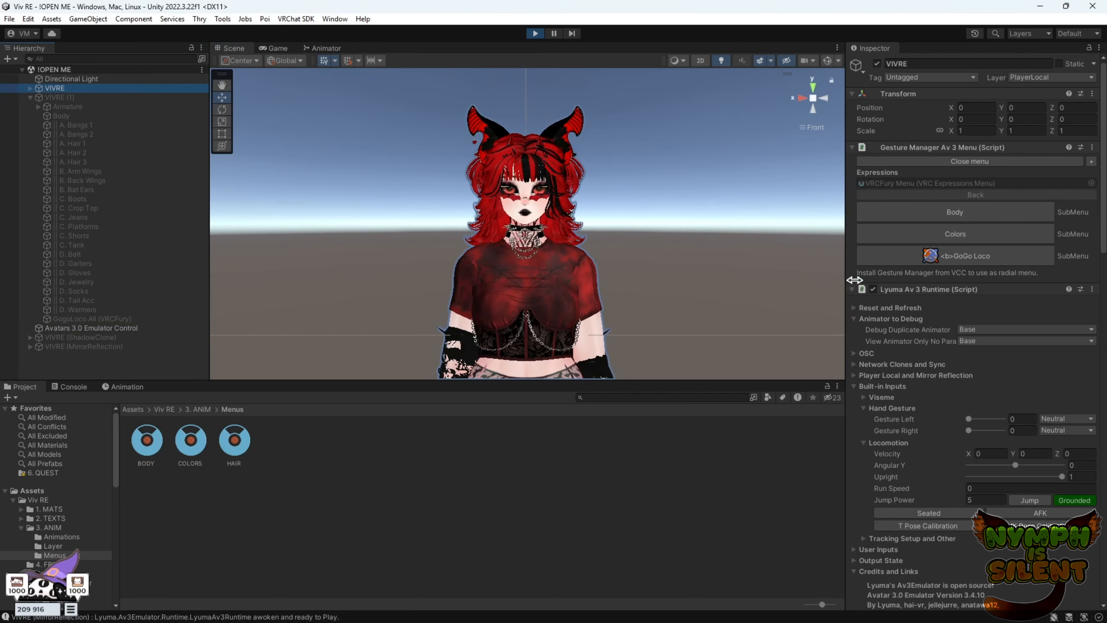
Open the Hair submenu under Body in the emulated expressions menu and test the Pigtails and Curly toggles.
{"action": "left_click", "coordinate": [989, 215]}
{"action": "left_click", "coordinate": [955, 234]}
{"action": "left_click_drag", "start_coordinate": [591, 355], "coordinate": [819, 295], "text": "alt"}
{"action": "left_click", "coordinate": [937, 254]}
{"action": "left_click_drag", "start_coordinate": [517, 279], "coordinate": [854, 289], "text": "alt"}
{"action": "left_click", "coordinate": [972, 279]}
{"action": "left_click_drag", "start_coordinate": [523, 292], "coordinate": [926, 275], "text": "alt"}
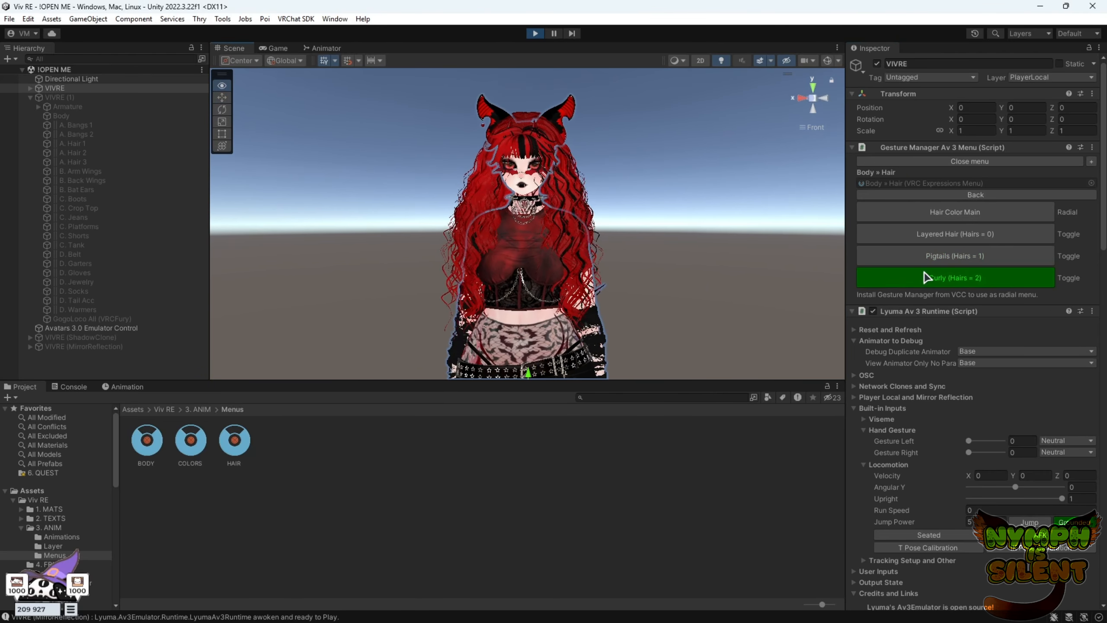
Test Layered Hair, switch to Pigtails and examine the pigtails on the avatar from the side and the front.
{"action": "left_click", "coordinate": [944, 236]}
{"action": "left_click", "coordinate": [965, 258]}
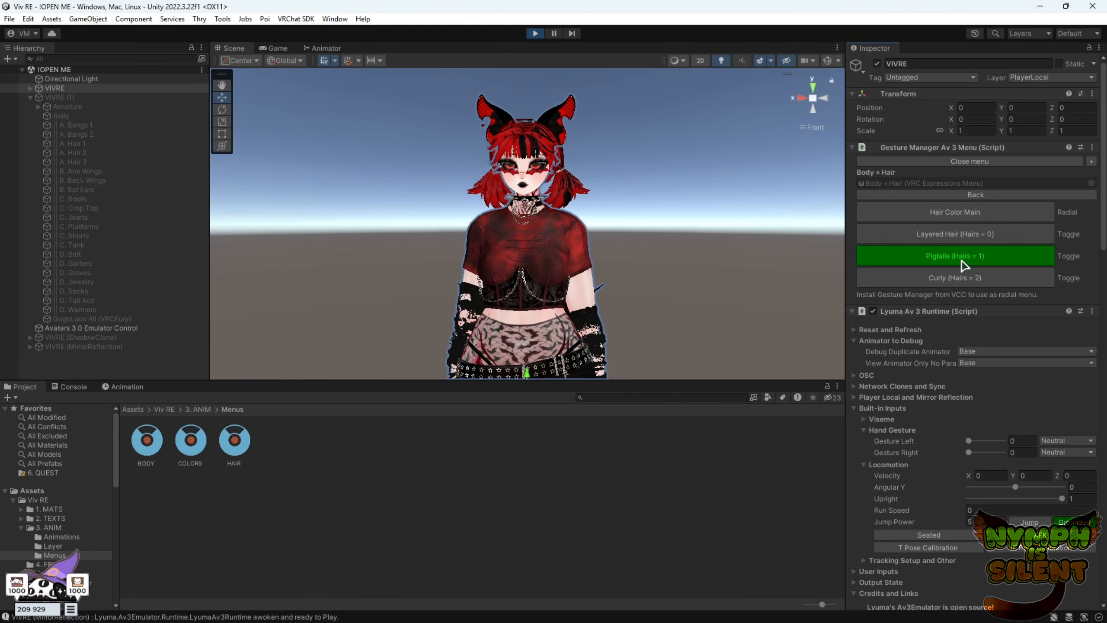
{"action": "left_click", "coordinate": [972, 257]}
{"action": "left_click", "coordinate": [976, 258]}
{"action": "scroll", "coordinate": [784, 244], "scroll_direction": "up", "scroll_amount": 2}
{"action": "left_click_drag", "start_coordinate": [785, 244], "coordinate": [610, 239], "text": "alt"}
{"action": "scroll", "coordinate": [670, 238], "scroll_direction": "up", "scroll_amount": 3}
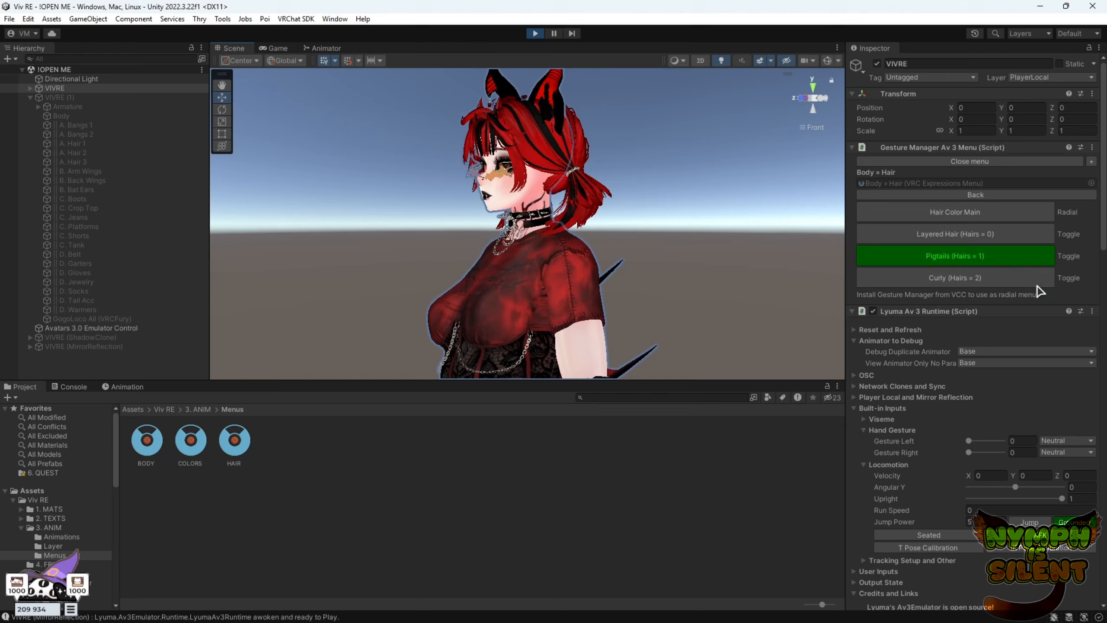
{"action": "left_click_drag", "start_coordinate": [529, 277], "coordinate": [699, 243], "text": "alt"}
{"action": "scroll", "coordinate": [791, 244], "scroll_direction": "up", "scroll_amount": 2}
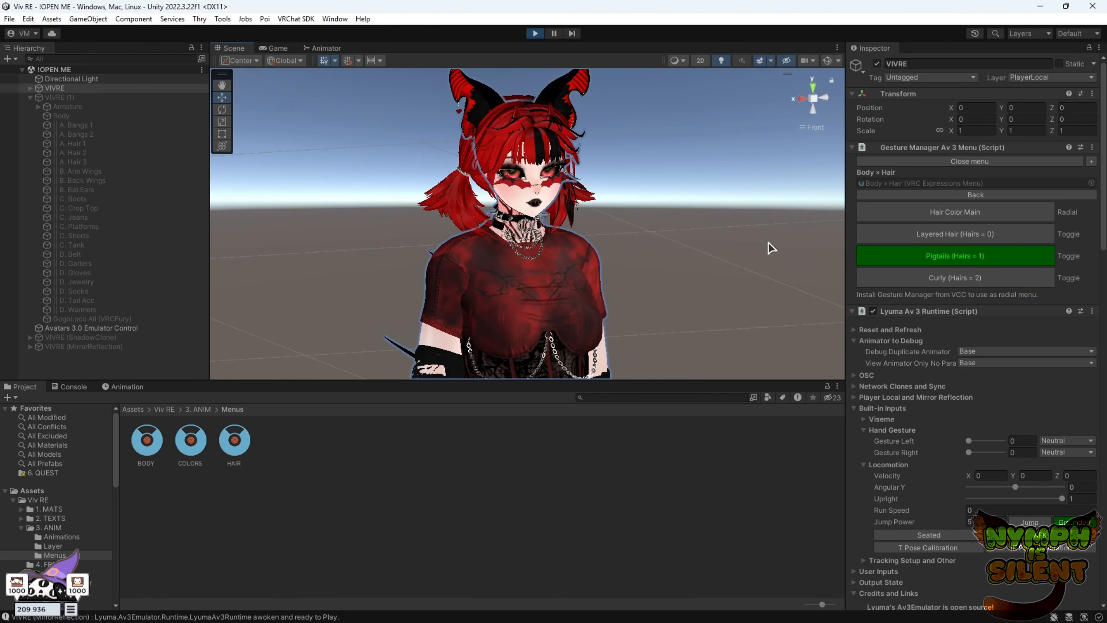
{"action": "left_click_drag", "start_coordinate": [768, 243], "coordinate": [667, 234], "text": "alt"}
{"action": "middle_click_drag", "start_coordinate": [634, 267], "coordinate": [649, 225]}
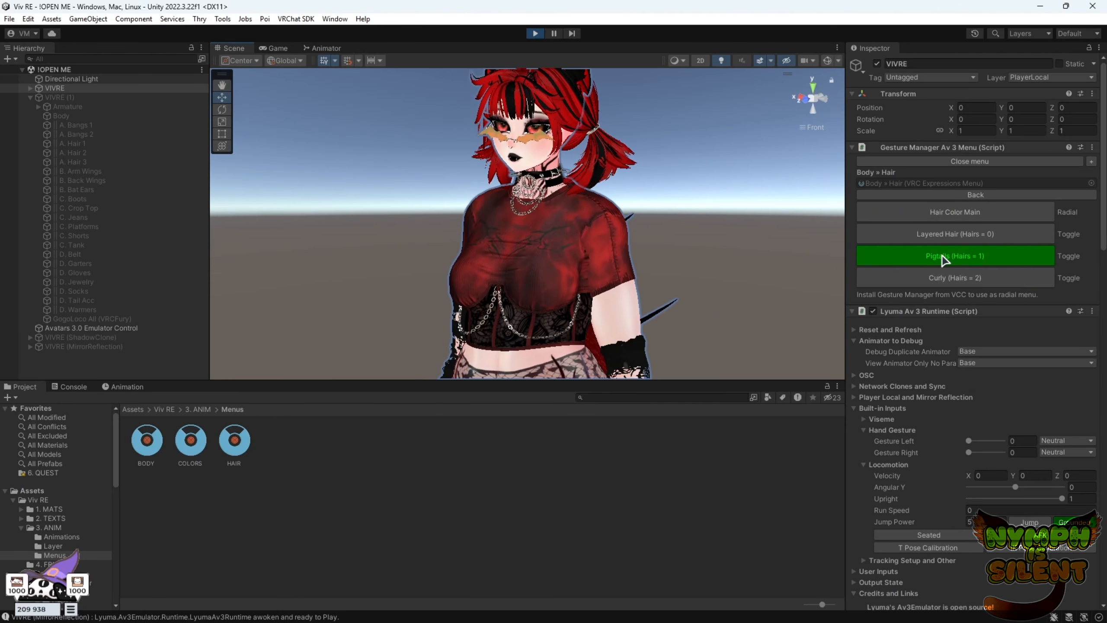
Switch the avatar back to Layered Hair and examine the hairstyle from several angles, ending in a centred front view.
{"action": "left_click", "coordinate": [897, 235]}
{"action": "scroll", "coordinate": [588, 227], "scroll_direction": "down", "scroll_amount": 2}
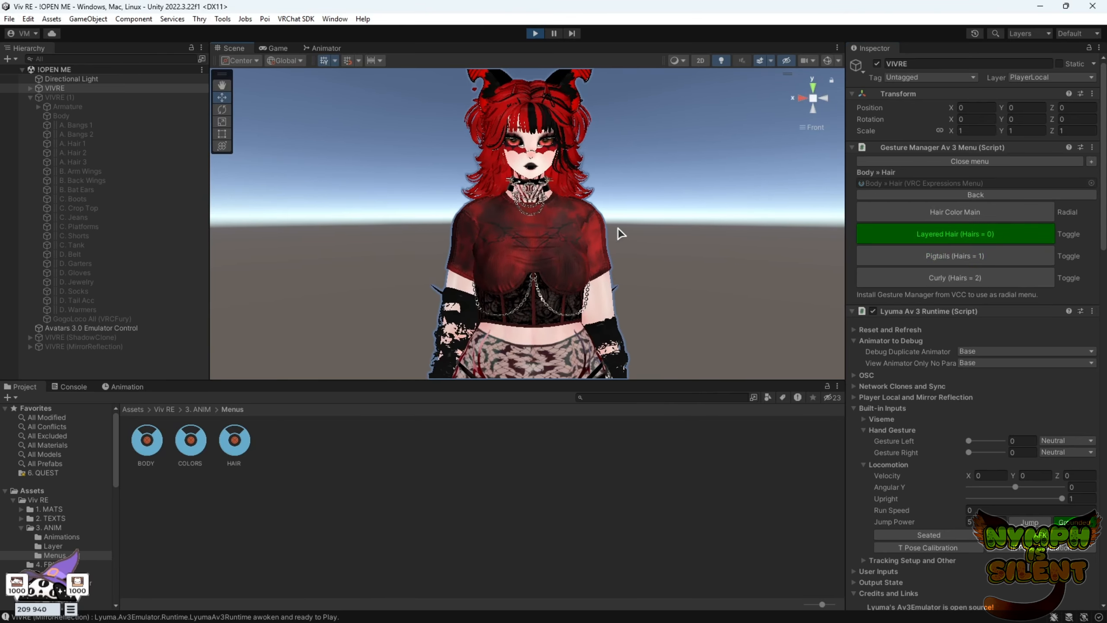
{"action": "left_click_drag", "start_coordinate": [445, 270], "coordinate": [529, 284], "text": "alt"}
{"action": "scroll", "coordinate": [592, 301], "scroll_direction": "up", "scroll_amount": 3}
{"action": "middle_click_drag", "start_coordinate": [584, 279], "coordinate": [639, 301]}
{"action": "left_click_drag", "start_coordinate": [638, 300], "coordinate": [766, 203], "text": "alt"}
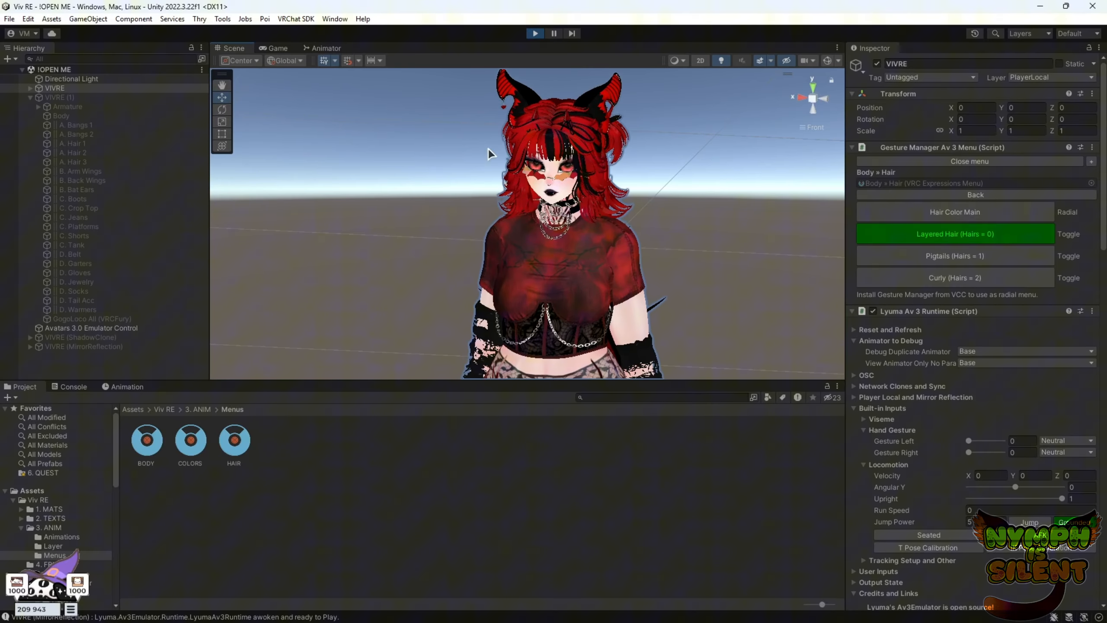
{"action": "left_click", "coordinate": [801, 99]}
{"action": "left_click", "coordinate": [820, 99]}
{"action": "middle_click_drag", "start_coordinate": [718, 176], "coordinate": [685, 186]}
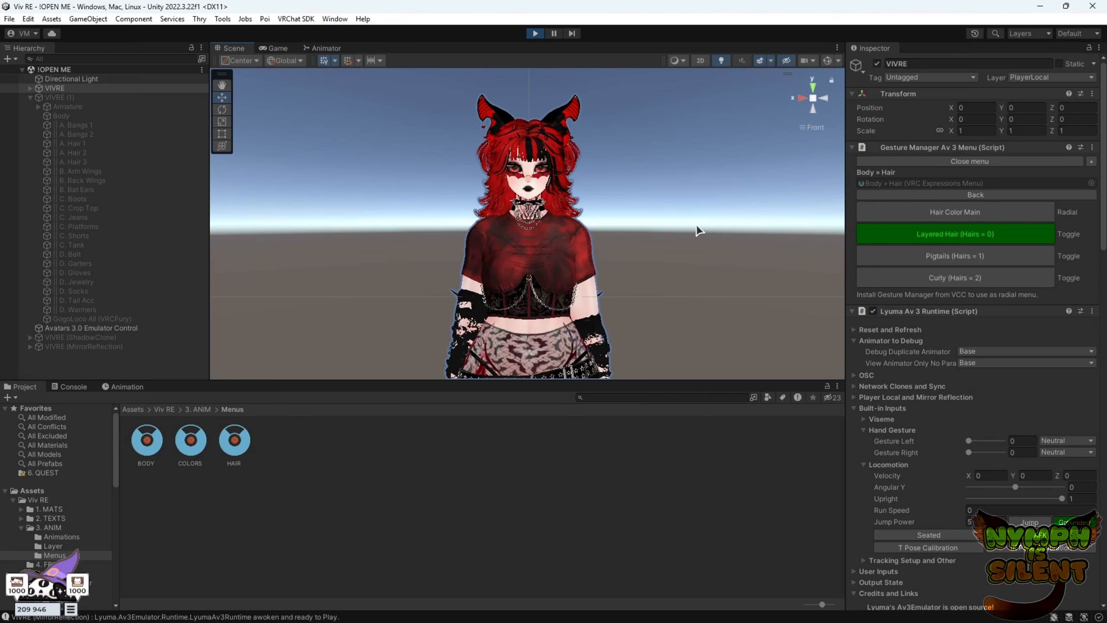